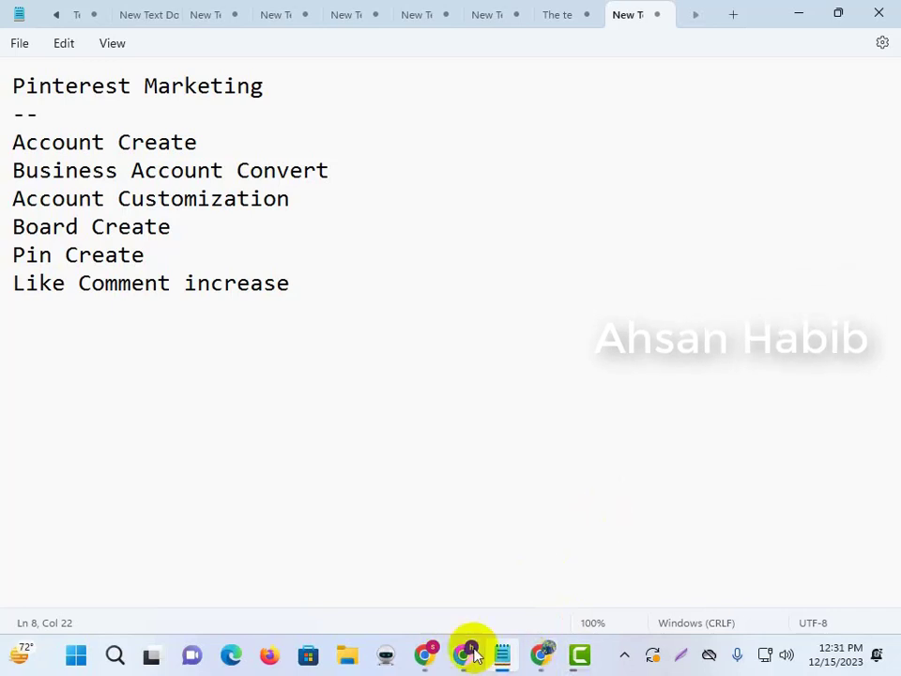
Prefix Account Create with '1.' in the Notepad outline, then switch to Chrome.
{"action": "left_click", "coordinate": [15, 143]}
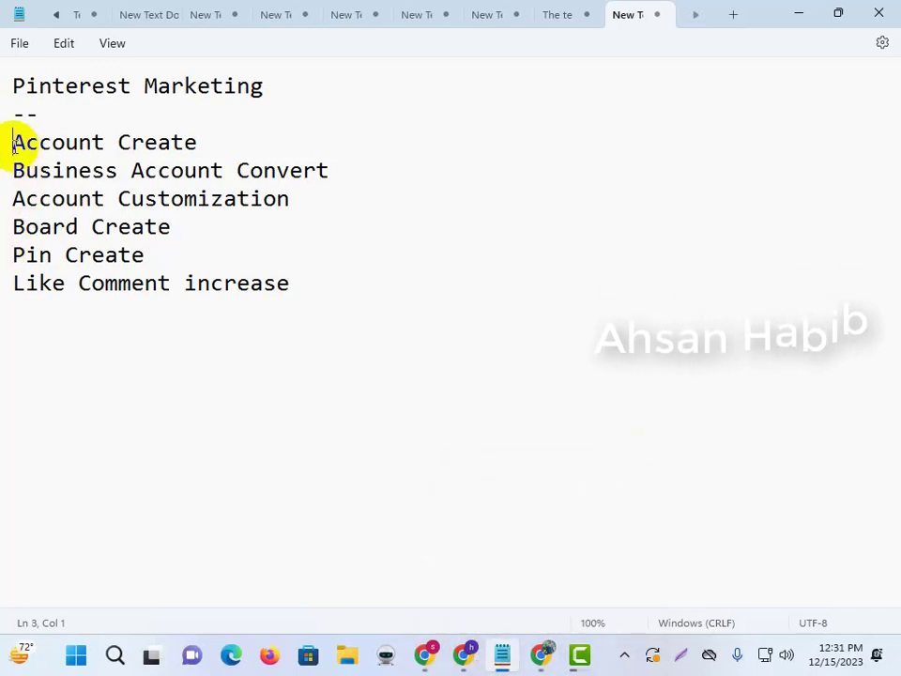
{"action": "type", "text": "1."}
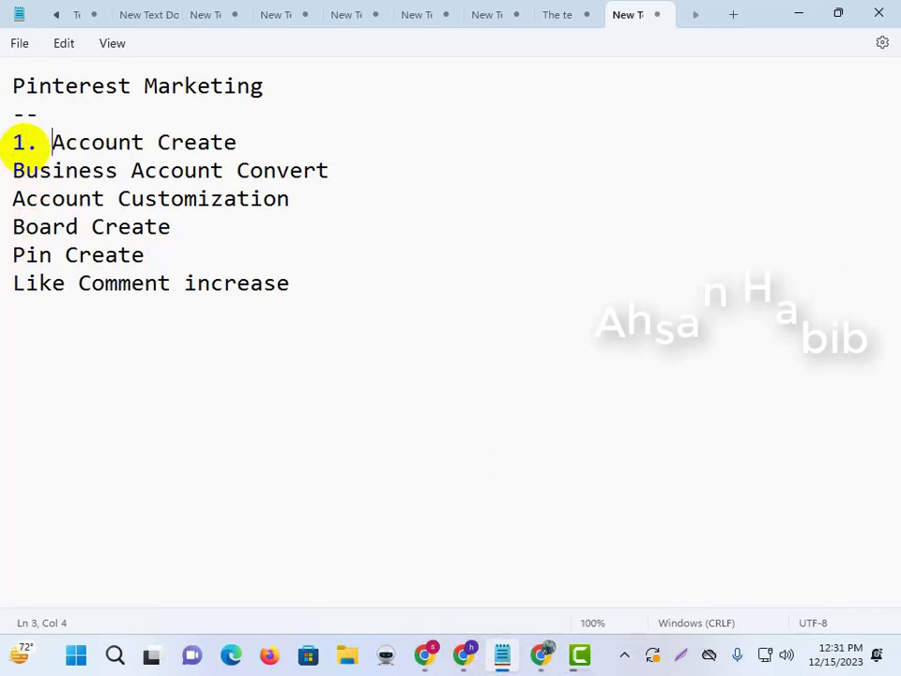
{"action": "left_click", "coordinate": [539, 657]}
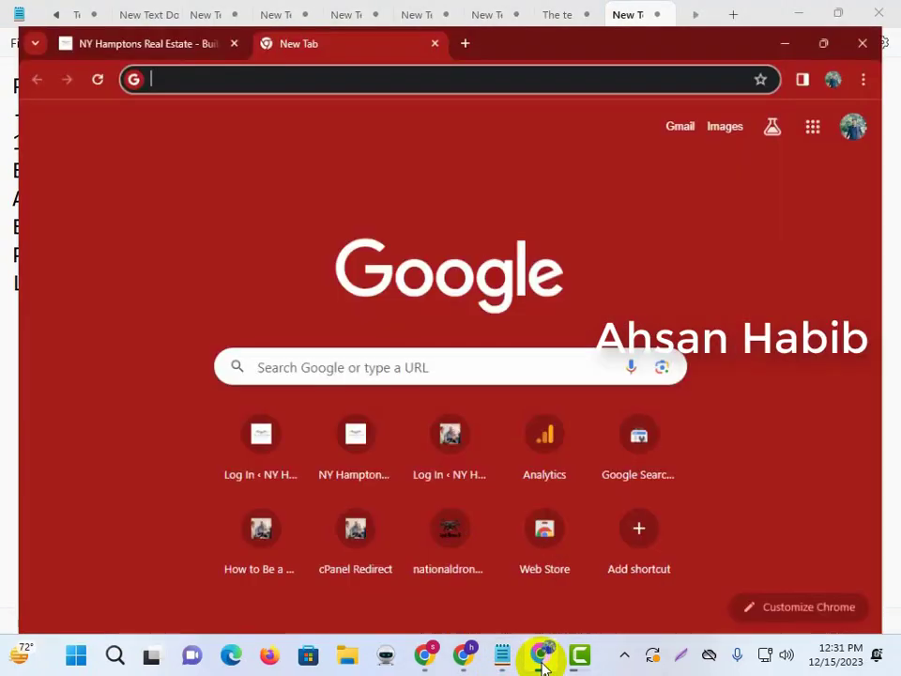
Search Google for 'pinter', accept the 'pinterest' correction, and open the Pinterest site.
{"action": "left_click", "coordinate": [145, 57]}
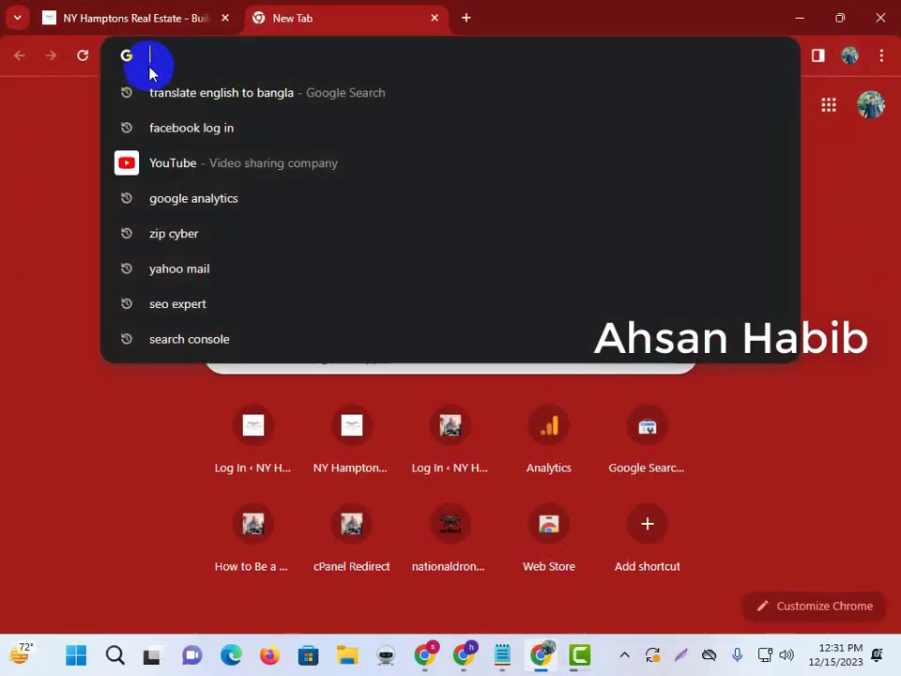
{"action": "type", "text": "pinter"}
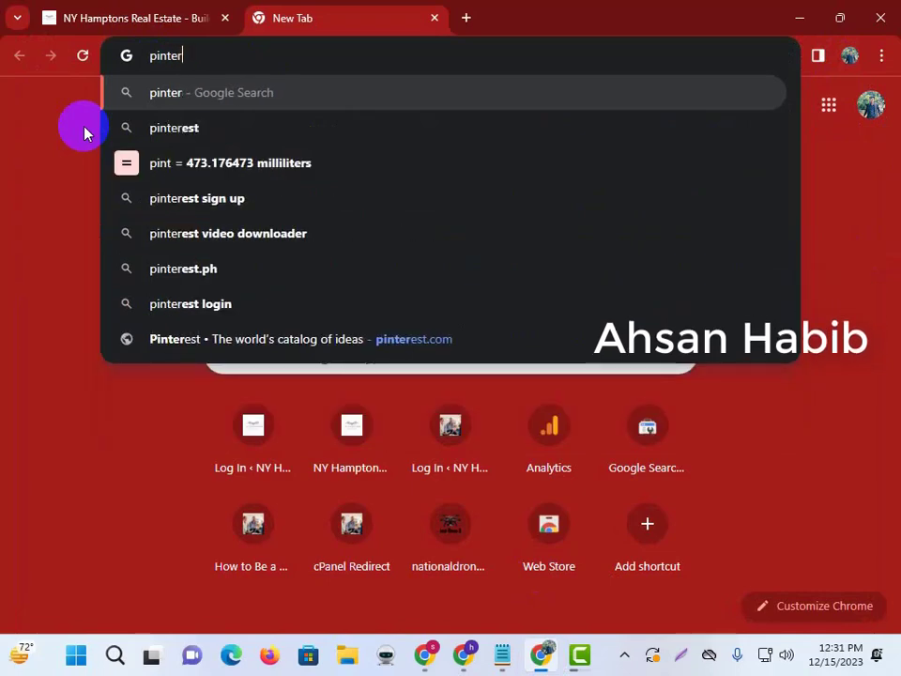
{"action": "key", "text": "Return"}
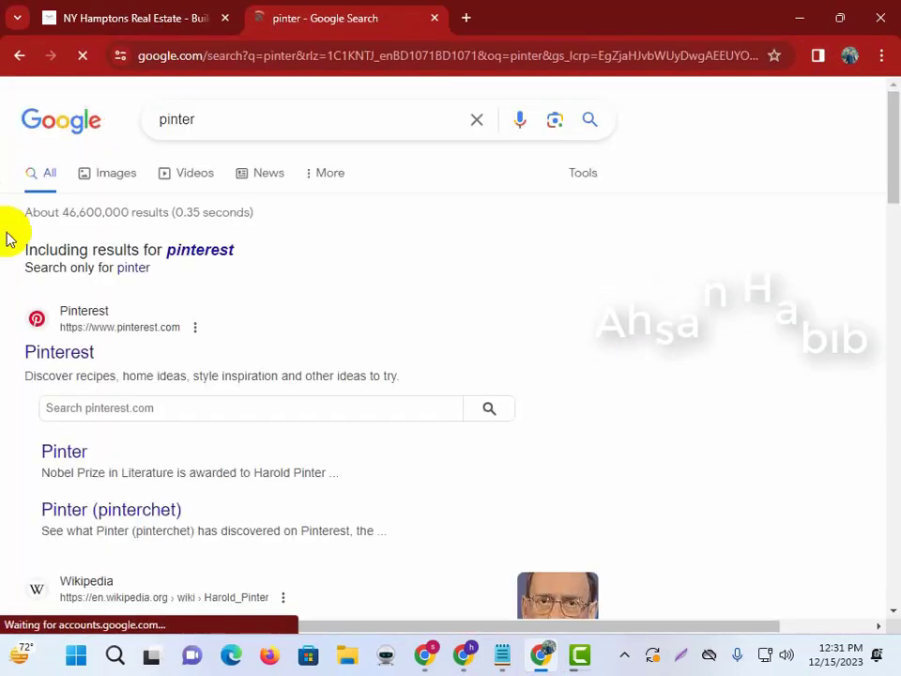
{"action": "left_click", "coordinate": [193, 255]}
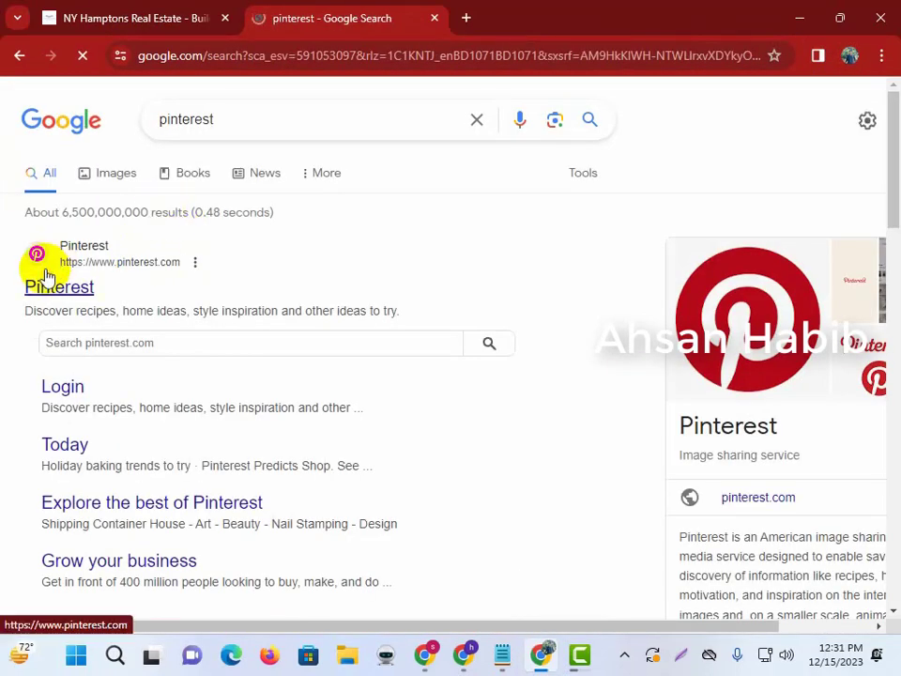
{"action": "left_click", "coordinate": [51, 274]}
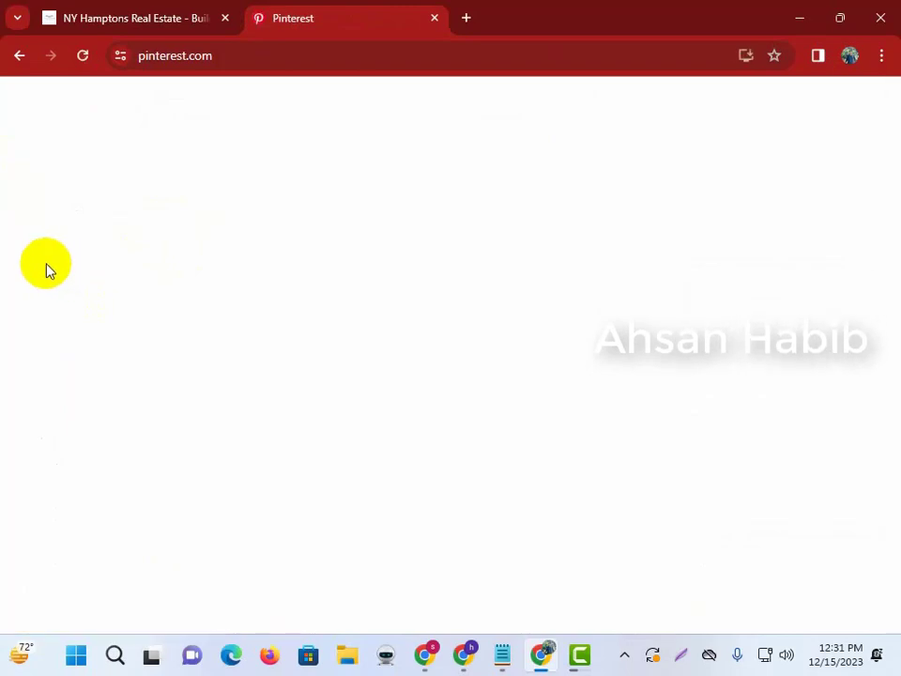
Dismiss the Google sign-in suggestion and open Pinterest's sign-up form.
{"action": "scroll", "coordinate": [220, 414], "scroll_direction": "down", "scroll_amount": 2}
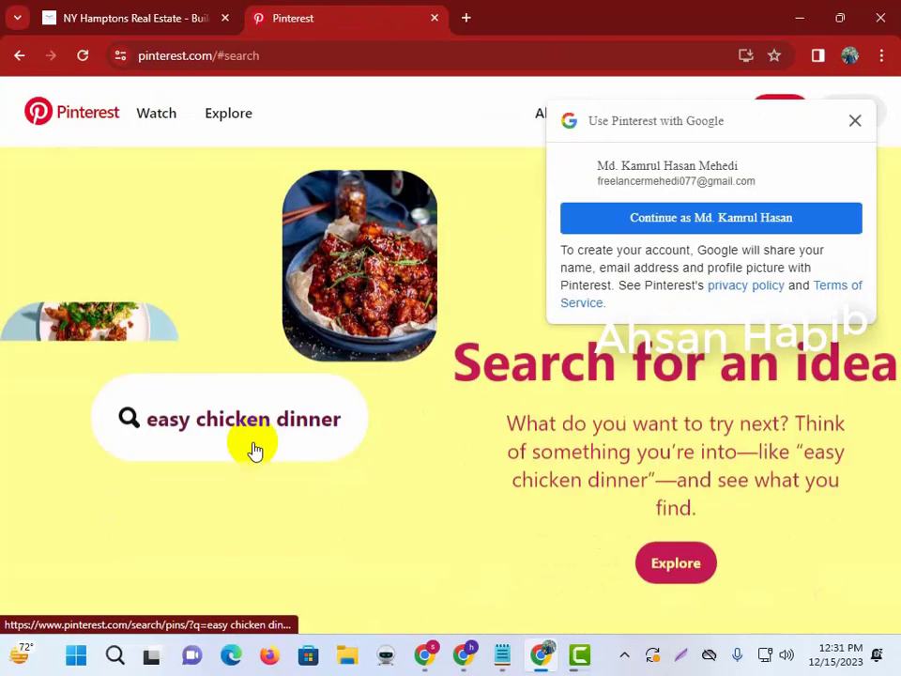
{"action": "left_click", "coordinate": [855, 120]}
{"action": "scroll", "coordinate": [433, 358], "scroll_direction": "up", "scroll_amount": 2}
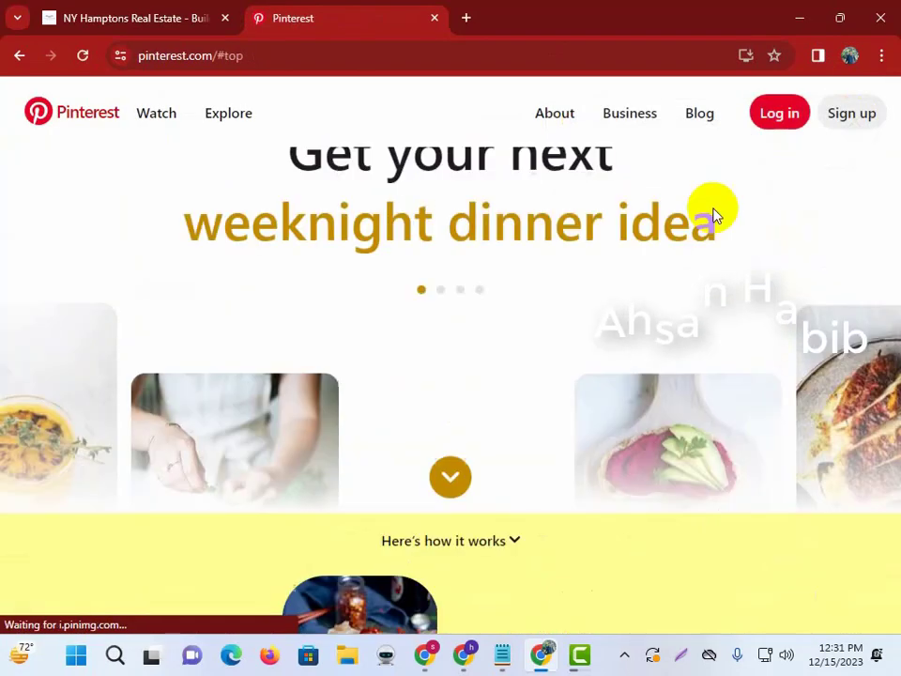
{"action": "left_click", "coordinate": [848, 114]}
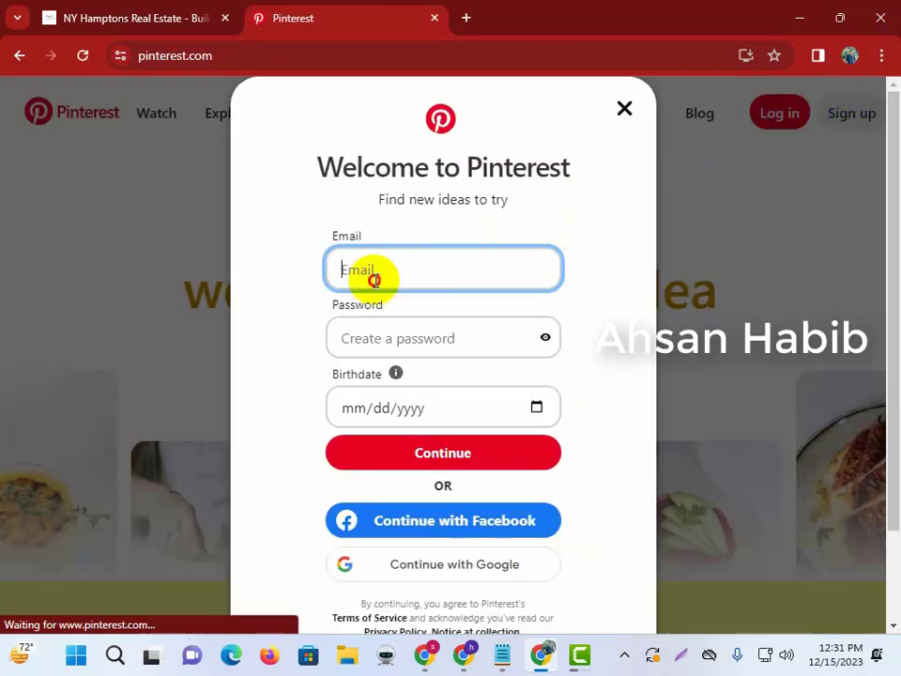
Copy the signed-in Google account's e-mail address and paste it into the Email field.
{"action": "left_click", "coordinate": [466, 17]}
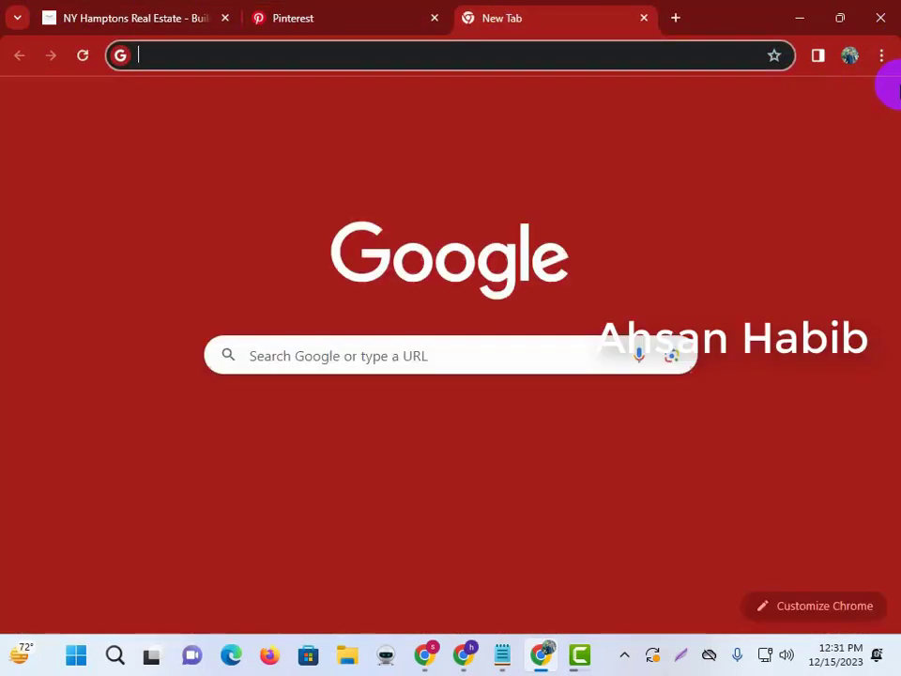
{"action": "left_click", "coordinate": [868, 113]}
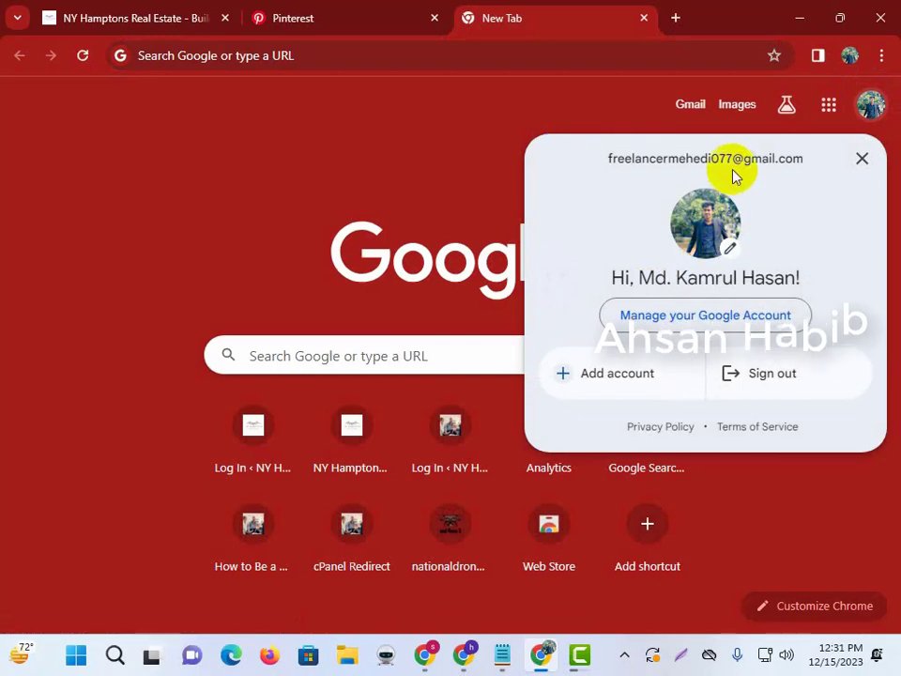
{"action": "right_click", "coordinate": [736, 165]}
{"action": "left_click", "coordinate": [518, 194]}
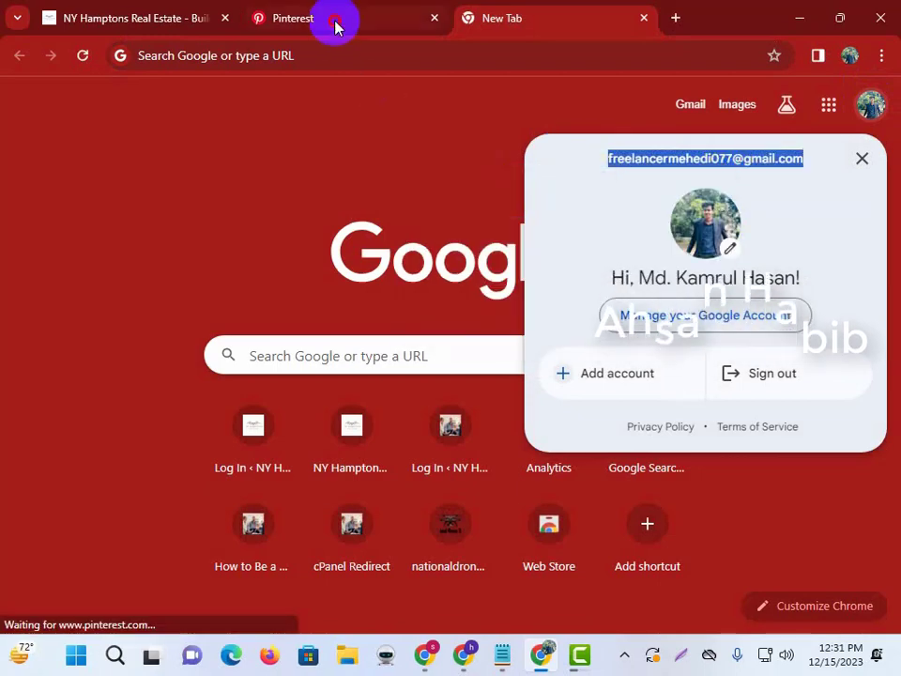
{"action": "left_click", "coordinate": [338, 22]}
{"action": "key", "text": "ctrl+v"}
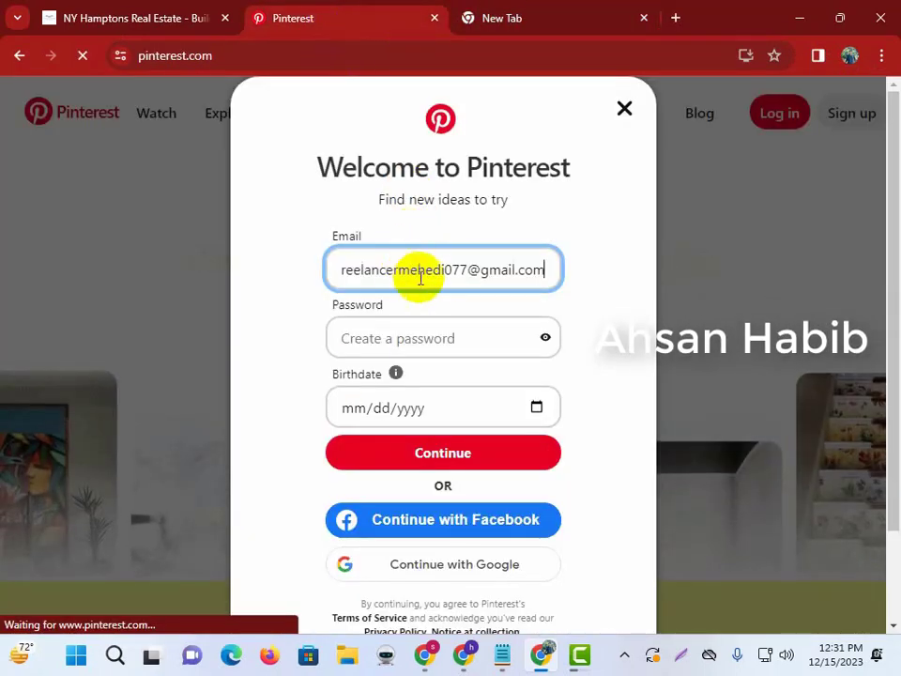
Enter a new account password and the birthdate.
{"action": "left_click", "coordinate": [402, 340]}
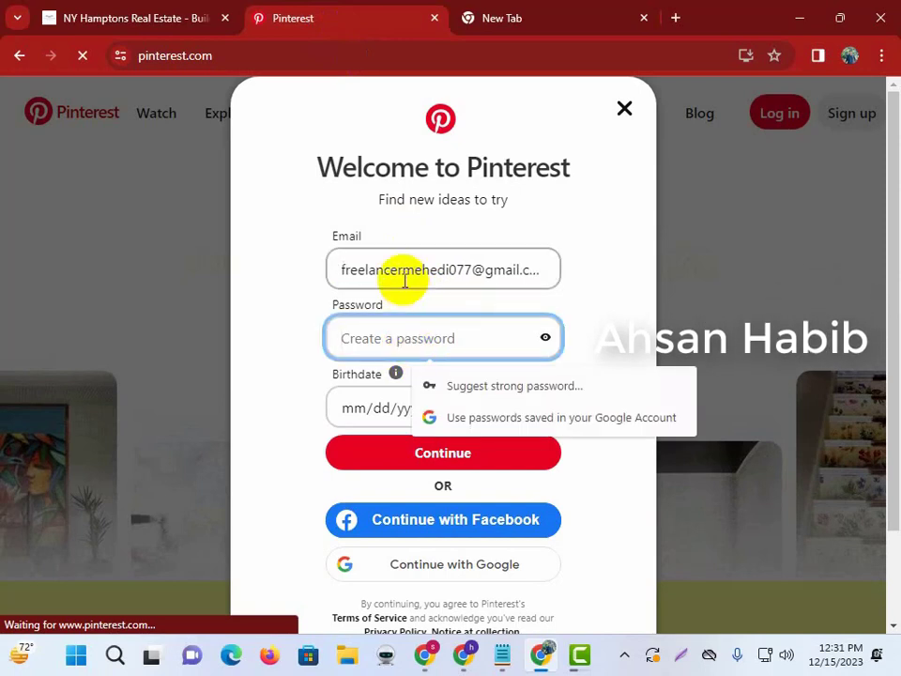
{"action": "type", "text": "••••••••"}
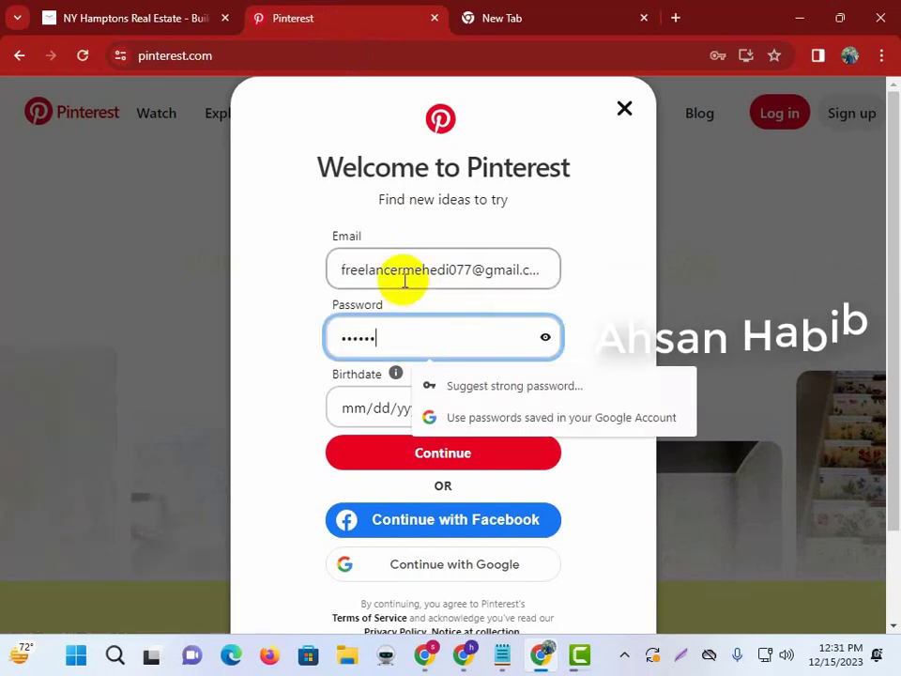
{"action": "left_click", "coordinate": [387, 409]}
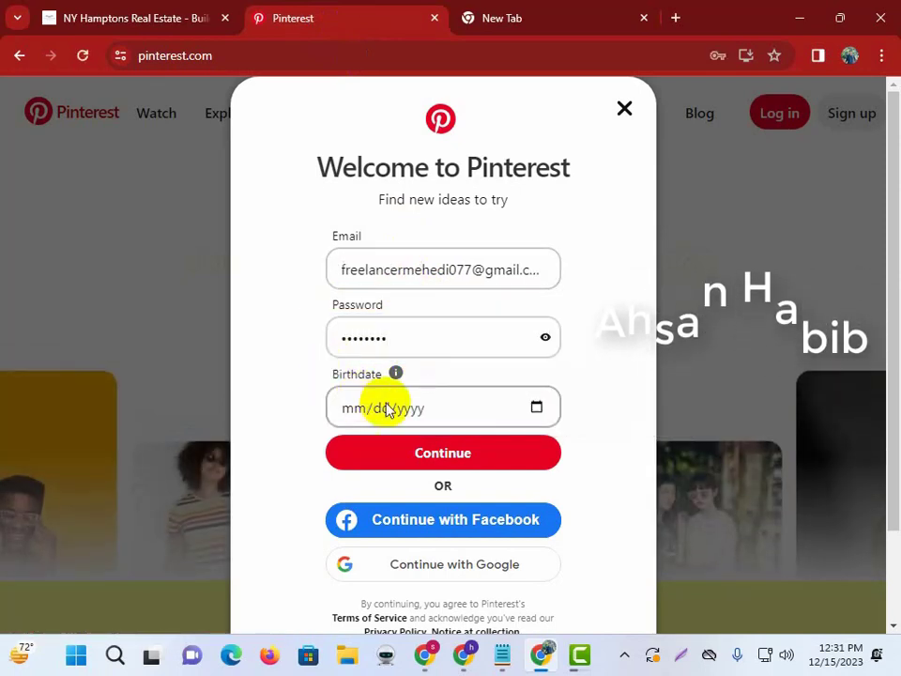
{"action": "left_click", "coordinate": [355, 411]}
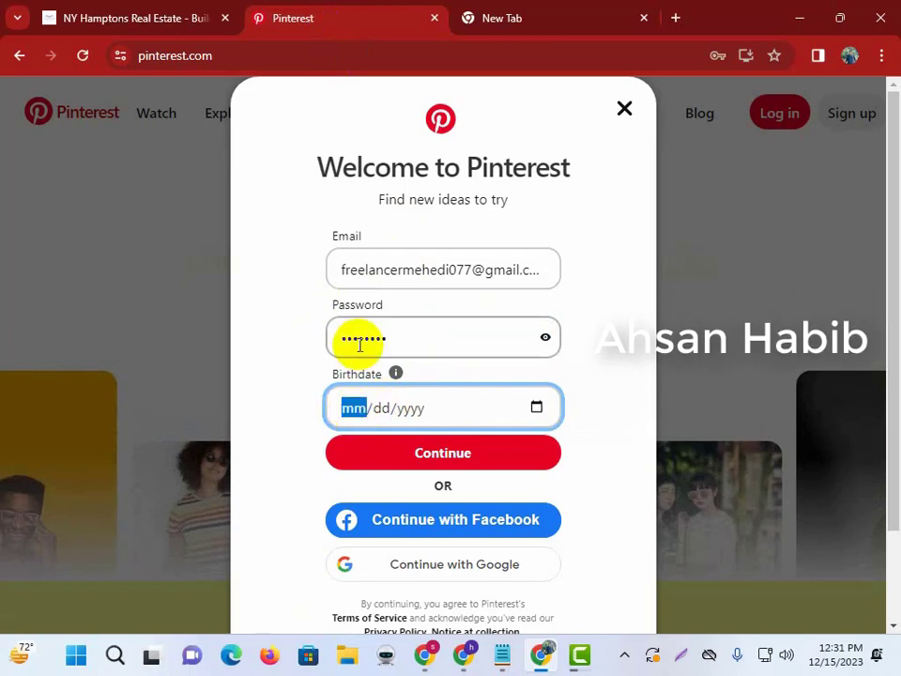
{"action": "type", "text": "02041"}
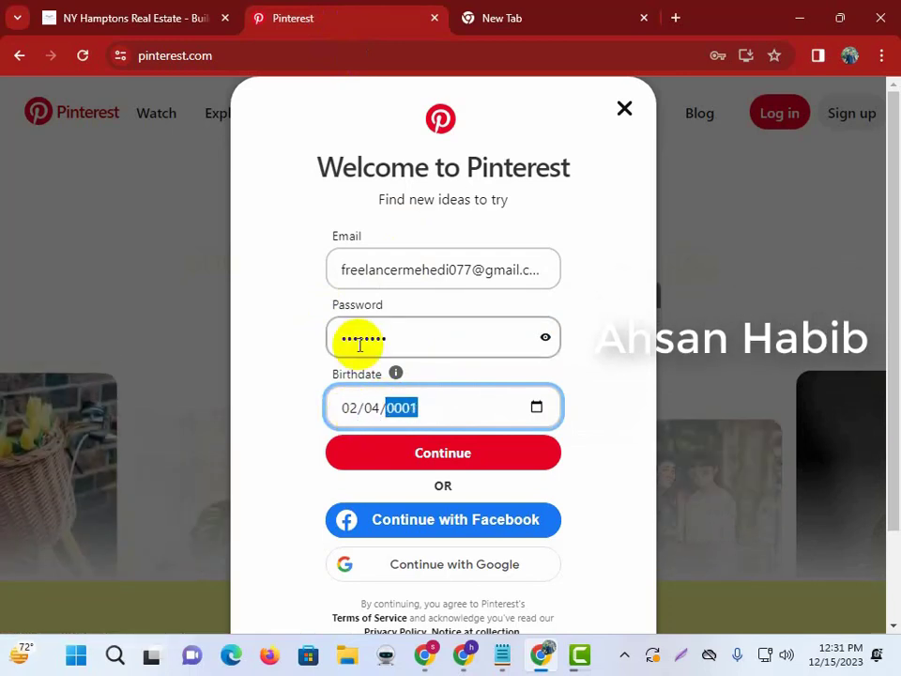
{"action": "type", "text": "2"}
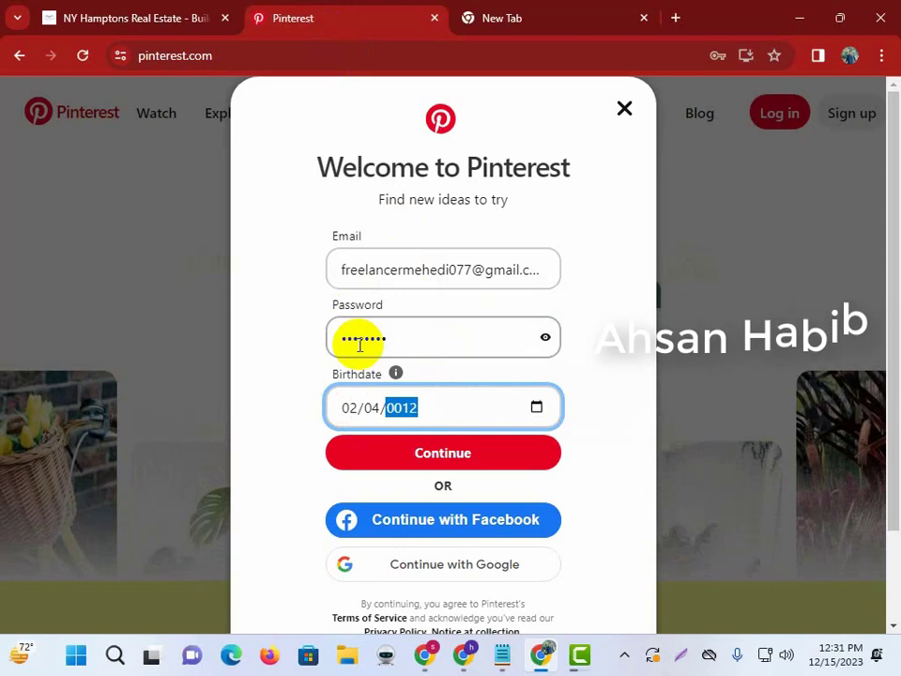
{"action": "type", "text": "9"}
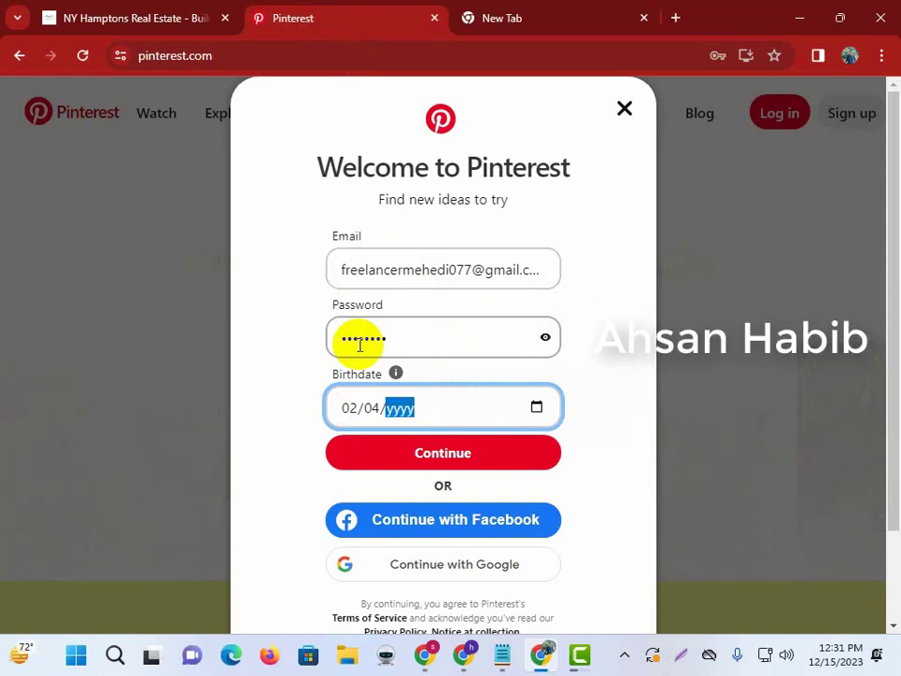
{"action": "type", "text": "994"}
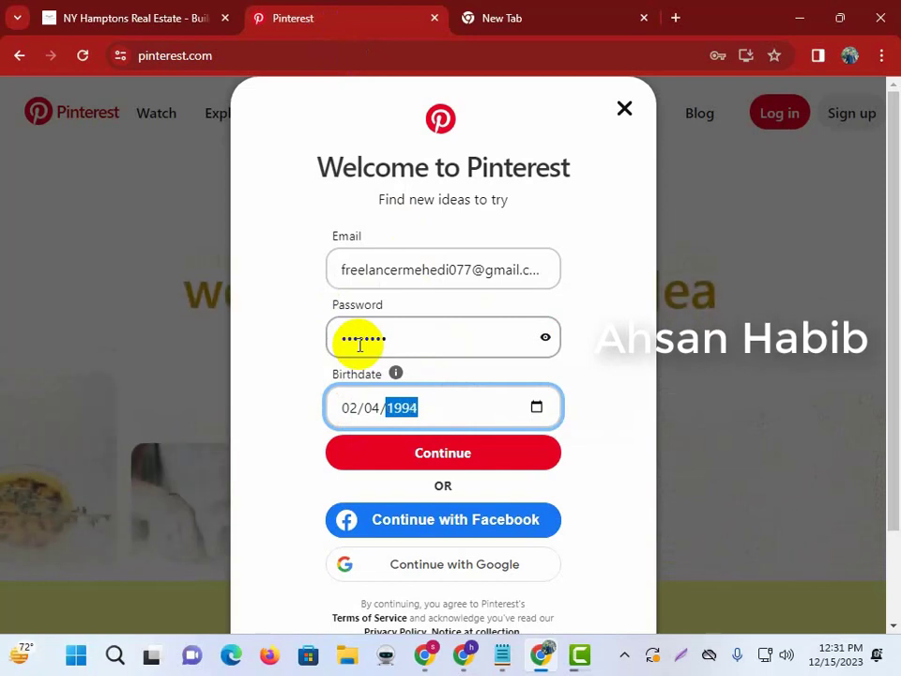
Submit sign-up, decline saving the password, choose Male, and accept language and country.
{"action": "left_click", "coordinate": [491, 450]}
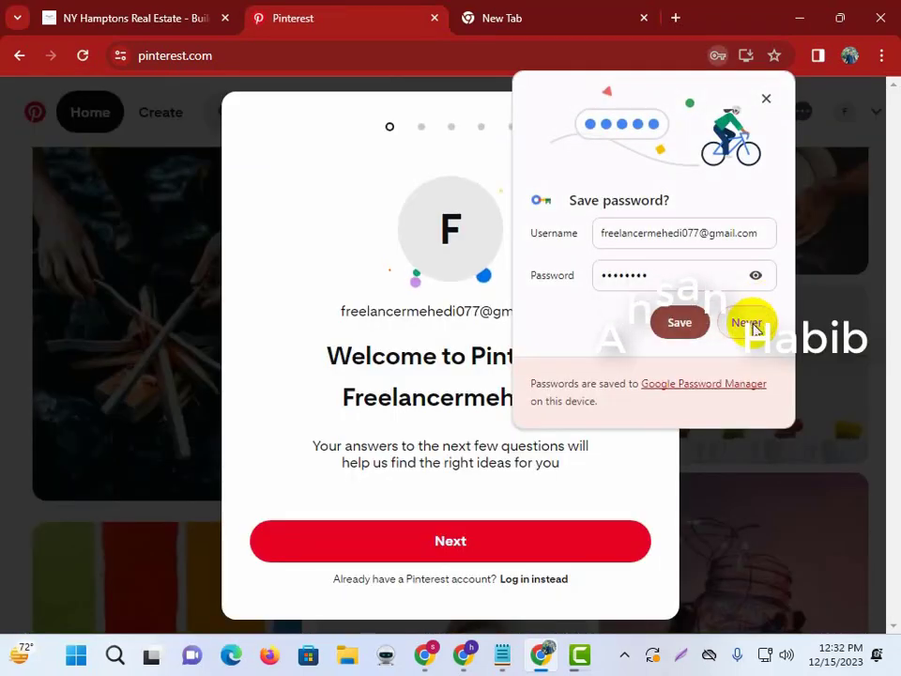
{"action": "left_click", "coordinate": [752, 324]}
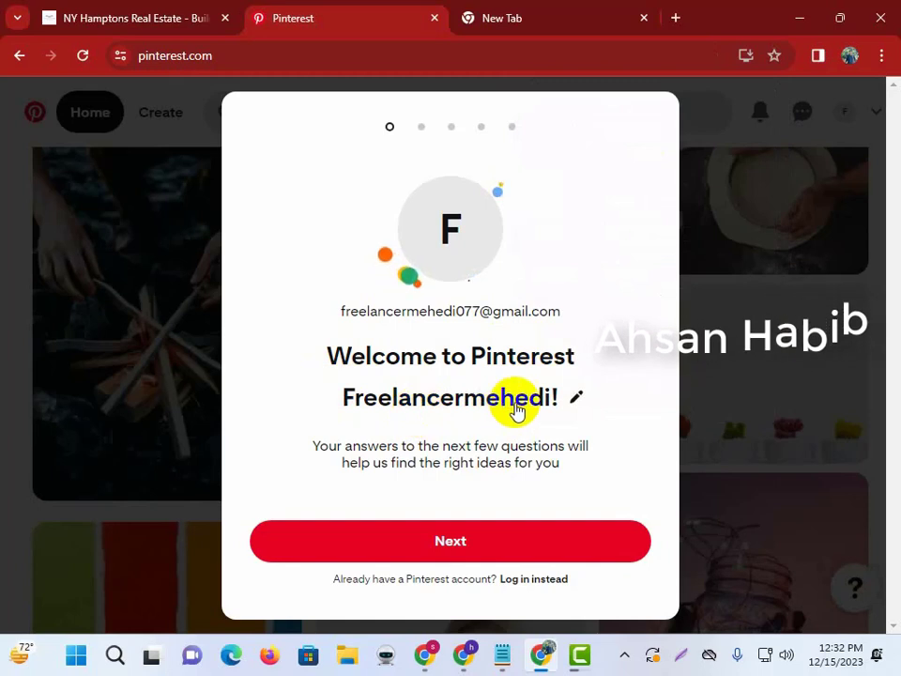
{"action": "left_click", "coordinate": [441, 552]}
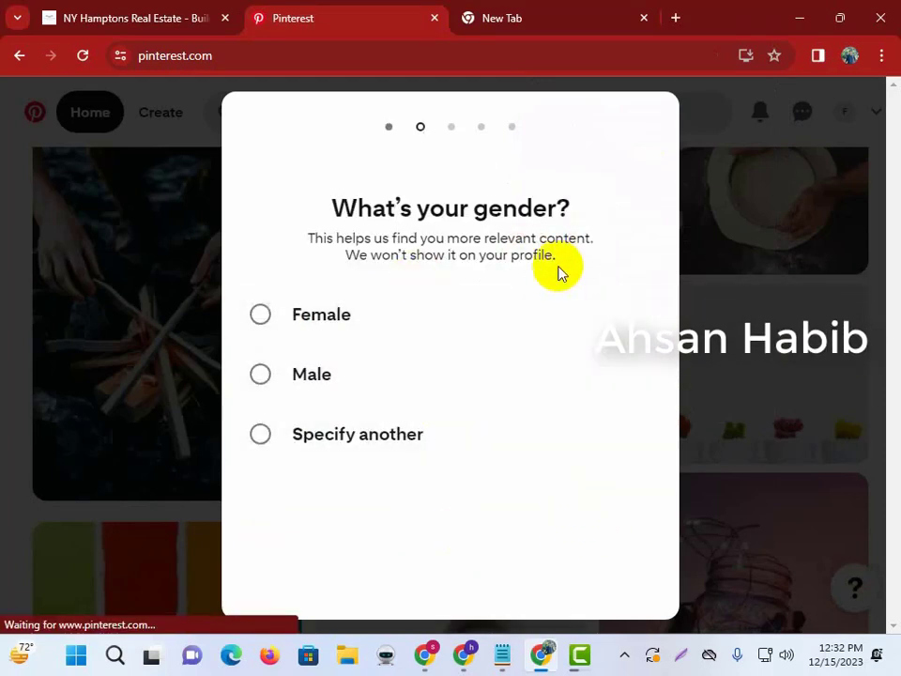
{"action": "left_click", "coordinate": [317, 376]}
{"action": "left_click", "coordinate": [531, 584]}
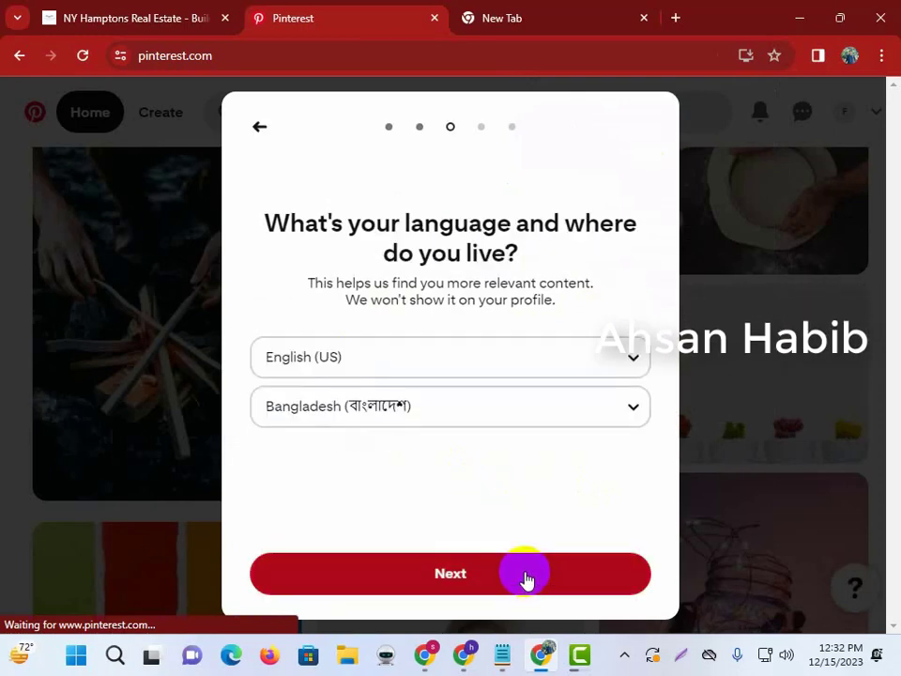
{"action": "left_click", "coordinate": [582, 582]}
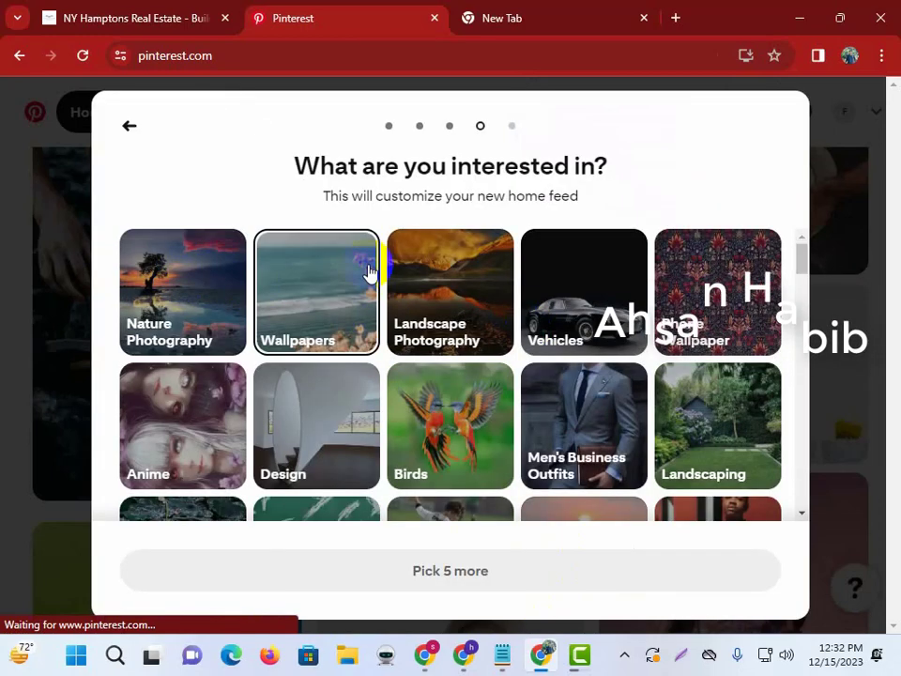
Pick interests House Plan, Photography, Education, Home Interior Design, Anime Drawing and Computer.
{"action": "scroll", "coordinate": [471, 394], "scroll_direction": "down", "scroll_amount": 5}
{"action": "scroll", "coordinate": [372, 423], "scroll_direction": "up", "scroll_amount": 2}
{"action": "left_click", "coordinate": [304, 424]}
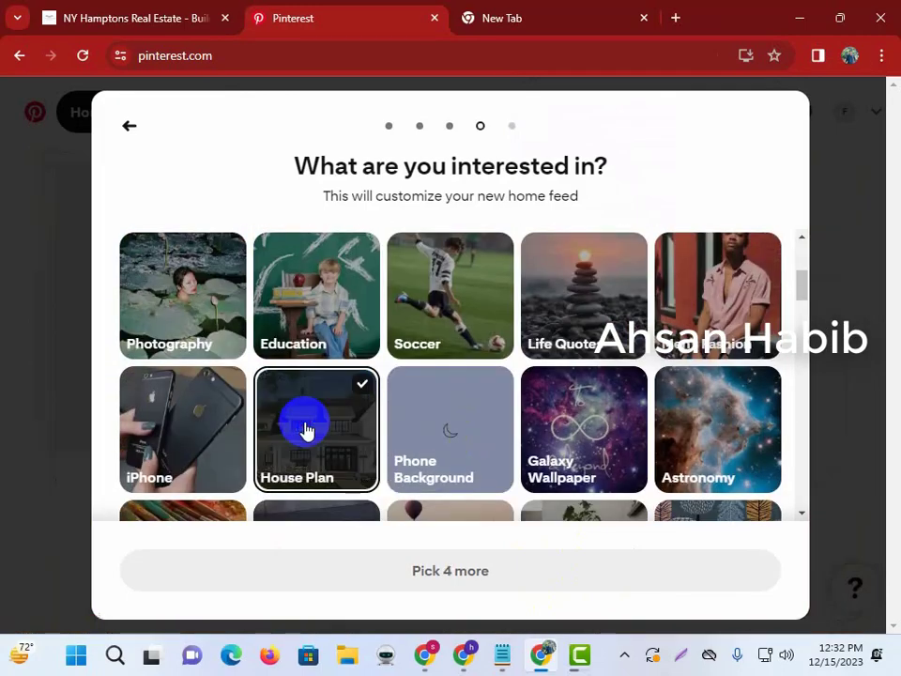
{"action": "left_click", "coordinate": [324, 298]}
{"action": "left_click", "coordinate": [227, 304]}
{"action": "scroll", "coordinate": [764, 447], "scroll_direction": "down", "scroll_amount": 5}
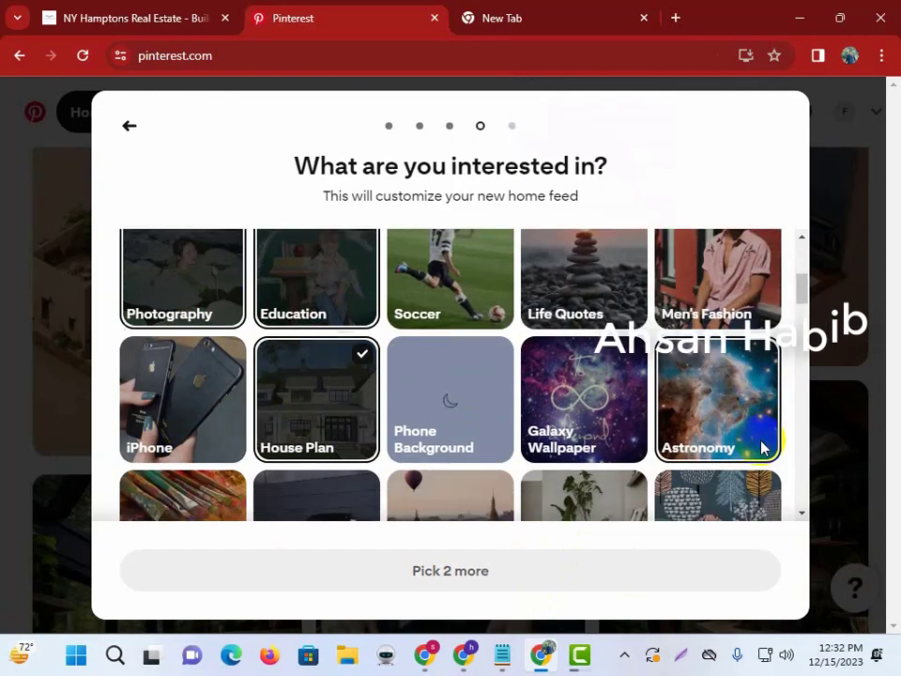
{"action": "left_click", "coordinate": [655, 317]}
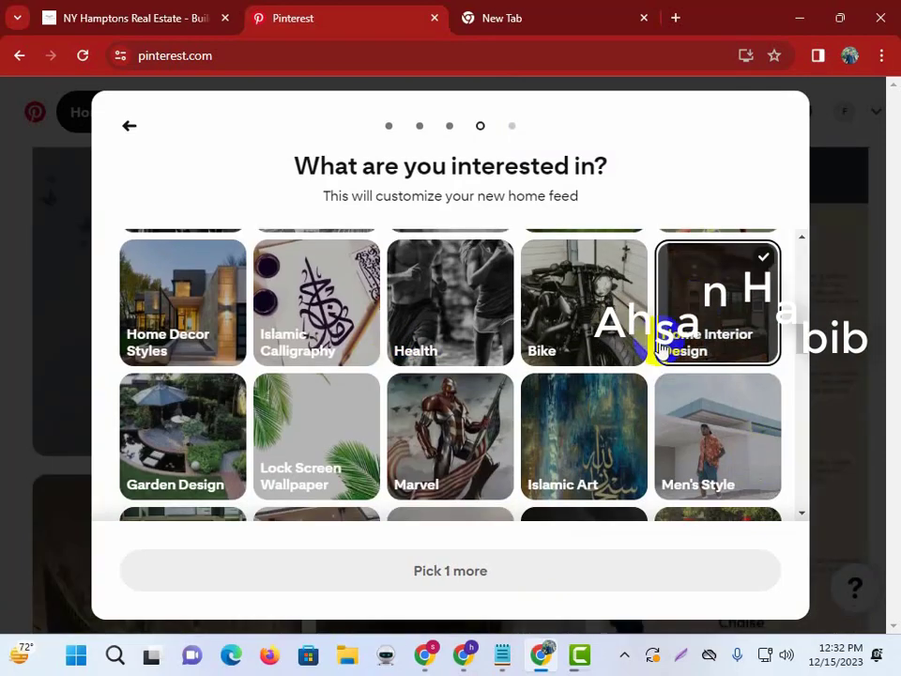
{"action": "scroll", "coordinate": [519, 507], "scroll_direction": "down", "scroll_amount": 5}
{"action": "left_click", "coordinate": [410, 403]}
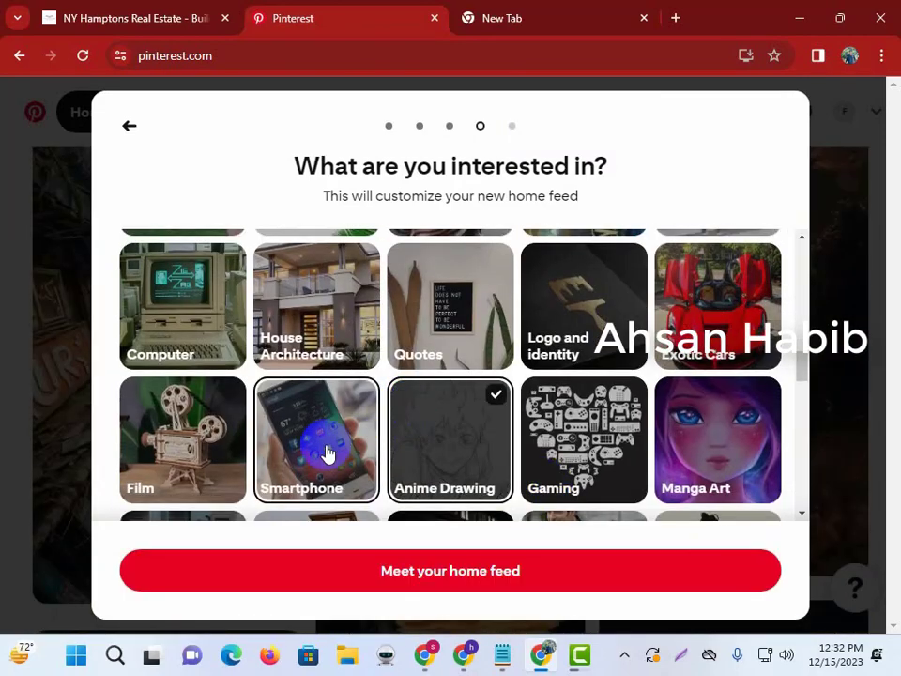
{"action": "left_click", "coordinate": [178, 339]}
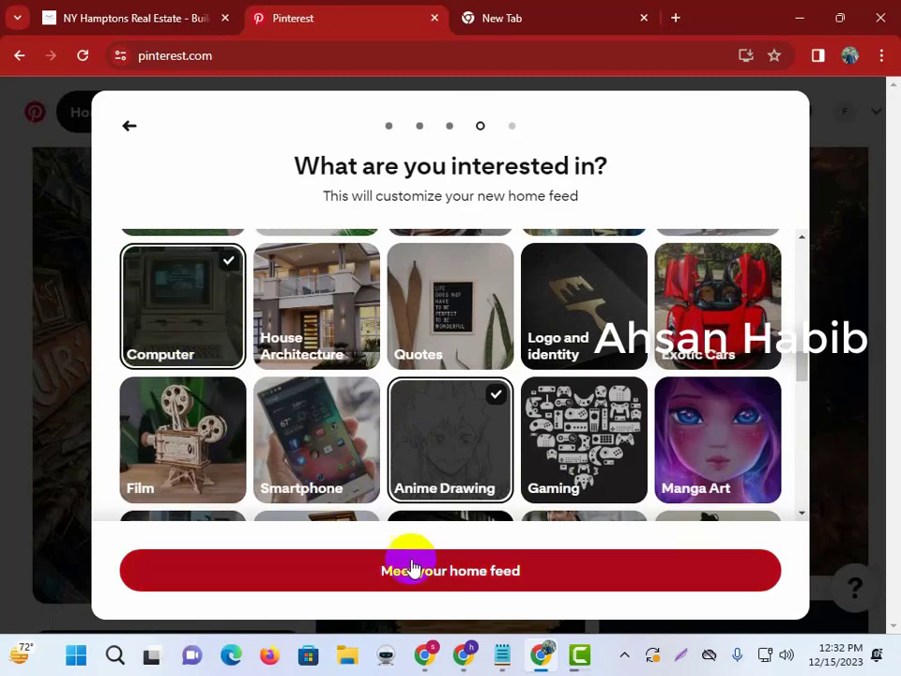
{"action": "left_click", "coordinate": [478, 569]}
Skip the get-the-app step, dismiss the notifications prompt, and browse the home feed.
{"action": "left_click", "coordinate": [463, 597]}
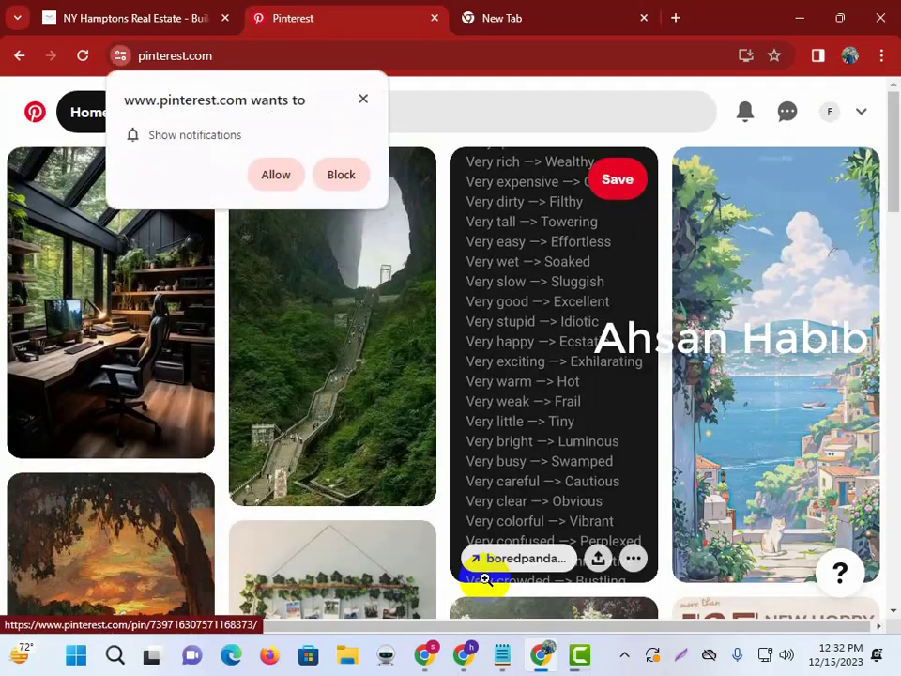
{"action": "left_click", "coordinate": [282, 186]}
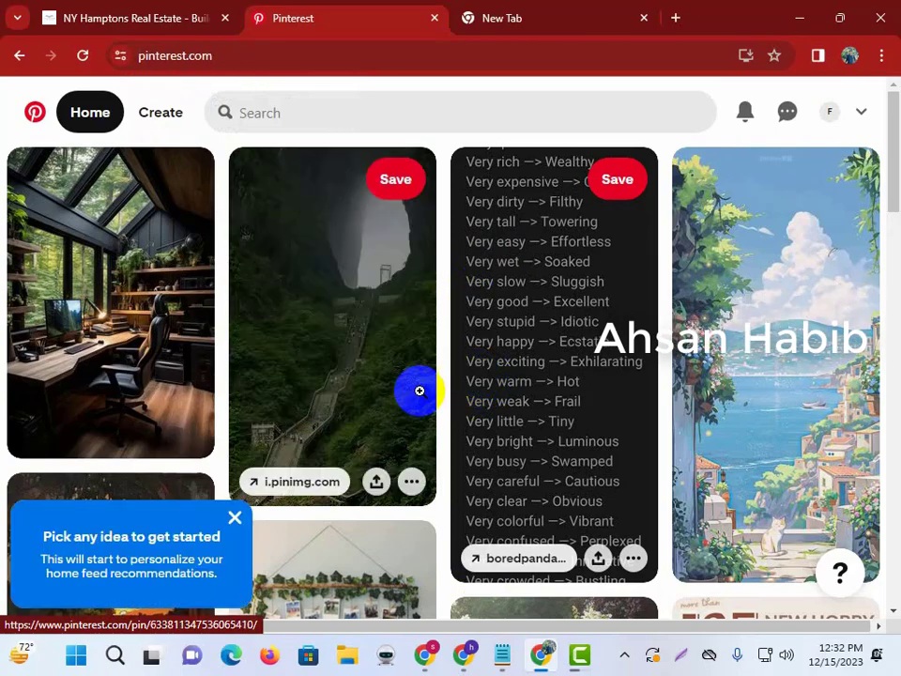
{"action": "scroll", "coordinate": [404, 395], "scroll_direction": "down", "scroll_amount": 7}
{"action": "scroll", "coordinate": [393, 400], "scroll_direction": "up", "scroll_amount": 7}
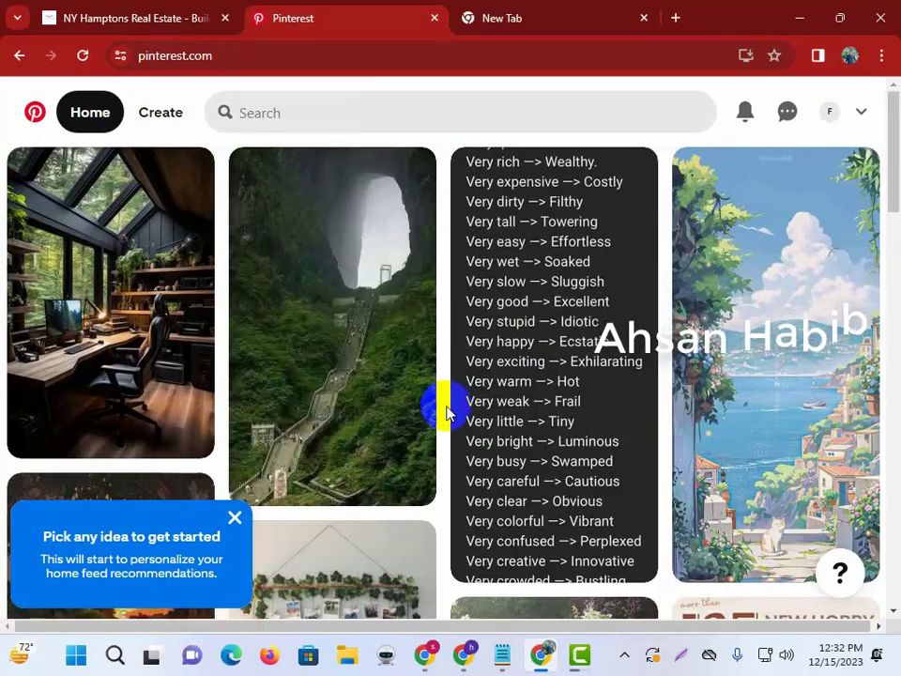
{"action": "scroll", "coordinate": [418, 431], "scroll_direction": "down", "scroll_amount": 10}
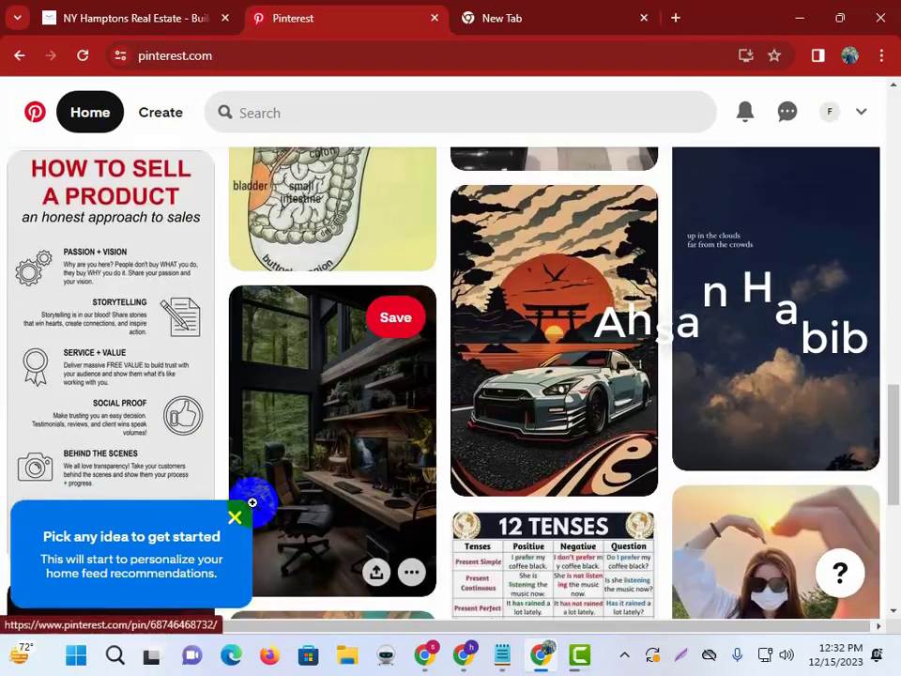
{"action": "scroll", "coordinate": [523, 434], "scroll_direction": "down", "scroll_amount": 10}
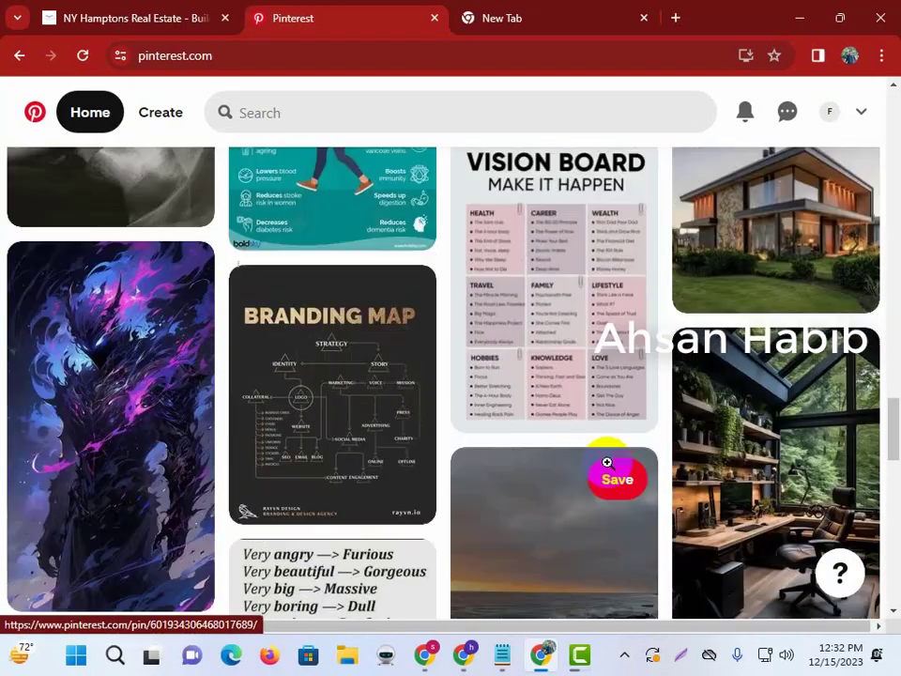
{"action": "scroll", "coordinate": [606, 463], "scroll_direction": "up", "scroll_amount": 8}
{"action": "scroll", "coordinate": [563, 466], "scroll_direction": "up", "scroll_amount": 6}
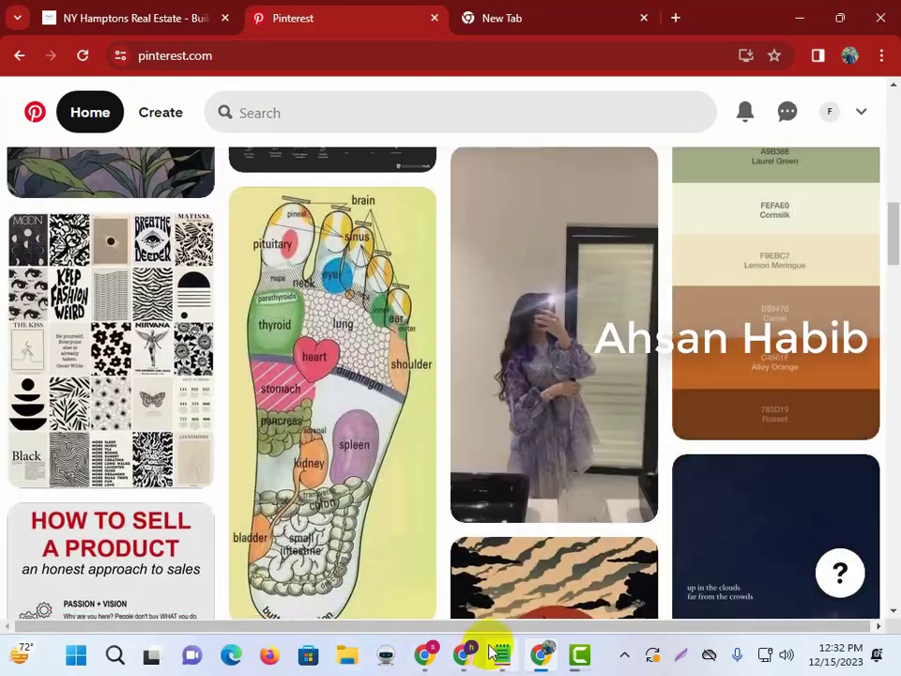
Number Business Account Convert as item 2, adjust its ok marker, and minimize Notepad.
{"action": "left_click", "coordinate": [503, 654]}
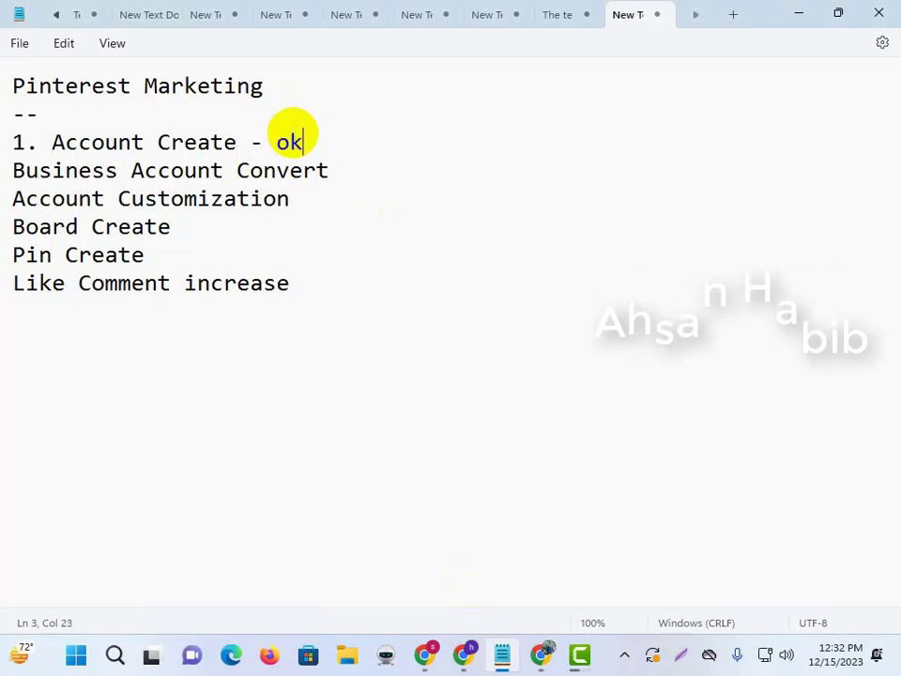
{"action": "left_click", "coordinate": [3, 170]}
{"action": "left_click", "coordinate": [13, 170]}
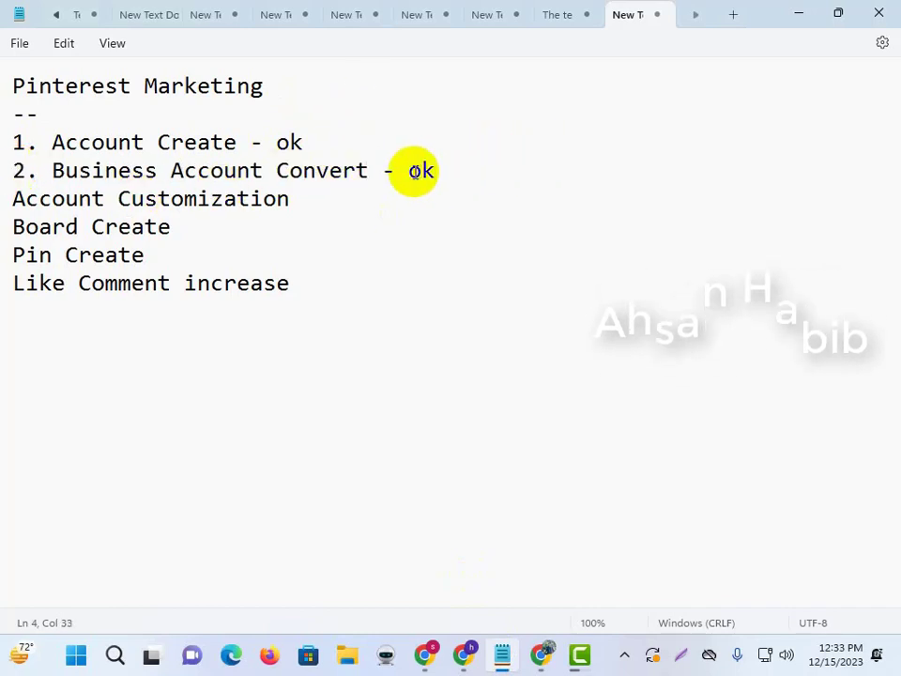
{"action": "double_click", "coordinate": [414, 171]}
{"action": "left_click", "coordinate": [796, 15]}
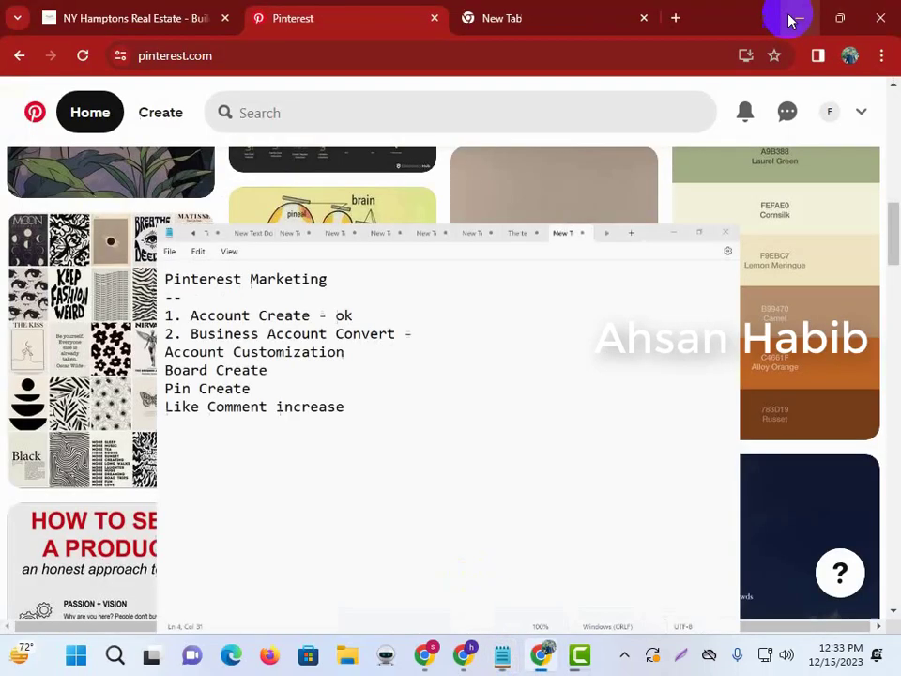
Choose Convert to business from the account menu and upgrade to a free business account.
{"action": "left_click", "coordinate": [862, 113]}
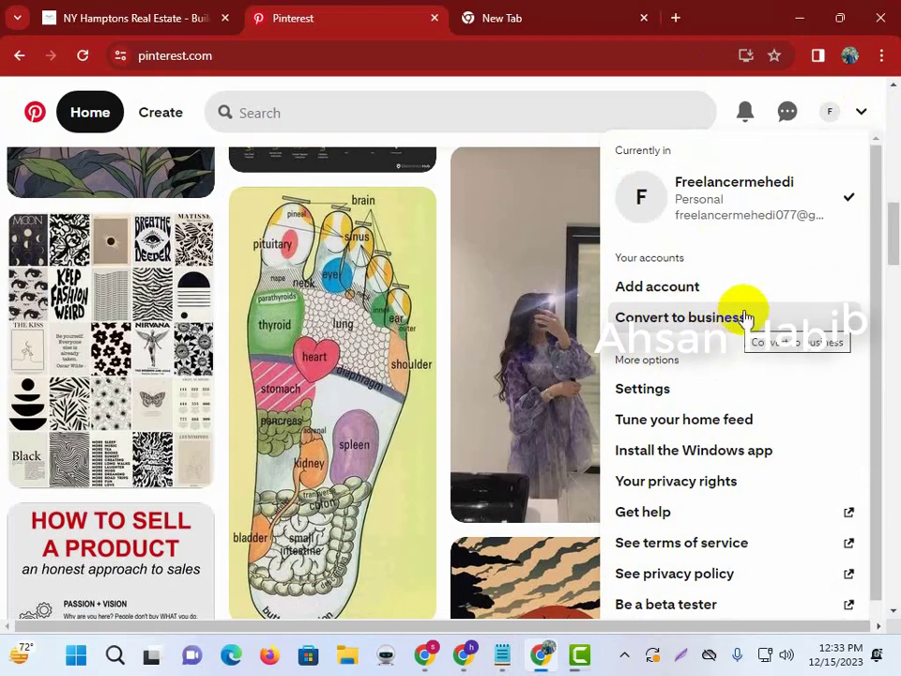
{"action": "left_click", "coordinate": [863, 116]}
{"action": "left_click", "coordinate": [863, 117]}
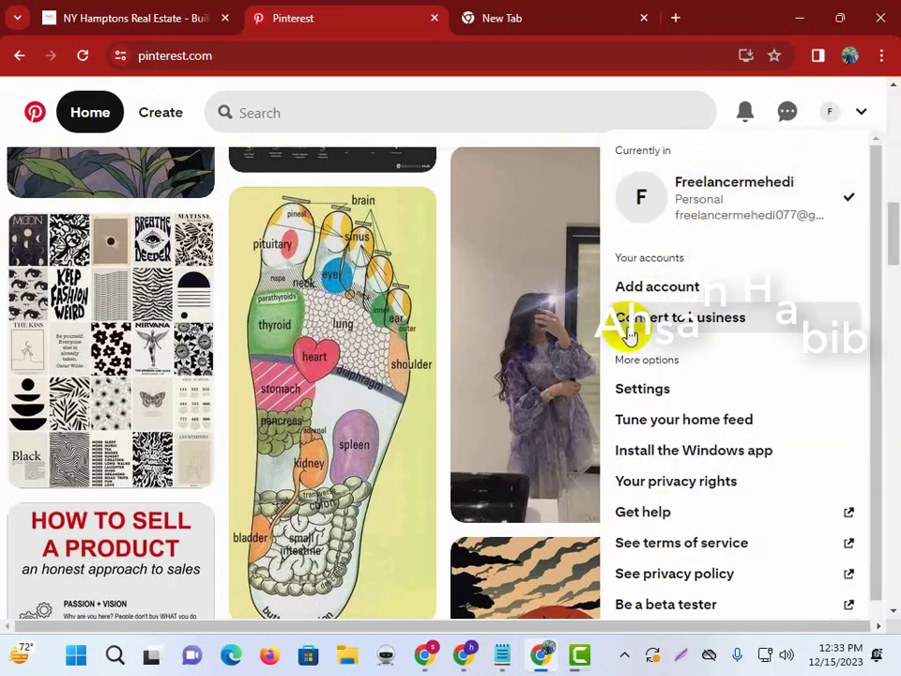
{"action": "left_click", "coordinate": [715, 319]}
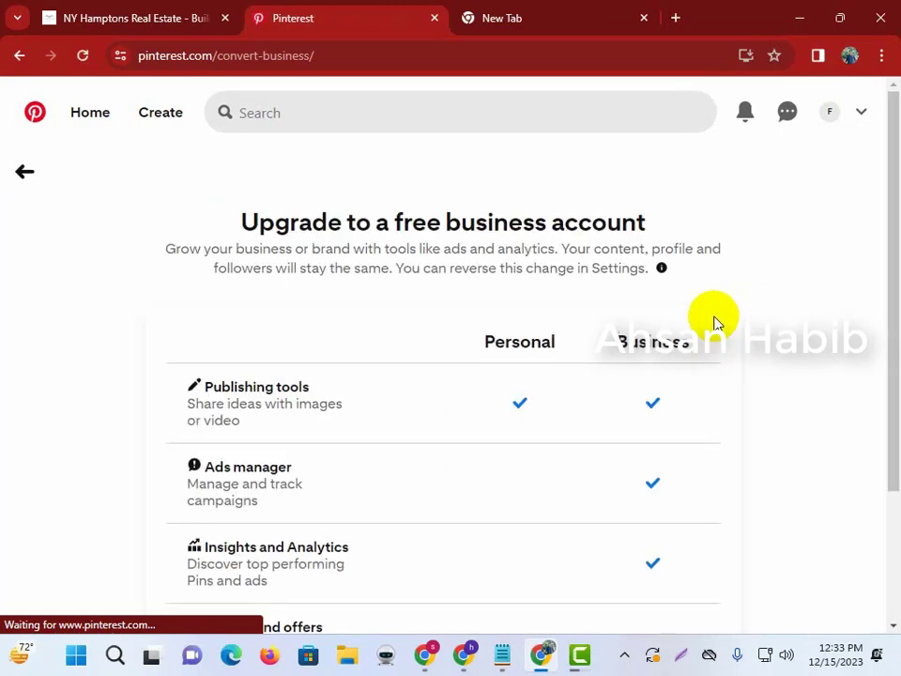
{"action": "scroll", "coordinate": [538, 380], "scroll_direction": "down", "scroll_amount": 1}
{"action": "left_click", "coordinate": [553, 569]}
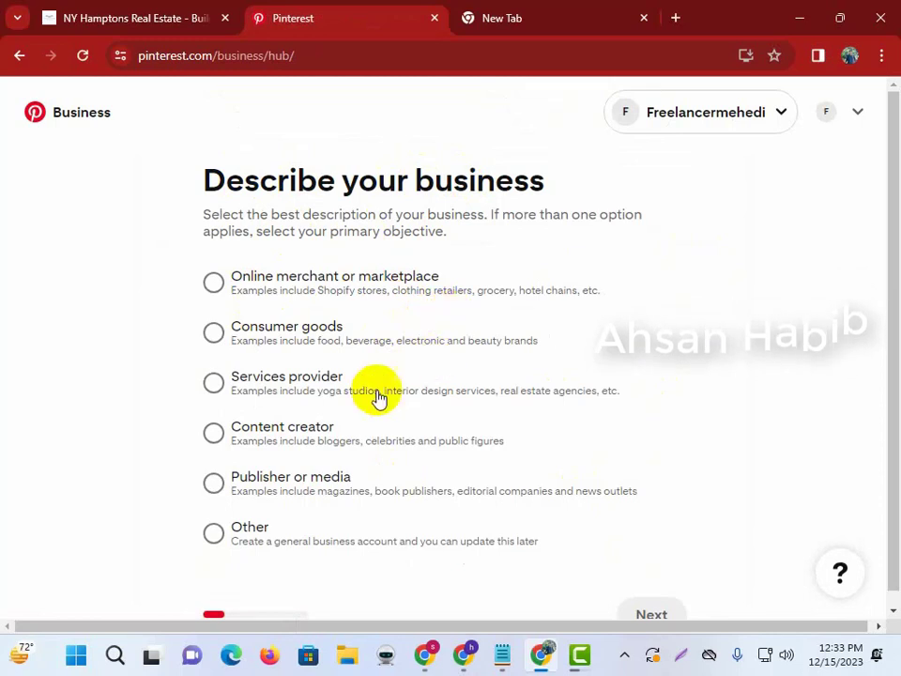
Copy the NY Hamptons Real Estate site address and paste it into Business name.
{"action": "left_click", "coordinate": [652, 601]}
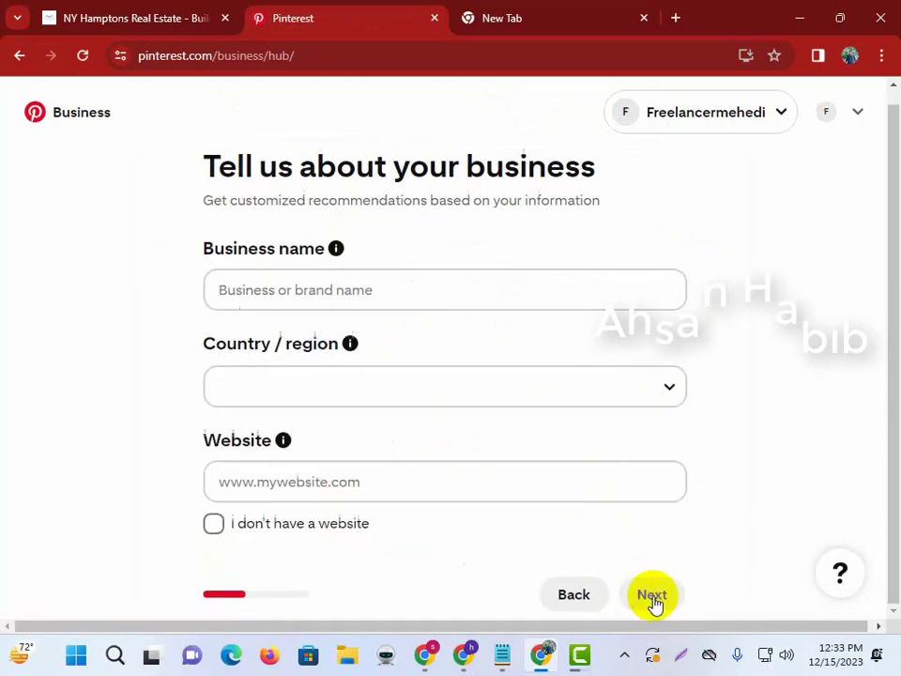
{"action": "left_click", "coordinate": [299, 288]}
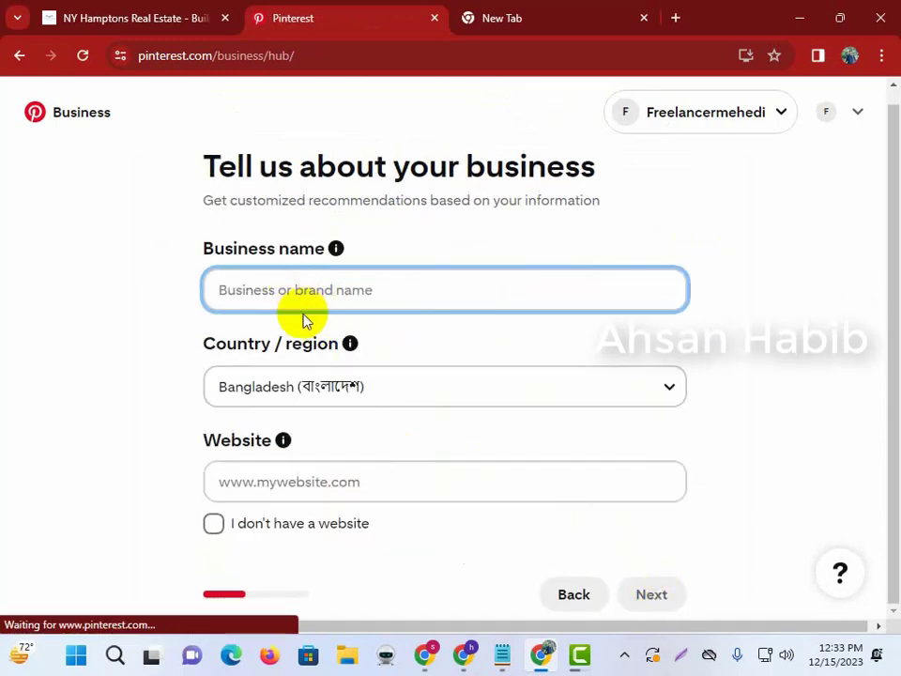
{"action": "left_click", "coordinate": [90, 17]}
{"action": "left_click", "coordinate": [212, 55]}
{"action": "key", "text": "ctrl+c"}
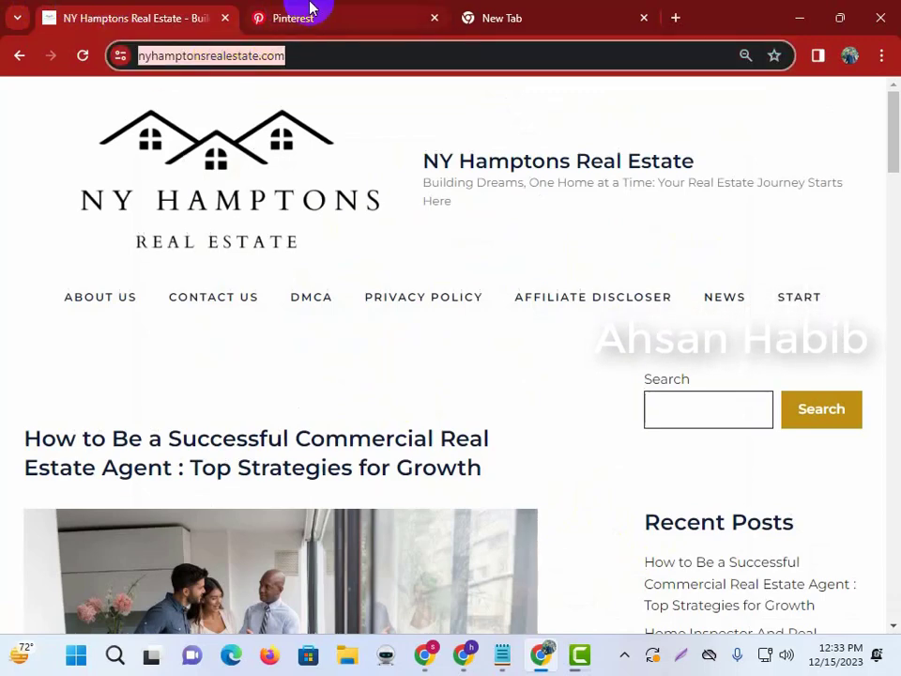
{"action": "left_click", "coordinate": [310, 13]}
{"action": "key", "text": "ctrl+v"}
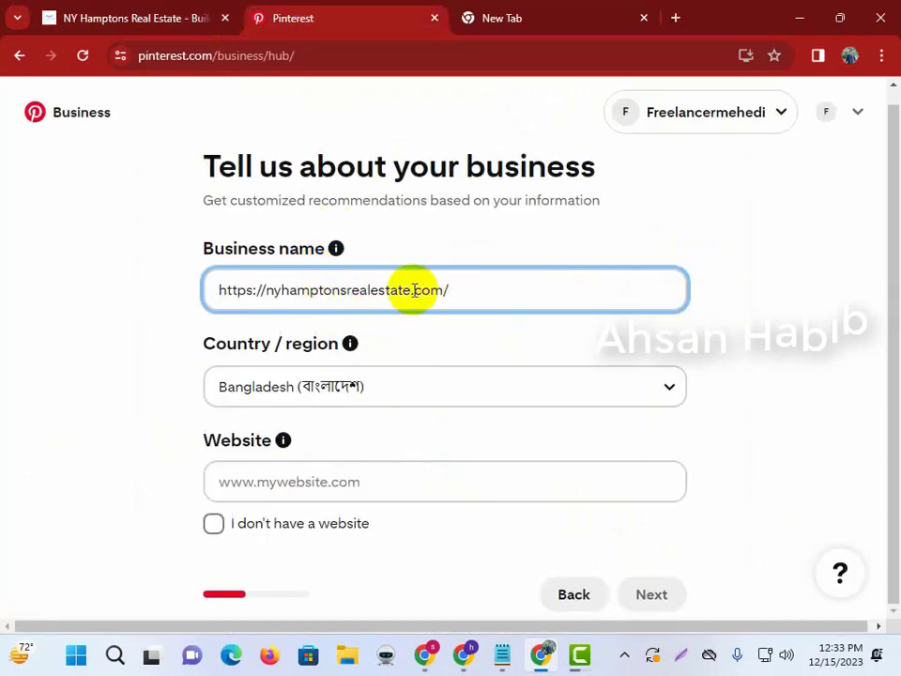
Trim the pasted address down to the business name 'Nyhamptons Real Estate'.
{"action": "left_click_drag", "start_coordinate": [414, 290], "coordinate": [657, 288]}
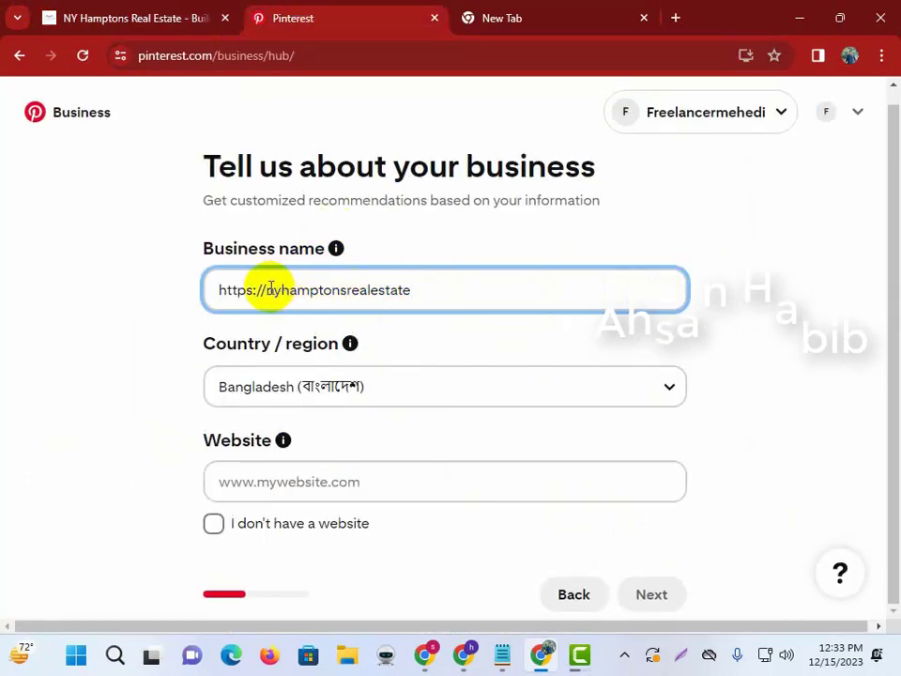
{"action": "left_click_drag", "start_coordinate": [267, 291], "coordinate": [157, 292]}
{"action": "key", "text": "BackSpace"}
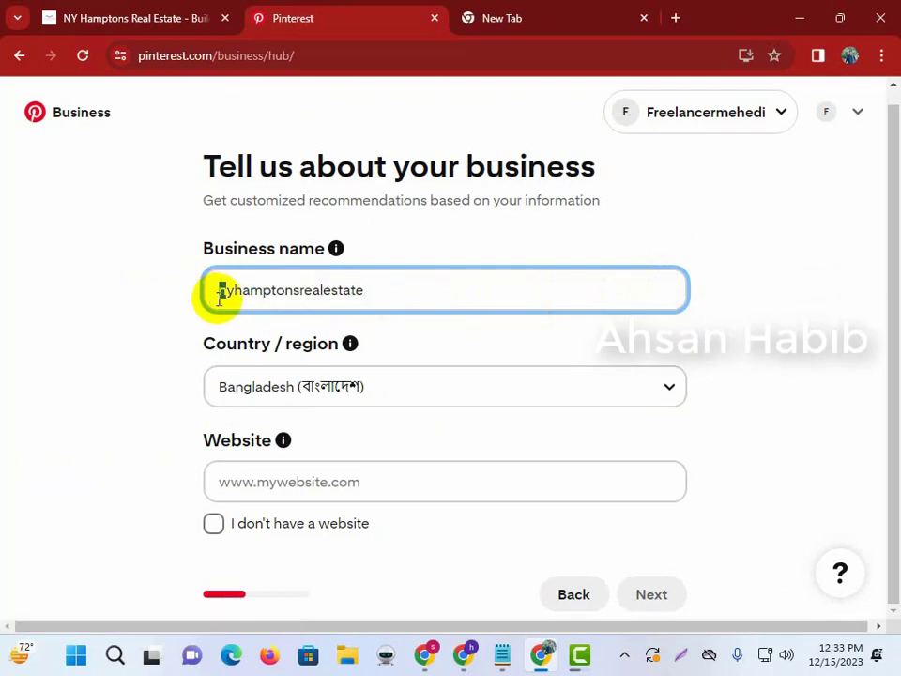
{"action": "type", "text": "N"}
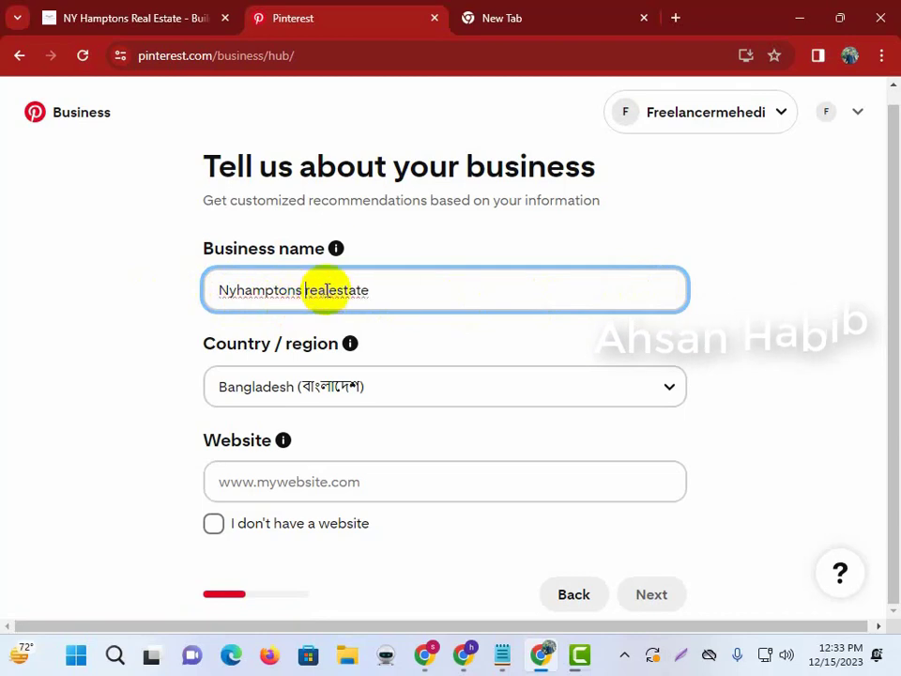
{"action": "mouse_move", "coordinate": [336, 253]}
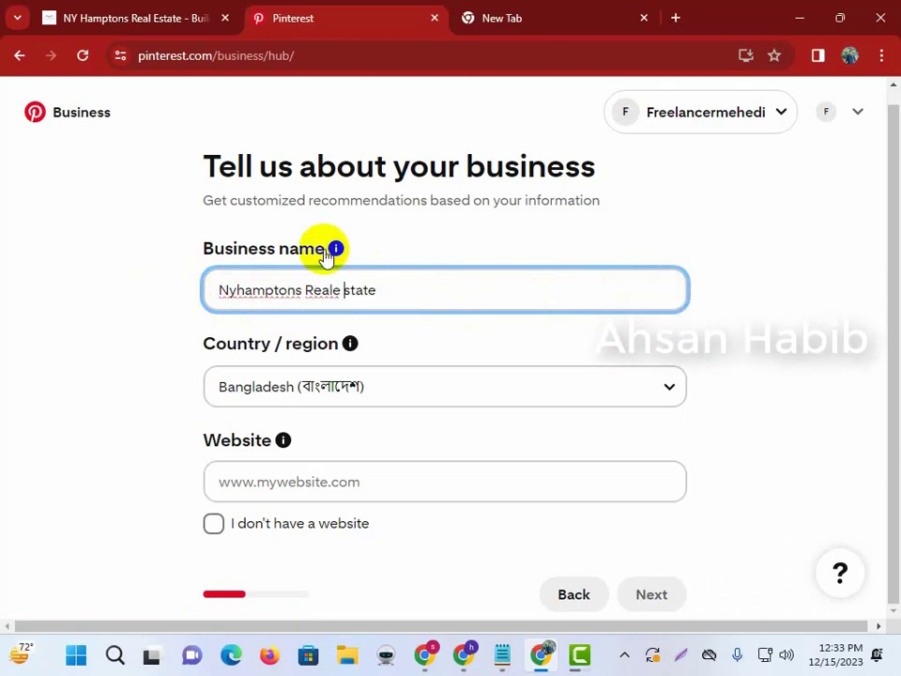
{"action": "key", "text": "shift+Right"}
{"action": "key", "text": "Left"}
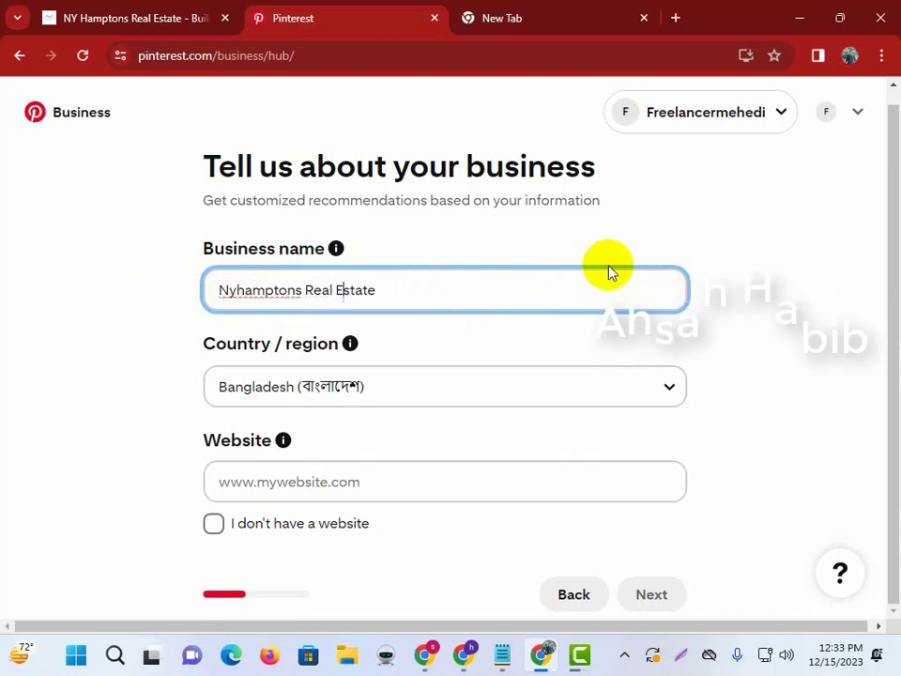
{"action": "left_click", "coordinate": [687, 243]}
Set the website to nyhamptonsrealestate.com and continue to the next details step.
{"action": "left_click", "coordinate": [292, 481]}
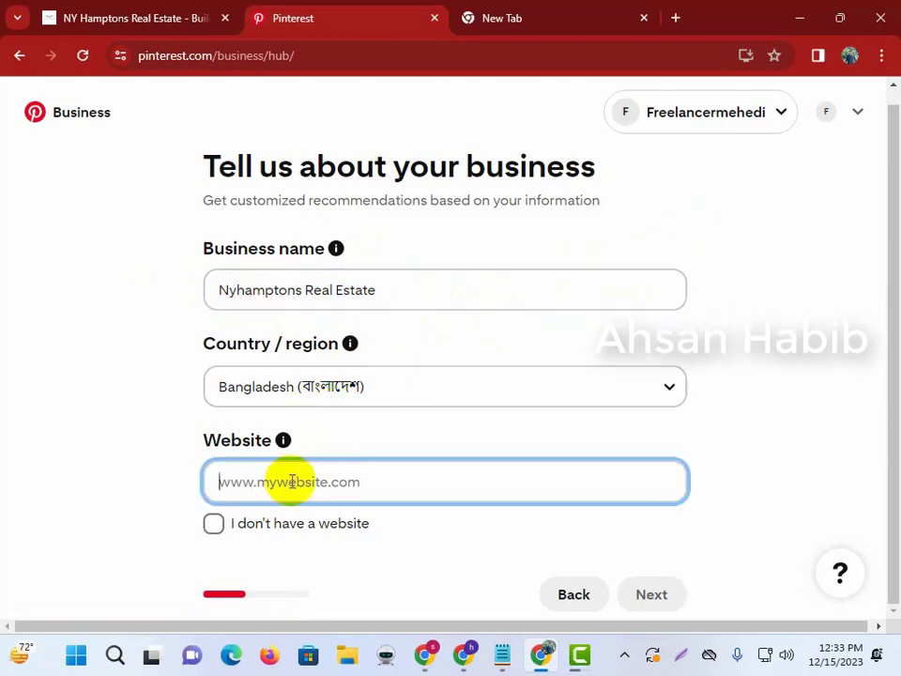
{"action": "key", "text": "ctrl+v"}
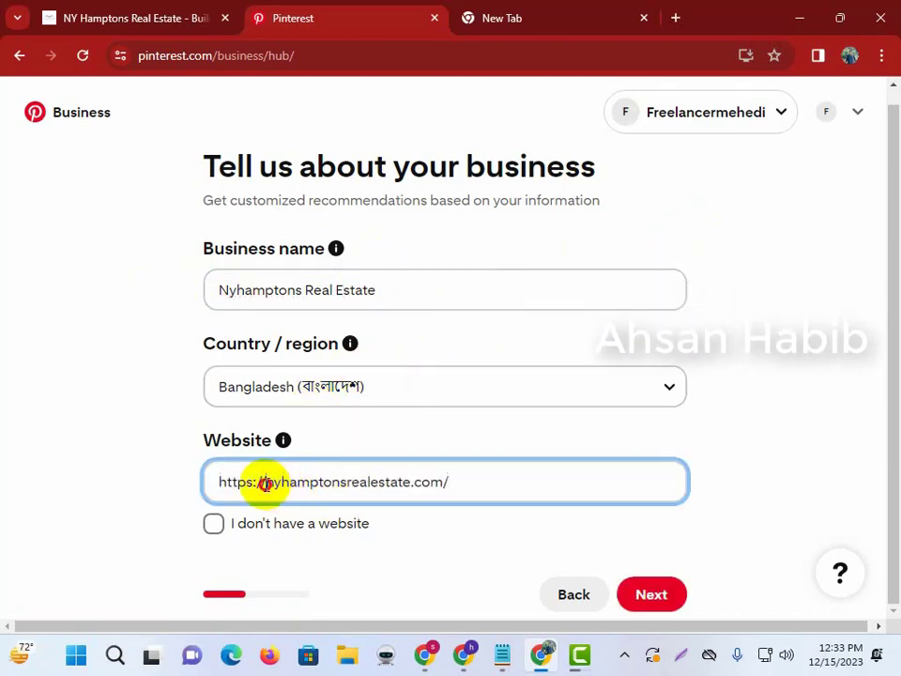
{"action": "key", "text": "BackSpace"}
{"action": "left_click", "coordinate": [441, 485]}
{"action": "key", "text": "BackSpace"}
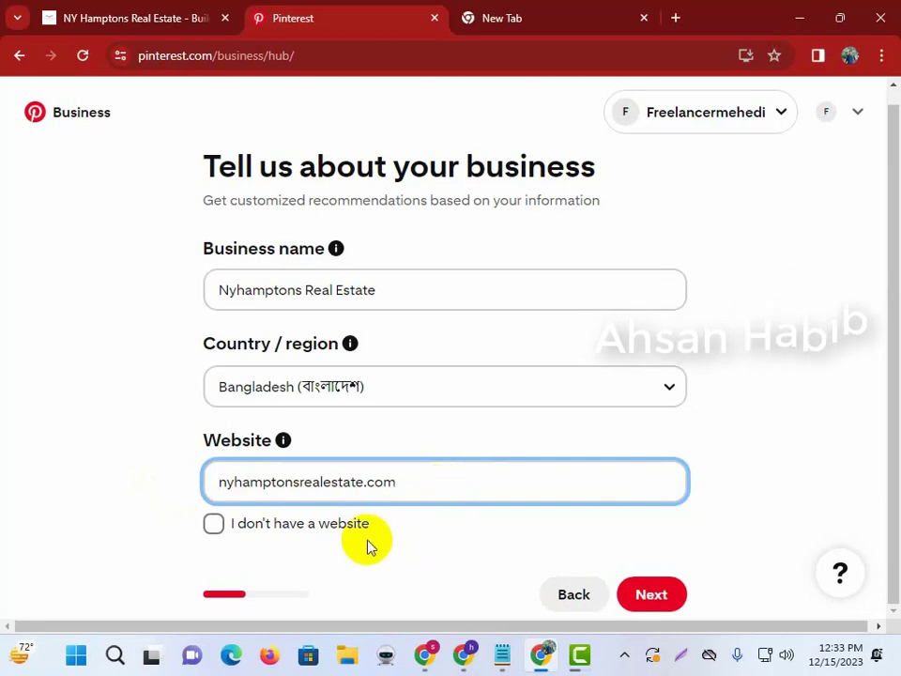
{"action": "left_click", "coordinate": [796, 450]}
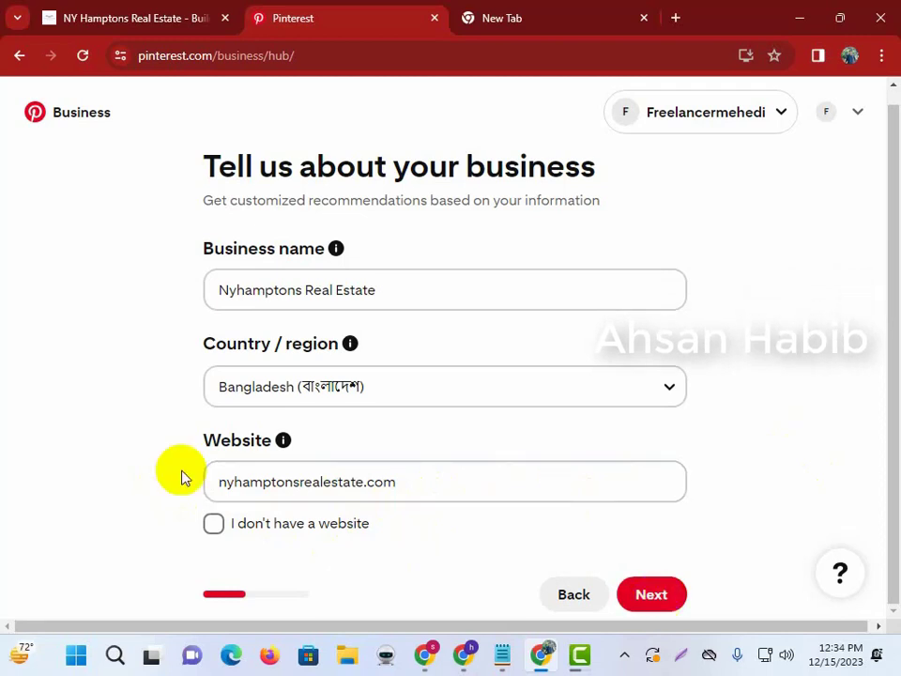
{"action": "left_click", "coordinate": [651, 598]}
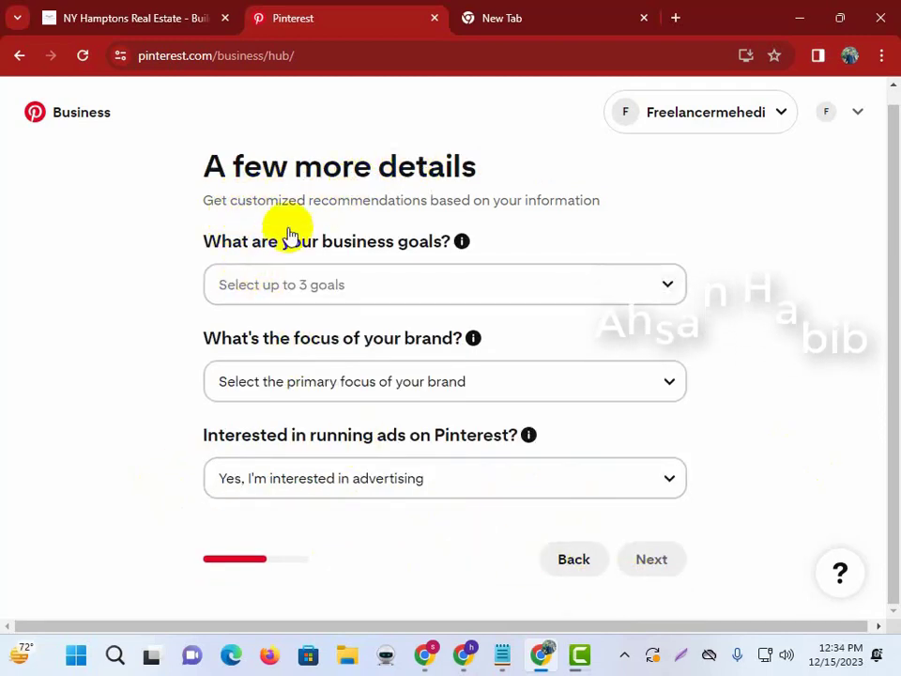
Choose goal 'Drive traffic to your site', brand focus Home, and advertising interest Yes, then continue.
{"action": "left_click", "coordinate": [287, 287]}
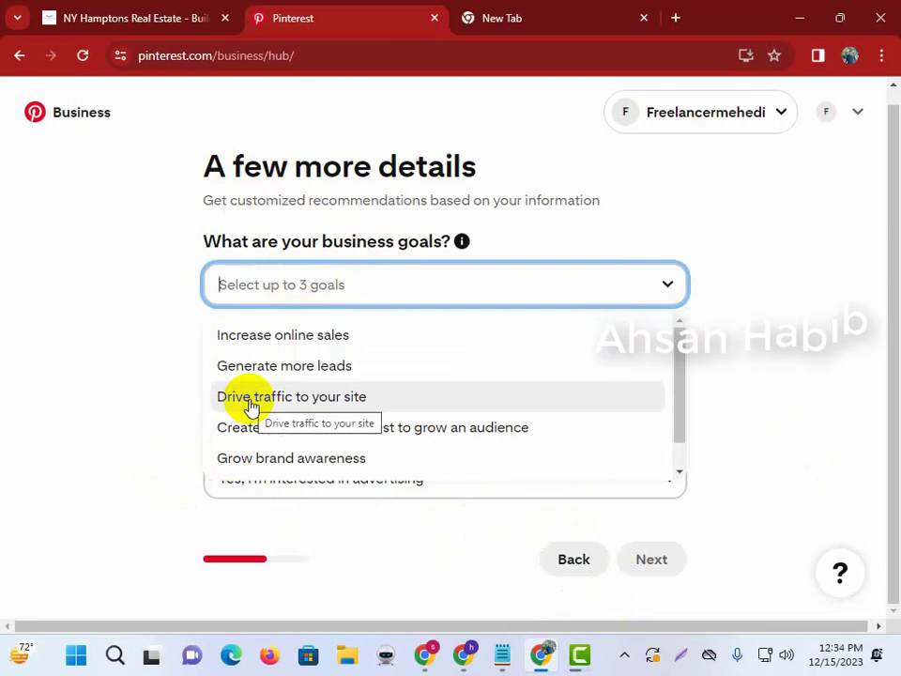
{"action": "scroll", "coordinate": [319, 380], "scroll_direction": "down", "scroll_amount": 1}
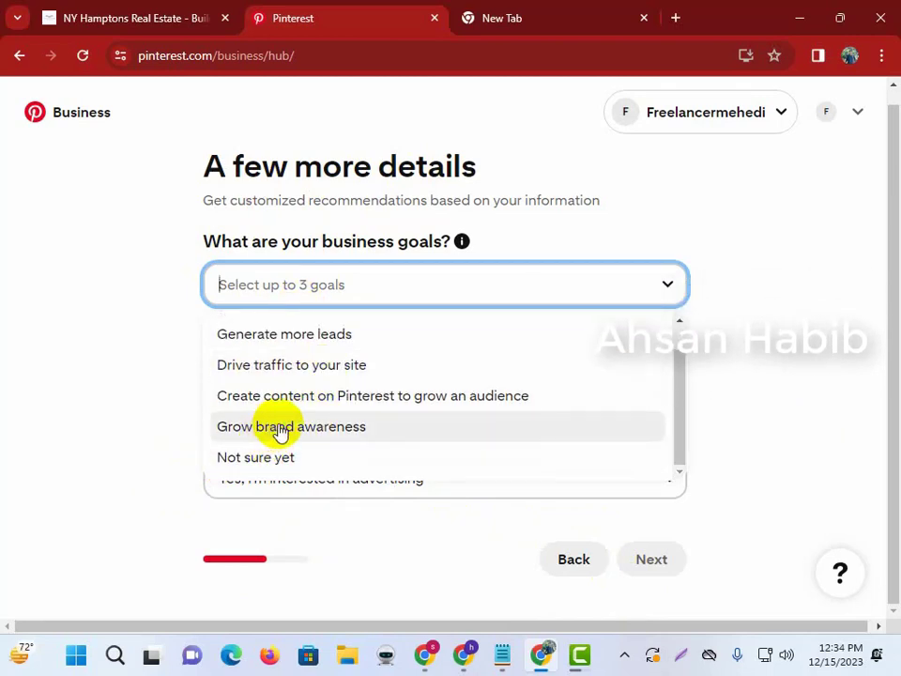
{"action": "scroll", "coordinate": [286, 414], "scroll_direction": "up", "scroll_amount": 1}
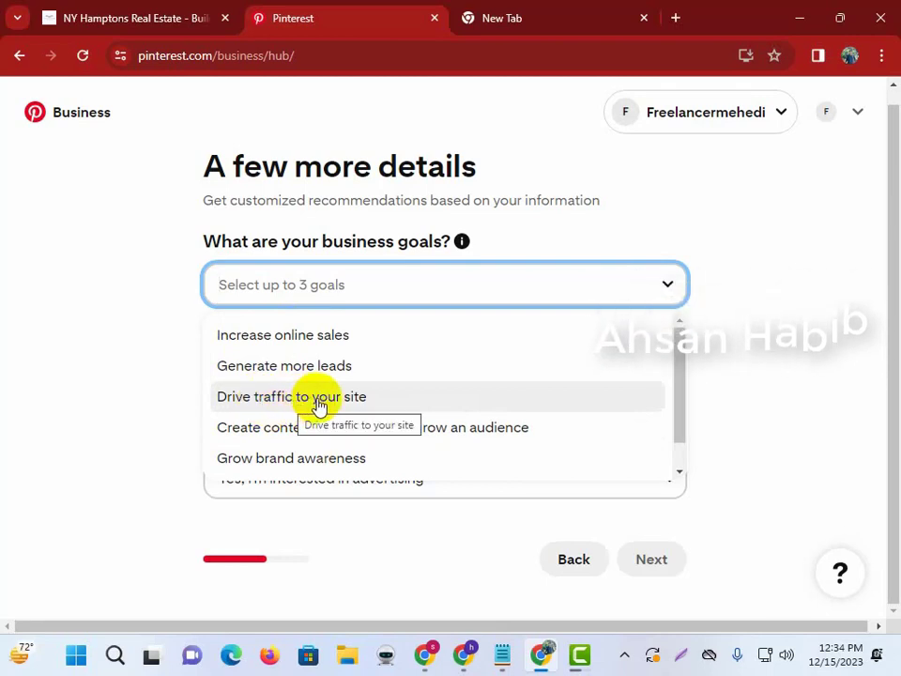
{"action": "left_click", "coordinate": [319, 404]}
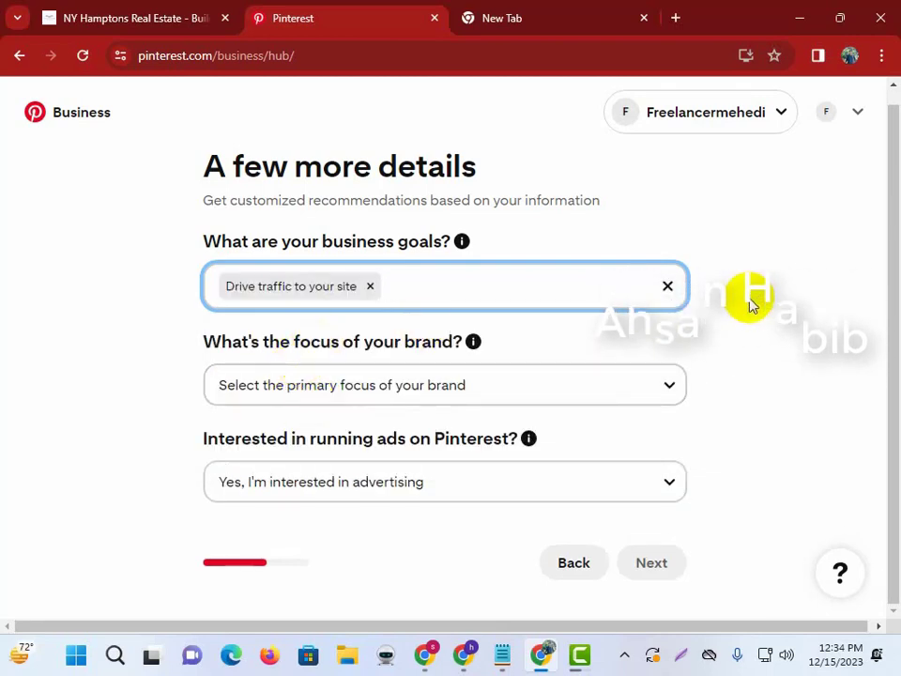
{"action": "left_click", "coordinate": [302, 342]}
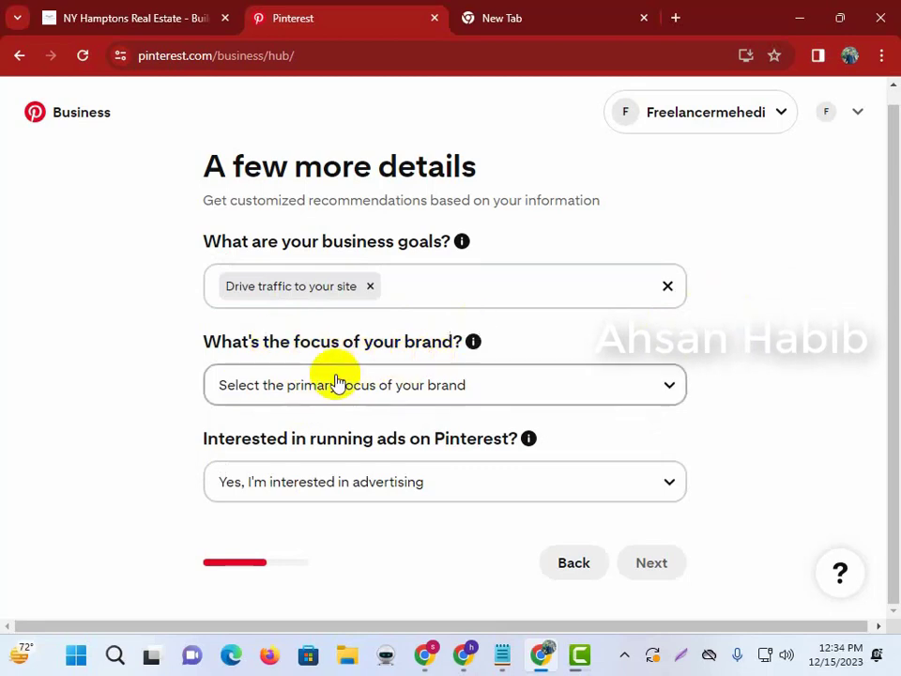
{"action": "left_click", "coordinate": [336, 384]}
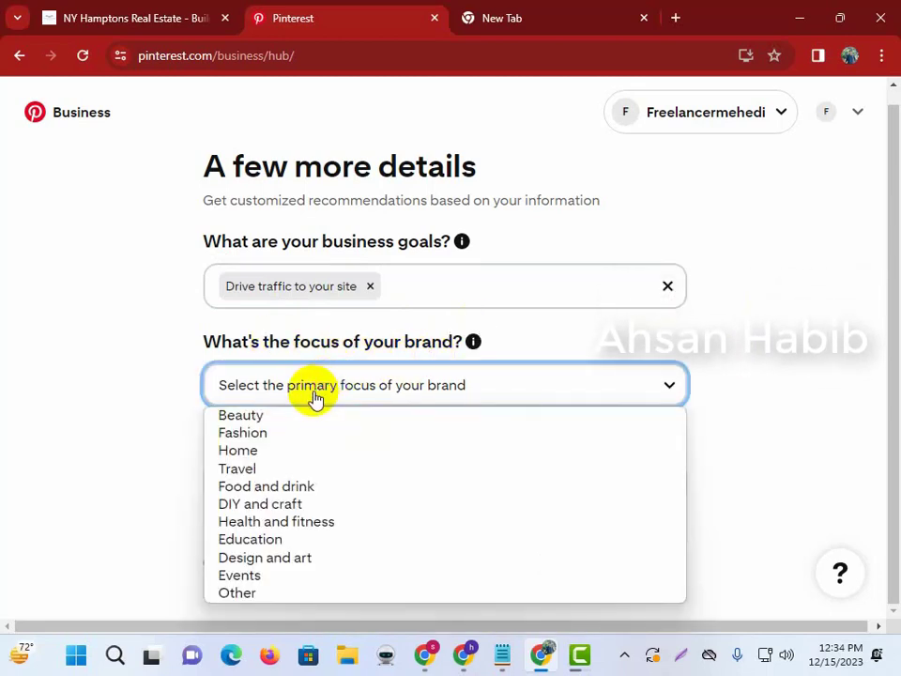
{"action": "left_click", "coordinate": [258, 454]}
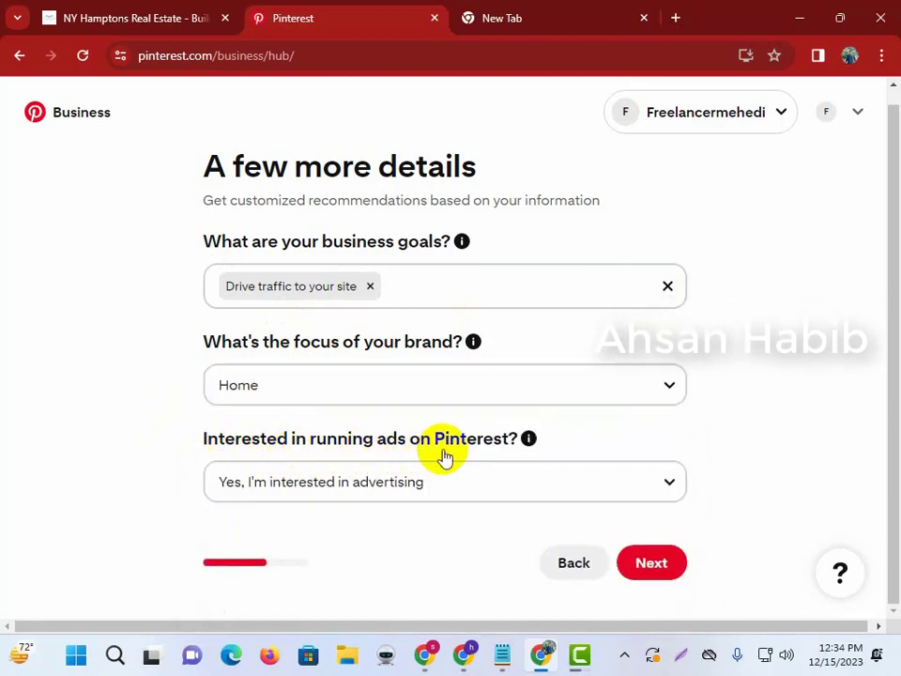
{"action": "left_click", "coordinate": [385, 481]}
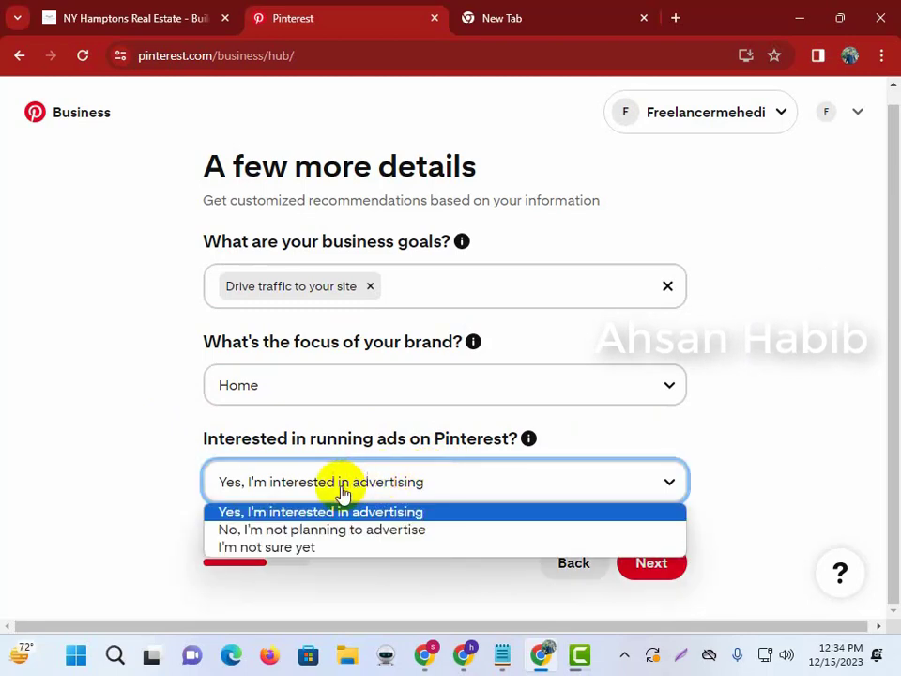
{"action": "left_click", "coordinate": [310, 514]}
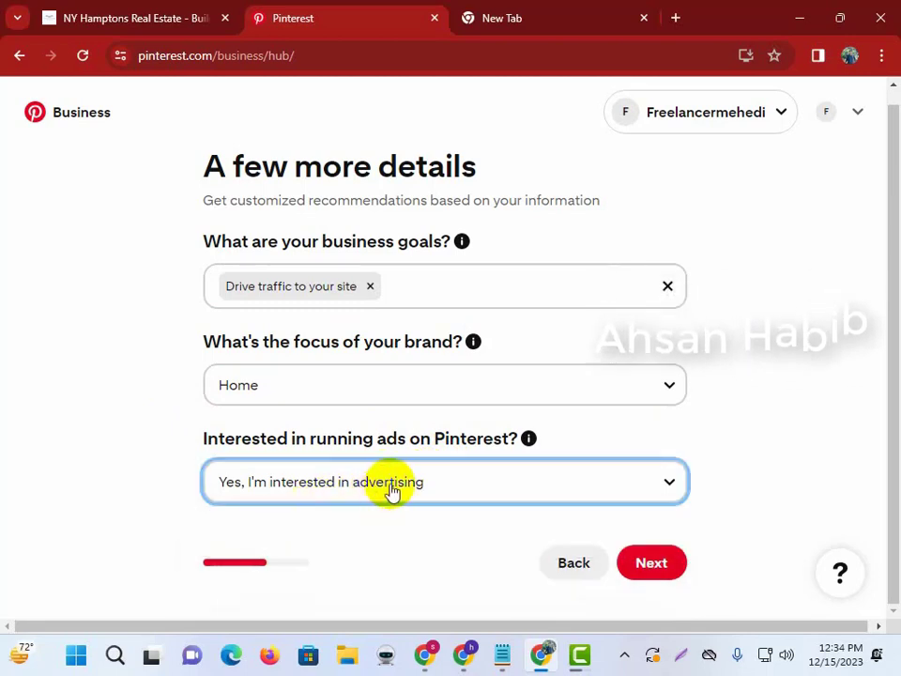
{"action": "left_click", "coordinate": [656, 564]}
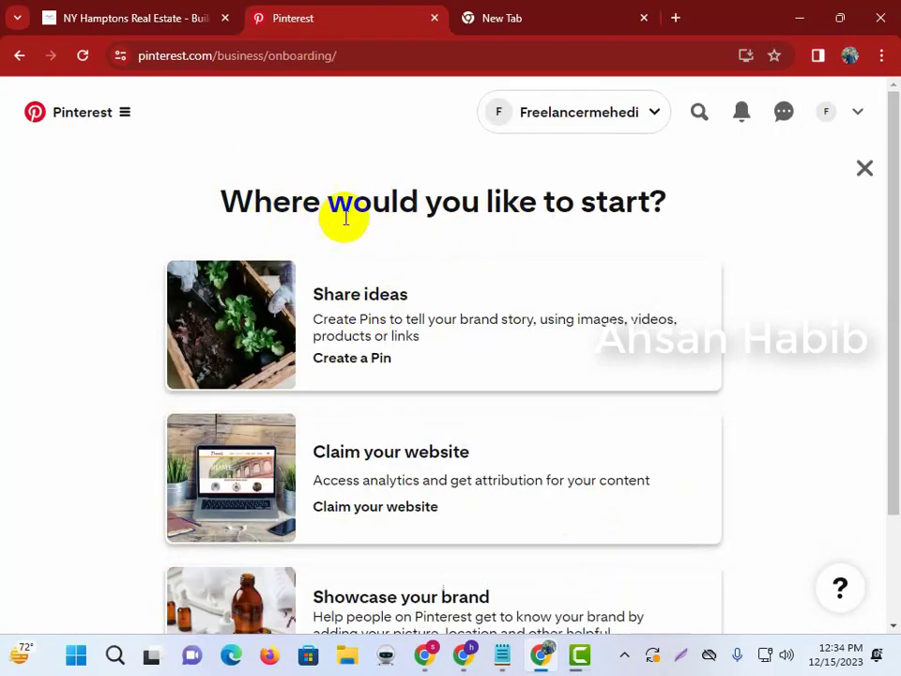
Scroll through the onboarding page and move past the create-a-Pin prompt.
{"action": "scroll", "coordinate": [586, 341], "scroll_direction": "down", "scroll_amount": 1}
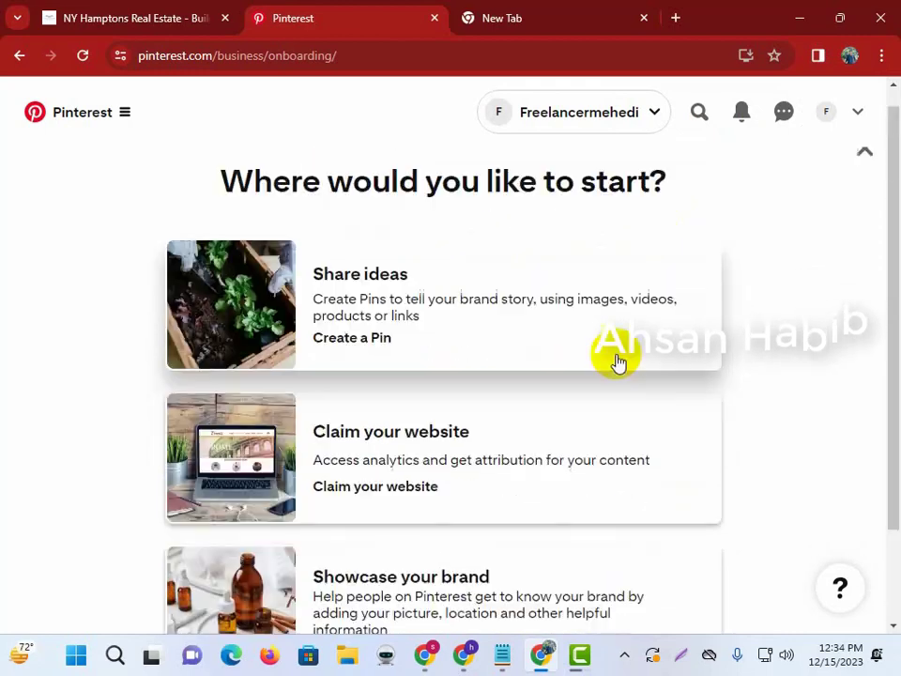
{"action": "scroll", "coordinate": [648, 431], "scroll_direction": "down", "scroll_amount": 3}
{"action": "scroll", "coordinate": [469, 348], "scroll_direction": "up", "scroll_amount": 3}
{"action": "scroll", "coordinate": [526, 338], "scroll_direction": "down", "scroll_amount": 1}
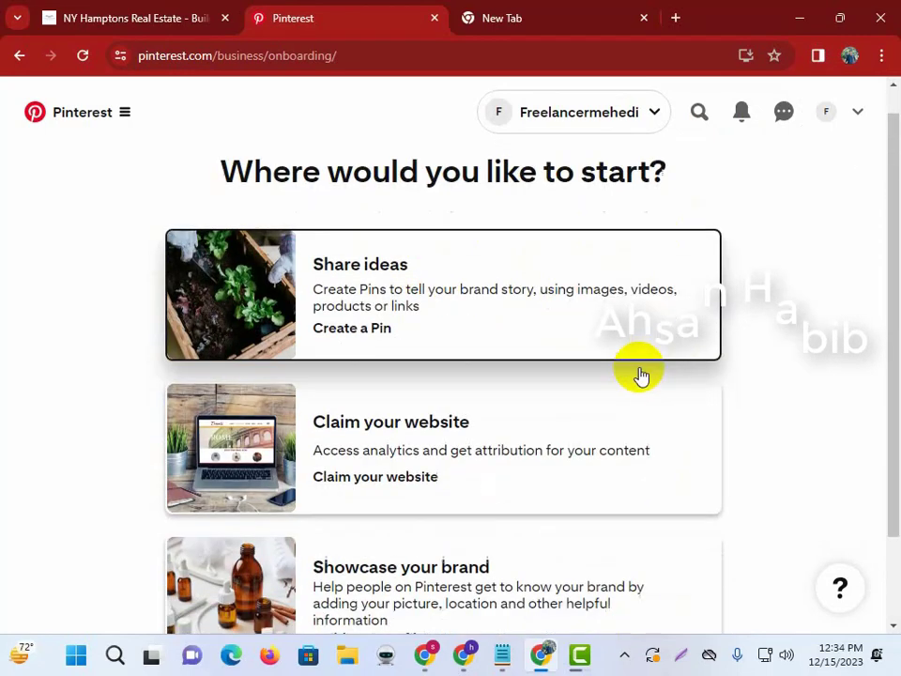
{"action": "scroll", "coordinate": [642, 376], "scroll_direction": "down", "scroll_amount": 2}
{"action": "left_click", "coordinate": [604, 598]}
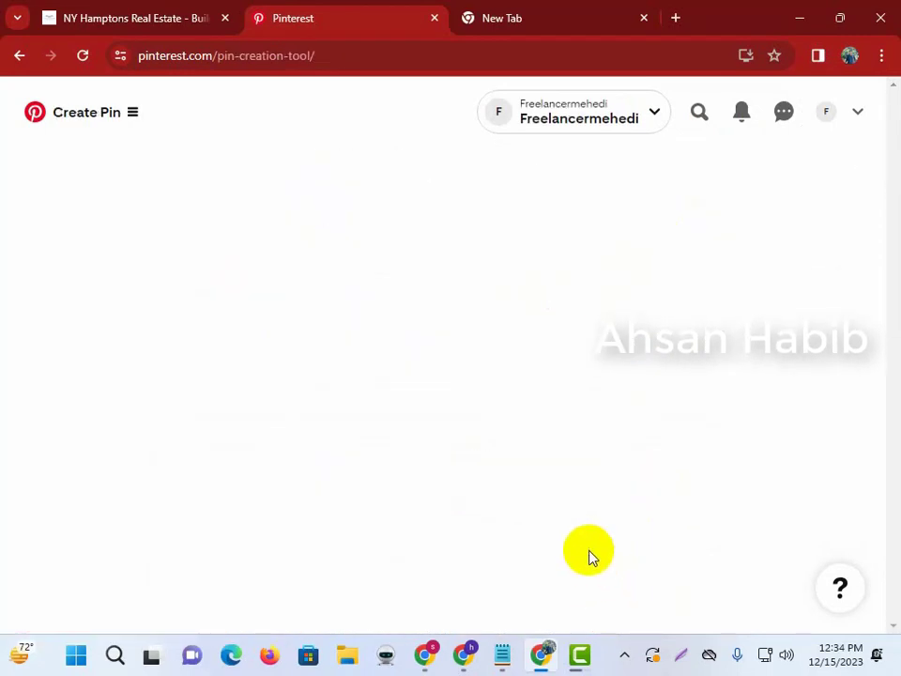
View the Nyhamptons Real Estate business profile page, then switch to the Notepad checklist.
{"action": "left_click", "coordinate": [826, 112]}
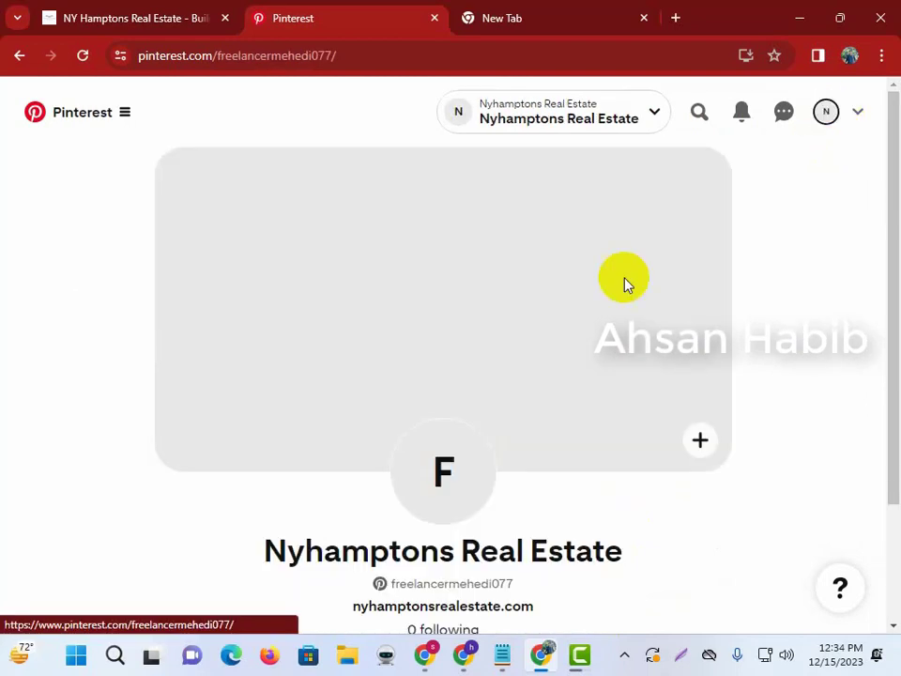
{"action": "scroll", "coordinate": [515, 463], "scroll_direction": "down", "scroll_amount": 3}
{"action": "left_click_drag", "start_coordinate": [254, 406], "coordinate": [632, 416]}
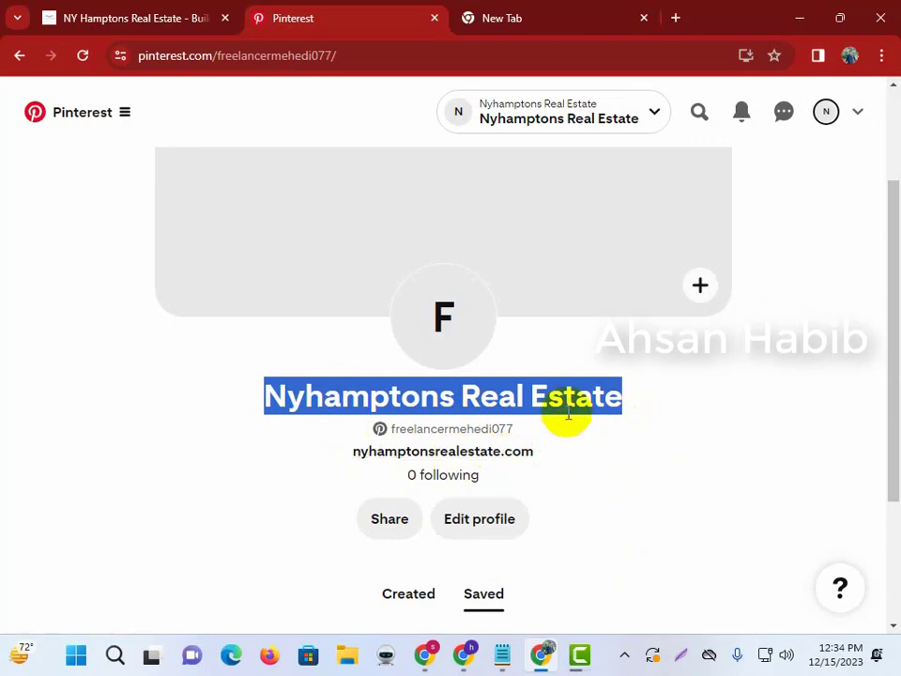
{"action": "scroll", "coordinate": [567, 413], "scroll_direction": "up", "scroll_amount": 2}
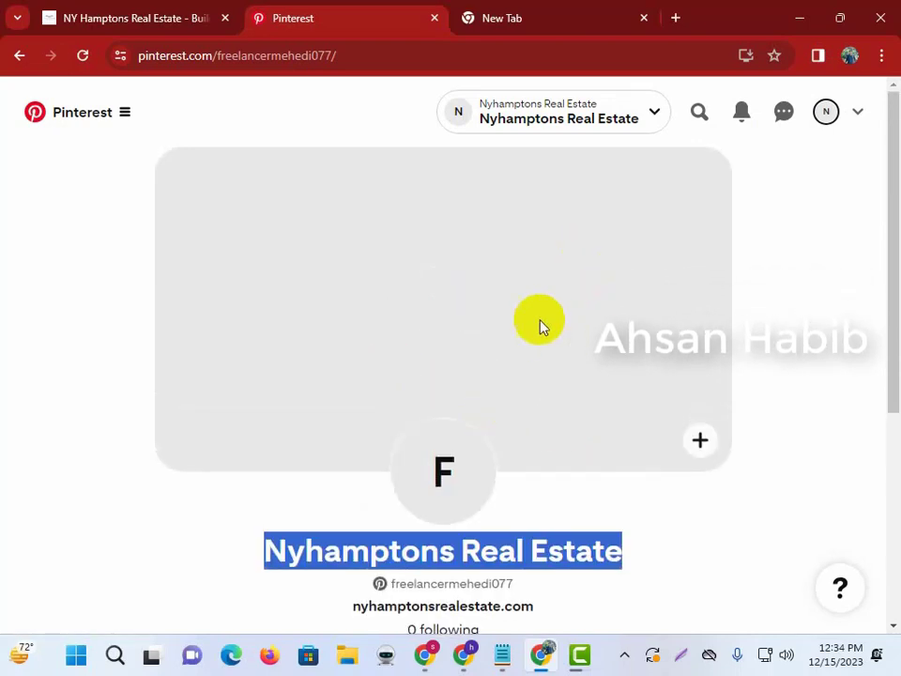
{"action": "left_click", "coordinate": [503, 655]}
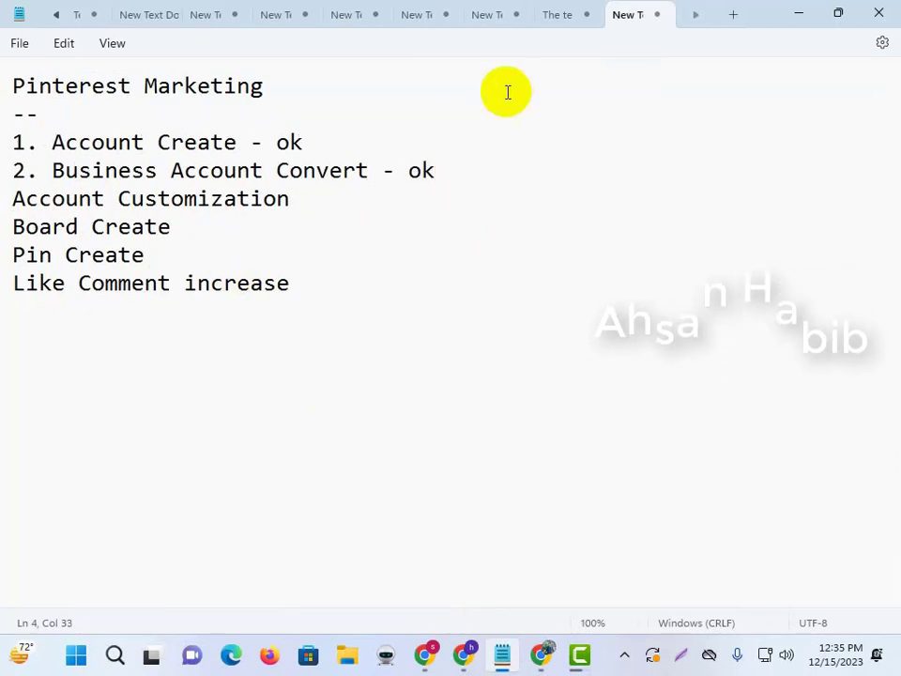
Prefix Account Customization with '3. -' in the checklist and return to Pinterest.
{"action": "left_click", "coordinate": [384, 208]}
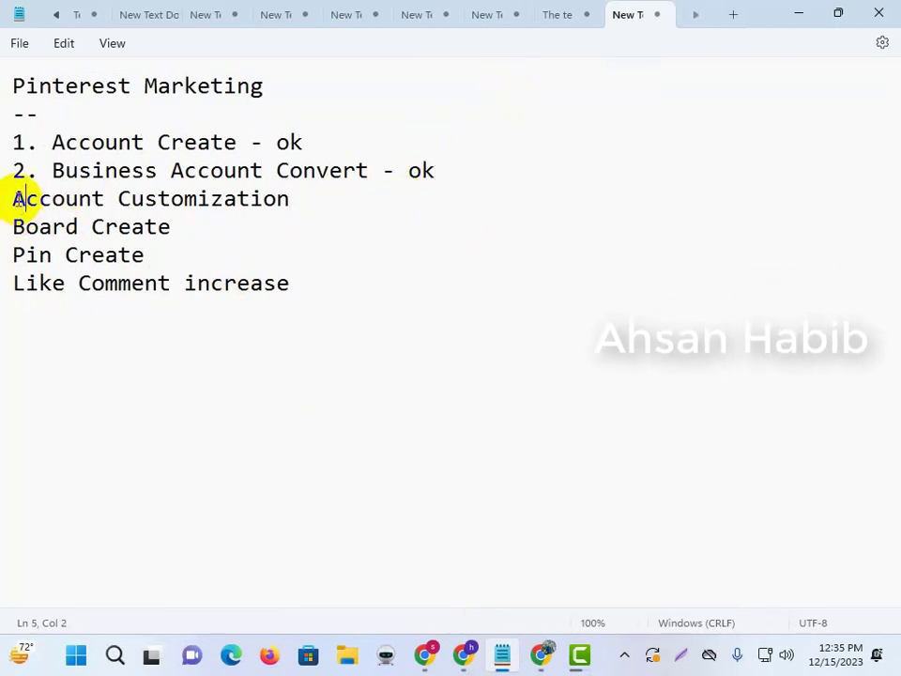
{"action": "key", "text": "Home"}
{"action": "type", "text": "3. "}
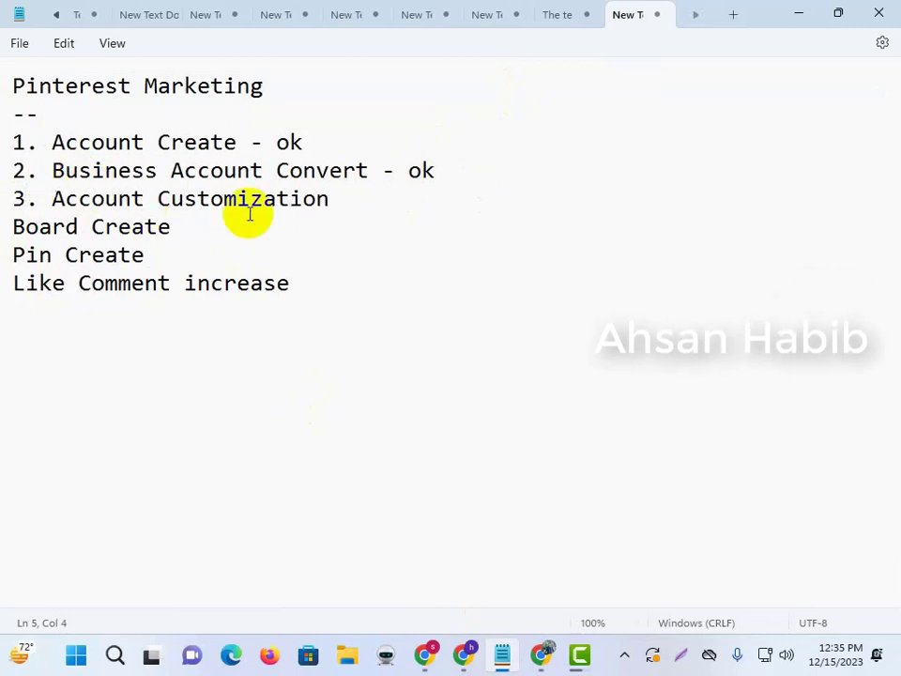
{"action": "type", "text": "-"}
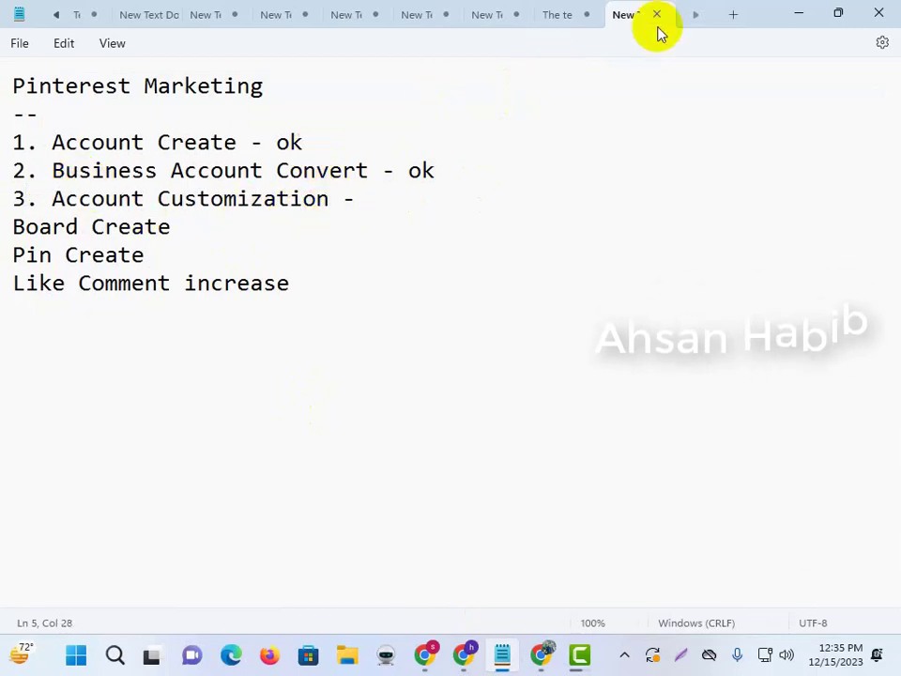
{"action": "left_click", "coordinate": [797, 12]}
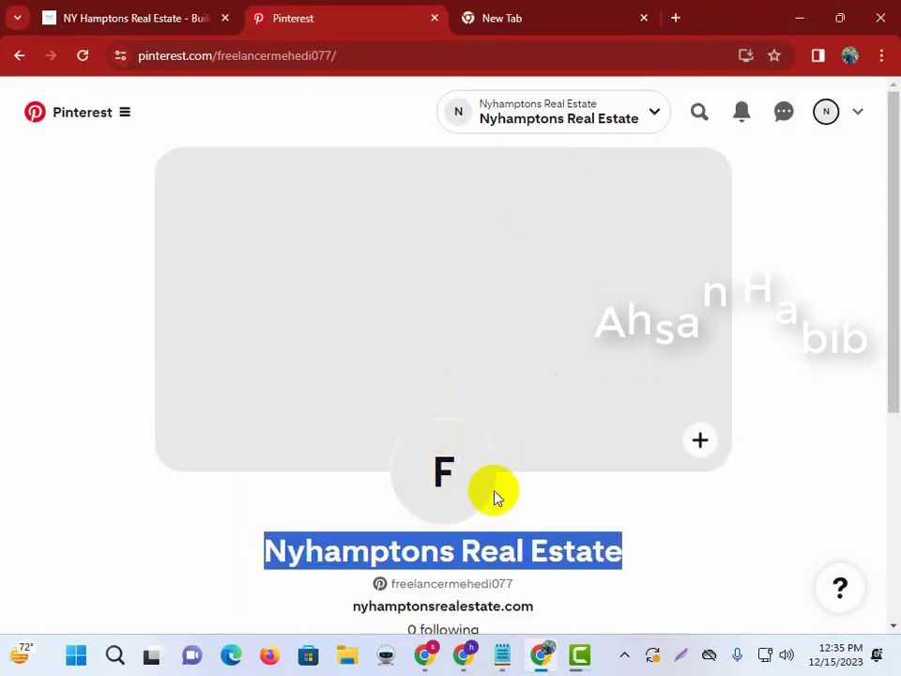
Glance at the website tab, then open and dismiss the Pinterest profile picture options.
{"action": "left_click", "coordinate": [778, 395]}
{"action": "left_click", "coordinate": [89, 18]}
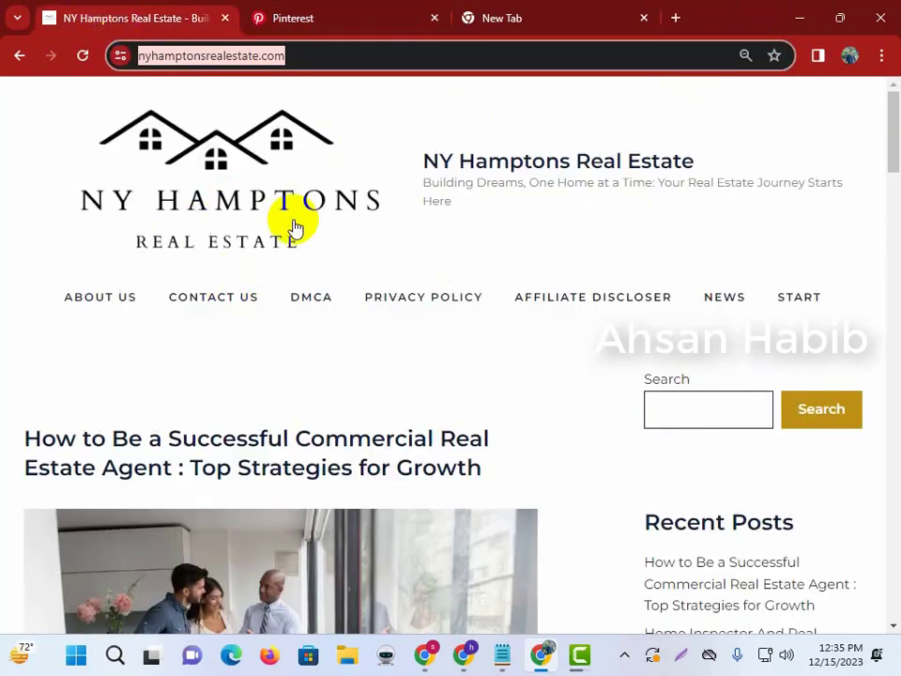
{"action": "left_click", "coordinate": [483, 10]}
{"action": "left_click", "coordinate": [314, 21]}
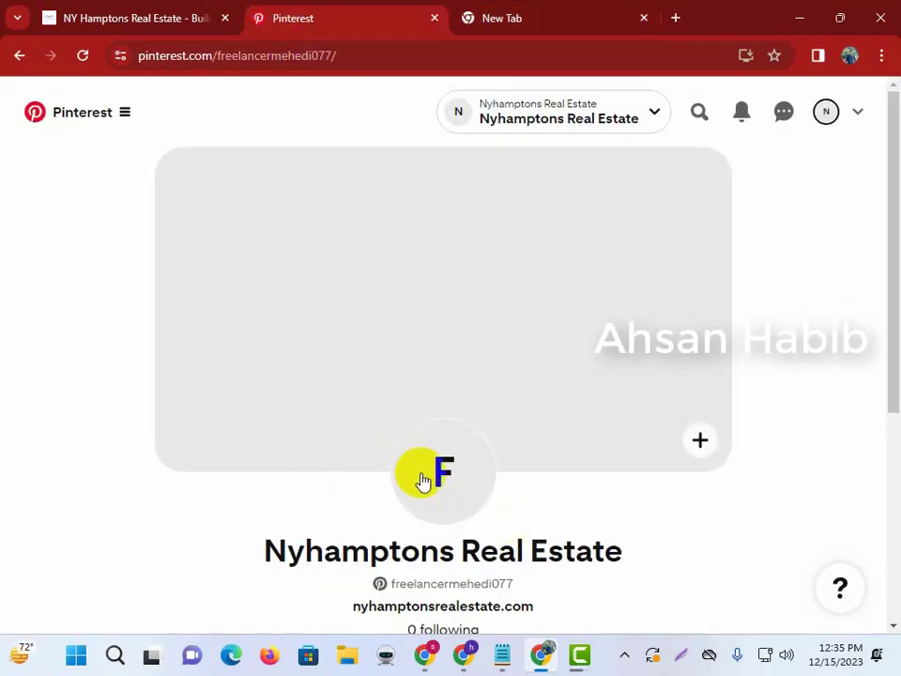
{"action": "left_click", "coordinate": [425, 479]}
{"action": "left_click", "coordinate": [718, 266]}
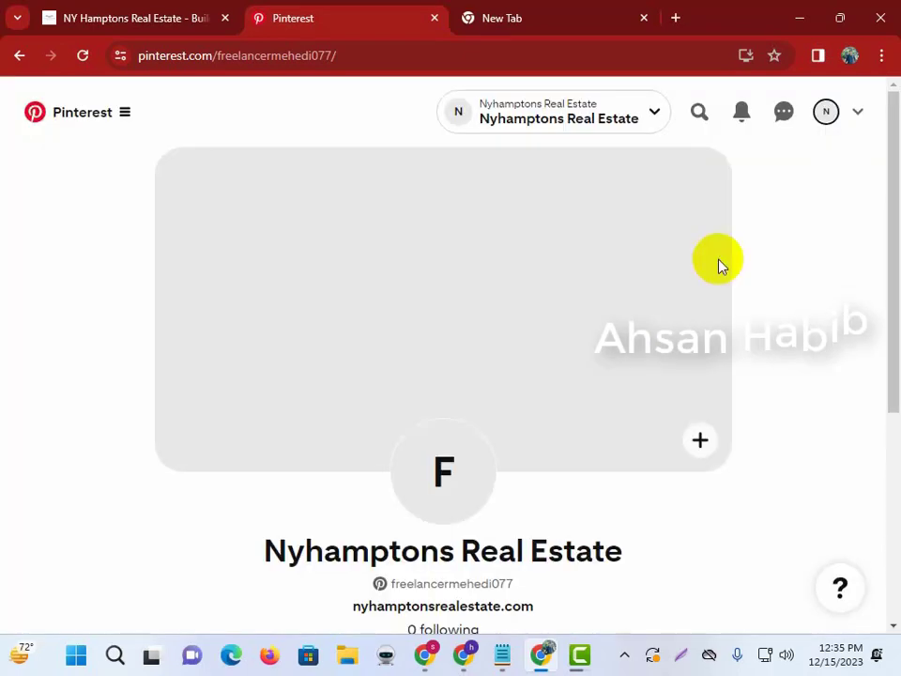
Go from the account menu to the Edit profile settings page.
{"action": "left_click", "coordinate": [861, 117]}
{"action": "scroll", "coordinate": [667, 507], "scroll_direction": "down", "scroll_amount": 3}
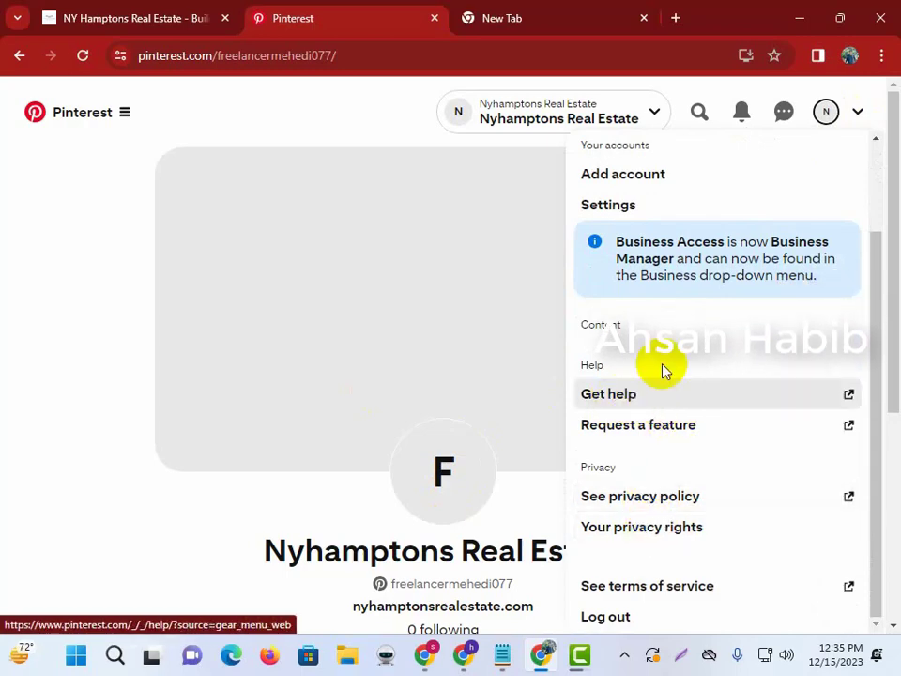
{"action": "scroll", "coordinate": [662, 371], "scroll_direction": "down", "scroll_amount": 4}
{"action": "scroll", "coordinate": [657, 568], "scroll_direction": "up", "scroll_amount": 3}
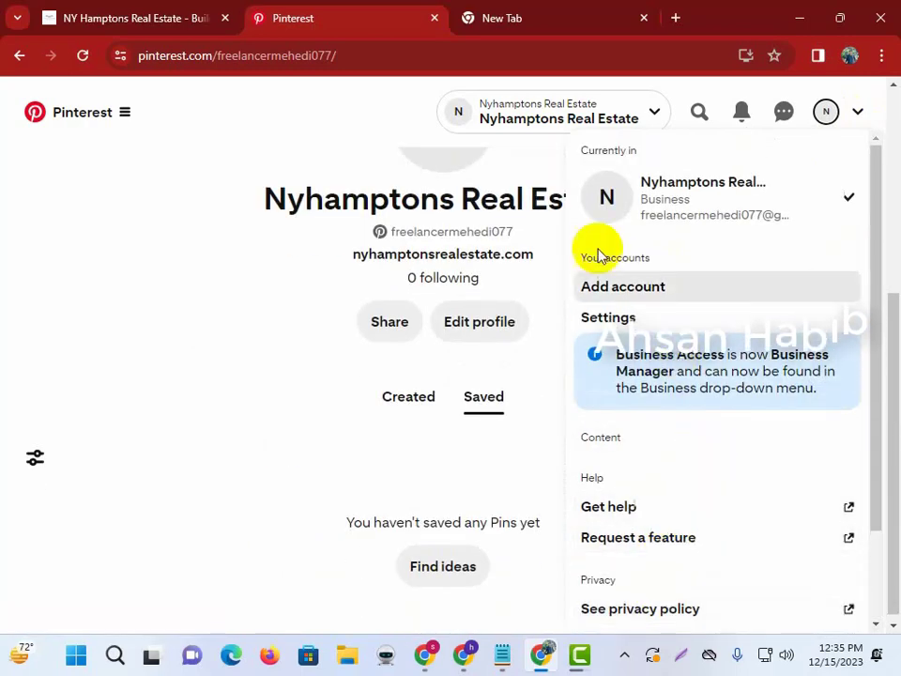
{"action": "left_click", "coordinate": [612, 318]}
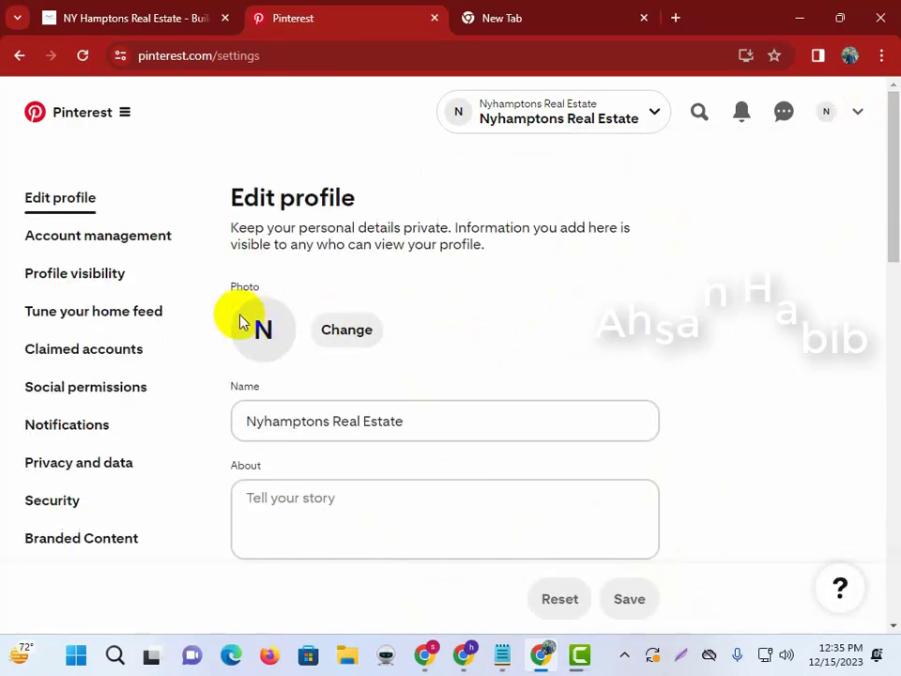
Upload image 2 from the Yellow Minimalist Round Shaped Cafe Logo folder as the profile photo.
{"action": "left_click", "coordinate": [340, 334]}
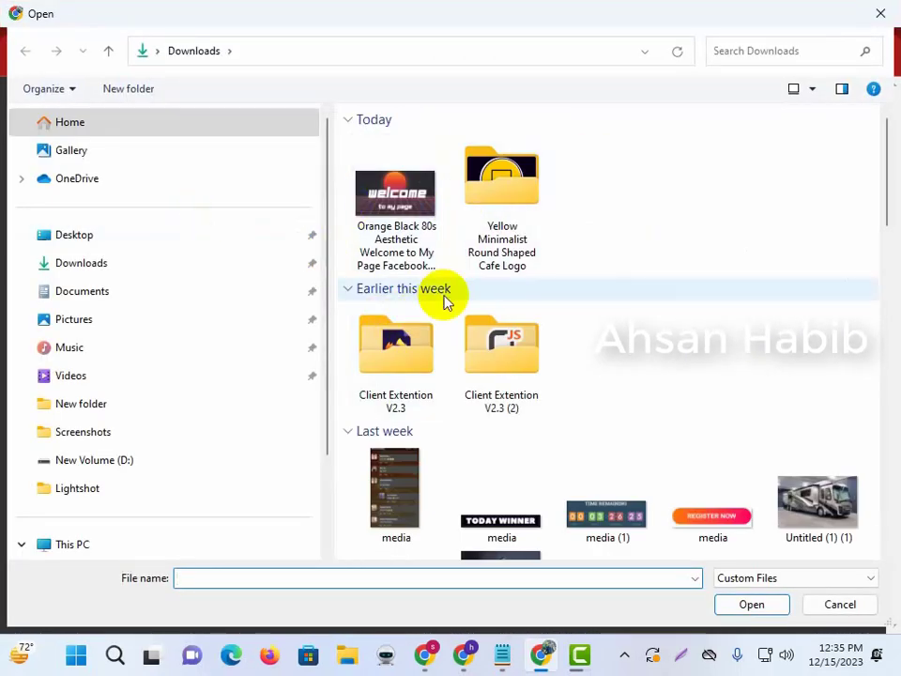
{"action": "double_click", "coordinate": [519, 194]}
{"action": "left_click", "coordinate": [514, 250]}
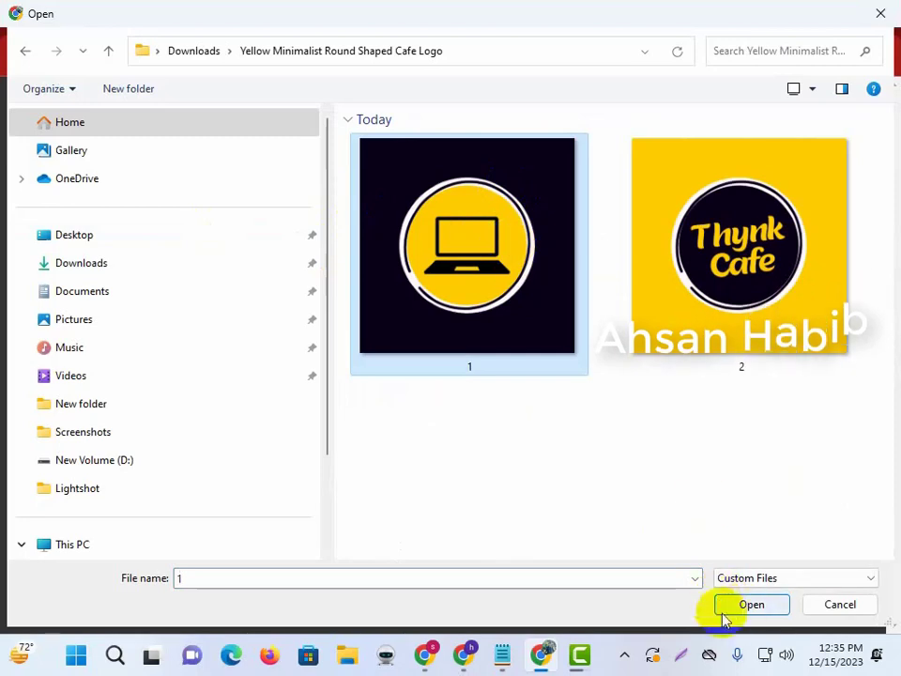
{"action": "left_click", "coordinate": [780, 328]}
{"action": "left_click", "coordinate": [750, 607]}
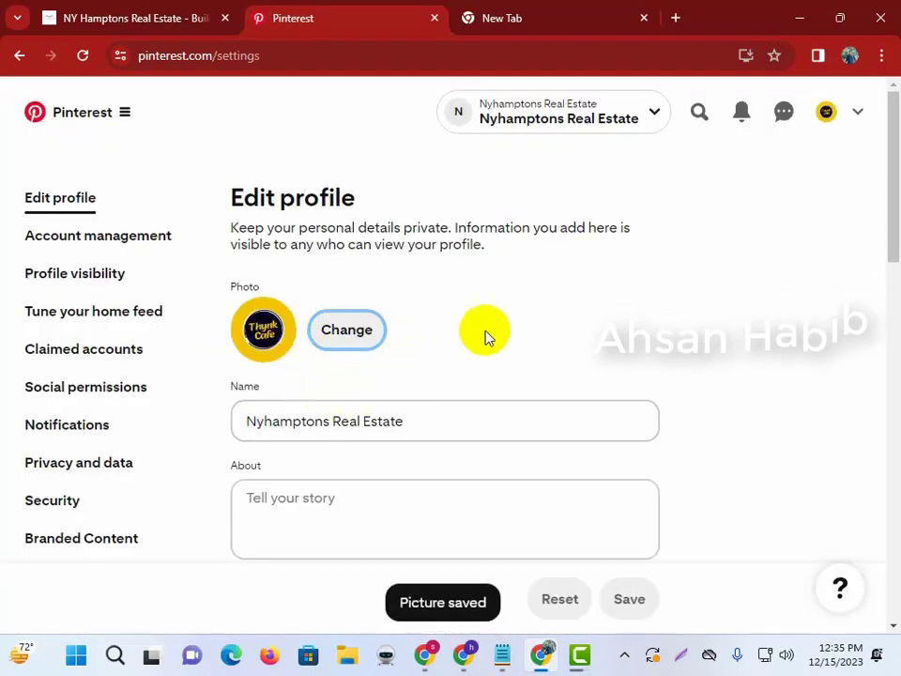
Place the cursor in the About field and bring up the NY Hamptons Real Estate website.
{"action": "scroll", "coordinate": [485, 336], "scroll_direction": "down", "scroll_amount": 2}
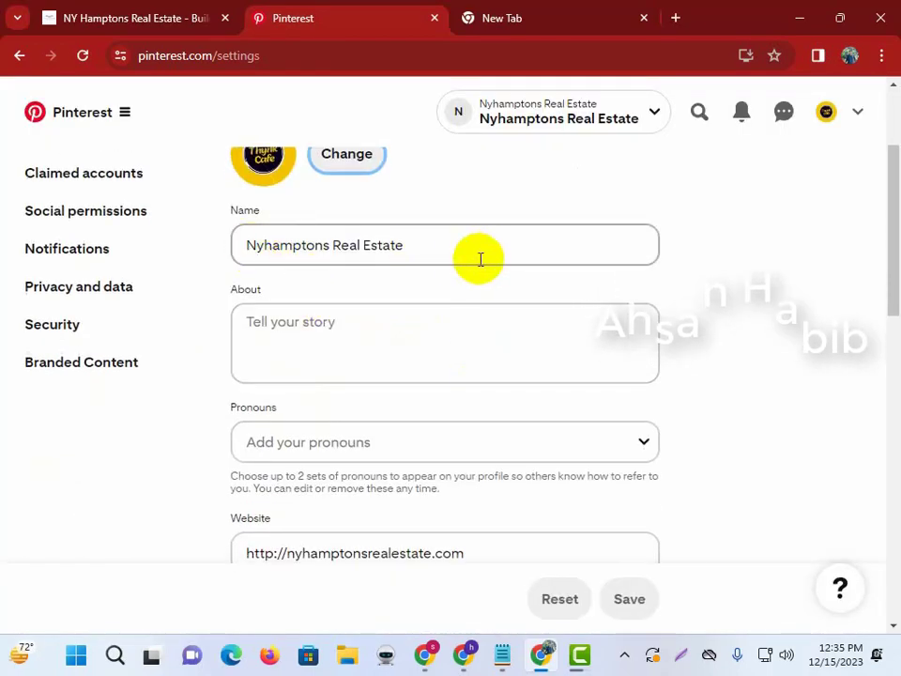
{"action": "left_click", "coordinate": [350, 329]}
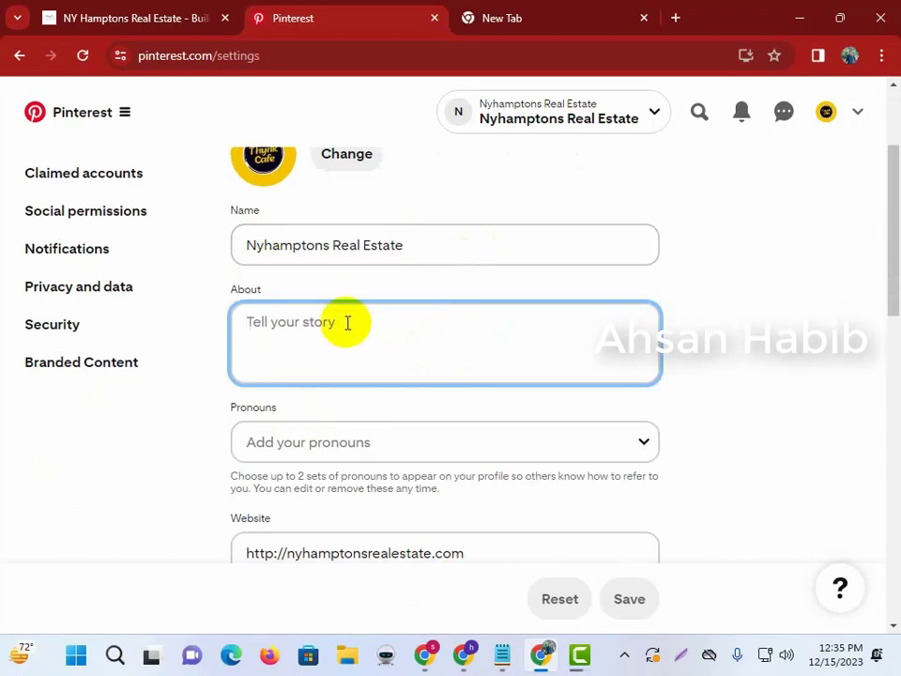
{"action": "left_click", "coordinate": [171, 9]}
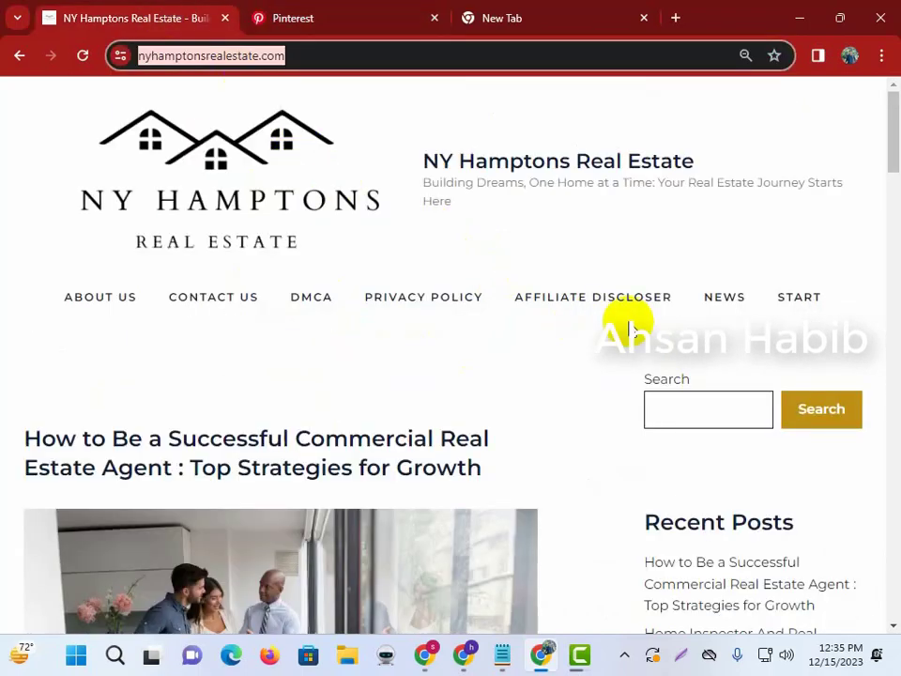
Copy the website's About Us welcome text and paste it into Pinterest's About field.
{"action": "left_click", "coordinate": [116, 297]}
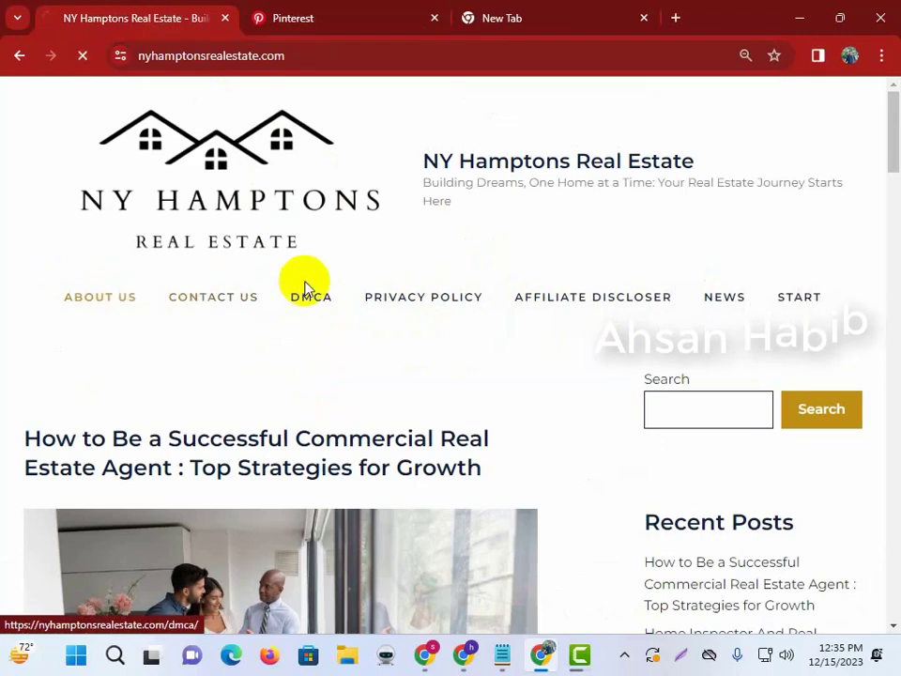
{"action": "scroll", "coordinate": [333, 282], "scroll_direction": "down", "scroll_amount": 5}
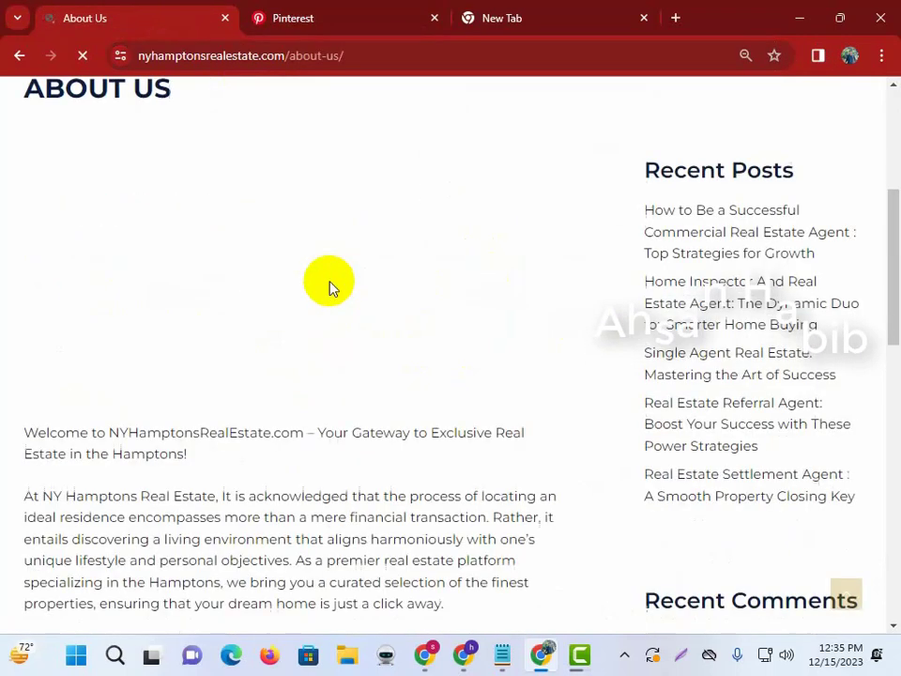
{"action": "left_click_drag", "start_coordinate": [16, 255], "coordinate": [525, 428]}
{"action": "key", "text": "ctrl+c"}
{"action": "left_click", "coordinate": [539, 12]}
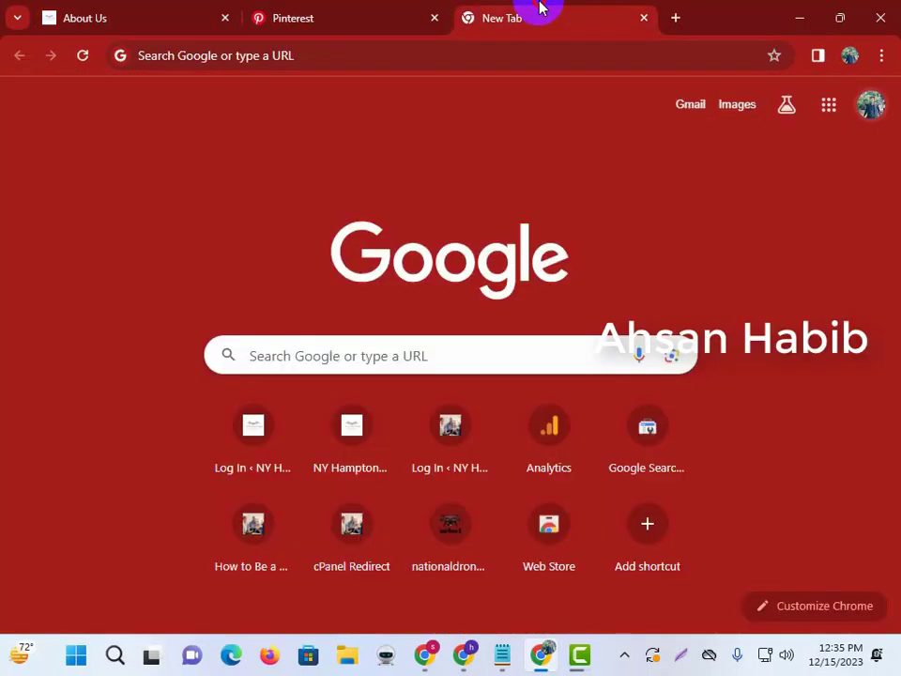
{"action": "left_click", "coordinate": [293, 17]}
{"action": "key", "text": "ctrl+v"}
Trim the About text to end at "we bring you a curated", under 500 characters.
{"action": "left_click", "coordinate": [748, 347]}
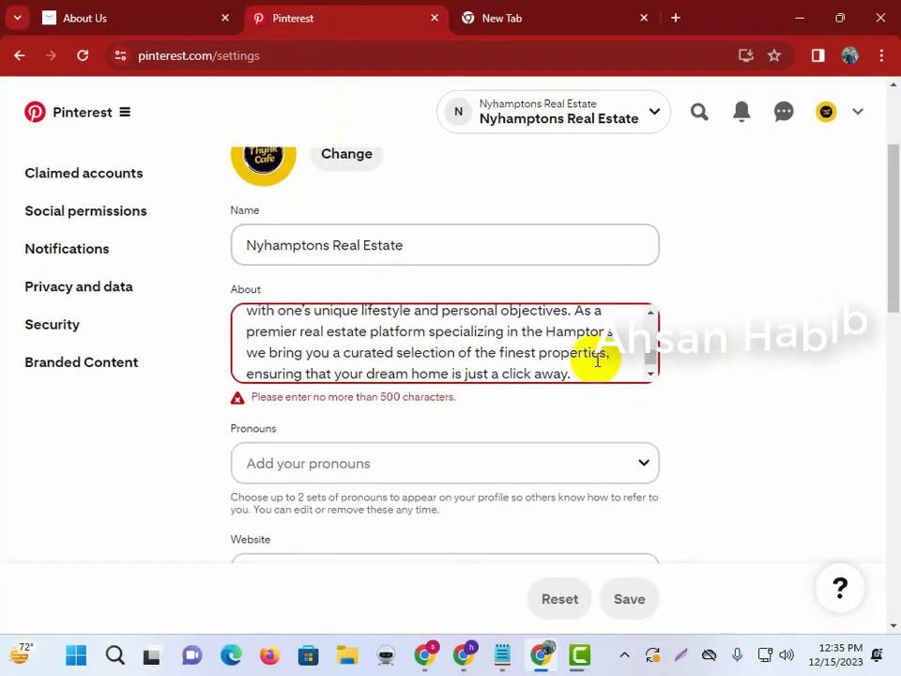
{"action": "left_click_drag", "start_coordinate": [589, 374], "coordinate": [489, 375]}
{"action": "left_click_drag", "start_coordinate": [385, 367], "coordinate": [439, 350]}
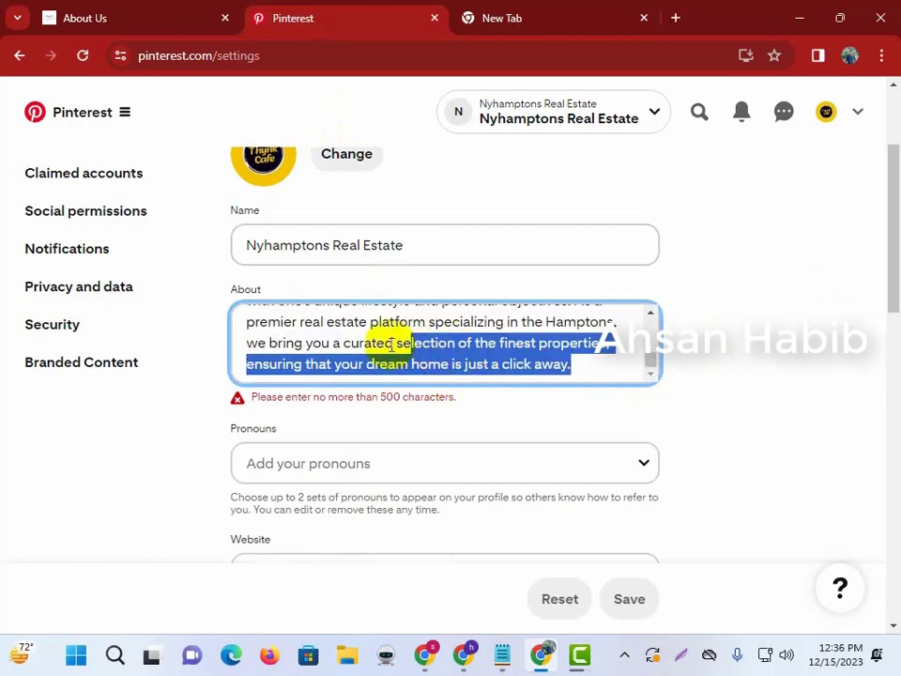
{"action": "key", "text": "BackSpace"}
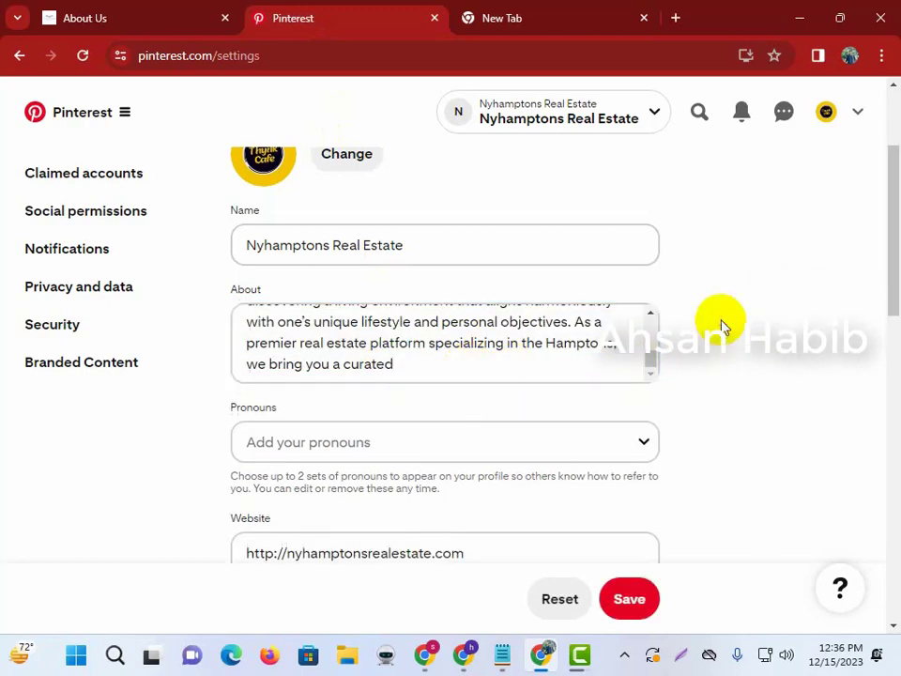
Look at the pronoun choices without picking one and select the current username.
{"action": "scroll", "coordinate": [489, 311], "scroll_direction": "down", "scroll_amount": 3}
{"action": "scroll", "coordinate": [489, 310], "scroll_direction": "up", "scroll_amount": 2}
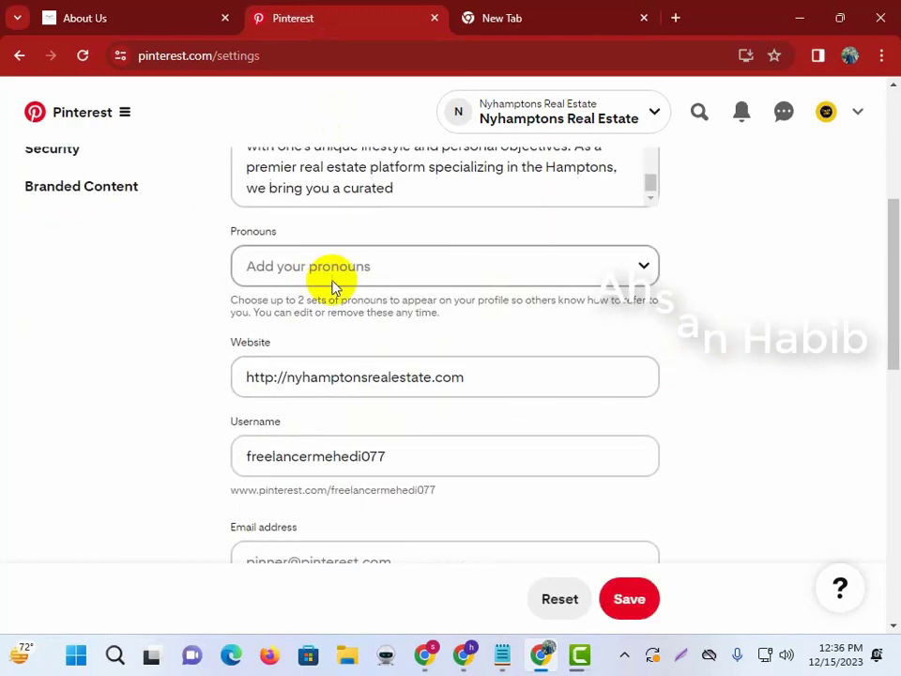
{"action": "left_click", "coordinate": [390, 271]}
{"action": "left_click", "coordinate": [684, 278]}
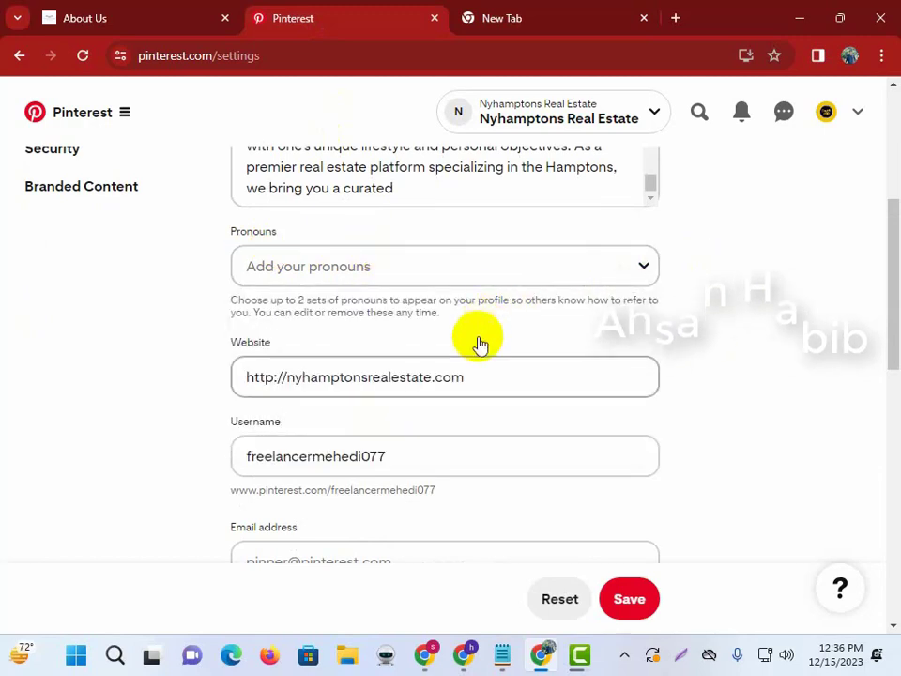
{"action": "scroll", "coordinate": [479, 343], "scroll_direction": "down", "scroll_amount": 1}
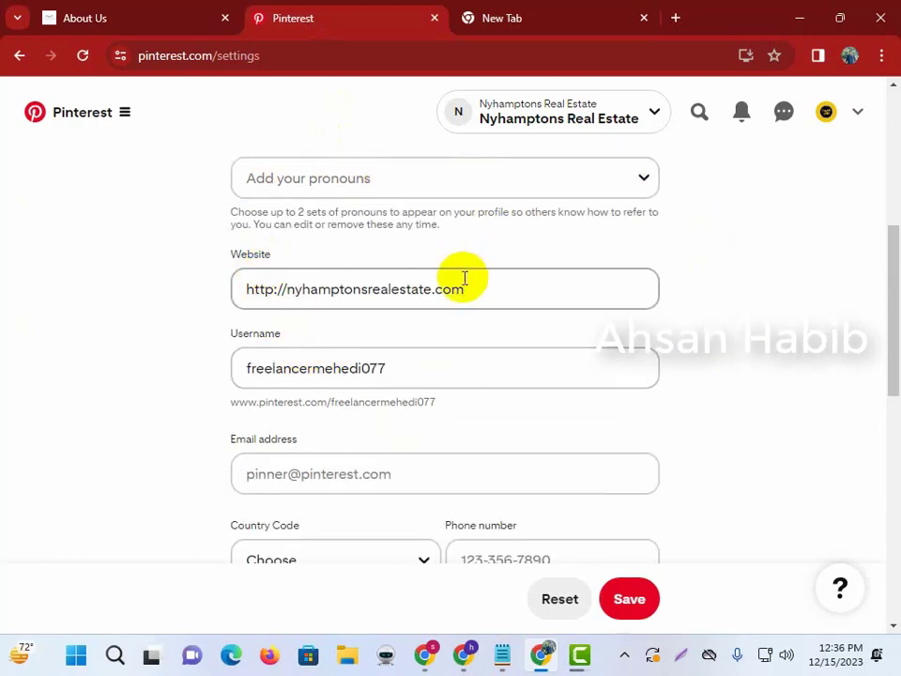
{"action": "double_click", "coordinate": [309, 369]}
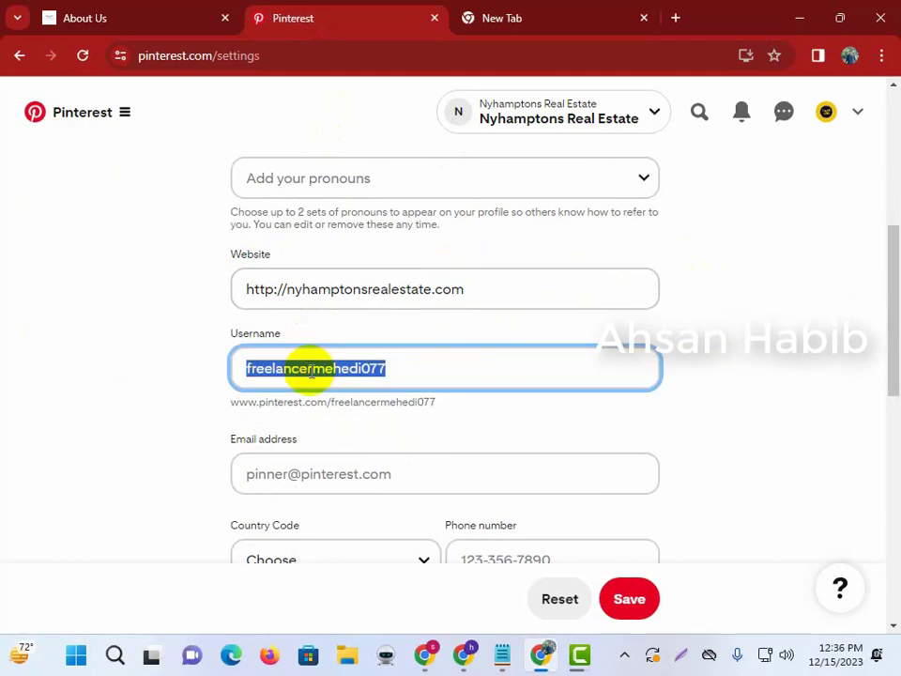
{"action": "scroll", "coordinate": [333, 347], "scroll_direction": "up", "scroll_amount": 4}
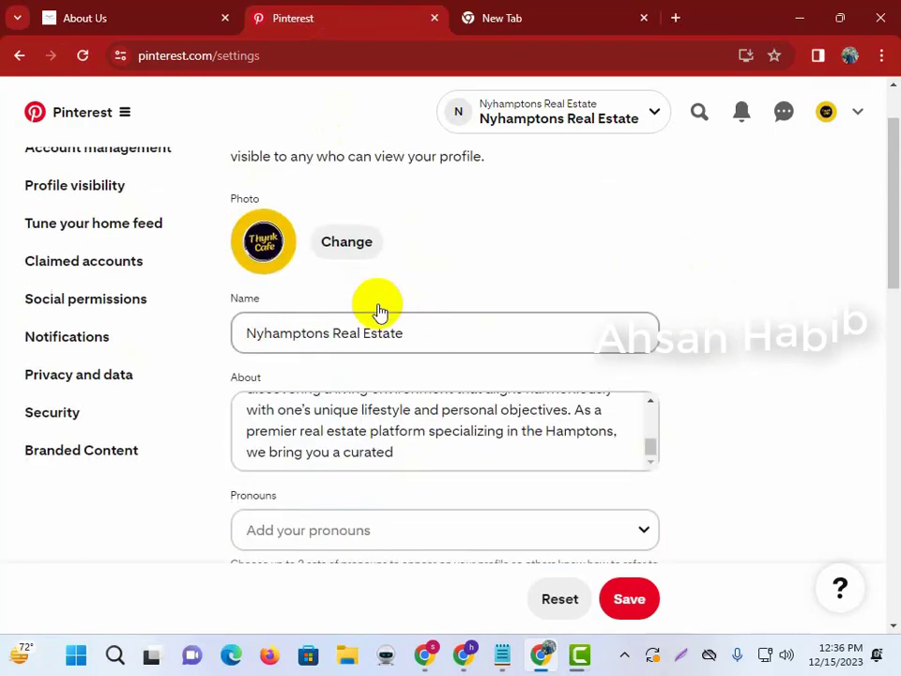
{"action": "left_click_drag", "start_coordinate": [406, 334], "coordinate": [183, 341]}
{"action": "scroll", "coordinate": [315, 463], "scroll_direction": "down", "scroll_amount": 5}
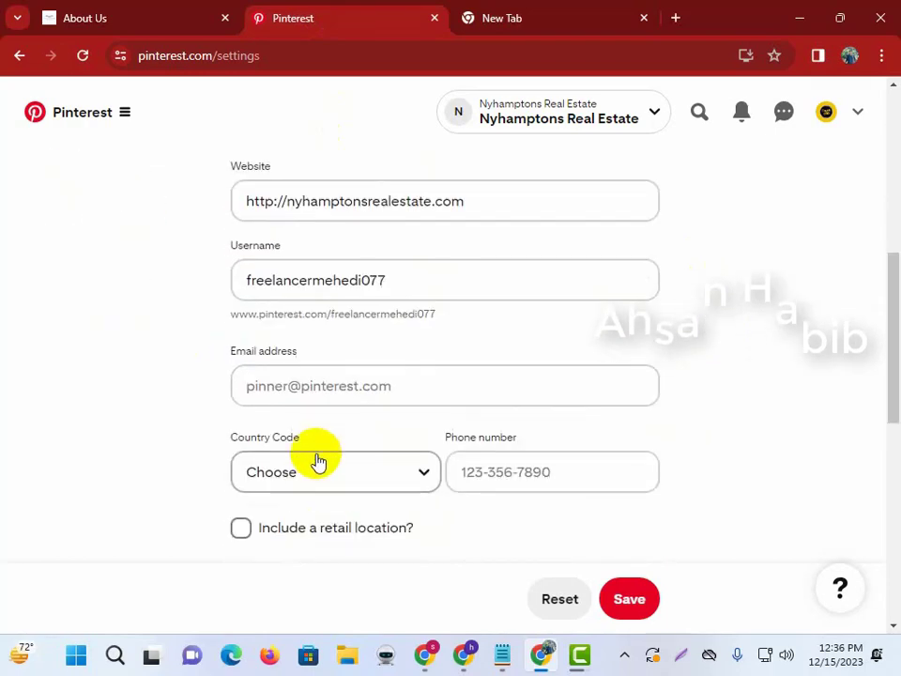
Replace the username with the pasted business name, starting it with a lowercase n.
{"action": "double_click", "coordinate": [312, 292]}
{"action": "key", "text": "ctrl+v"}
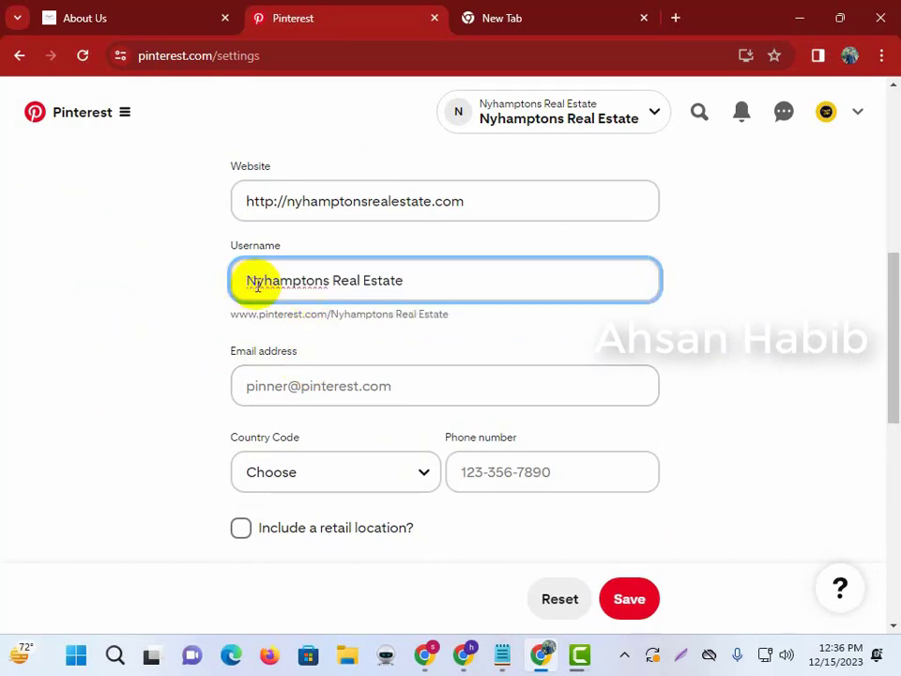
{"action": "left_click_drag", "start_coordinate": [257, 285], "coordinate": [209, 284]}
{"action": "type", "text": "n"}
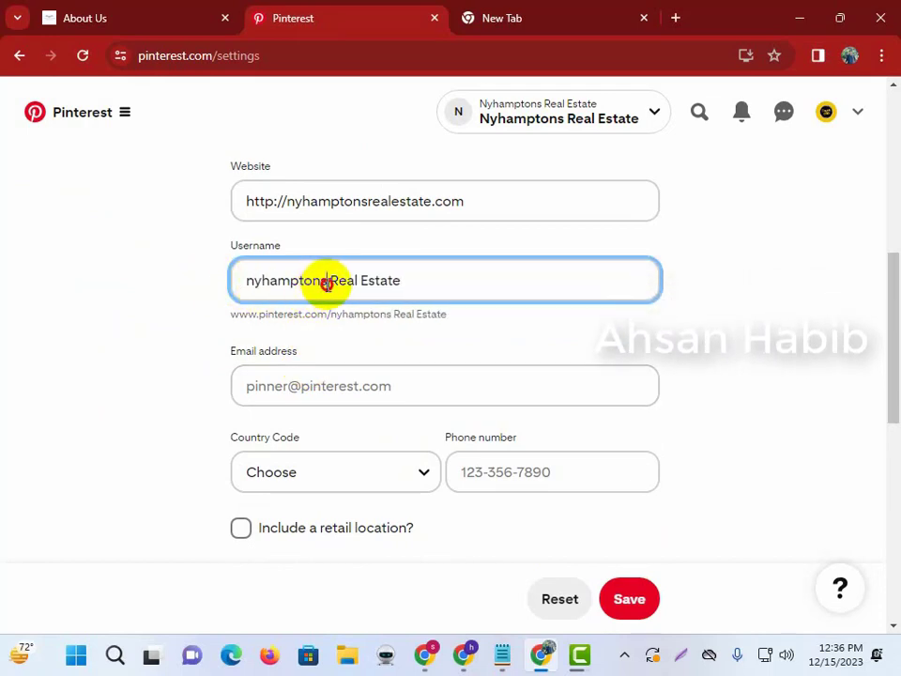
{"action": "mouse_move", "coordinate": [340, 282]}
{"action": "left_mouse_down"}
{"action": "mouse_move", "coordinate": [324, 281]}
{"action": "mouse_move", "coordinate": [353, 280]}
{"action": "left_mouse_up"}
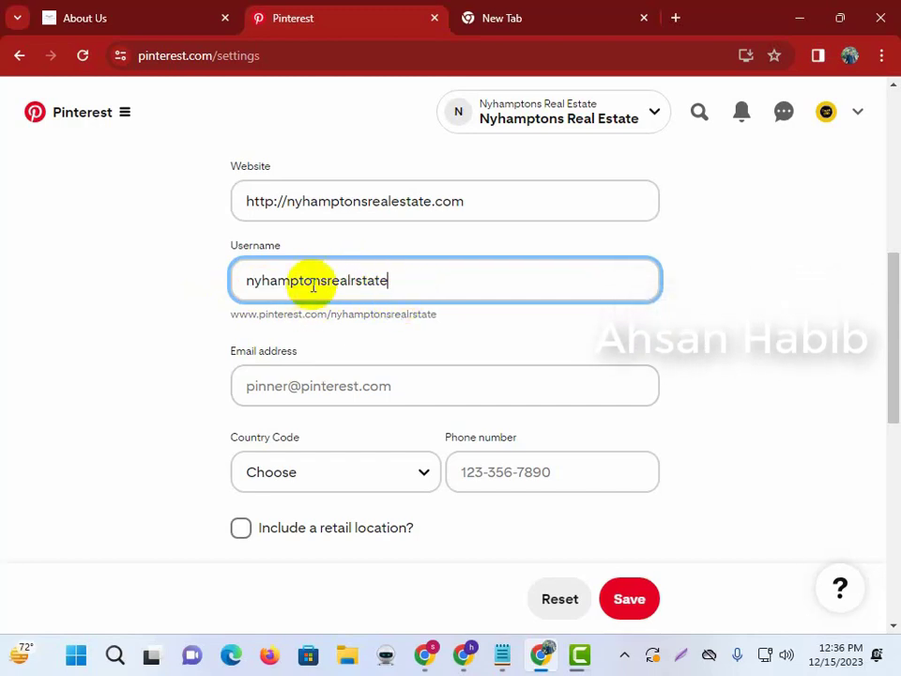
{"action": "left_click", "coordinate": [692, 320]}
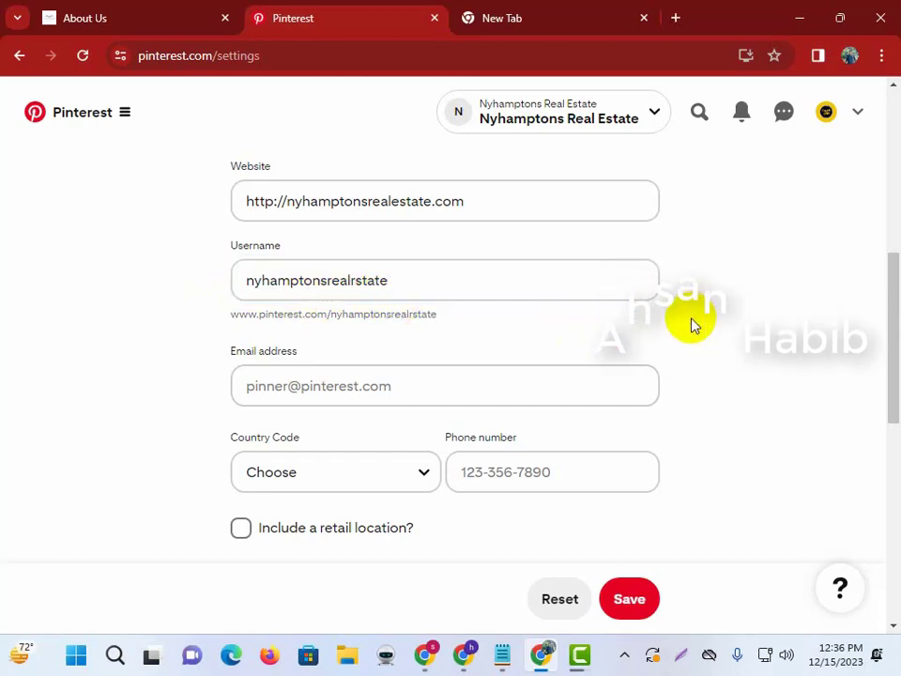
Fill in the business contact e-mail address using the website's domain.
{"action": "left_click", "coordinate": [352, 390]}
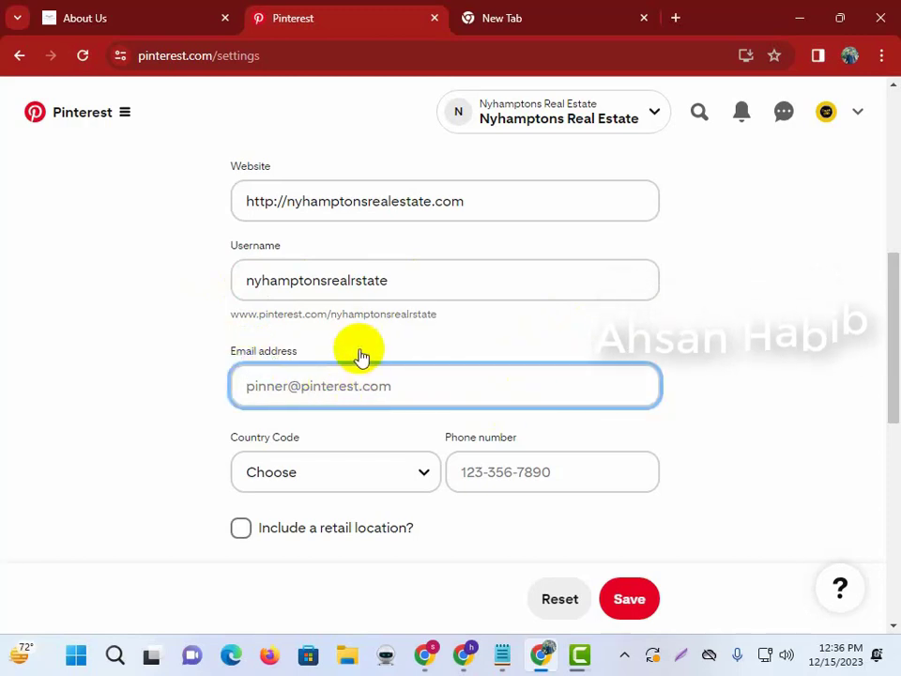
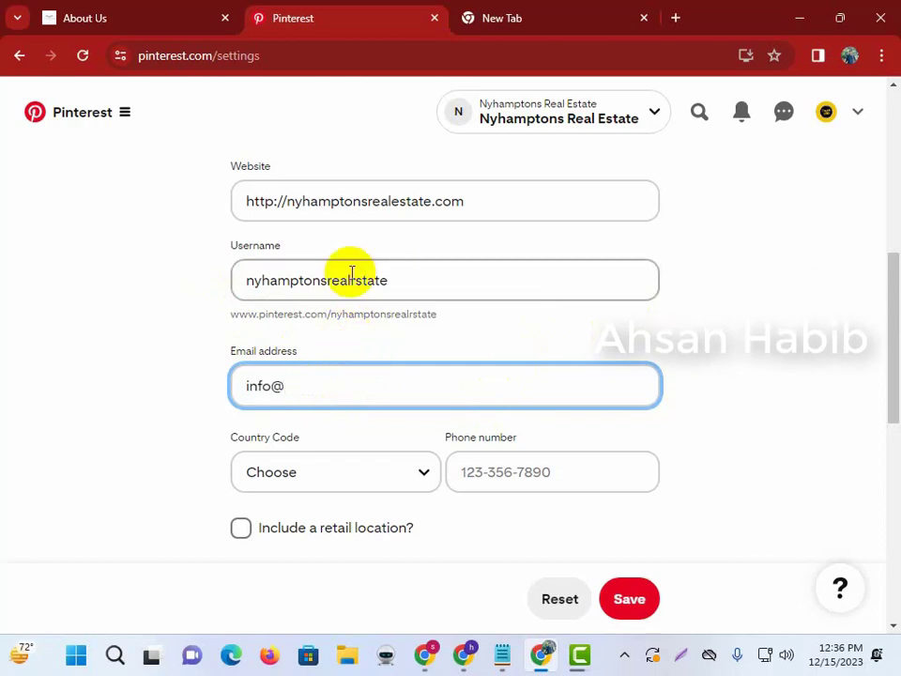
{"action": "left_click", "coordinate": [312, 201]}
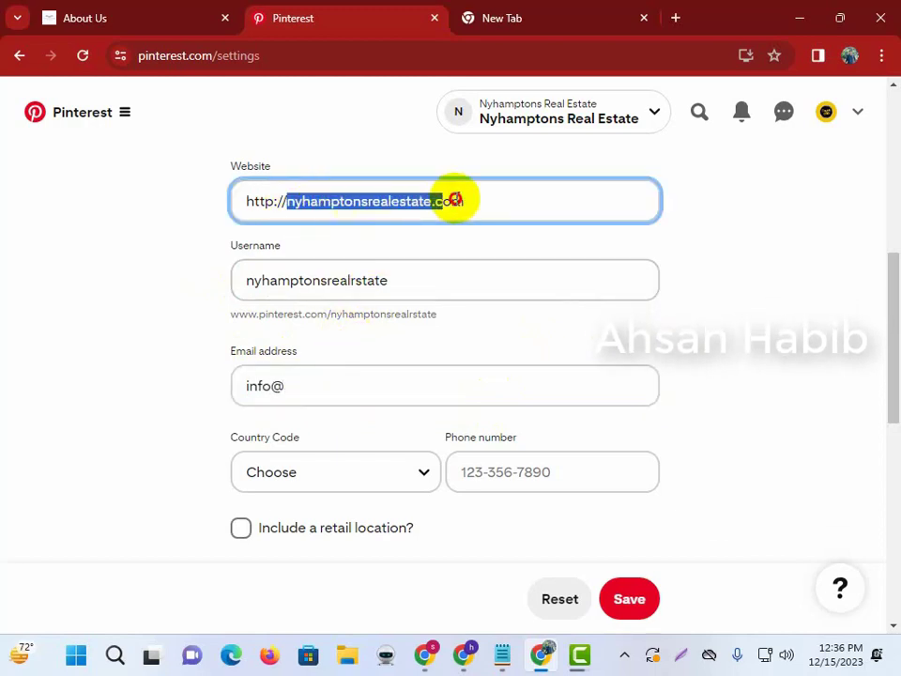
{"action": "left_click", "coordinate": [341, 381]}
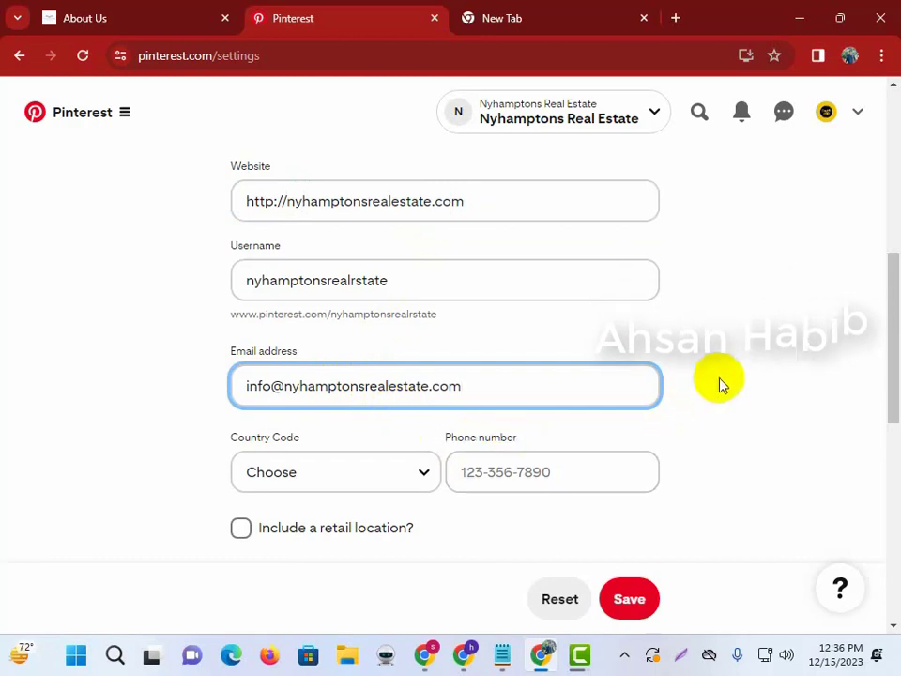
{"action": "left_click", "coordinate": [364, 437]}
Choose Bangladesh (+880) as the phone country code and save the profile.
{"action": "left_click", "coordinate": [354, 477]}
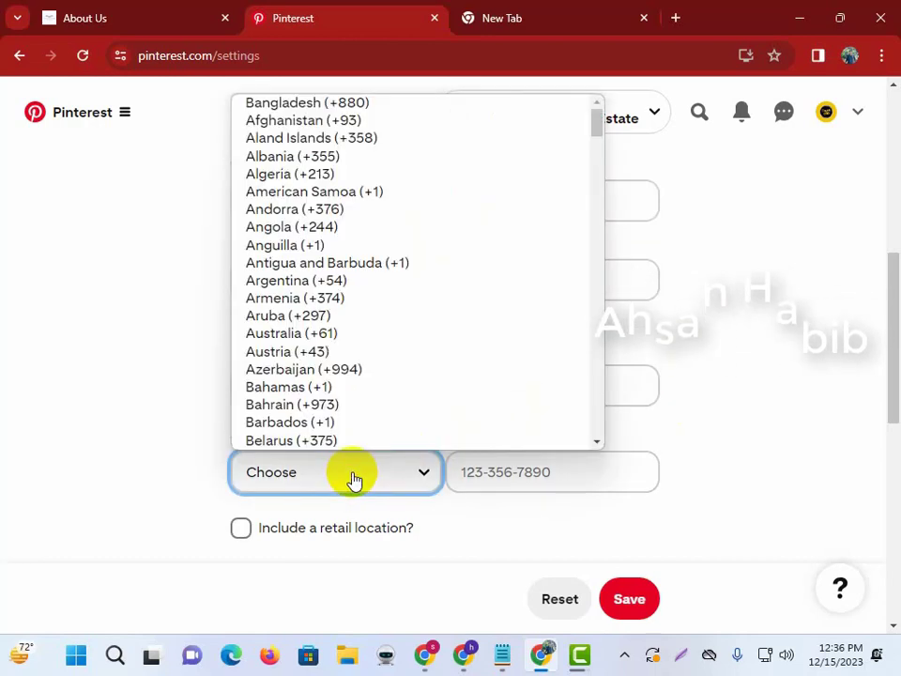
{"action": "left_click", "coordinate": [568, 355]}
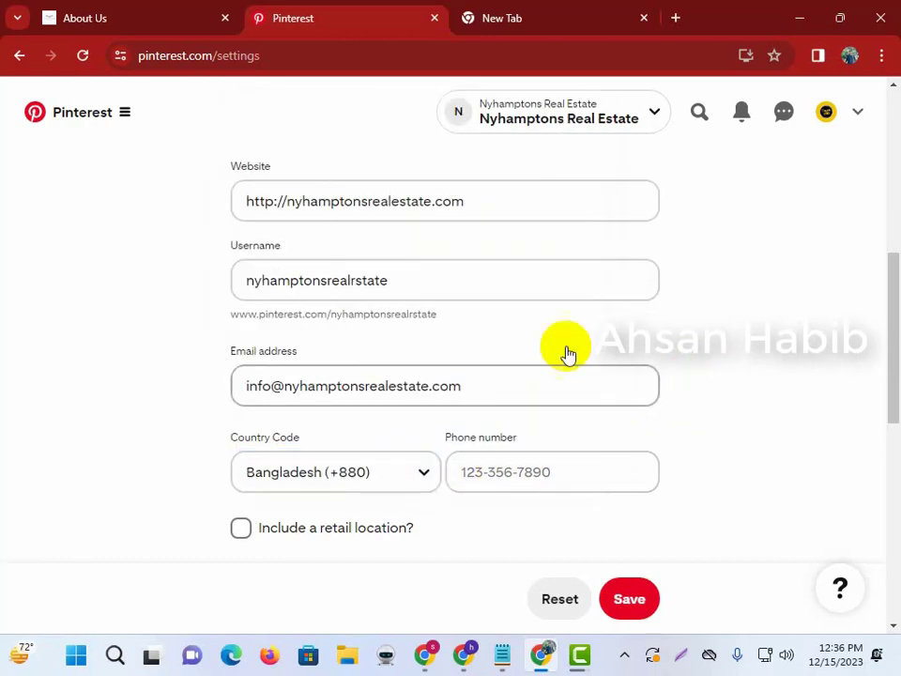
{"action": "scroll", "coordinate": [564, 404], "scroll_direction": "down", "scroll_amount": 3}
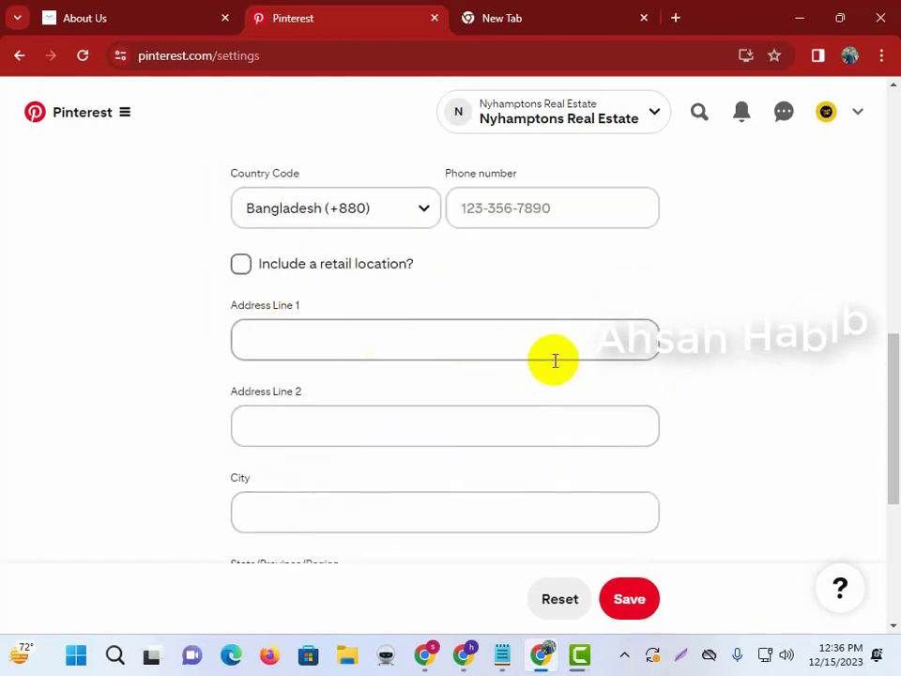
{"action": "scroll", "coordinate": [553, 366], "scroll_direction": "down", "scroll_amount": 3}
{"action": "scroll", "coordinate": [357, 281], "scroll_direction": "down", "scroll_amount": 2}
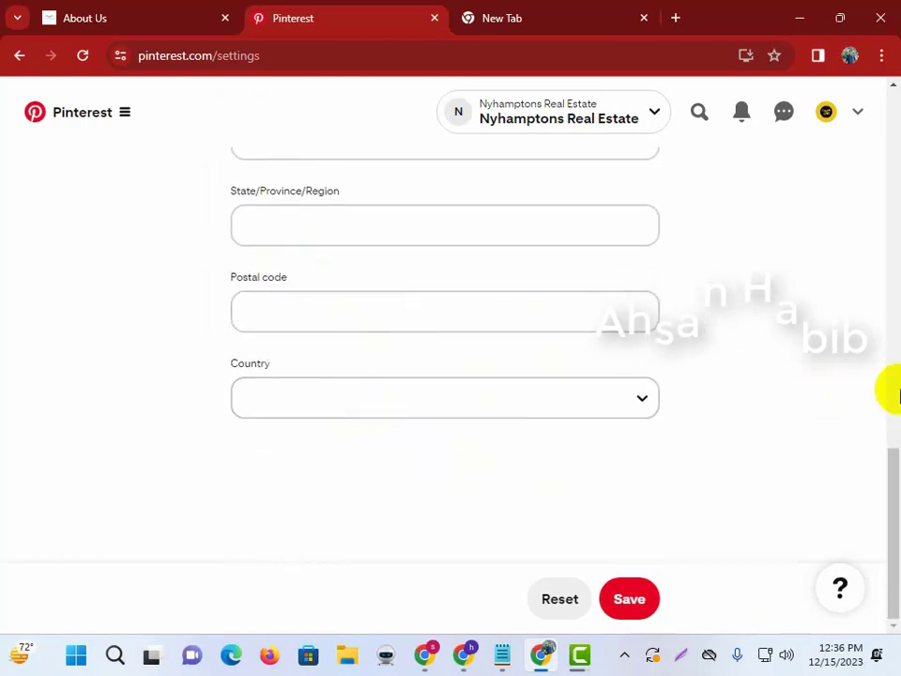
{"action": "left_click", "coordinate": [629, 598]}
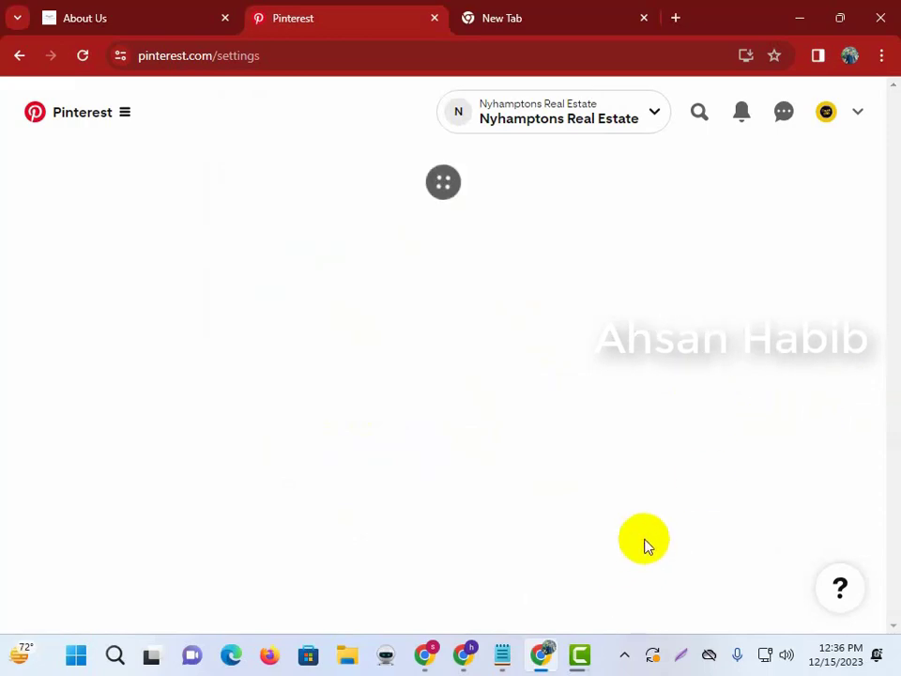
Open the Nyhamptons Real Estate profile page and check its address.
{"action": "scroll", "coordinate": [580, 402], "scroll_direction": "down", "scroll_amount": 2}
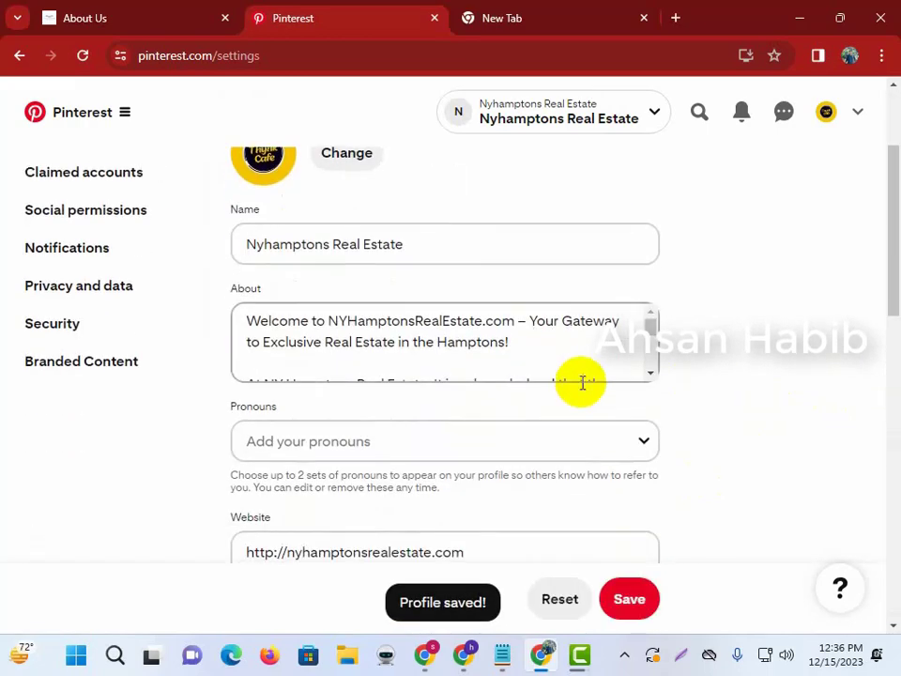
{"action": "scroll", "coordinate": [564, 385], "scroll_direction": "down", "scroll_amount": 5}
{"action": "scroll", "coordinate": [451, 413], "scroll_direction": "up", "scroll_amount": 7}
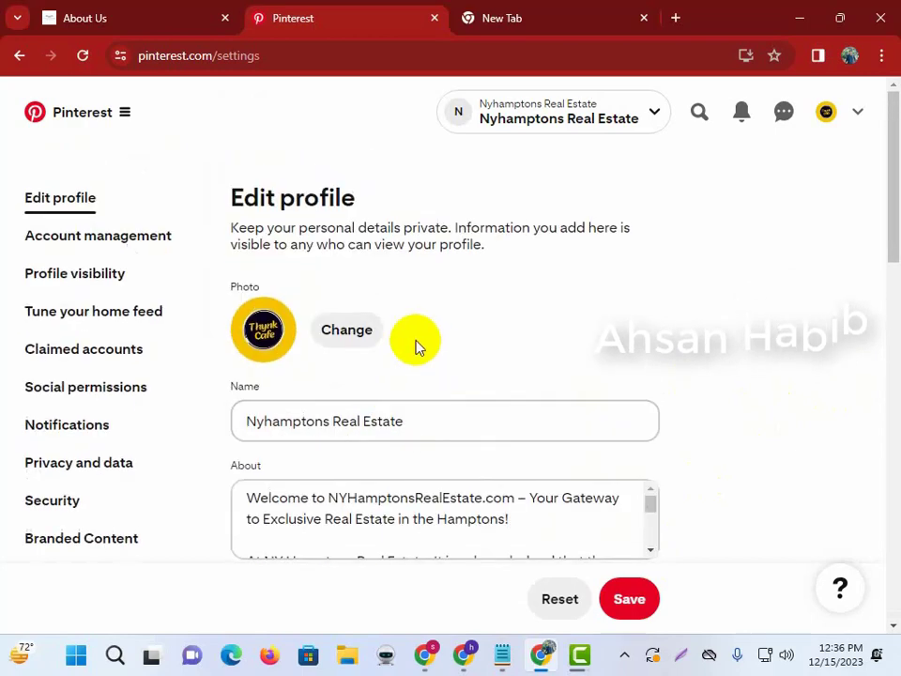
{"action": "left_click", "coordinate": [828, 112]}
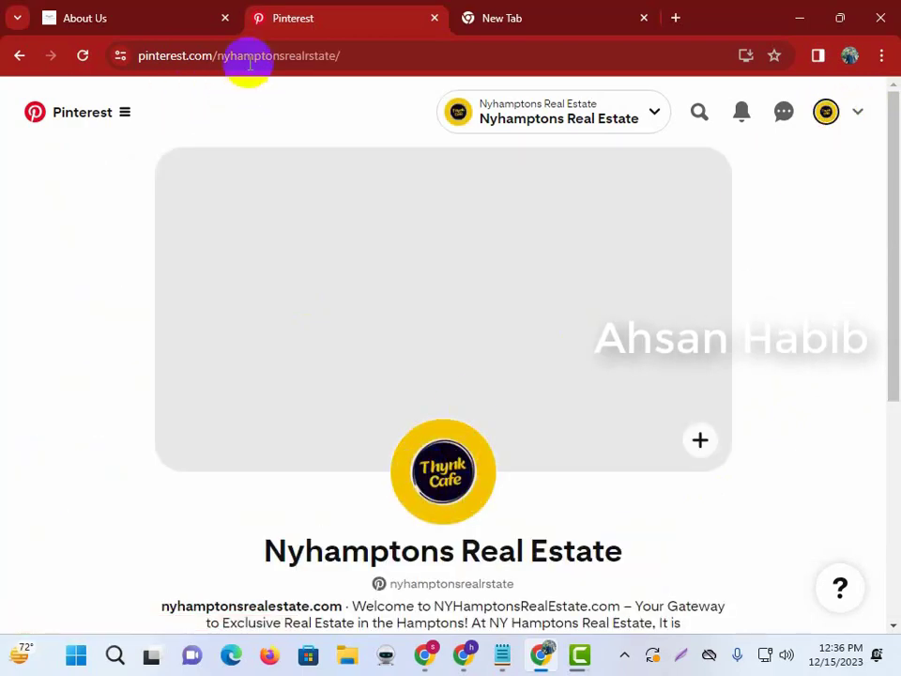
{"action": "left_click", "coordinate": [125, 55]}
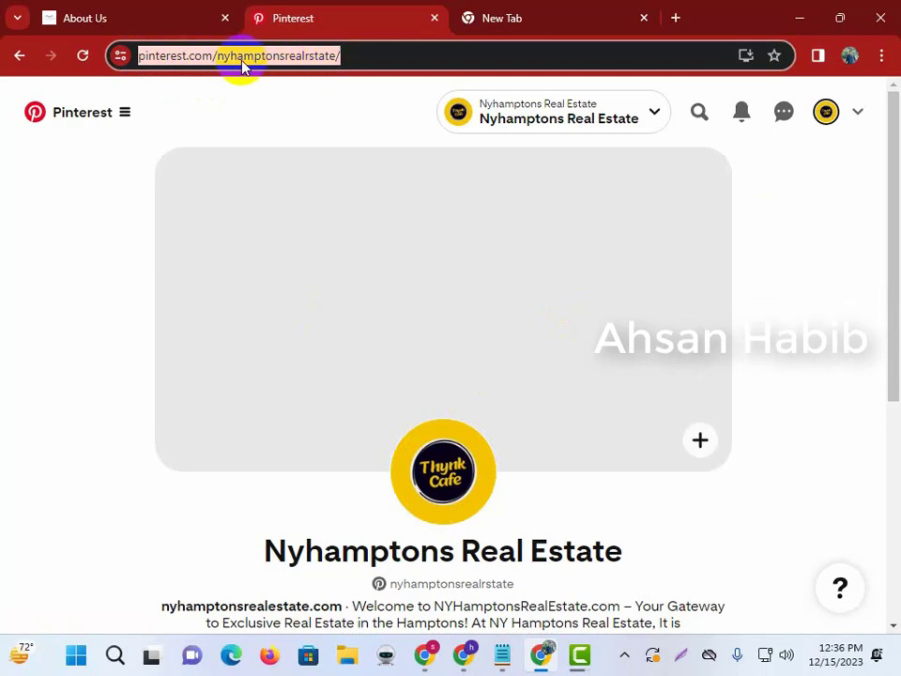
{"action": "scroll", "coordinate": [631, 395], "scroll_direction": "down", "scroll_amount": 4}
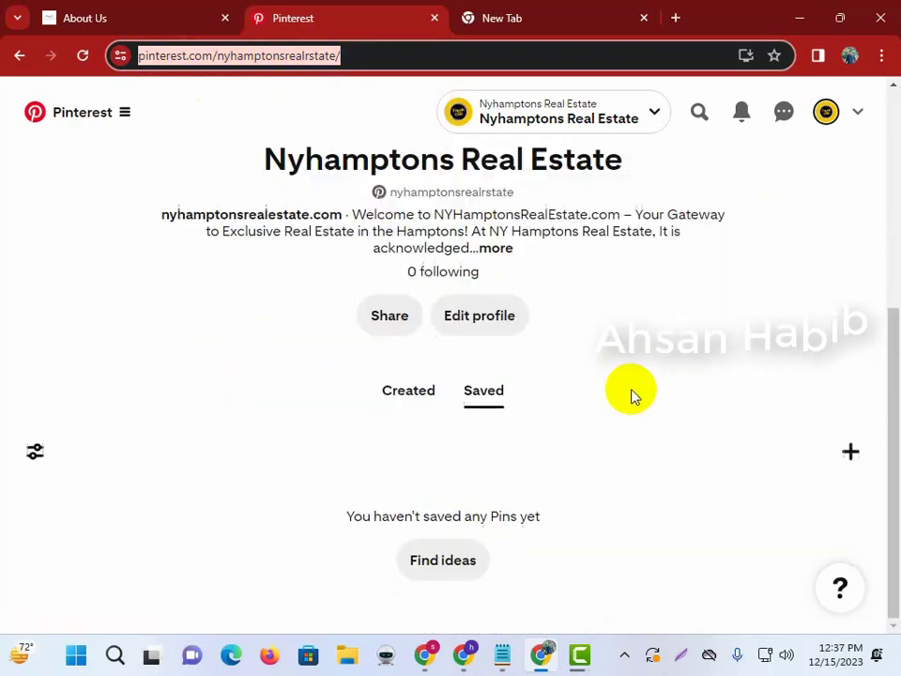
{"action": "scroll", "coordinate": [566, 431], "scroll_direction": "up", "scroll_amount": 4}
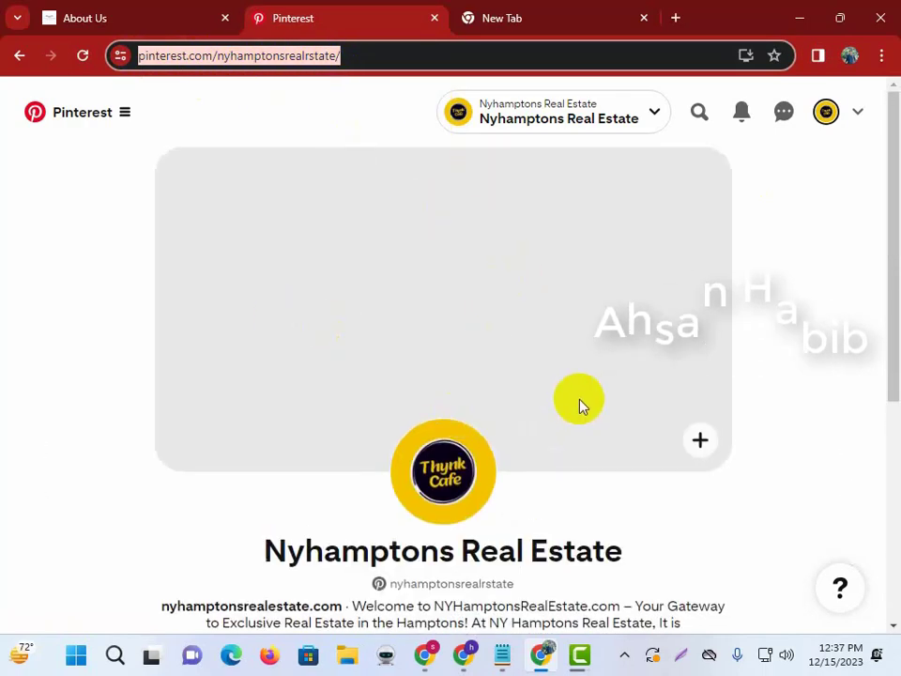
Bring up the browser window showing Canva's Templates page.
{"action": "left_click", "coordinate": [811, 16]}
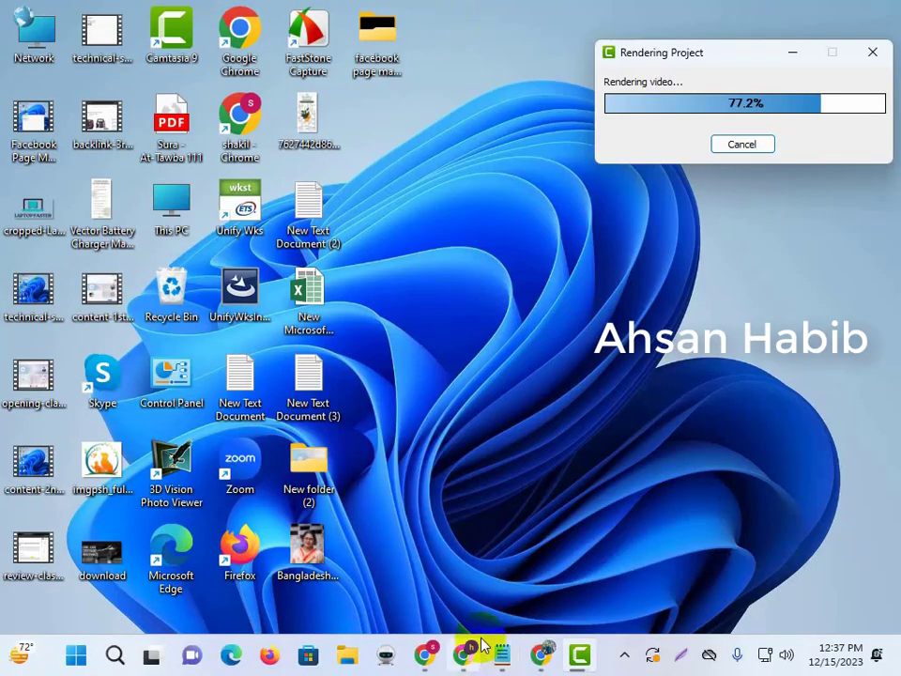
{"action": "left_click", "coordinate": [428, 656]}
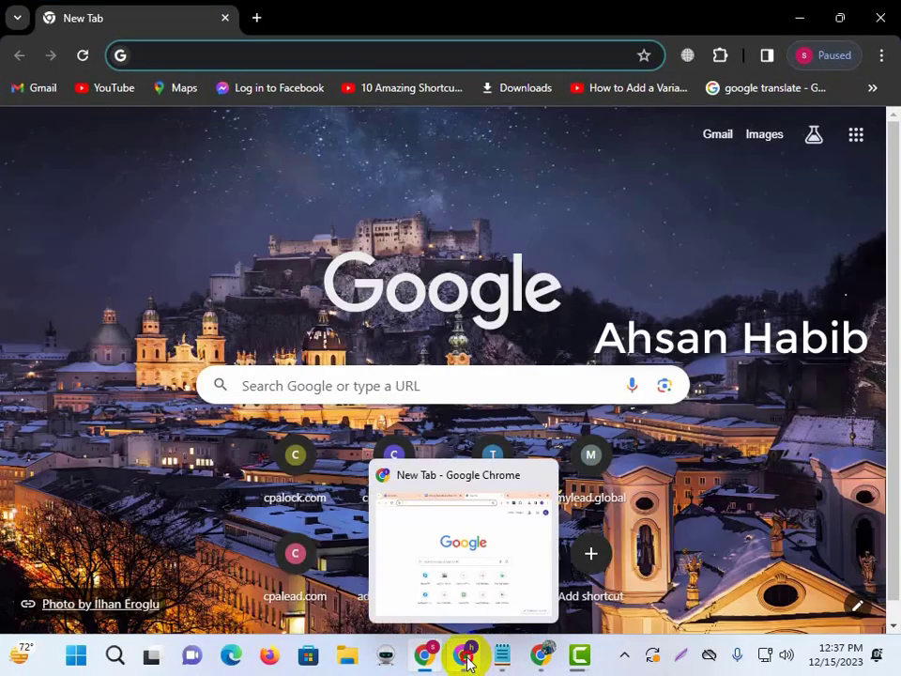
{"action": "left_click", "coordinate": [427, 601]}
{"action": "left_click", "coordinate": [265, 9]}
{"action": "left_click", "coordinate": [185, 13]}
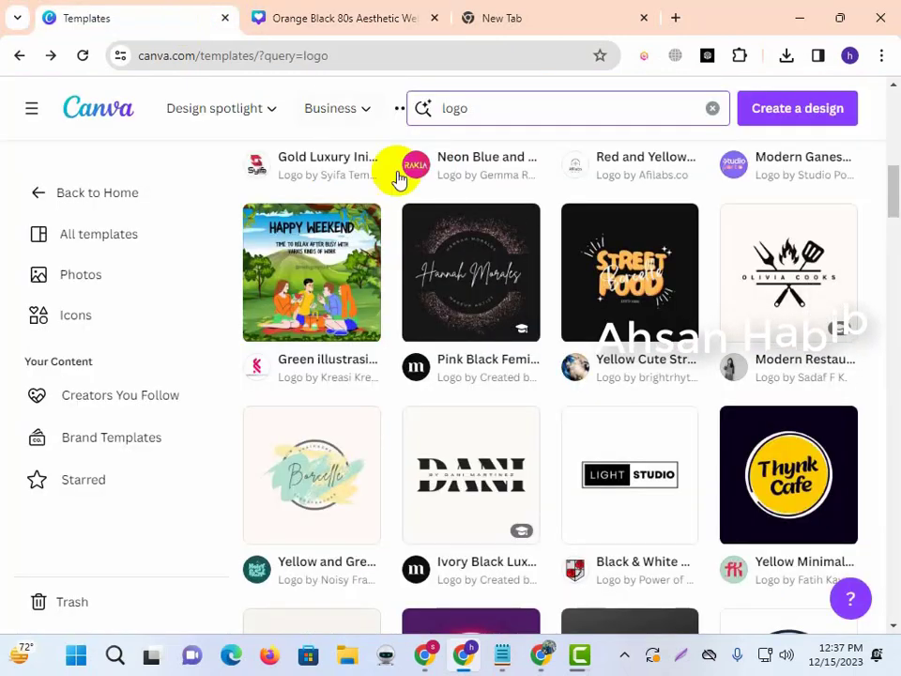
Search Canva templates for 'pinterest cover'.
{"action": "left_click", "coordinate": [498, 114]}
{"action": "type", "text": "pinterest"}
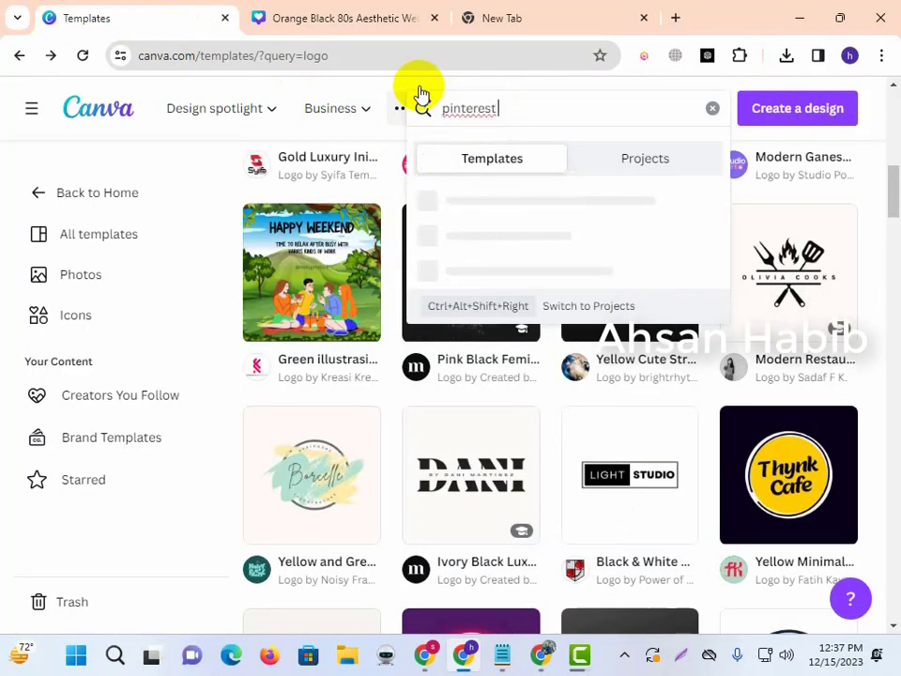
{"action": "type", "text": " cover"}
{"action": "key", "text": "Return"}
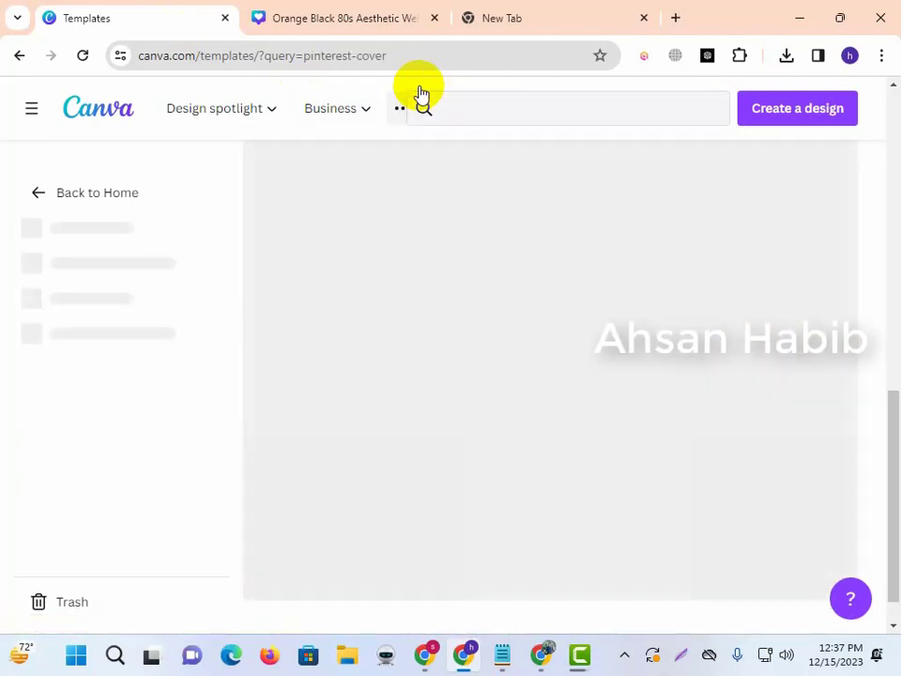
{"action": "scroll", "coordinate": [468, 231], "scroll_direction": "down", "scroll_amount": 4}
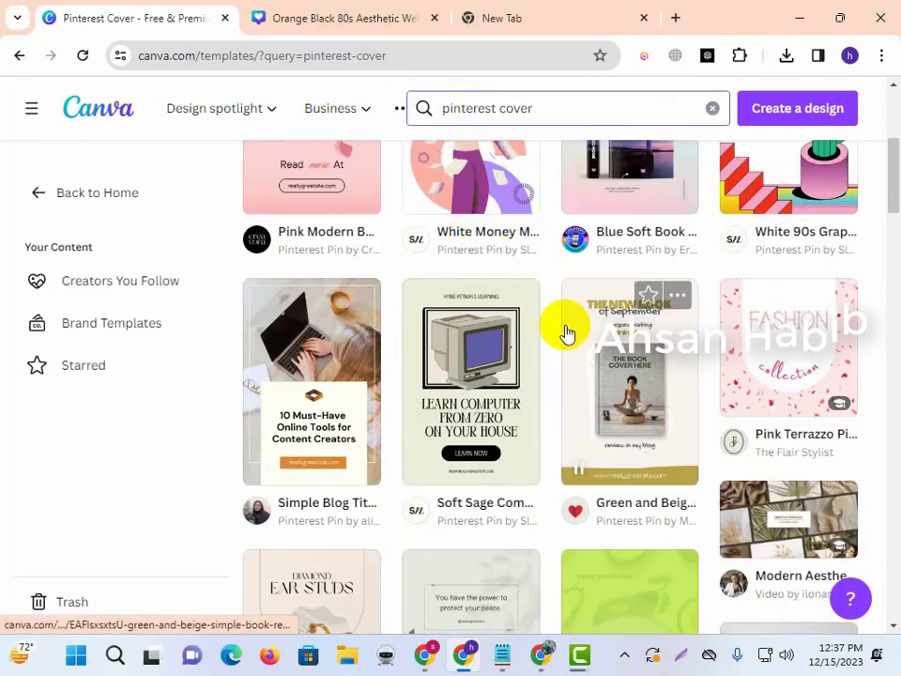
{"action": "scroll", "coordinate": [573, 324], "scroll_direction": "up", "scroll_amount": 2}
{"action": "scroll", "coordinate": [499, 358], "scroll_direction": "up", "scroll_amount": 2}
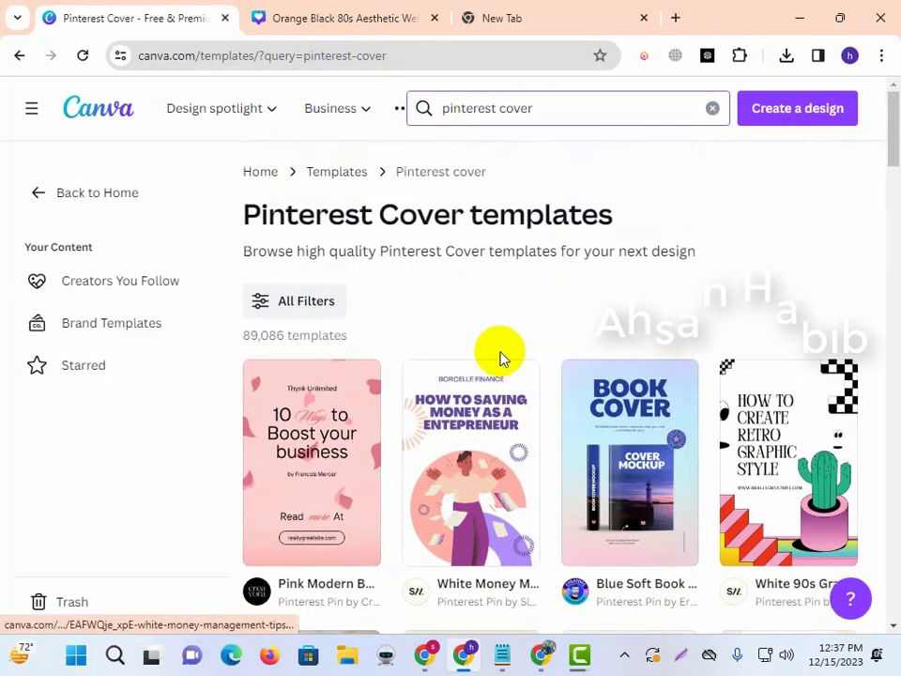
Refine the search to 'pinterest cover photo' and preview the DEVELOPMENT COURSE template.
{"action": "left_click", "coordinate": [573, 110]}
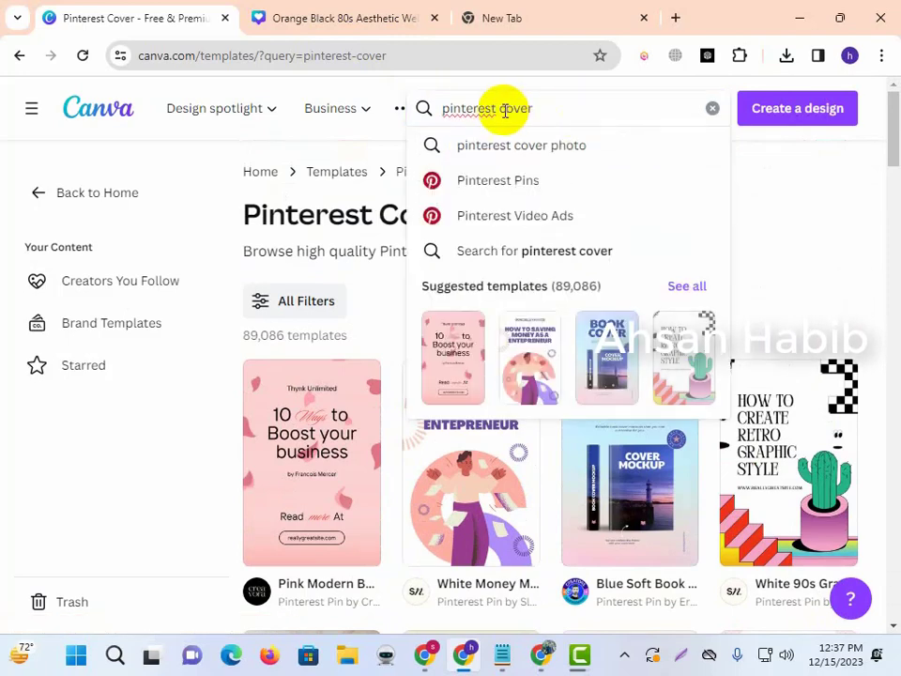
{"action": "left_click", "coordinate": [543, 148]}
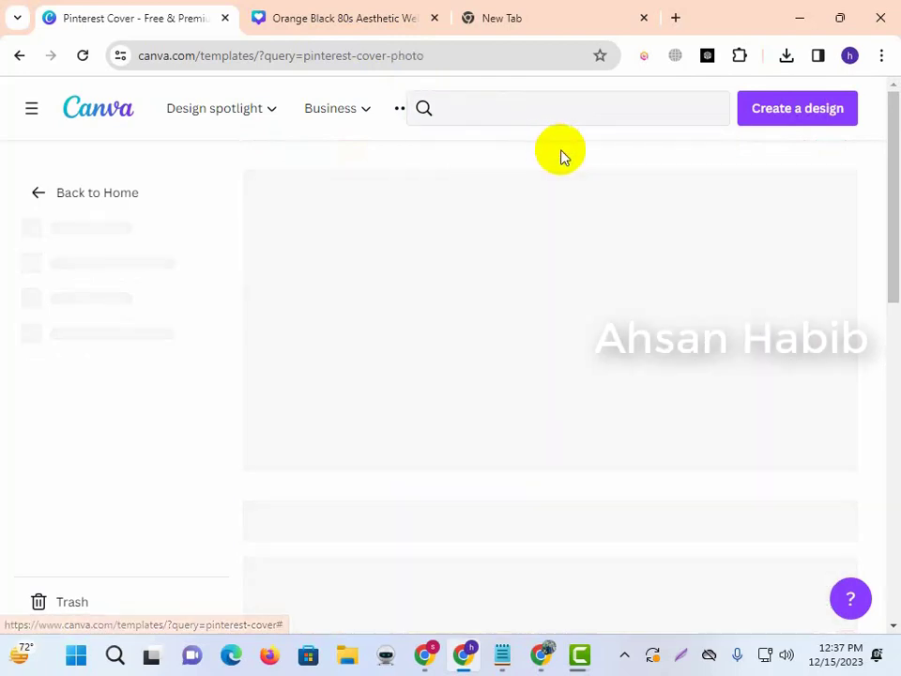
{"action": "scroll", "coordinate": [404, 281], "scroll_direction": "down", "scroll_amount": 3}
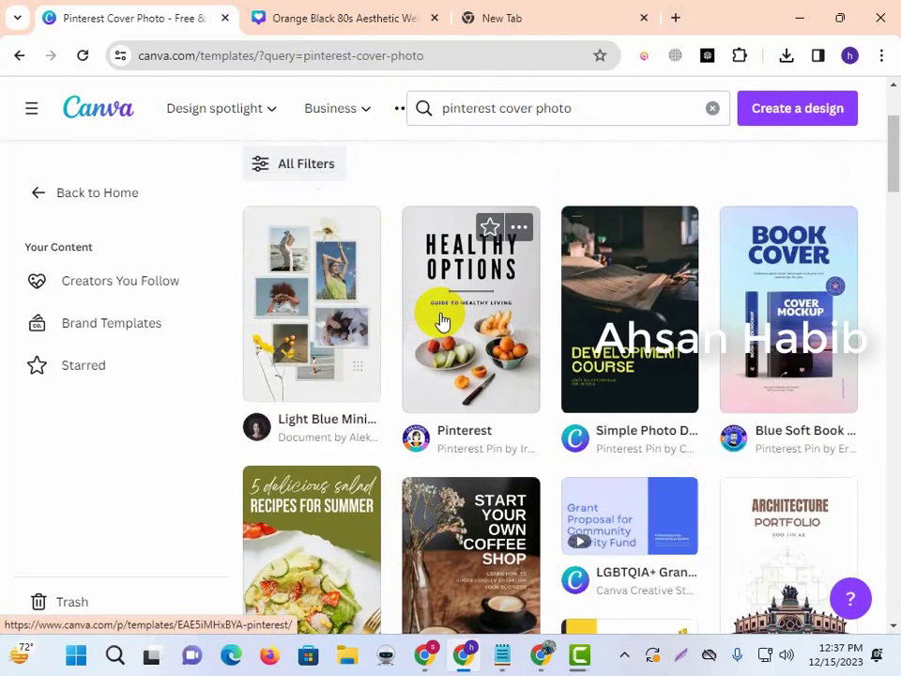
{"action": "left_click", "coordinate": [616, 272]}
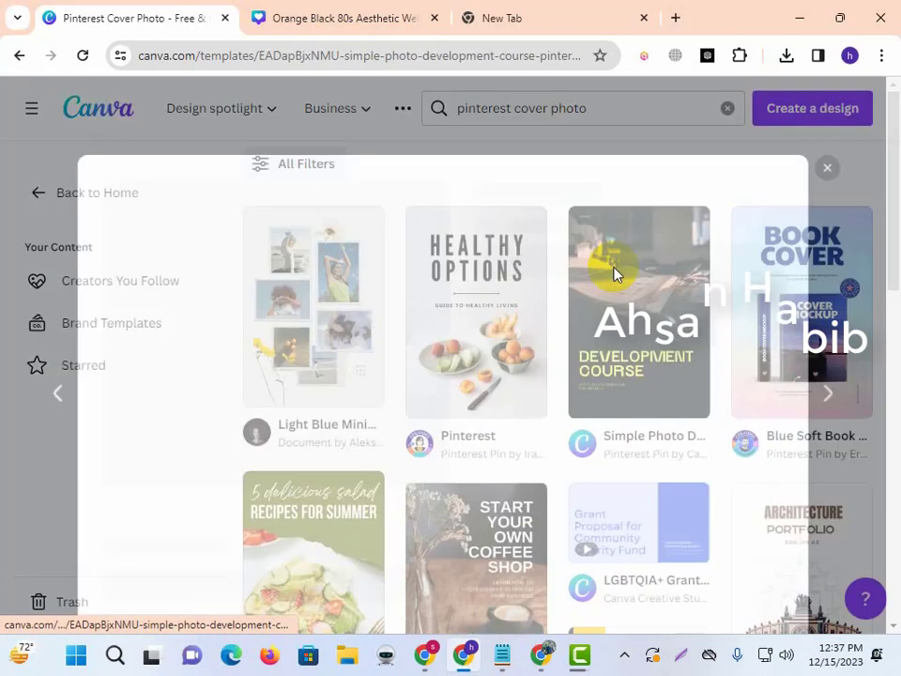
Start a new design from the Simple Photo Development Course template.
{"action": "left_click", "coordinate": [585, 281]}
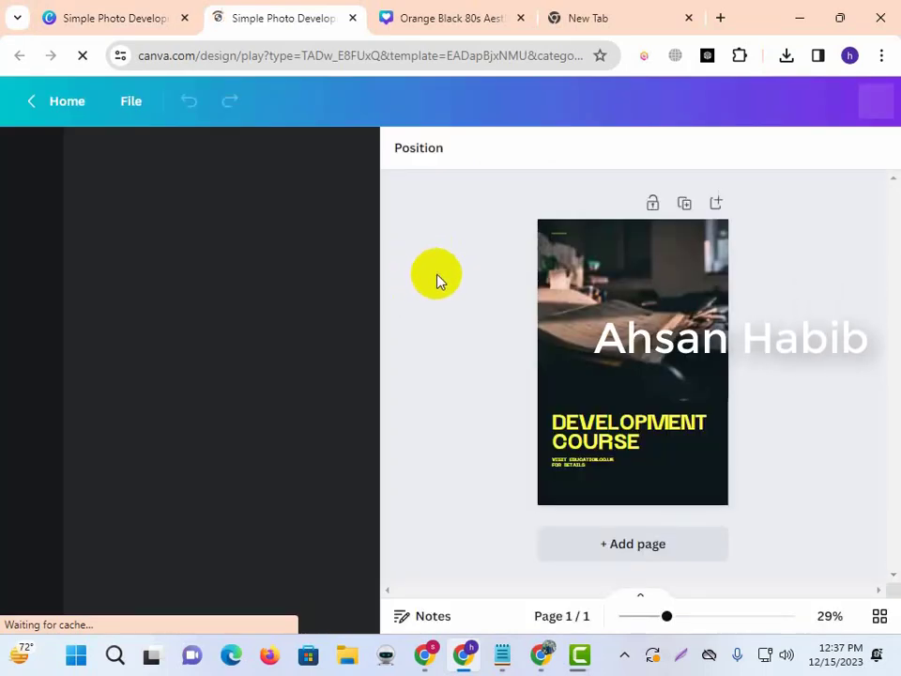
{"action": "left_click", "coordinate": [493, 13]}
{"action": "left_click", "coordinate": [316, 13]}
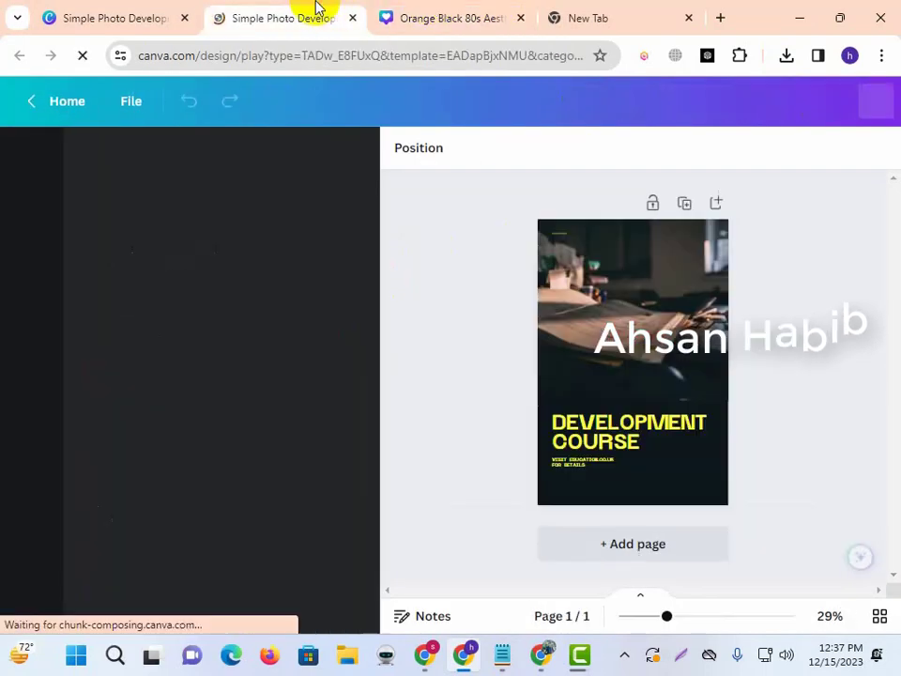
Move the course text group higher up the page.
{"action": "left_click", "coordinate": [589, 465]}
{"action": "key", "text": "Delete"}
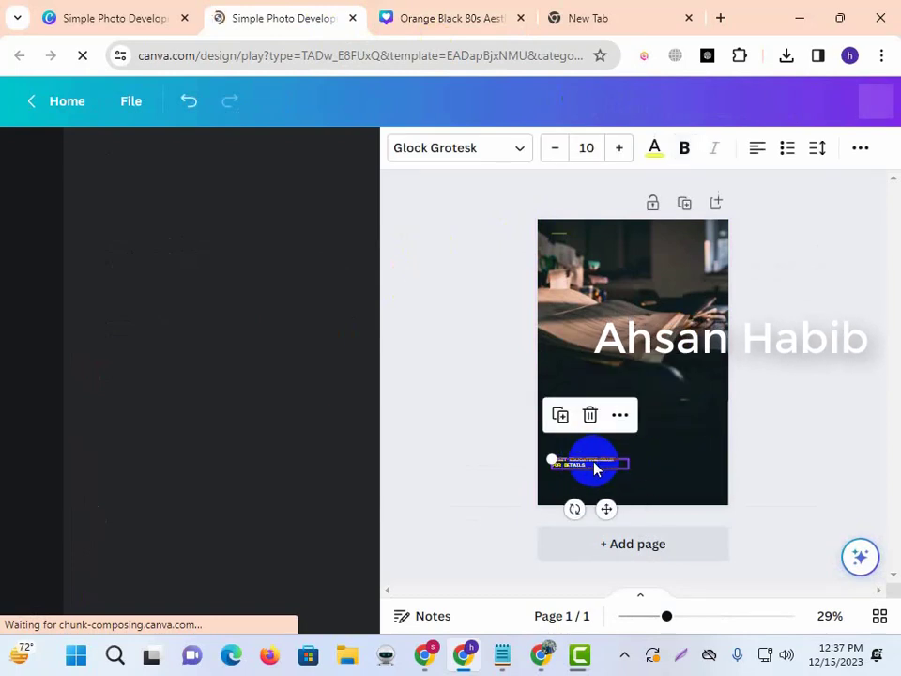
{"action": "key", "text": "ctrl+z"}
{"action": "left_click_drag", "start_coordinate": [613, 447], "coordinate": [614, 384]}
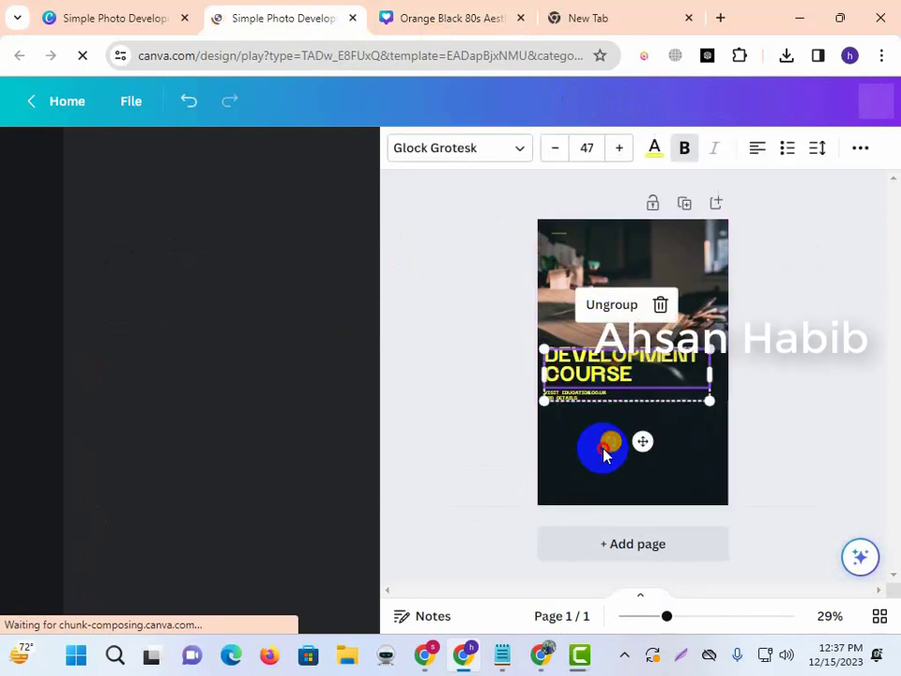
{"action": "left_click", "coordinate": [598, 414]}
{"action": "left_click", "coordinate": [594, 404]}
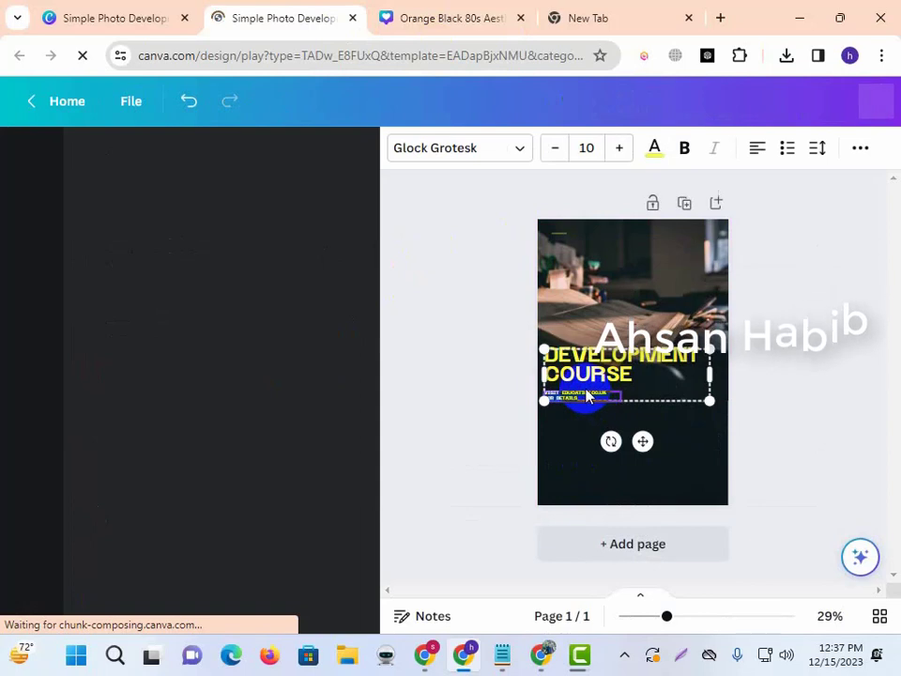
{"action": "key", "text": "Delete"}
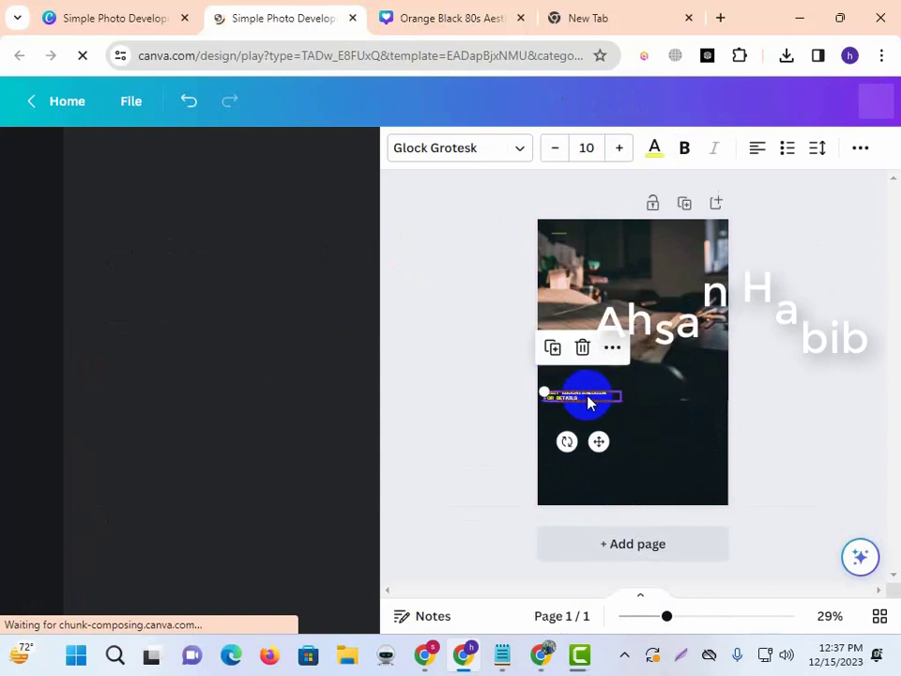
{"action": "key", "text": "ctrl+z"}
Retype the DEVELOPMENT COURSE headline as BEST CHOOSE.
{"action": "left_click", "coordinate": [604, 390]}
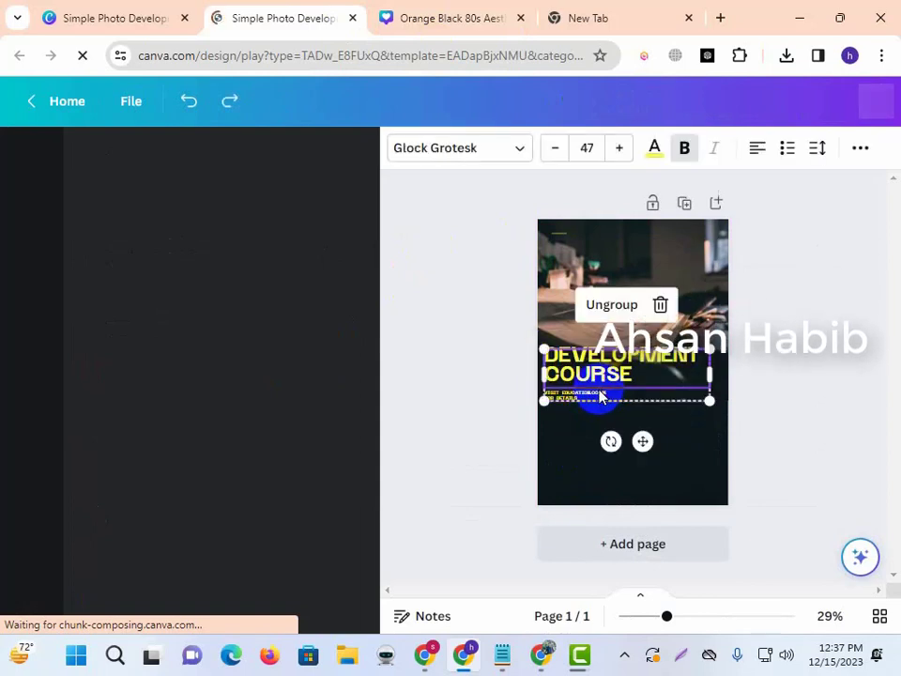
{"action": "left_click", "coordinate": [595, 404]}
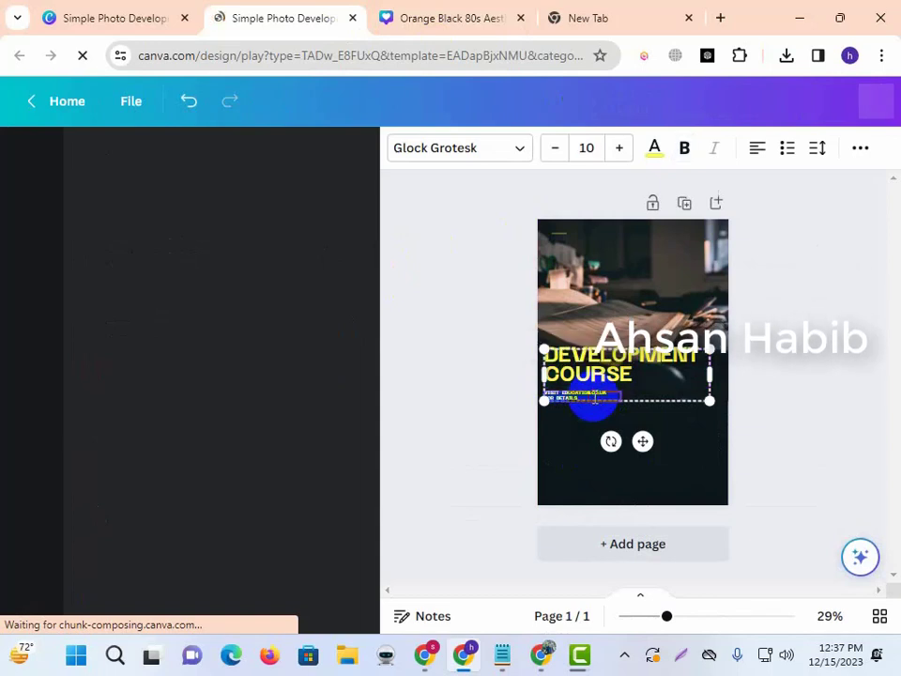
{"action": "left_click", "coordinate": [629, 375]}
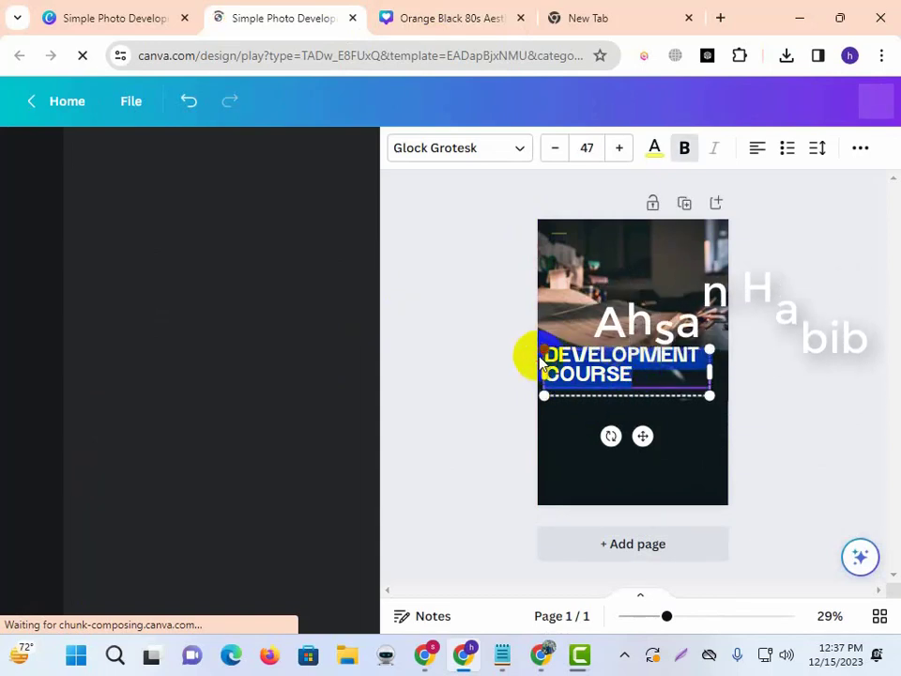
{"action": "type", "text": "B"}
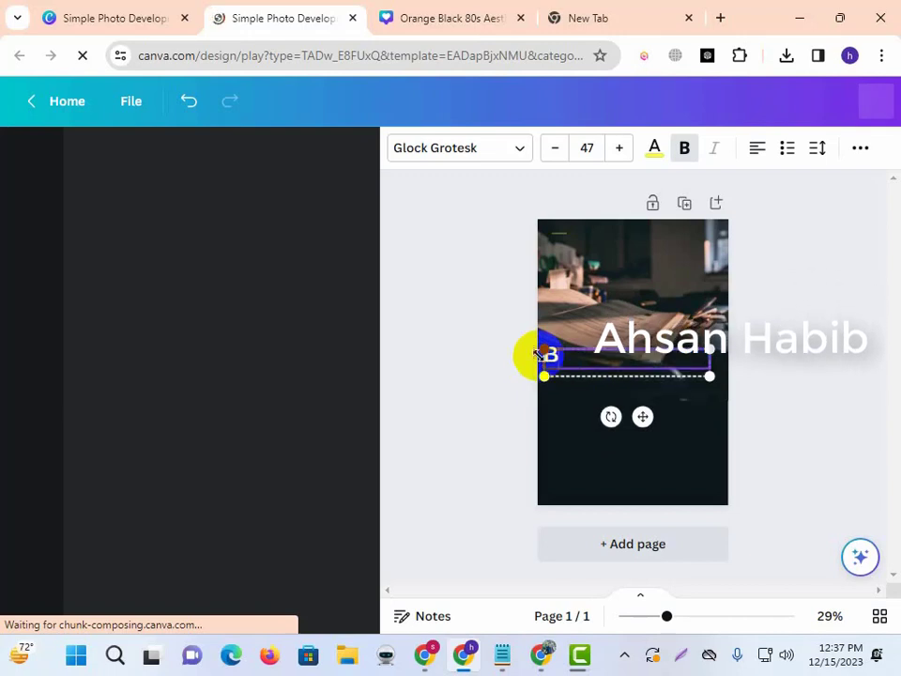
{"action": "type", "text": "EST YO"}
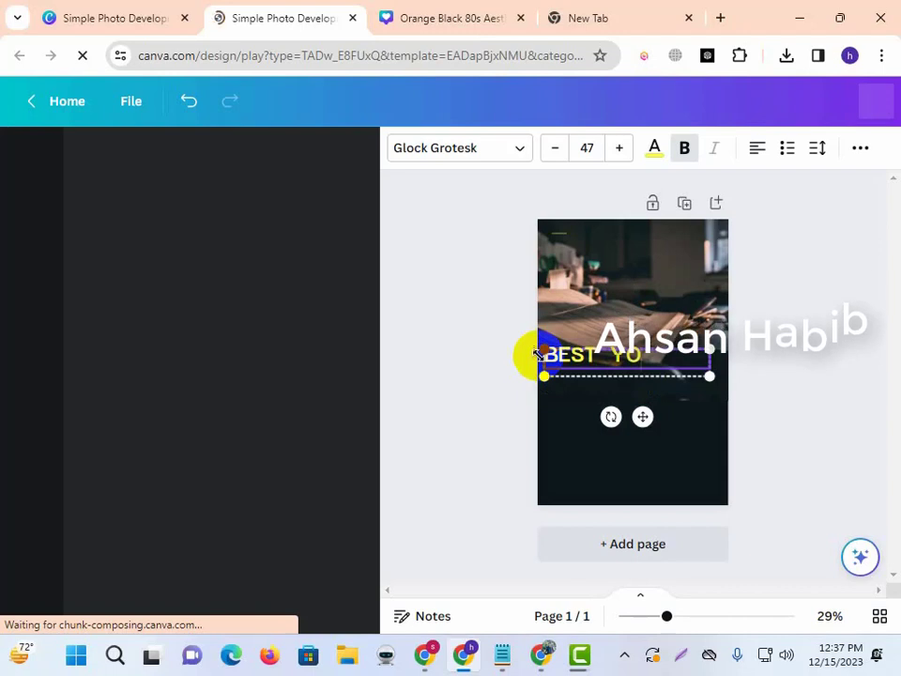
{"action": "type", "text": "UT"}
{"action": "key", "text": "BackSpace"}
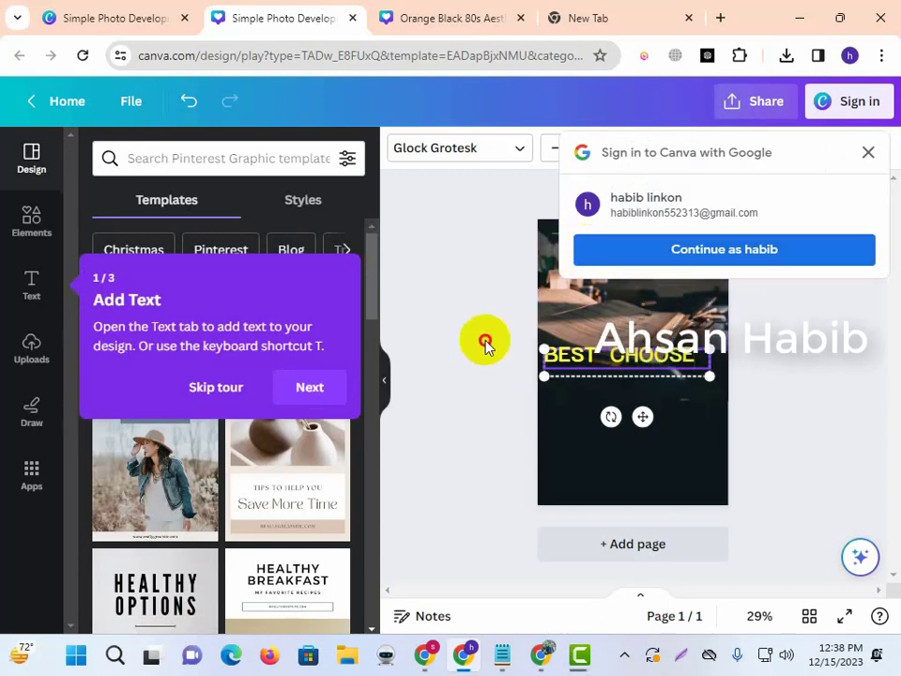
Move the BEST CHOOSE text lower and resize its box to about 650 wide.
{"action": "left_click", "coordinate": [597, 350]}
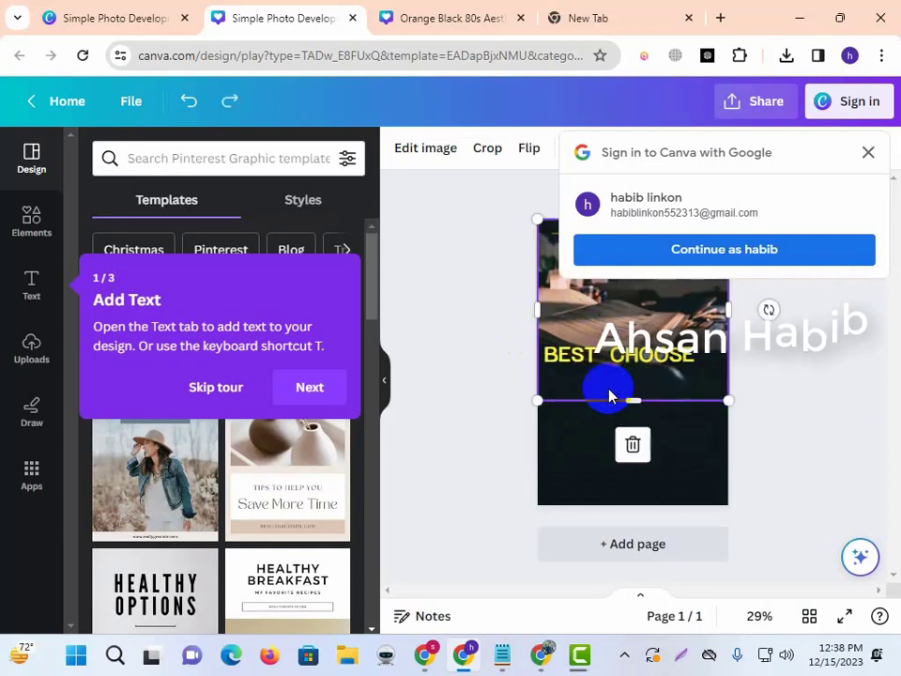
{"action": "left_click", "coordinate": [602, 368]}
{"action": "left_click_drag", "start_coordinate": [626, 364], "coordinate": [630, 423]}
{"action": "left_click", "coordinate": [716, 427]}
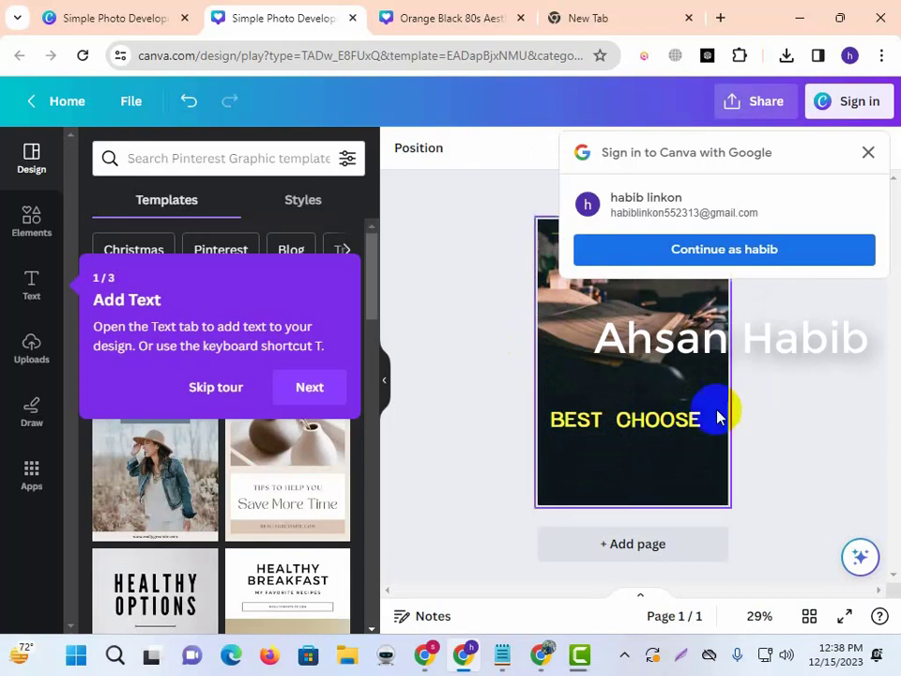
{"action": "left_click", "coordinate": [678, 424]}
{"action": "left_click_drag", "start_coordinate": [716, 414], "coordinate": [716, 414]}
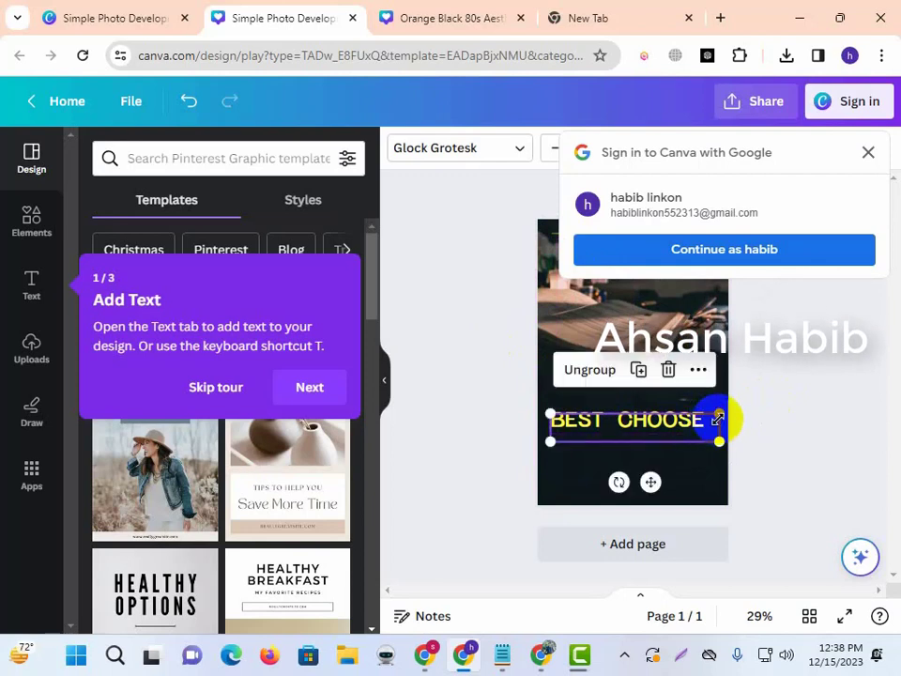
{"action": "left_click", "coordinate": [732, 419]}
Dismiss the Google sign-in prompt and delete the desk photo from the top frame.
{"action": "left_click", "coordinate": [865, 157]}
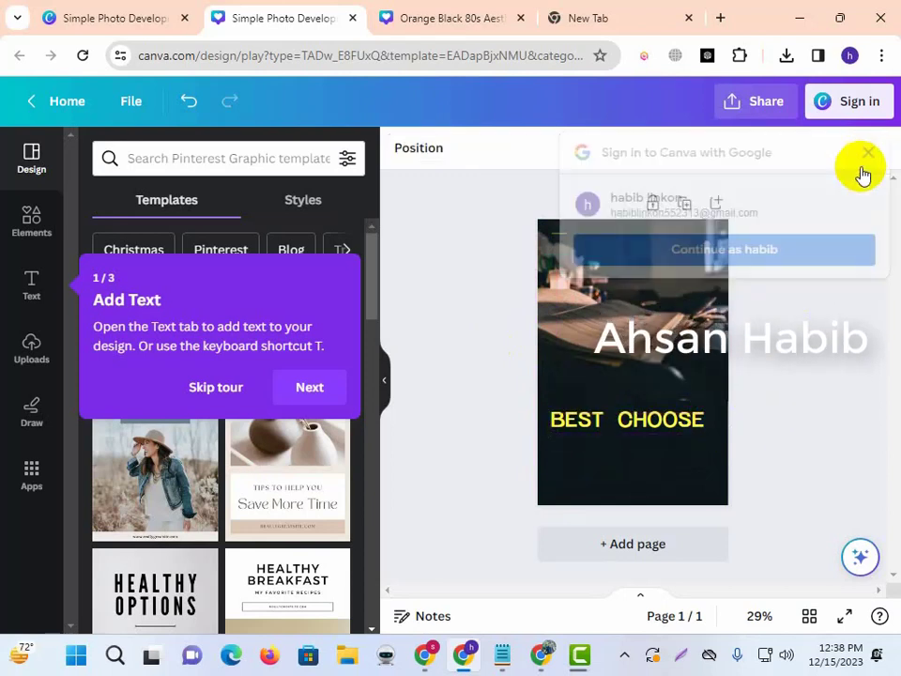
{"action": "left_click", "coordinate": [703, 367]}
{"action": "key", "text": "Delete"}
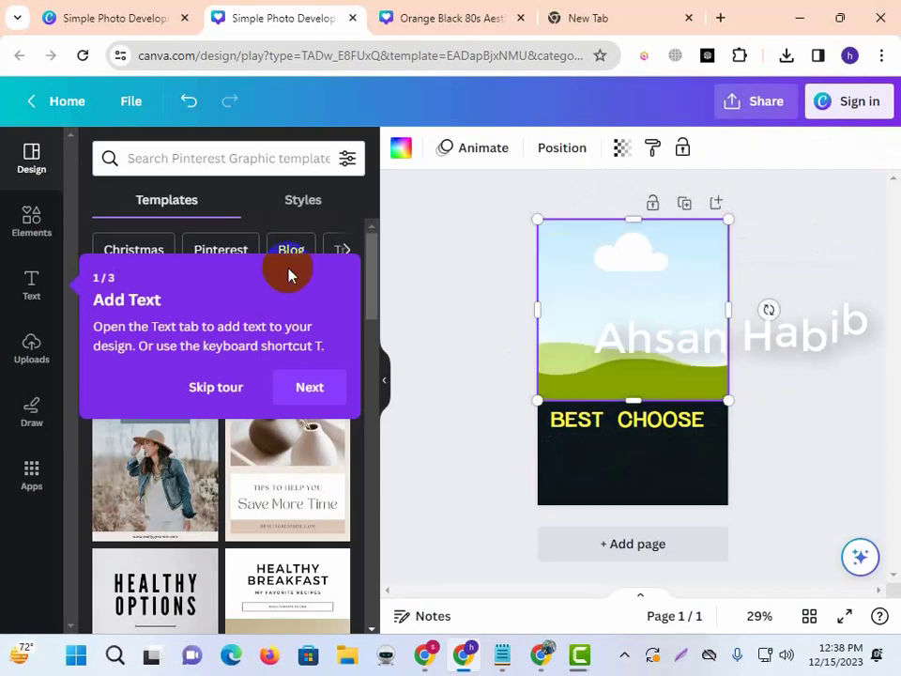
Search Canva Elements for 'house' and show all house graphics.
{"action": "left_click", "coordinate": [42, 216]}
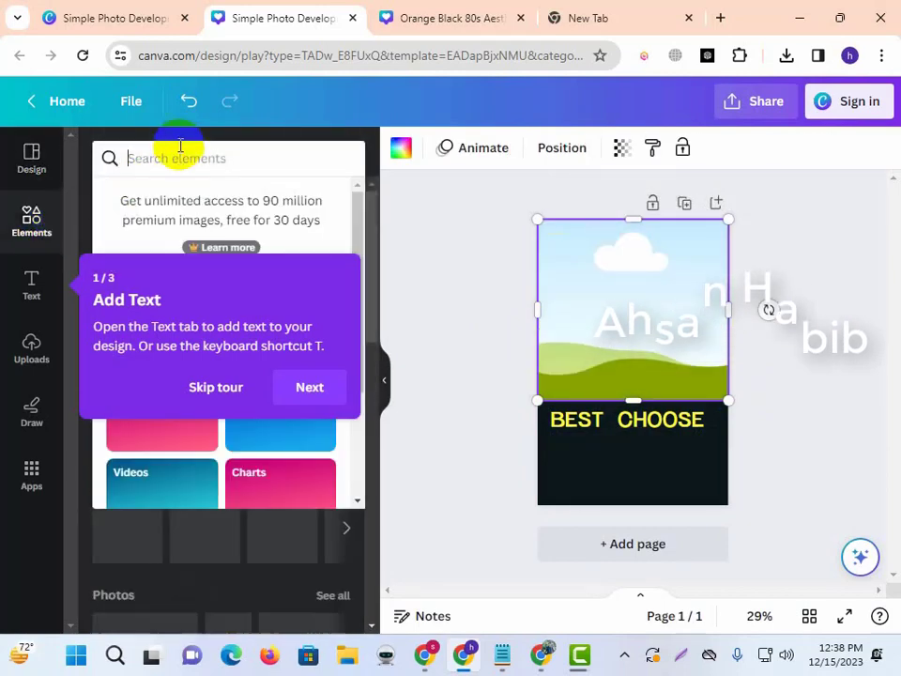
{"action": "left_click", "coordinate": [241, 394]}
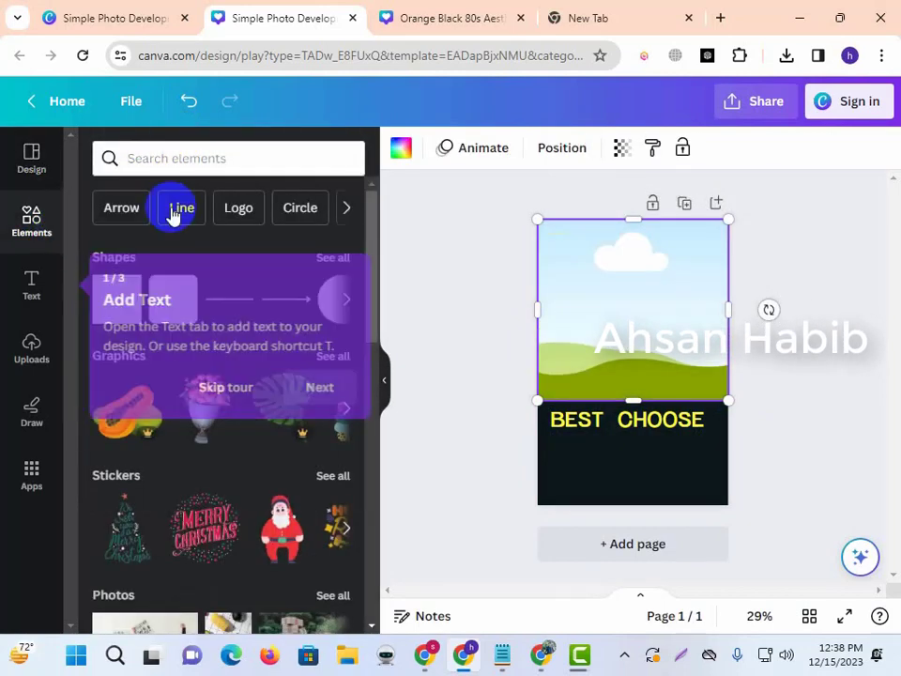
{"action": "left_click", "coordinate": [179, 160]}
{"action": "type", "text": "house"}
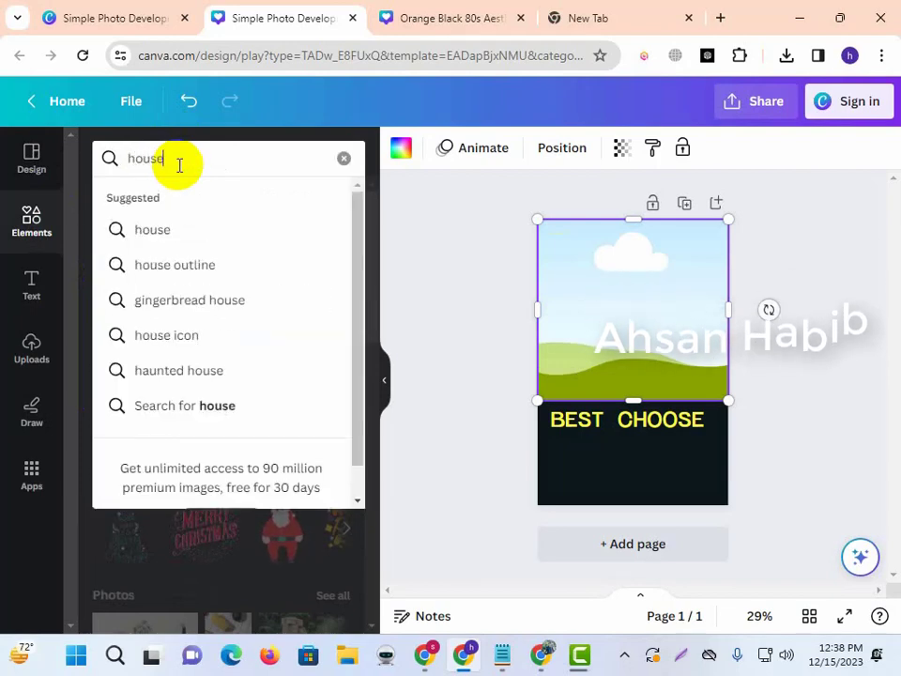
{"action": "key", "text": "Return"}
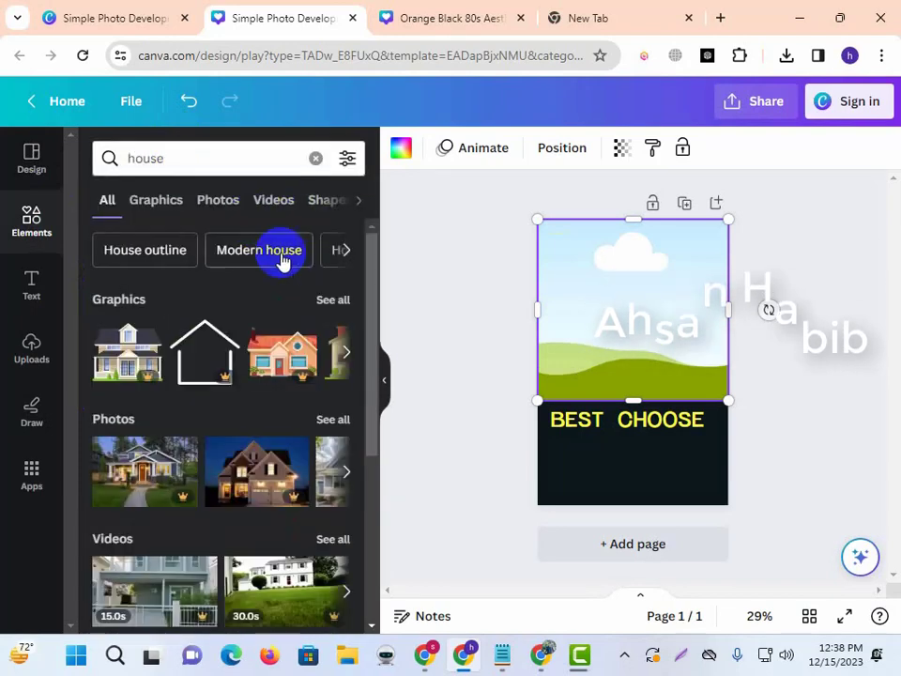
{"action": "scroll", "coordinate": [218, 376], "scroll_direction": "down", "scroll_amount": 2}
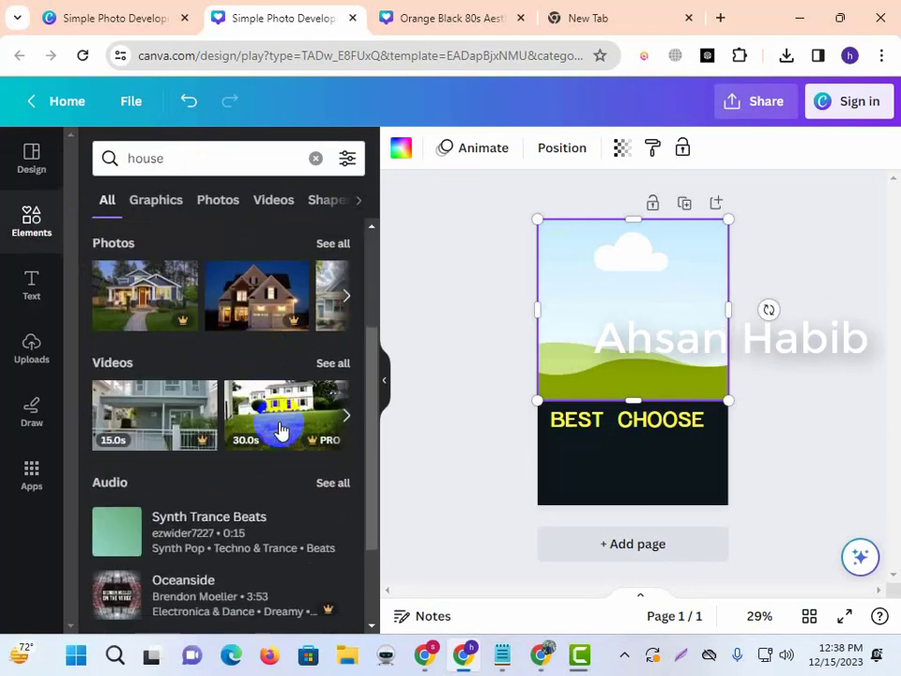
{"action": "scroll", "coordinate": [278, 414], "scroll_direction": "up", "scroll_amount": 1}
{"action": "scroll", "coordinate": [284, 393], "scroll_direction": "up", "scroll_amount": 1}
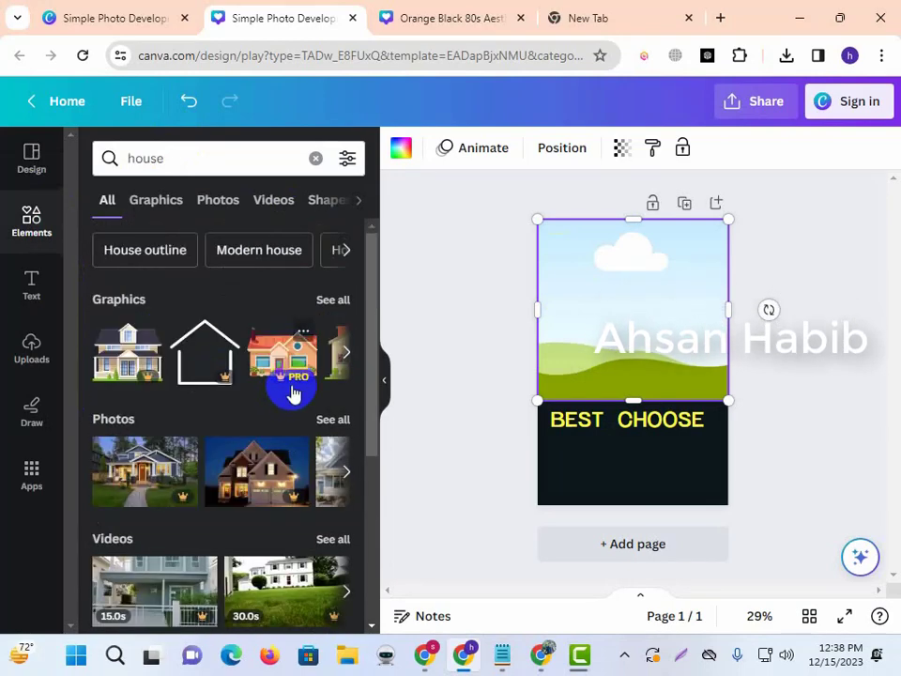
{"action": "left_click", "coordinate": [334, 303]}
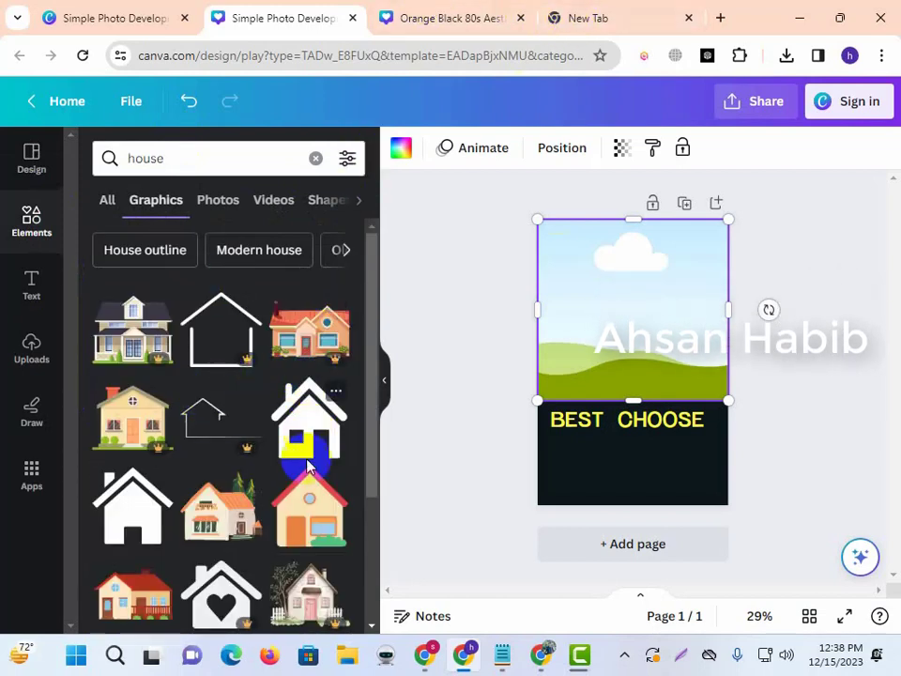
Add and remove the orange house graphic, then drag the empty frame off the page.
{"action": "left_click", "coordinate": [227, 507]}
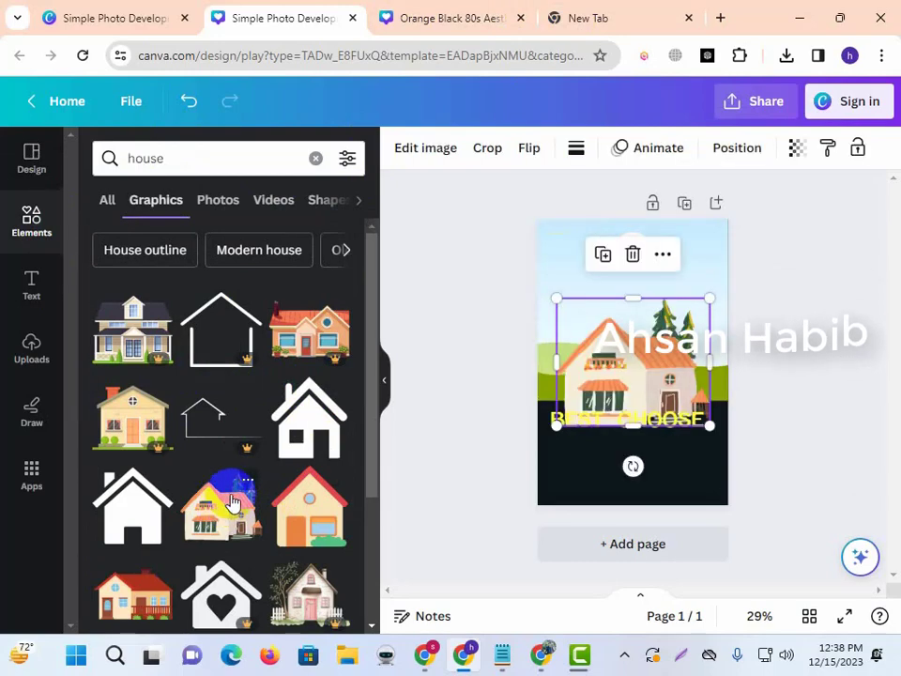
{"action": "left_click", "coordinate": [634, 458]}
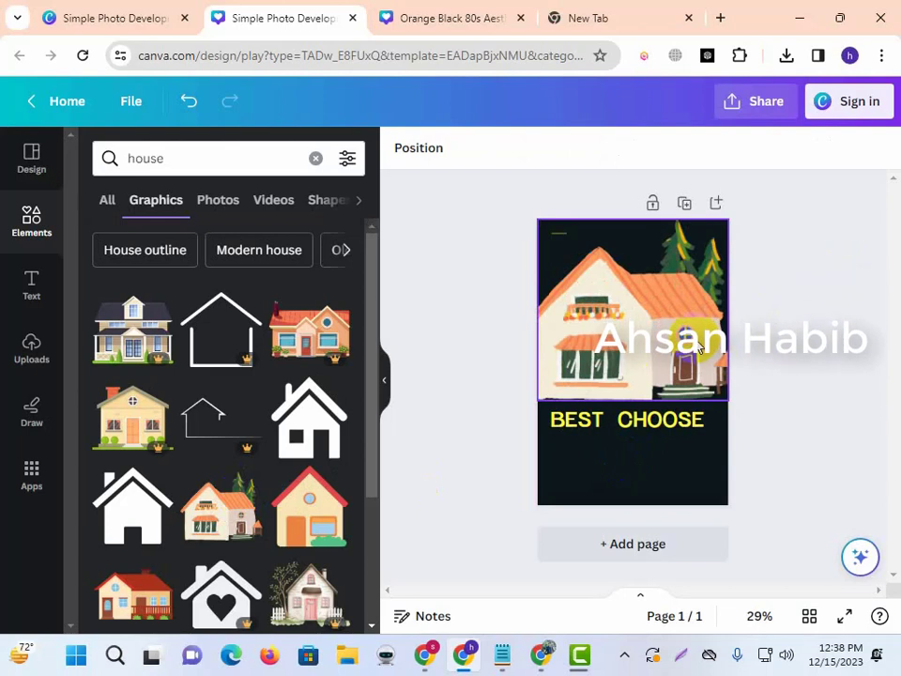
{"action": "left_click", "coordinate": [648, 358]}
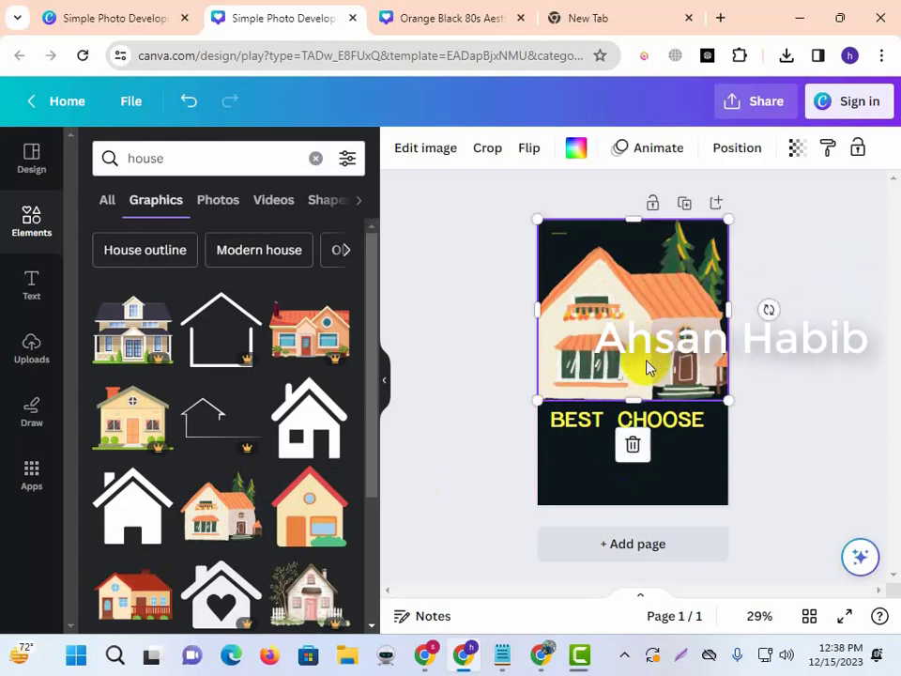
{"action": "key", "text": "Delete"}
{"action": "left_click_drag", "start_coordinate": [636, 357], "coordinate": [779, 365]}
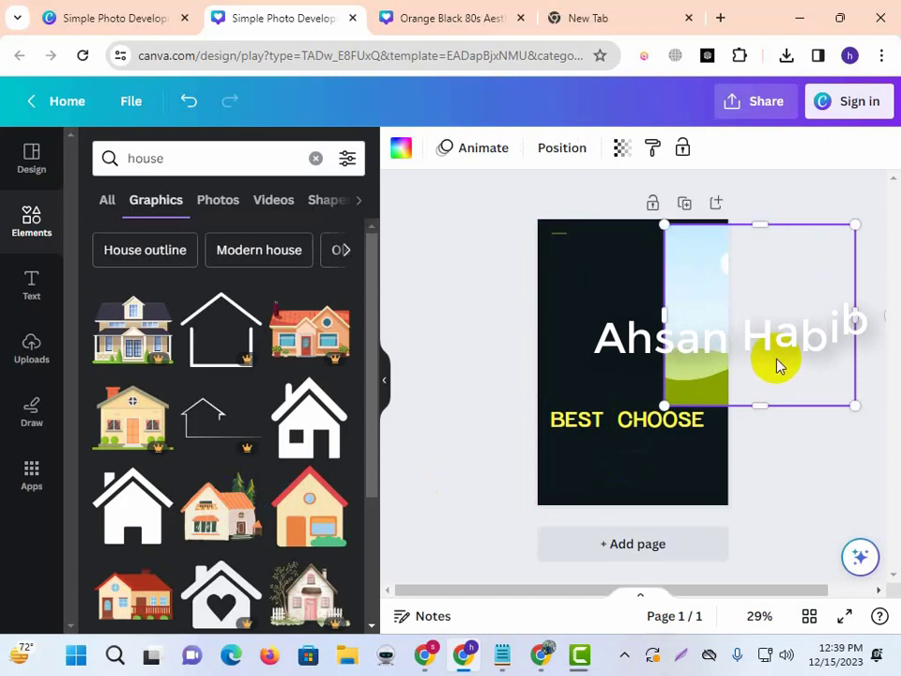
{"action": "key", "text": "Delete"}
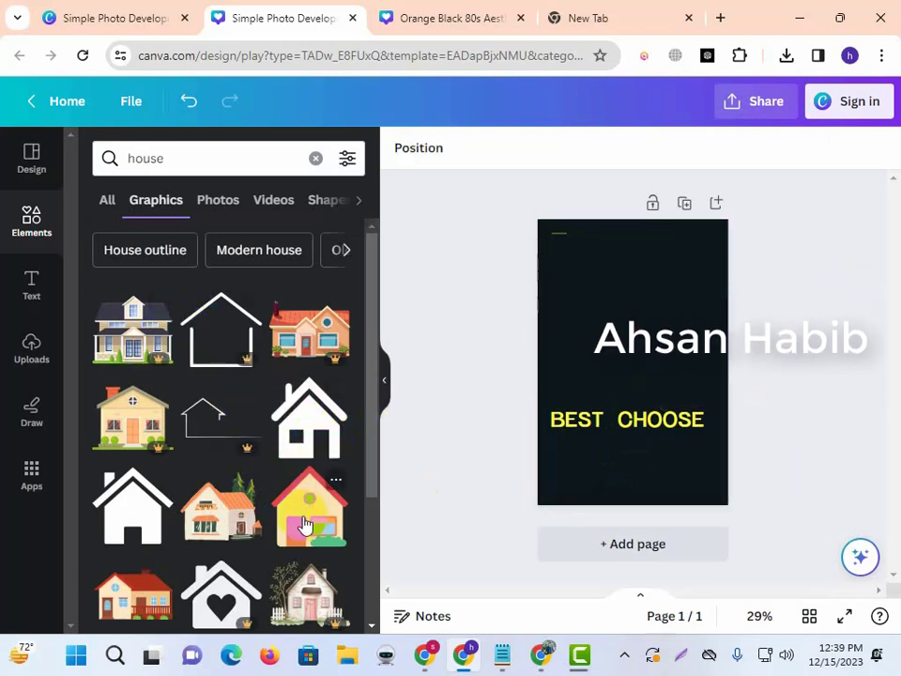
Place the orange house-with-trees illustration up top and make the centred caption read BEST HOME.
{"action": "left_click", "coordinate": [207, 522]}
{"action": "left_click_drag", "start_coordinate": [622, 388], "coordinate": [622, 326]}
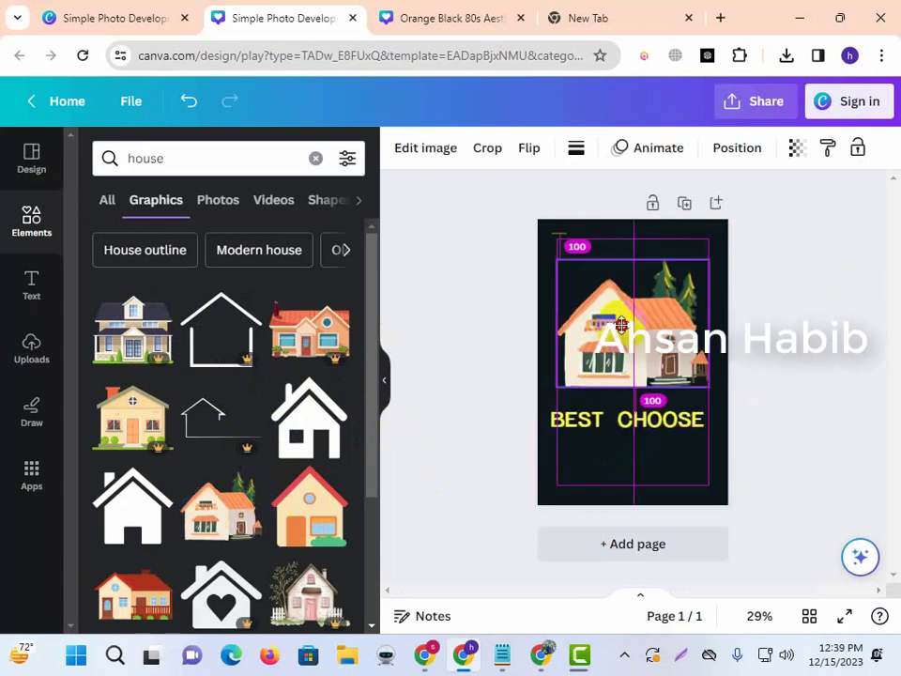
{"action": "left_click", "coordinate": [842, 298]}
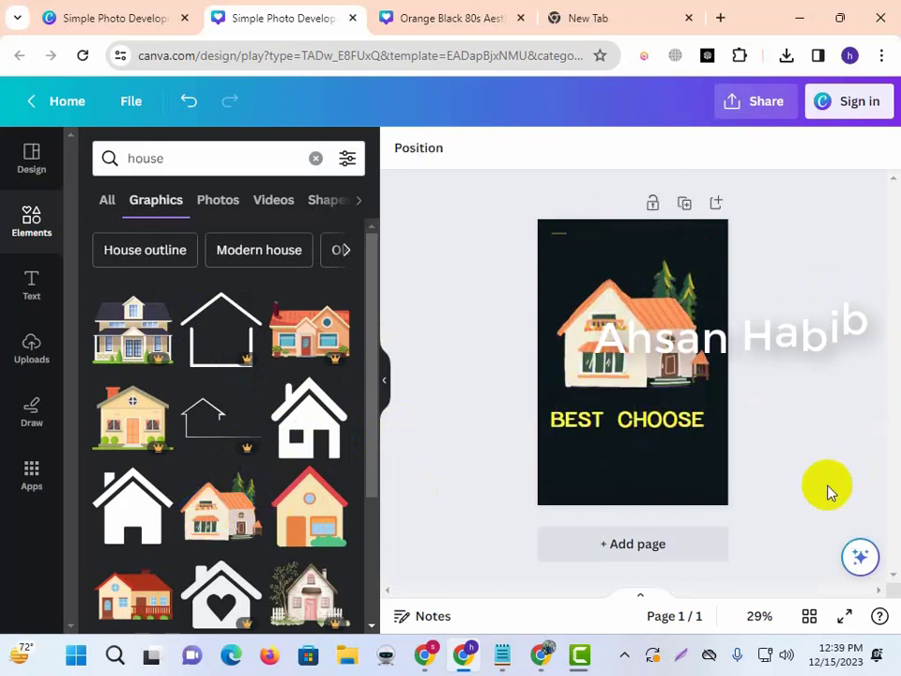
{"action": "left_click", "coordinate": [658, 421]}
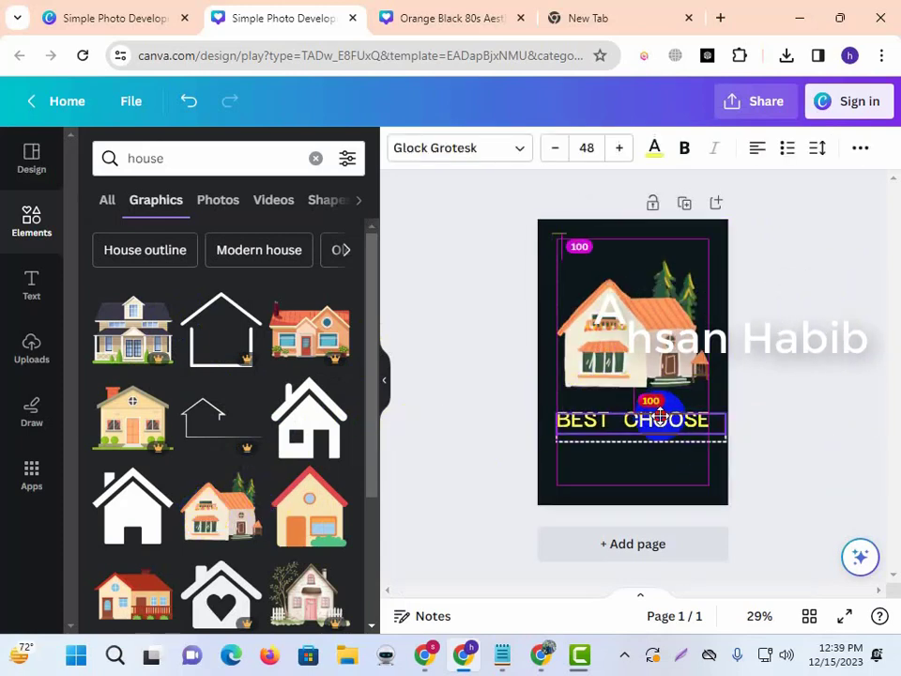
{"action": "left_click", "coordinate": [775, 383]}
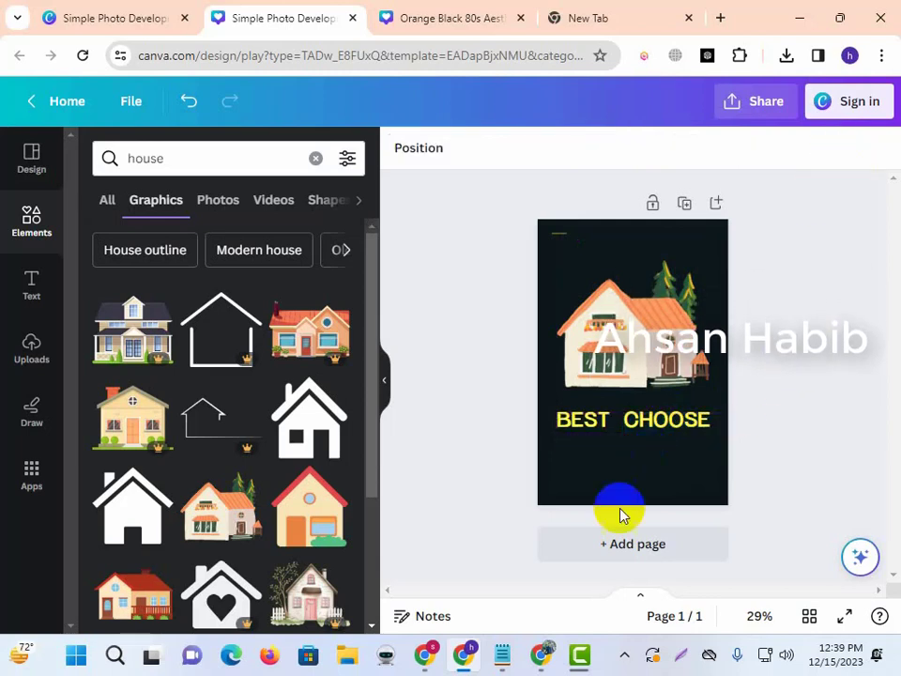
{"action": "left_click", "coordinate": [660, 430]}
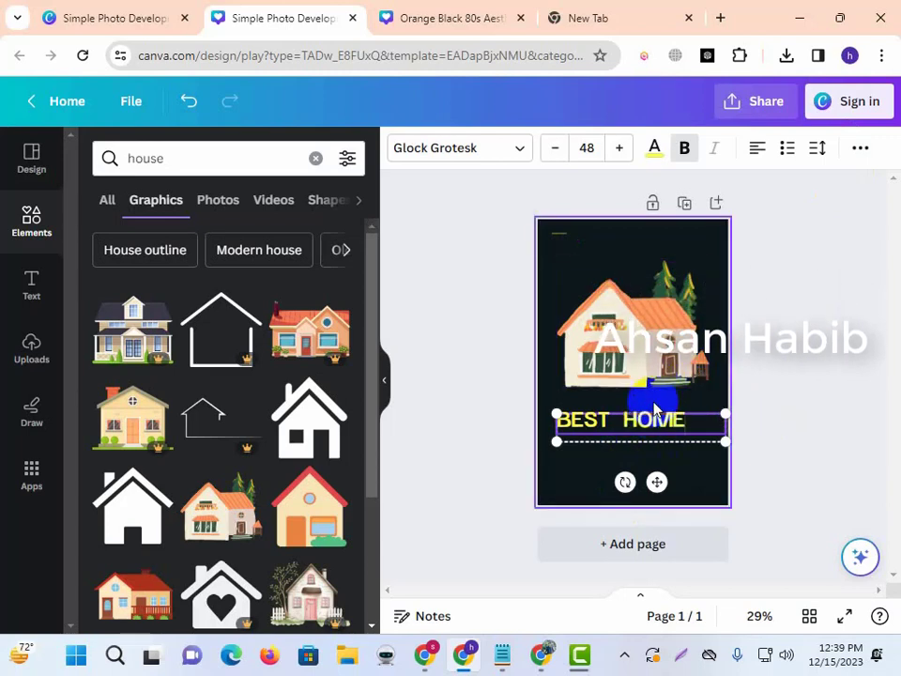
{"action": "left_click_drag", "start_coordinate": [668, 427], "coordinate": [679, 420]}
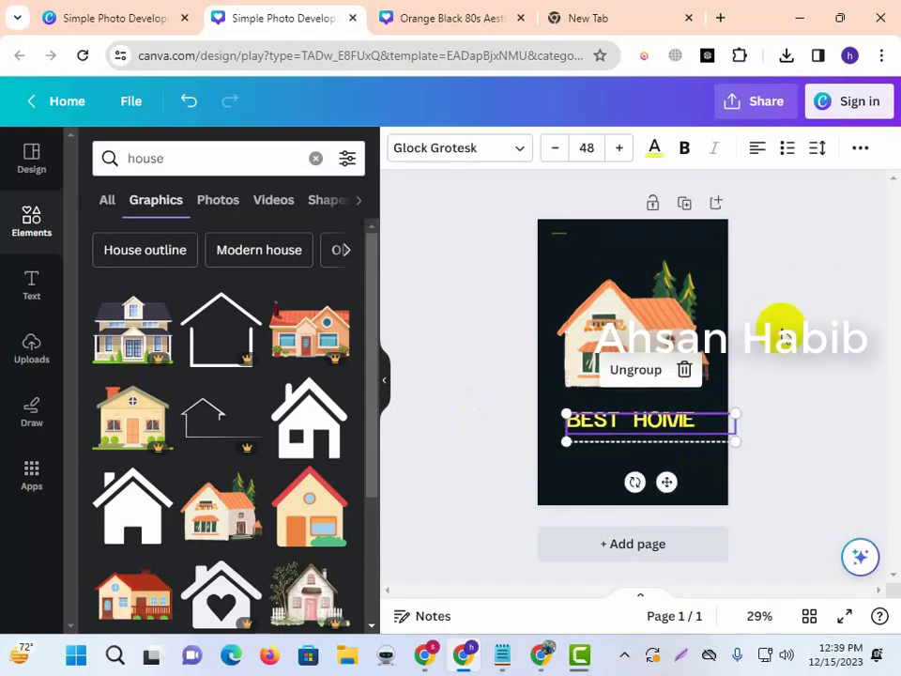
{"action": "left_click", "coordinate": [781, 330]}
Download the BEST HOME cover as a PNG through Share > Download.
{"action": "left_click", "coordinate": [843, 111]}
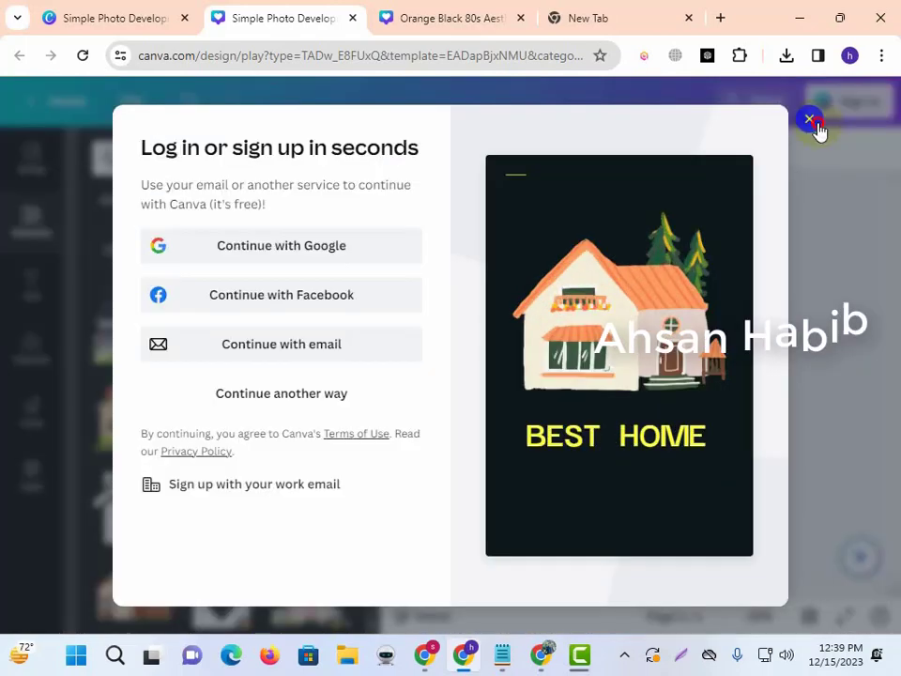
{"action": "left_click", "coordinate": [810, 120]}
{"action": "left_click", "coordinate": [751, 105]}
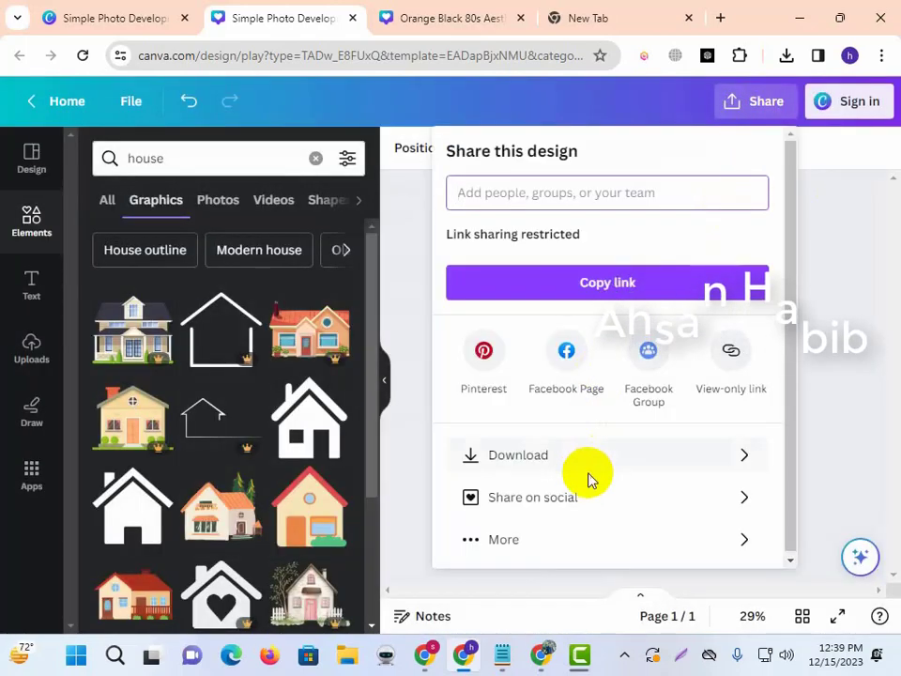
{"action": "left_click", "coordinate": [582, 460]}
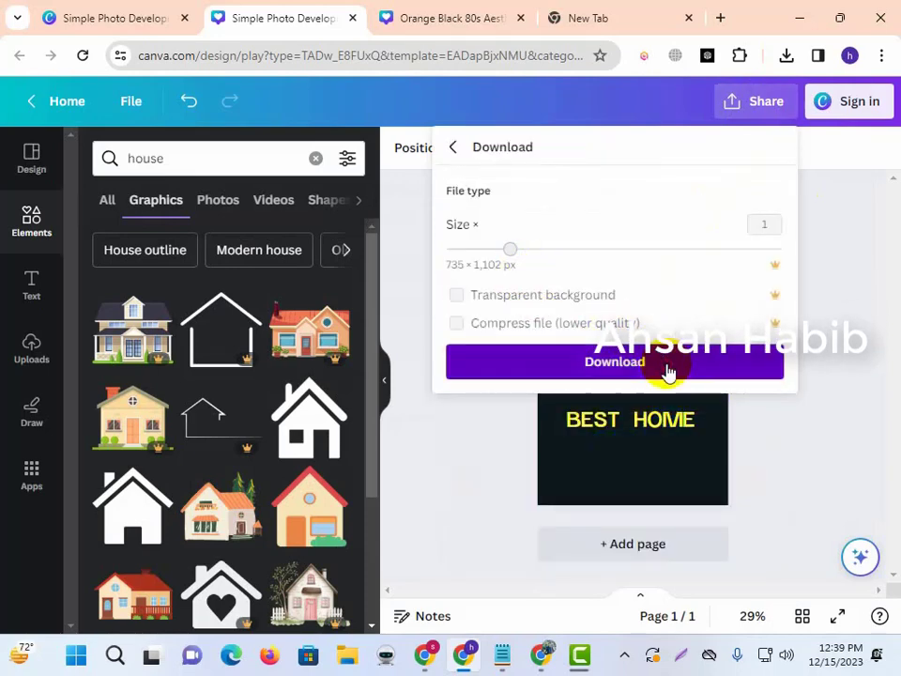
{"action": "left_click", "coordinate": [667, 367]}
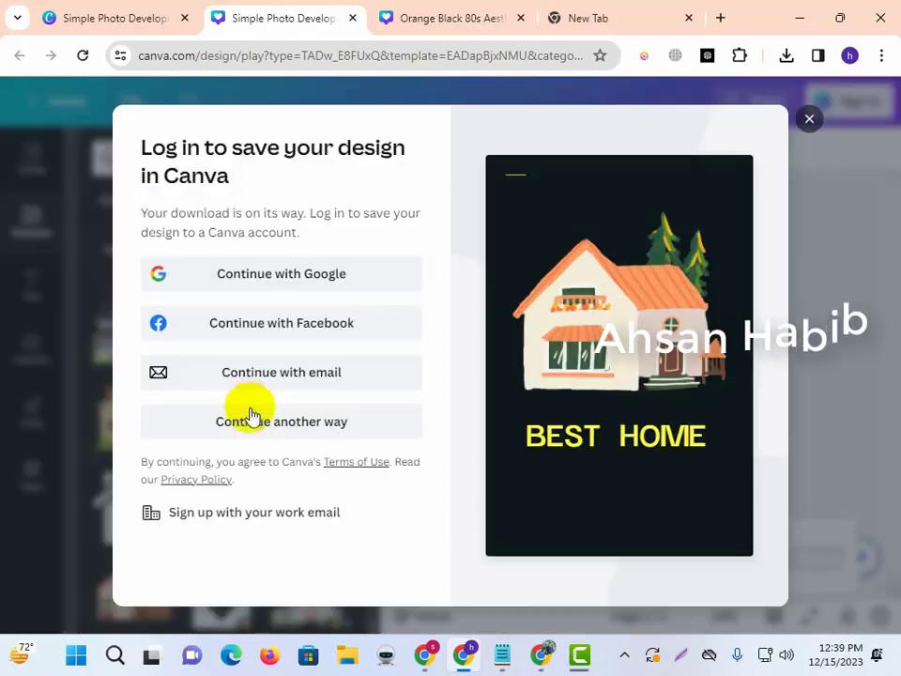
Sign in to Canva with a Google account and close the Canva Pro offer.
{"action": "left_click", "coordinate": [291, 276]}
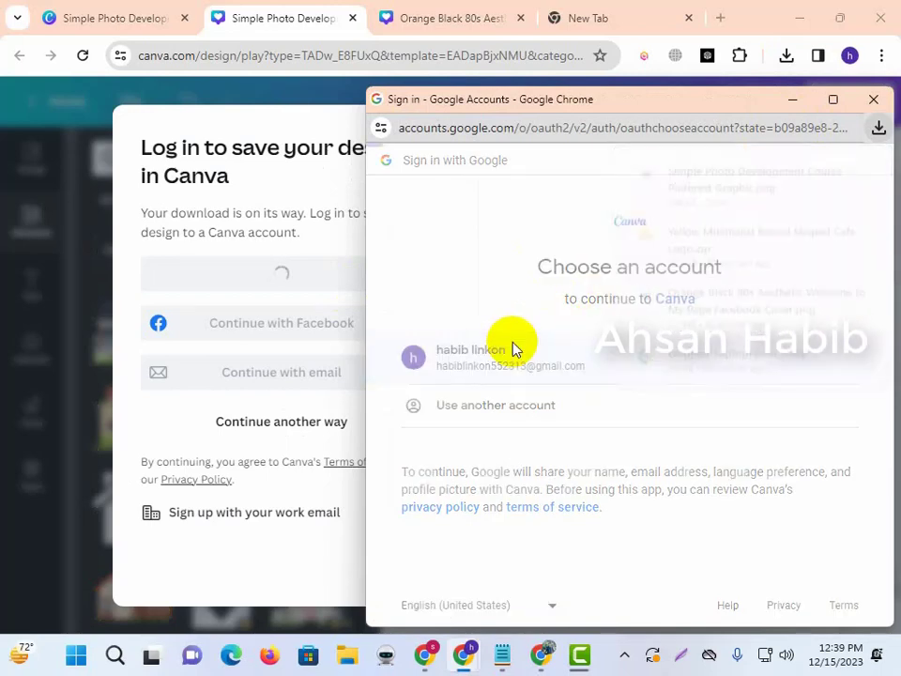
{"action": "left_click", "coordinate": [547, 356]}
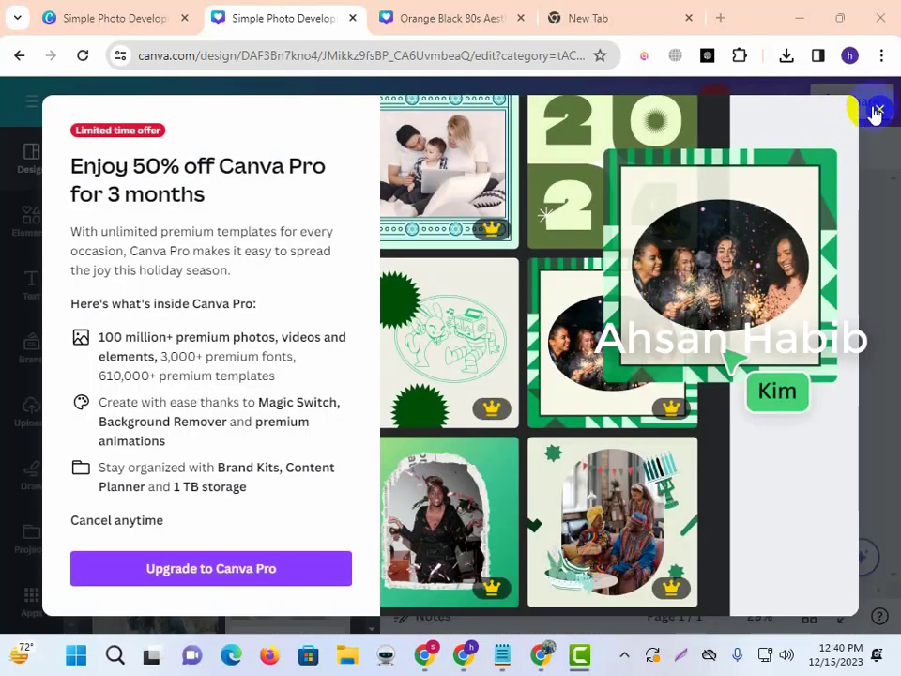
{"action": "left_click", "coordinate": [877, 111]}
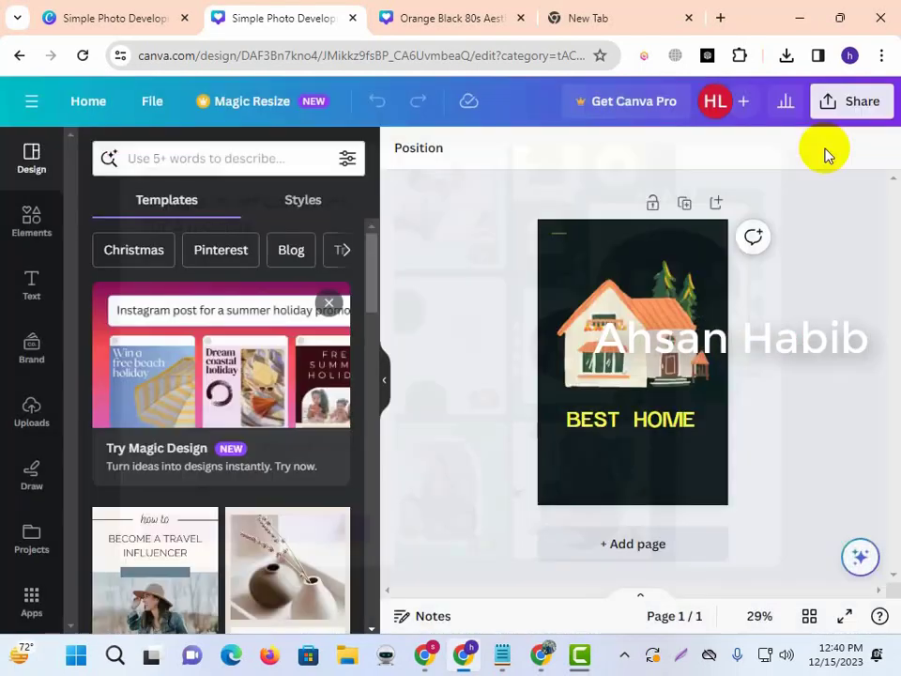
Download the Canva house design as a PNG image.
{"action": "left_click", "coordinate": [826, 116]}
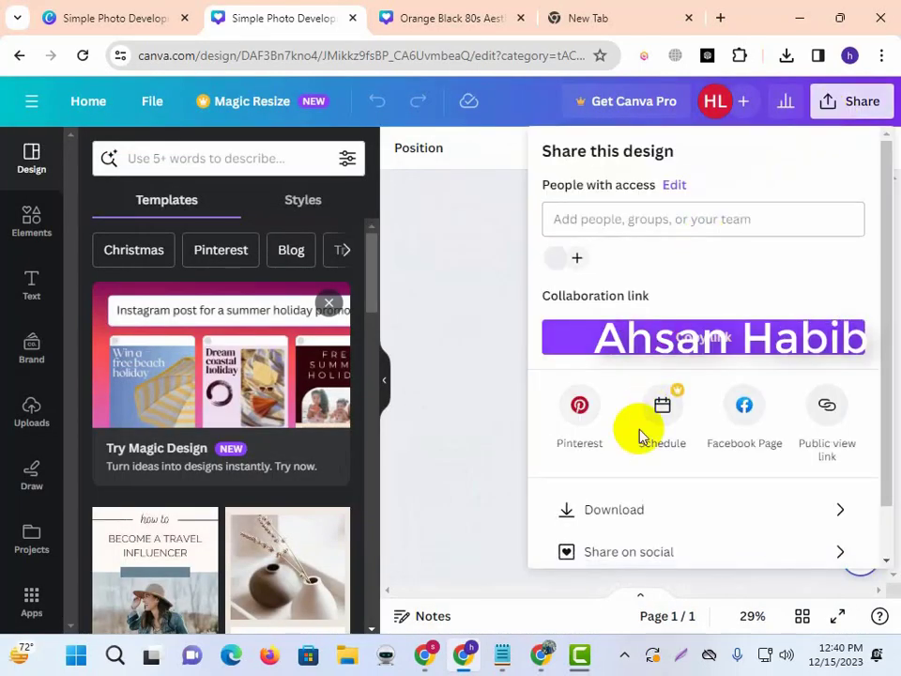
{"action": "left_click", "coordinate": [613, 508]}
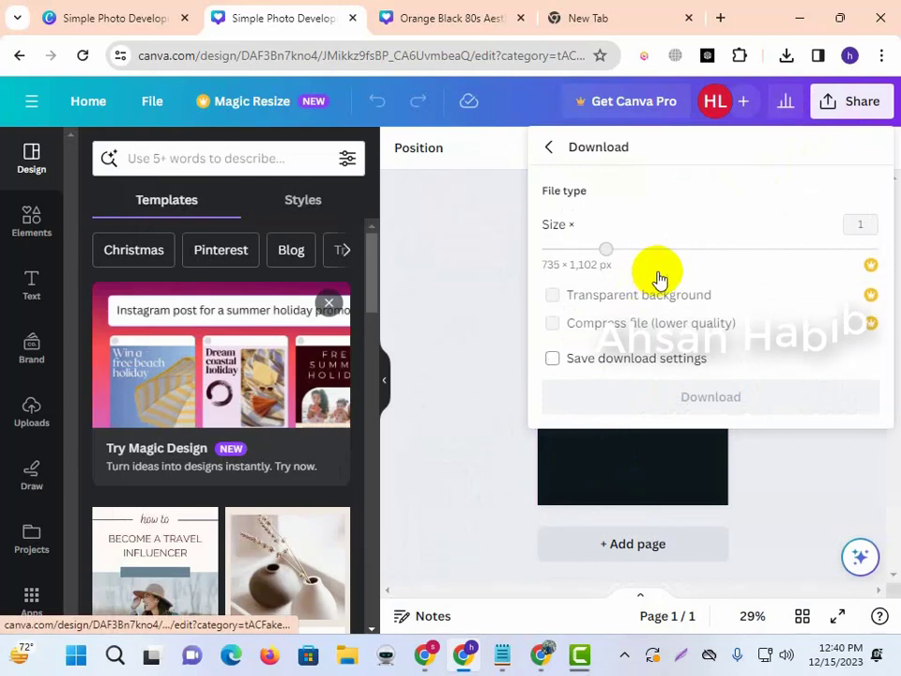
{"action": "left_click", "coordinate": [696, 398]}
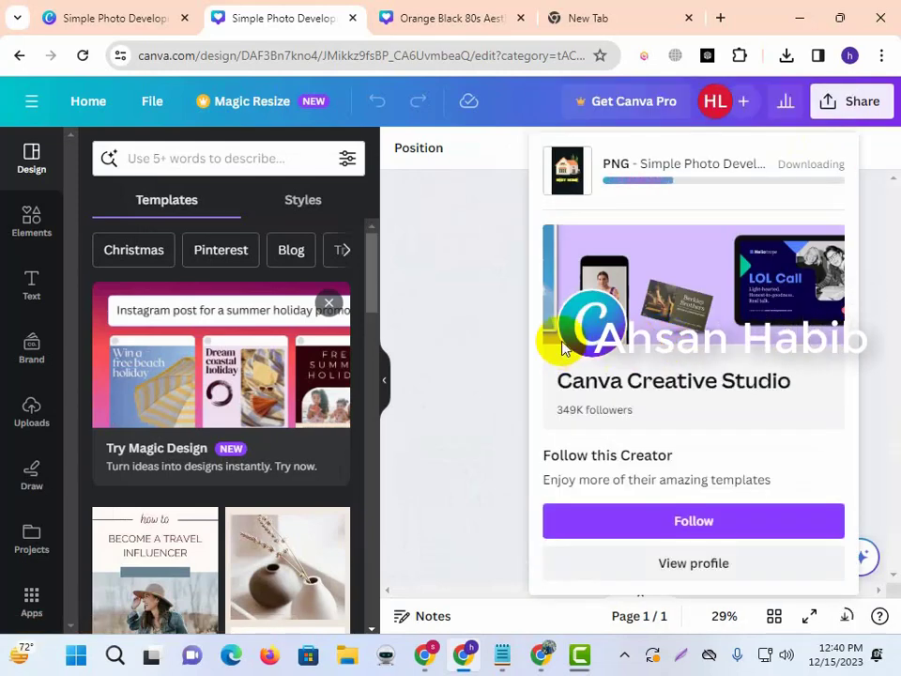
Dismiss the tray popup and bring the Pinterest profile window forward.
{"action": "left_click", "coordinate": [623, 654]}
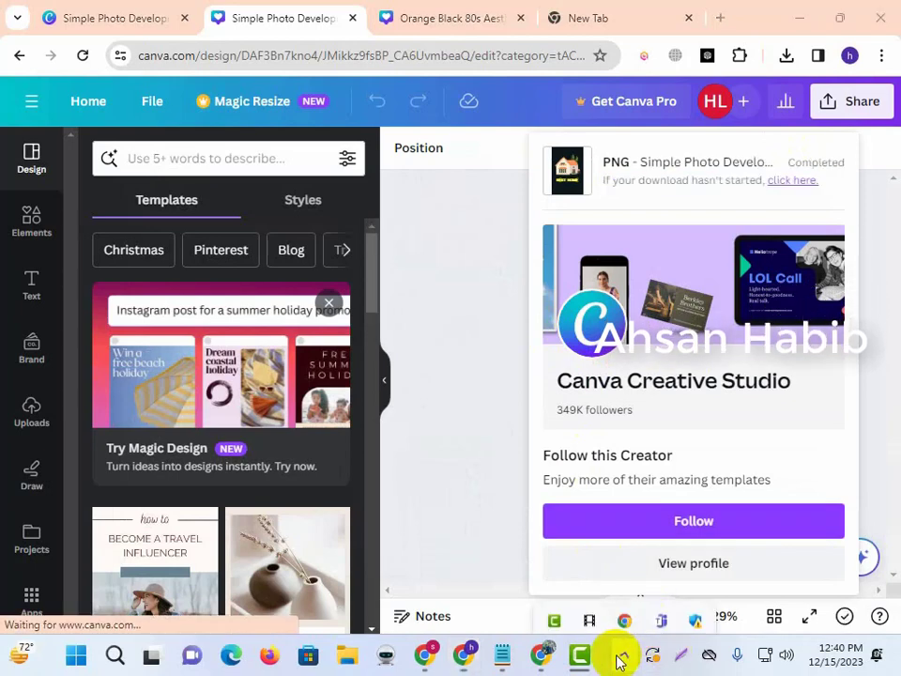
{"action": "left_click", "coordinate": [430, 492]}
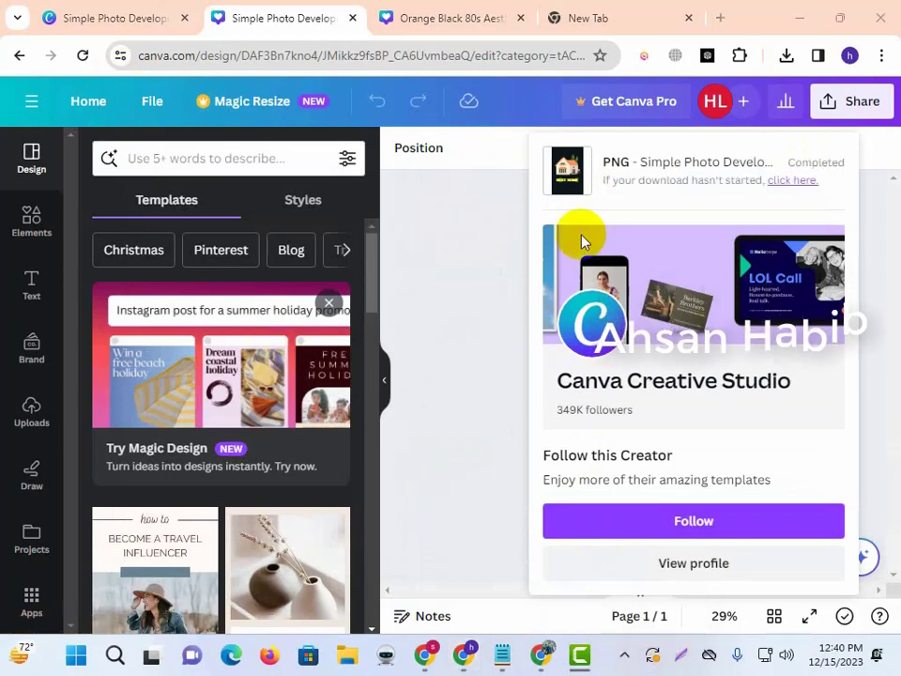
{"action": "left_click", "coordinate": [425, 654]}
{"action": "left_click", "coordinate": [464, 661]}
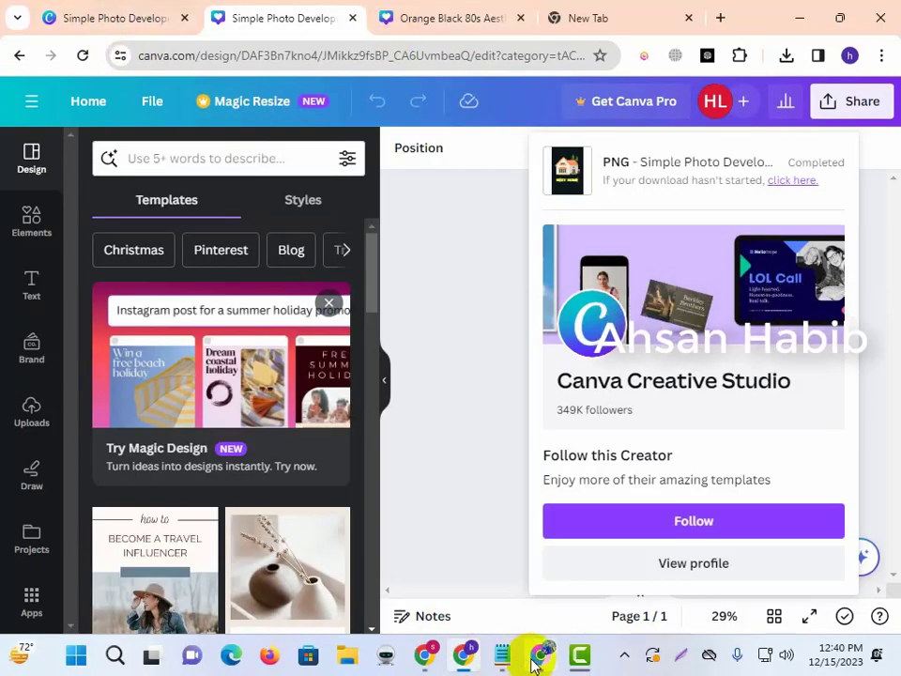
{"action": "left_click", "coordinate": [537, 654]}
Upload the downloaded house PNG from Downloads as the profile cover image.
{"action": "left_click", "coordinate": [694, 439]}
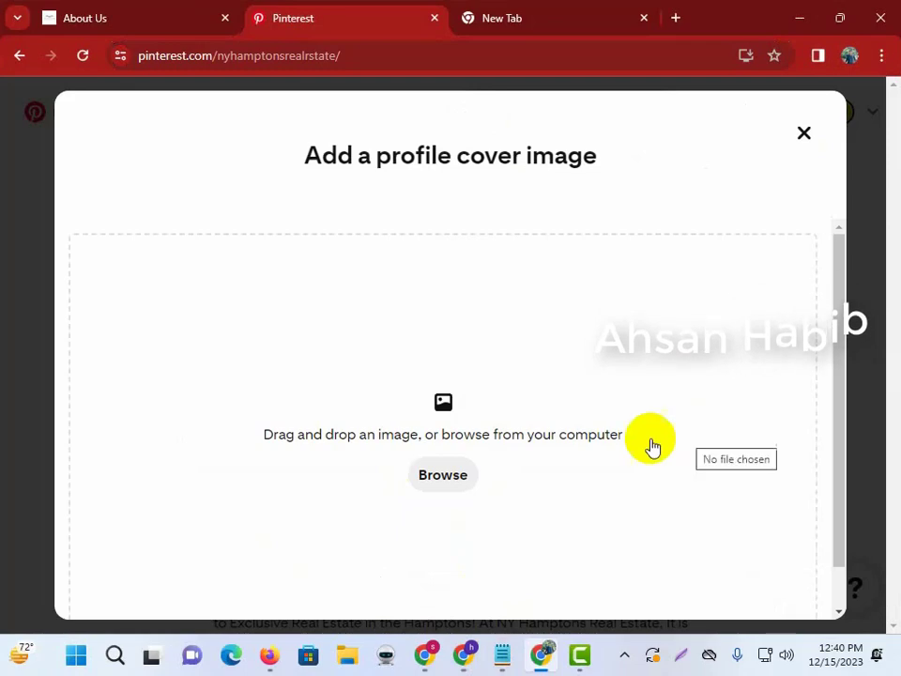
{"action": "left_click", "coordinate": [474, 471]}
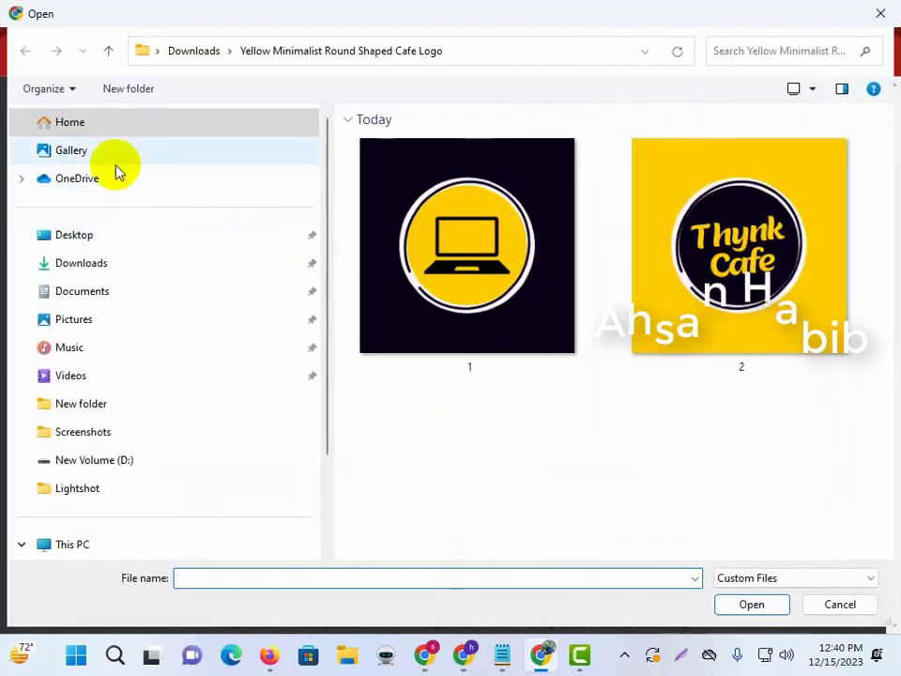
{"action": "left_click", "coordinate": [108, 267]}
{"action": "left_click", "coordinate": [374, 177]}
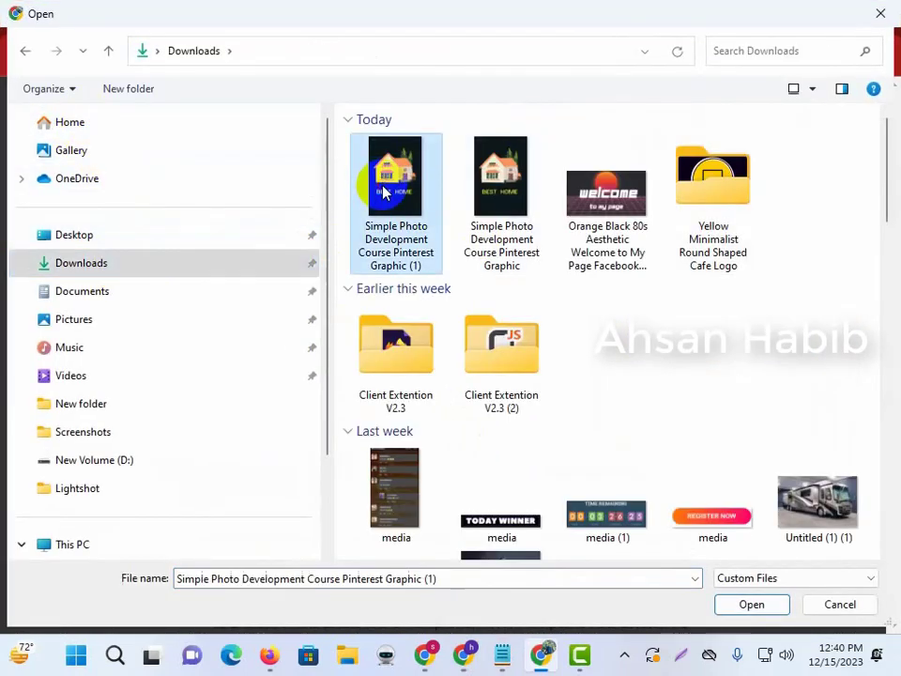
{"action": "left_click", "coordinate": [749, 602]}
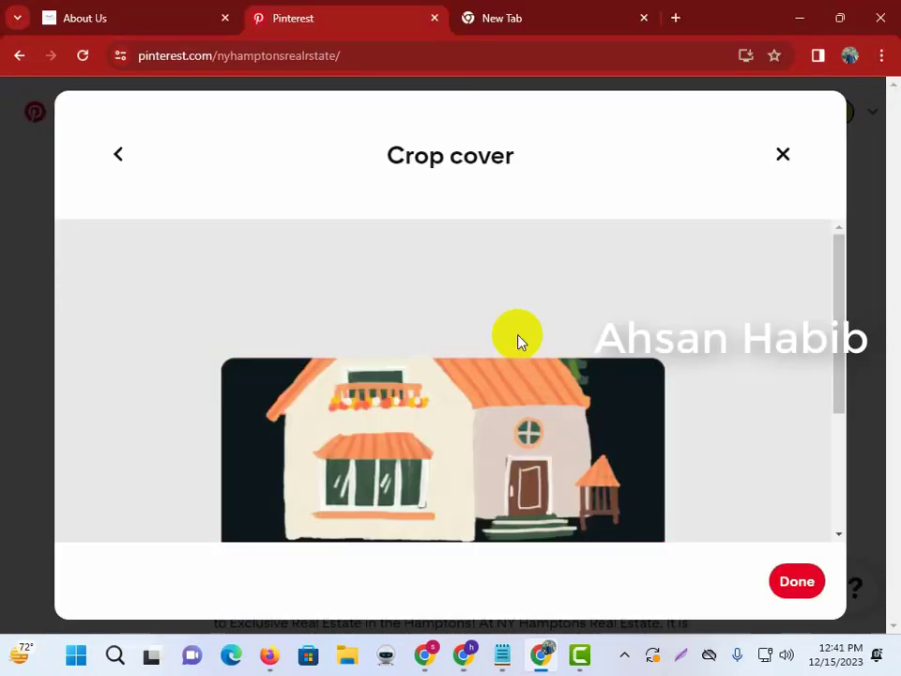
Save the cropped house cover and review the updated profile.
{"action": "scroll", "coordinate": [552, 357], "scroll_direction": "down", "scroll_amount": 2}
{"action": "left_click", "coordinate": [803, 583]}
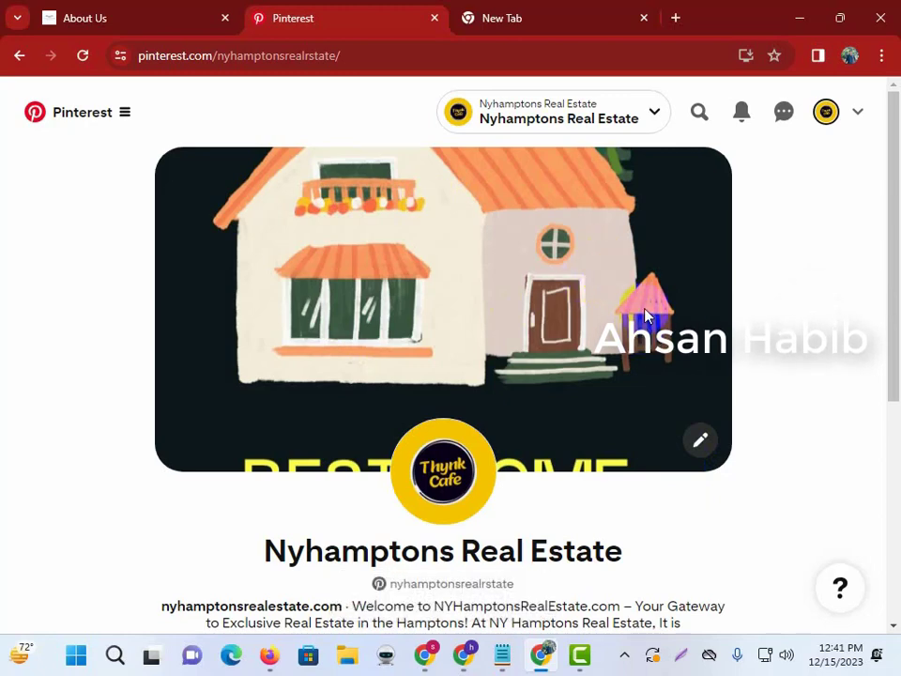
{"action": "scroll", "coordinate": [630, 351], "scroll_direction": "down", "scroll_amount": 3}
{"action": "scroll", "coordinate": [614, 377], "scroll_direction": "up", "scroll_amount": 3}
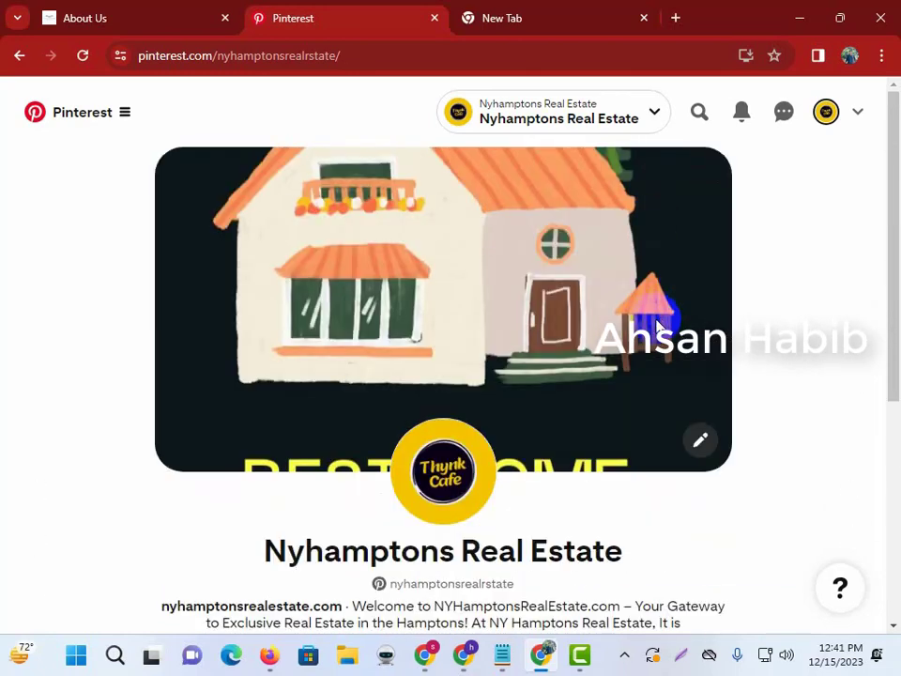
{"action": "scroll", "coordinate": [698, 386], "scroll_direction": "down", "scroll_amount": 4}
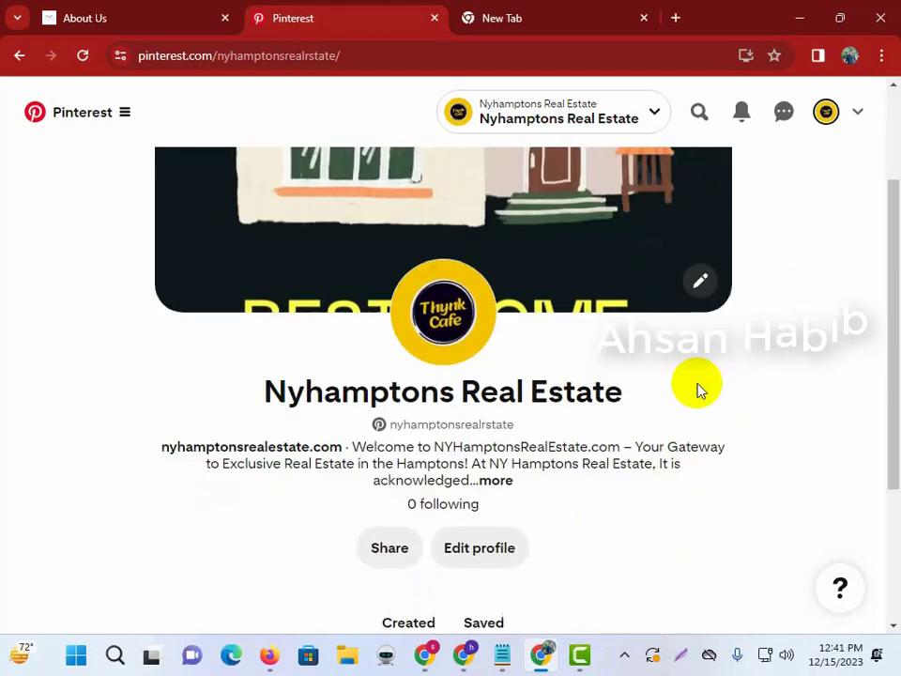
{"action": "scroll", "coordinate": [776, 373], "scroll_direction": "up", "scroll_amount": 4}
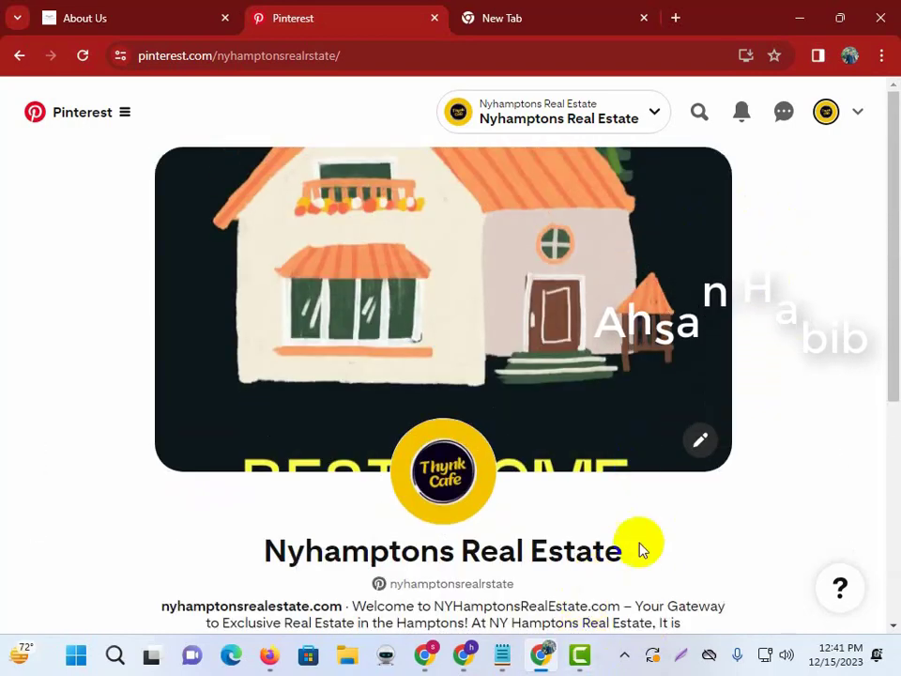
{"action": "mouse_move", "coordinate": [501, 659]}
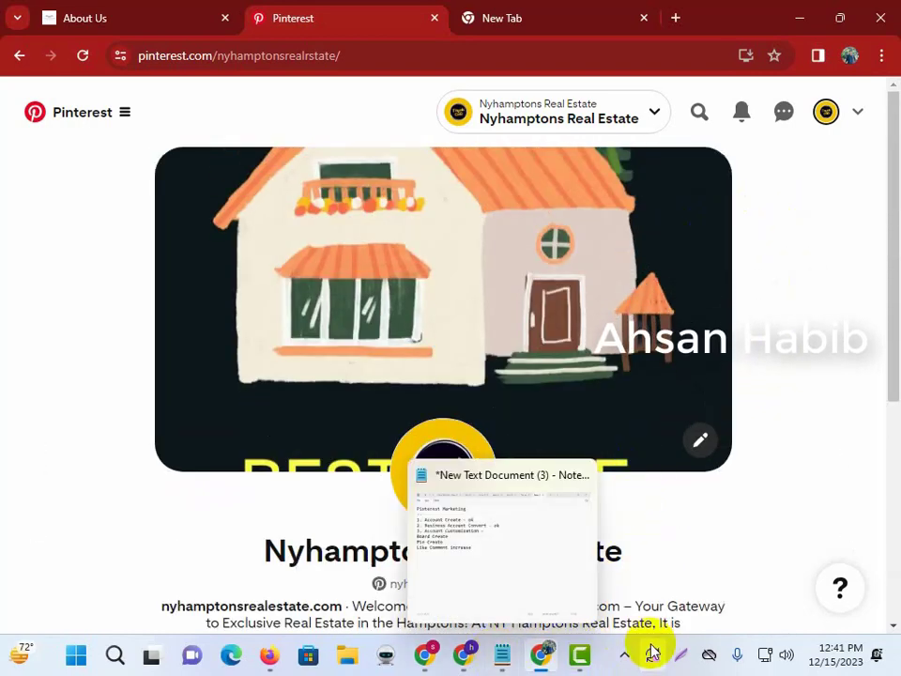
In the Pinterest Marketing notes, number Board Create as '4.' with a trailing '-', then minimize Notepad.
{"action": "left_click", "coordinate": [503, 657]}
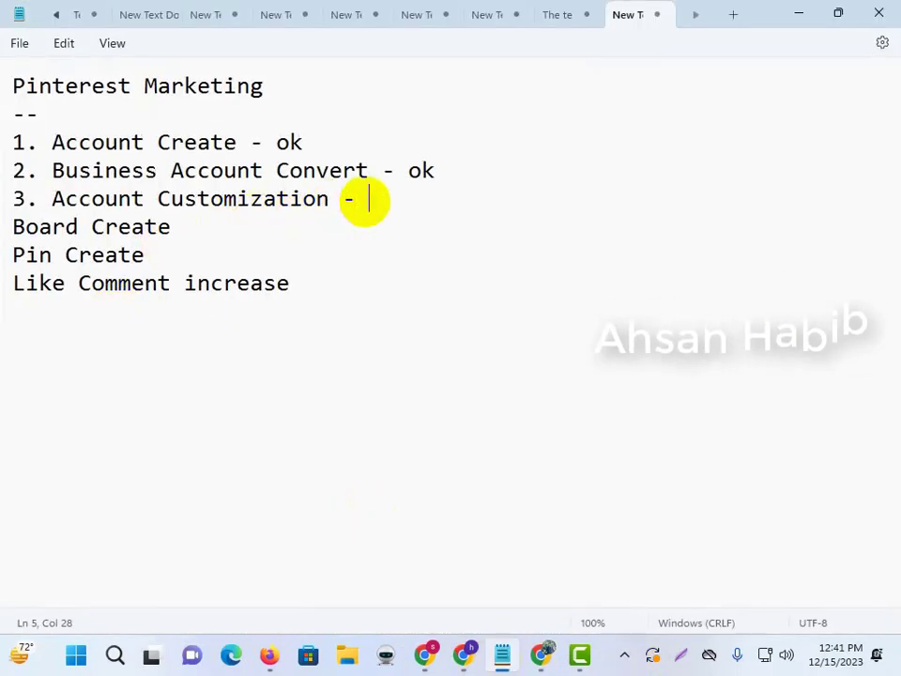
{"action": "triple_click", "coordinate": [8, 230]}
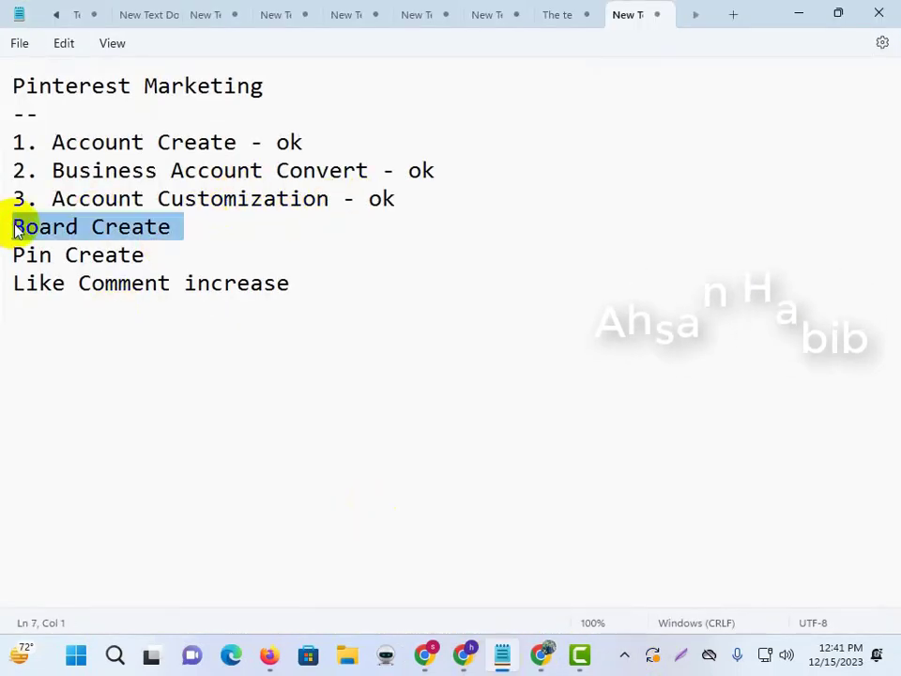
{"action": "left_click", "coordinate": [12, 226]}
{"action": "type", "text": "4."}
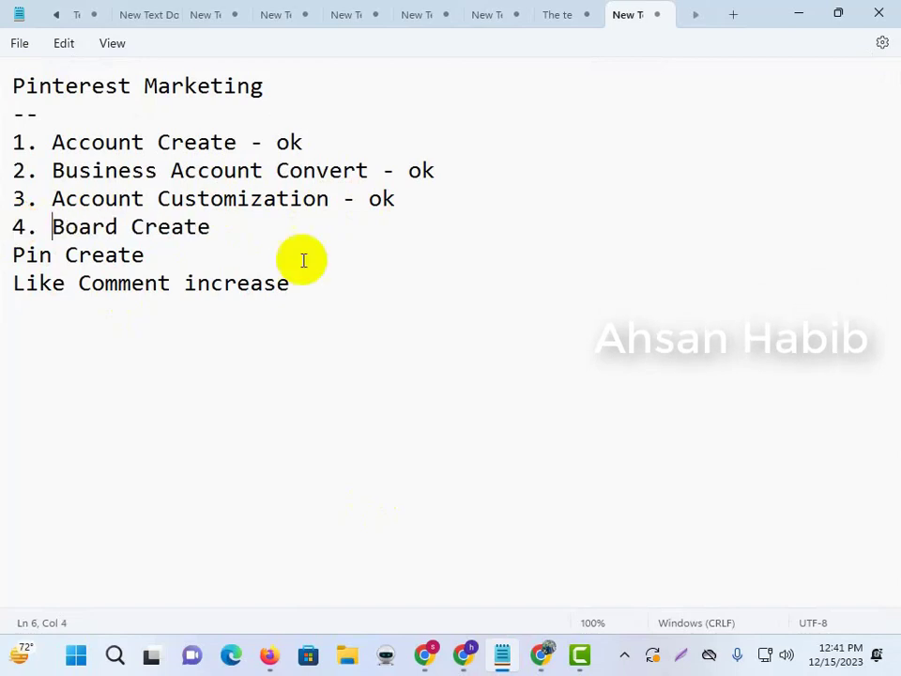
{"action": "left_click", "coordinate": [217, 228]}
{"action": "type", "text": "-"}
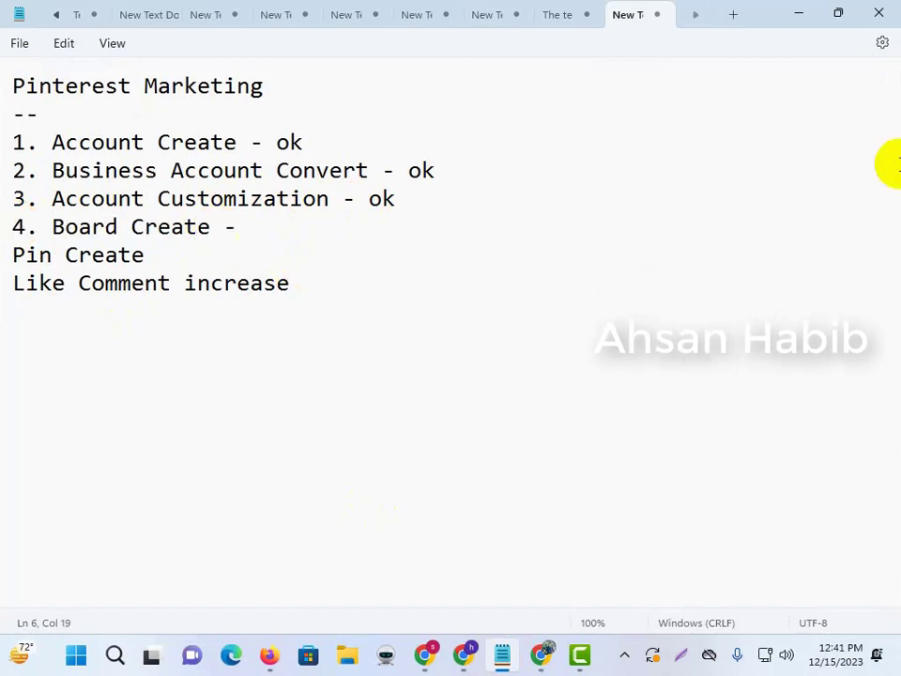
{"action": "left_click", "coordinate": [799, 15]}
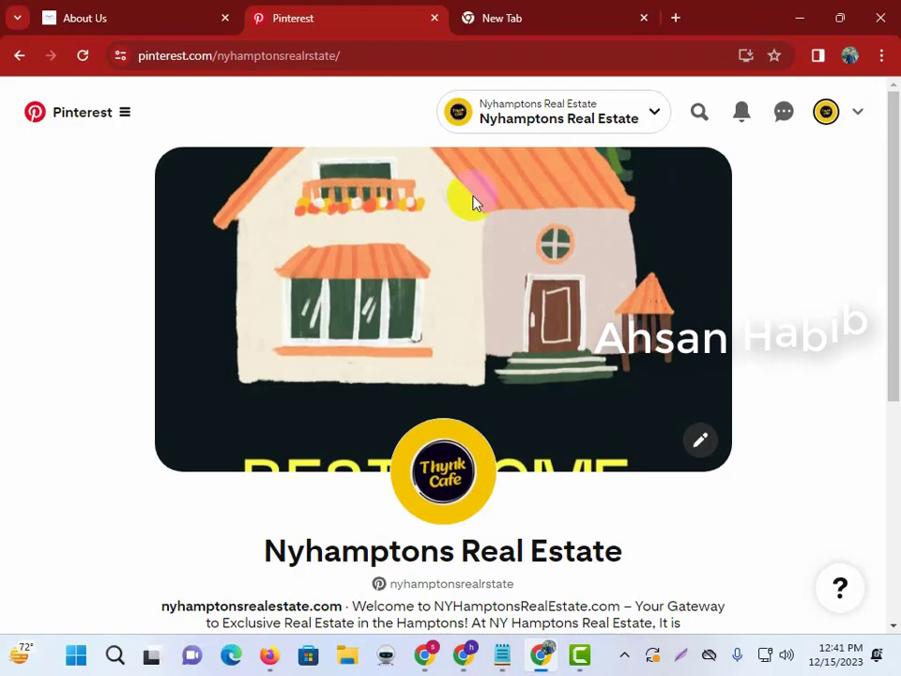
From the business profile, start creating a new board.
{"action": "scroll", "coordinate": [704, 291], "scroll_direction": "down", "scroll_amount": 4}
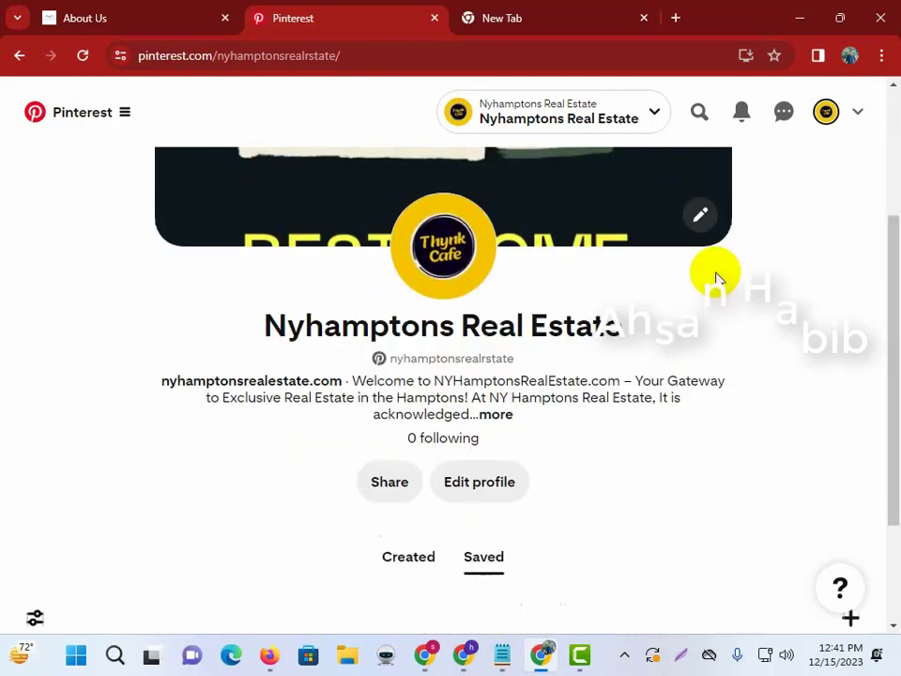
{"action": "scroll", "coordinate": [752, 282], "scroll_direction": "up", "scroll_amount": 3}
{"action": "left_click", "coordinate": [857, 117]}
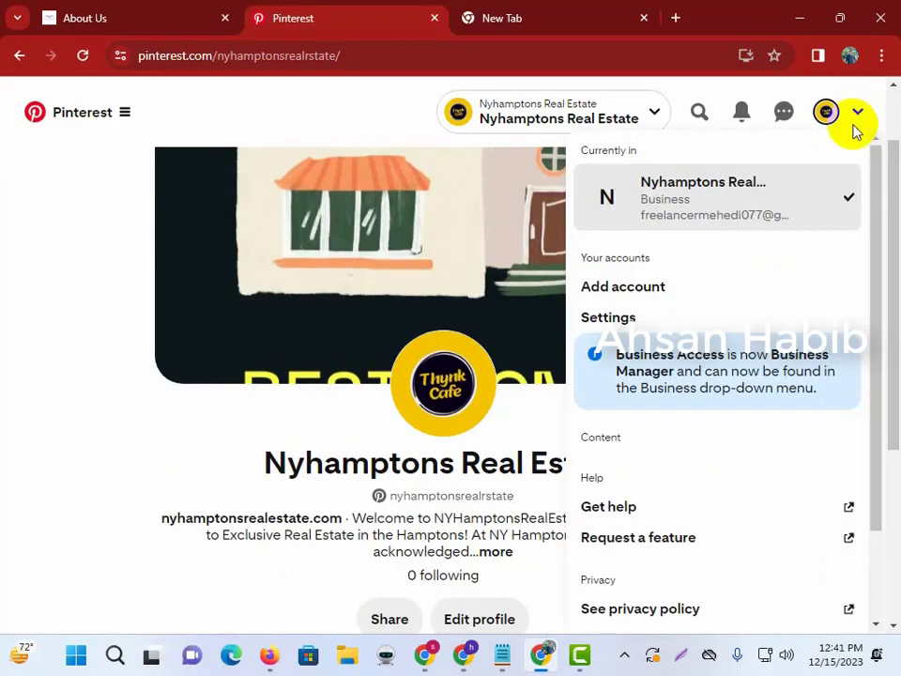
{"action": "left_click", "coordinate": [4, 379]}
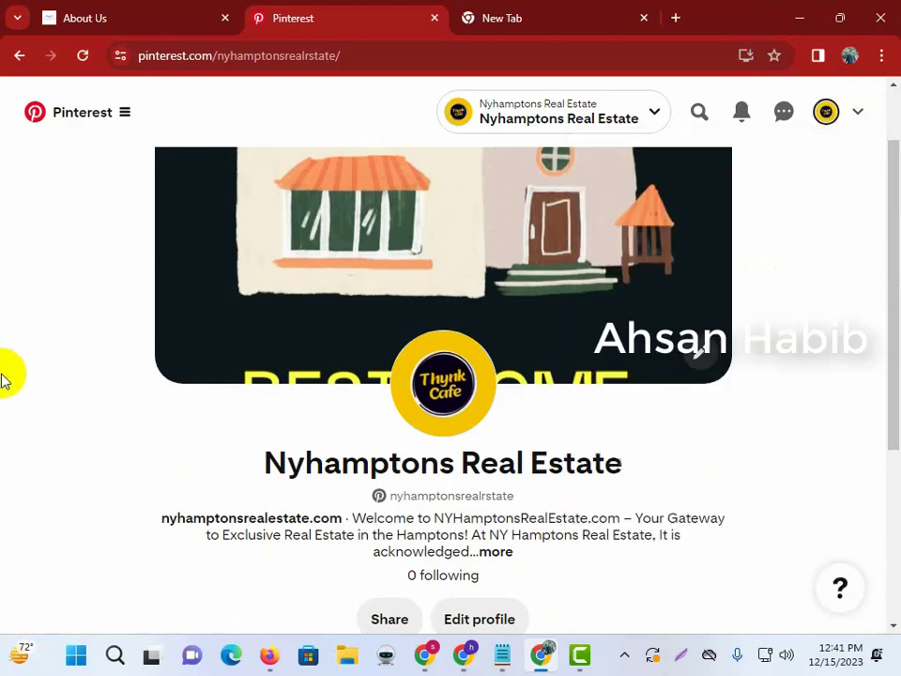
{"action": "left_click", "coordinate": [824, 115]}
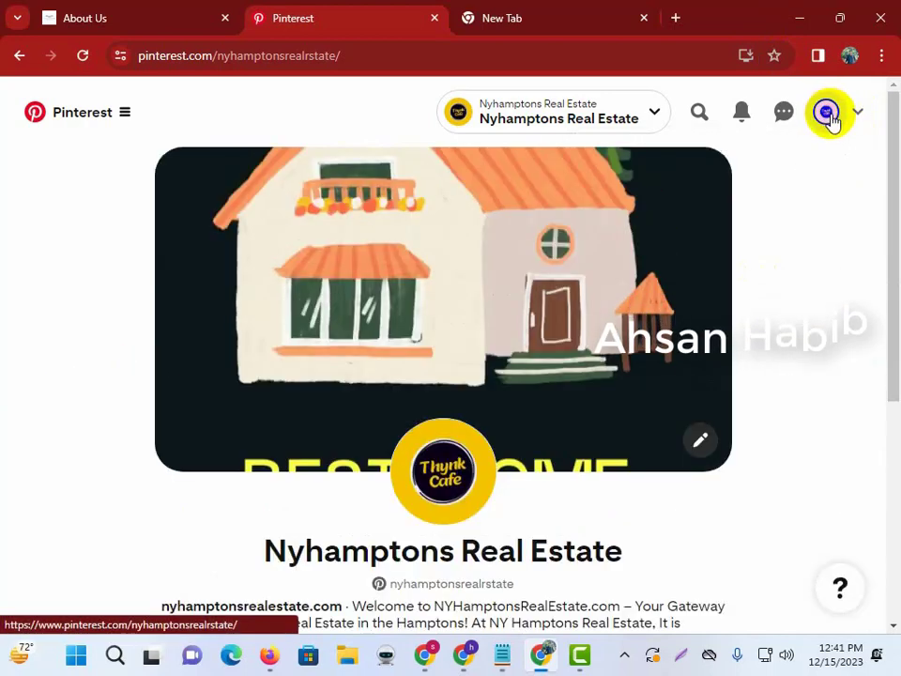
{"action": "scroll", "coordinate": [764, 312], "scroll_direction": "down", "scroll_amount": 5}
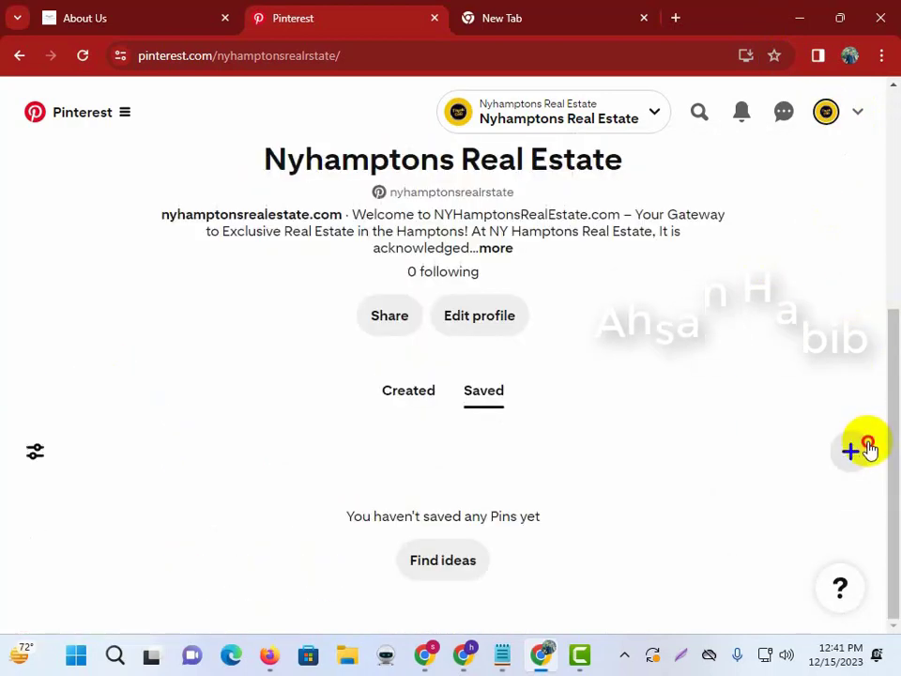
{"action": "left_click", "coordinate": [859, 449]}
{"action": "left_click", "coordinate": [776, 561]}
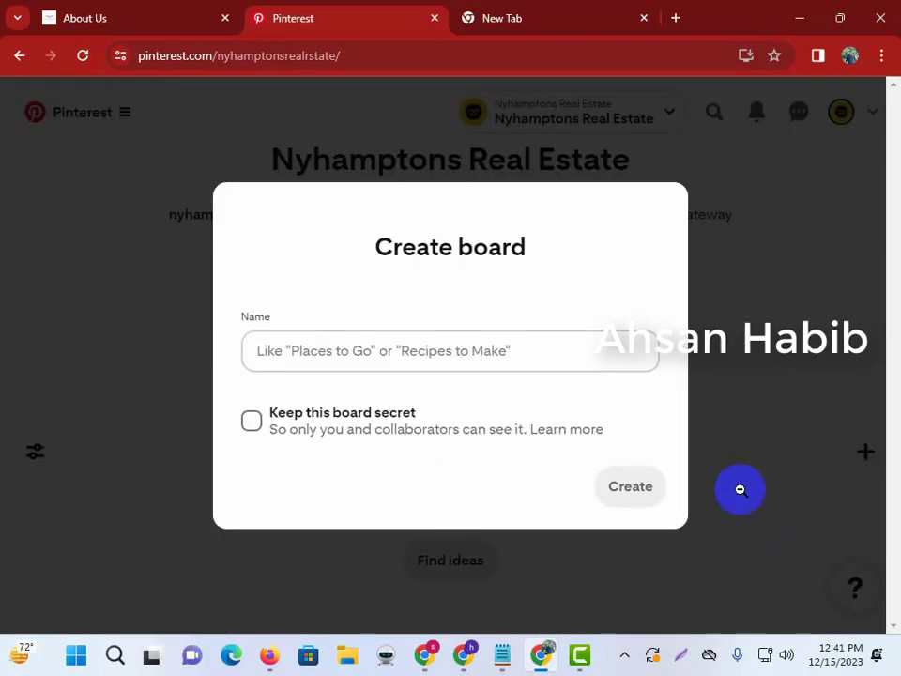
Name the board 'Real Estate Agent' using text from the About Us page, and create it.
{"action": "left_click", "coordinate": [387, 350]}
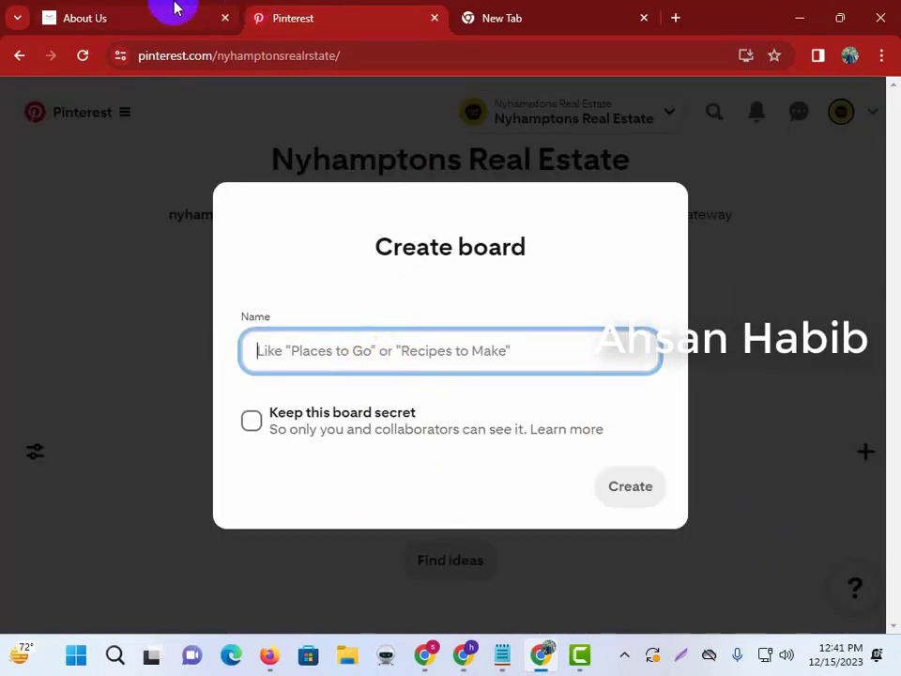
{"action": "left_click", "coordinate": [175, 8]}
{"action": "scroll", "coordinate": [469, 254], "scroll_direction": "up", "scroll_amount": 3}
{"action": "scroll", "coordinate": [639, 357], "scroll_direction": "down", "scroll_amount": 5}
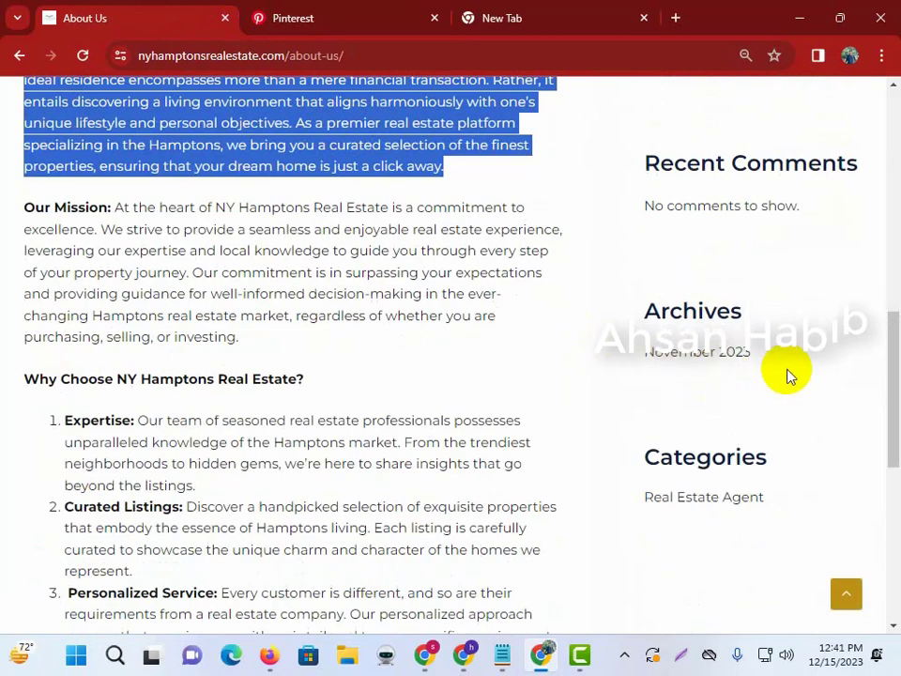
{"action": "scroll", "coordinate": [789, 375], "scroll_direction": "down", "scroll_amount": 2}
{"action": "left_click_drag", "start_coordinate": [780, 322], "coordinate": [648, 322]}
{"action": "key", "text": "ctrl+c"}
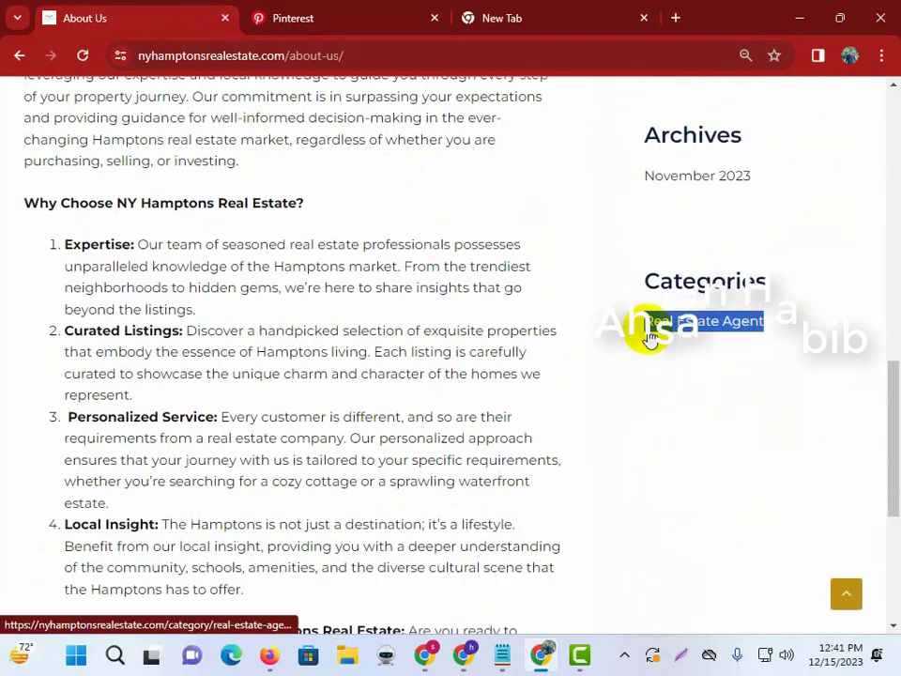
{"action": "left_click", "coordinate": [340, 8]}
{"action": "key", "text": "ctrl+v"}
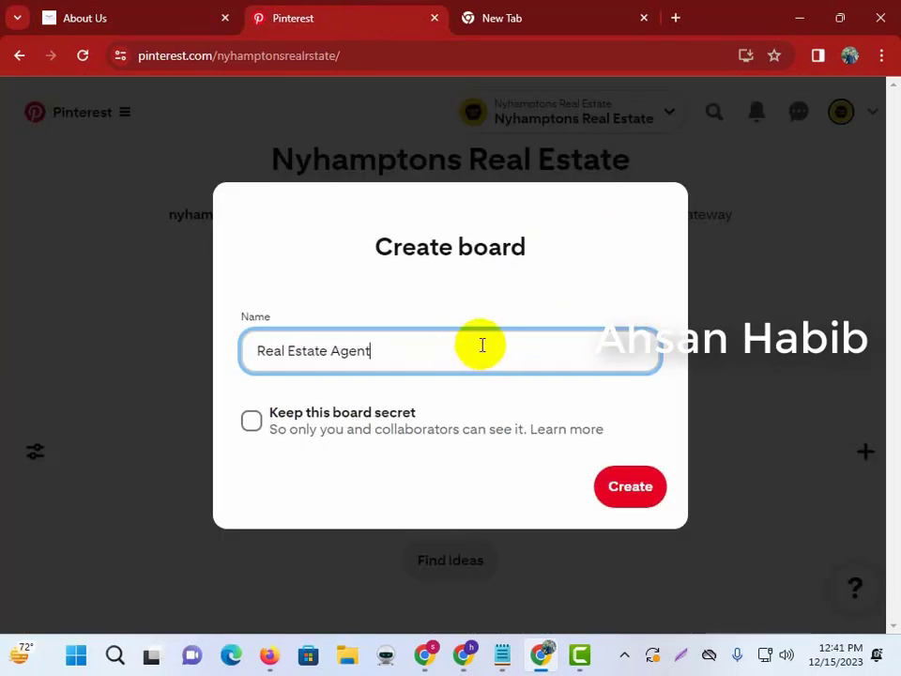
{"action": "left_click", "coordinate": [602, 496]}
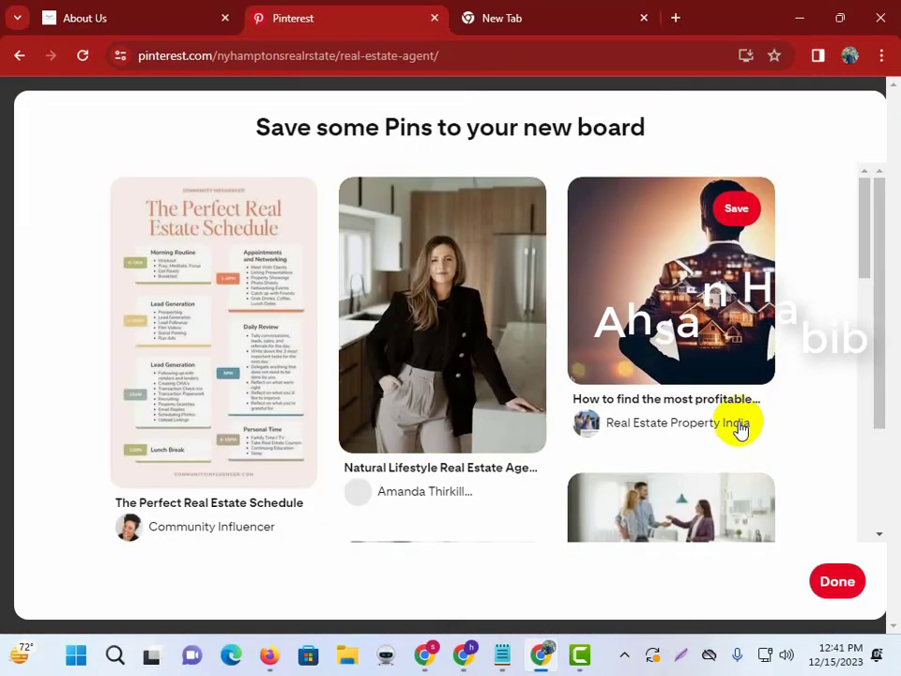
{"action": "left_click", "coordinate": [839, 580]}
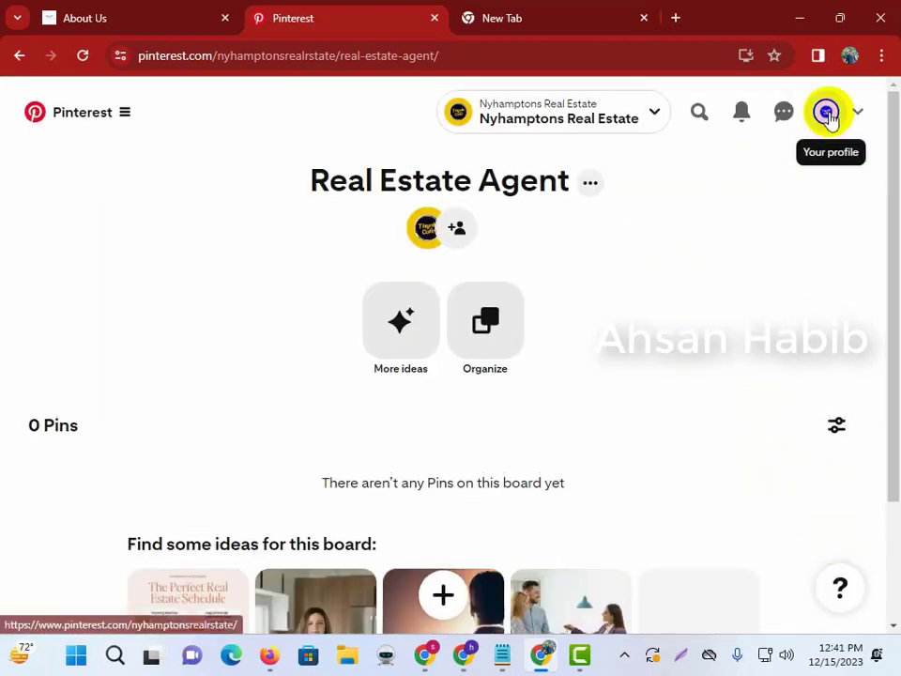
Create a board named 'Real Estate' by trimming 'Agent' from the suggested name.
{"action": "left_click", "coordinate": [827, 112]}
{"action": "scroll", "coordinate": [688, 473], "scroll_direction": "down", "scroll_amount": 5}
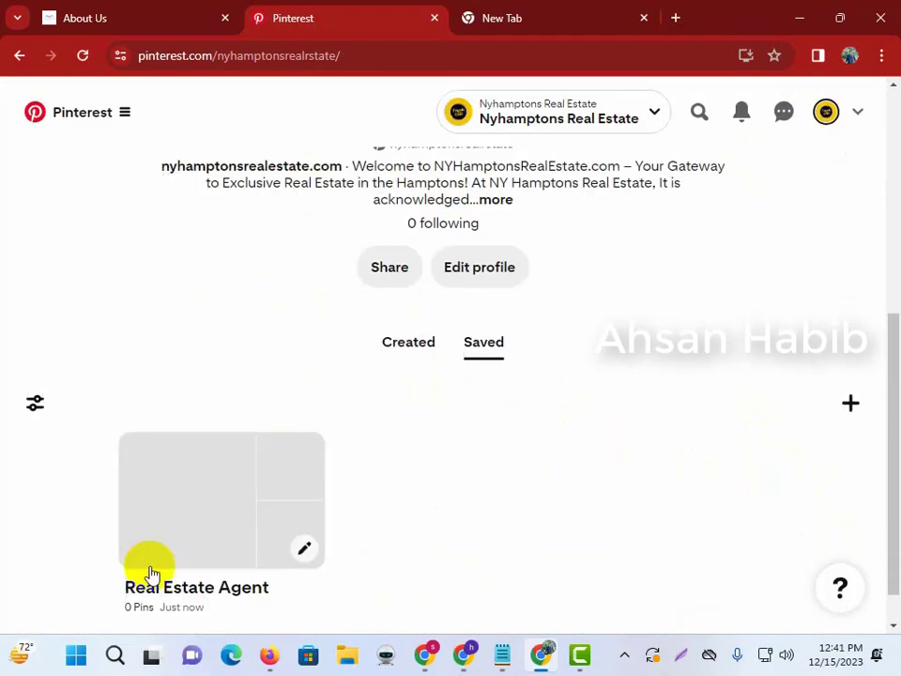
{"action": "left_click", "coordinate": [851, 404]}
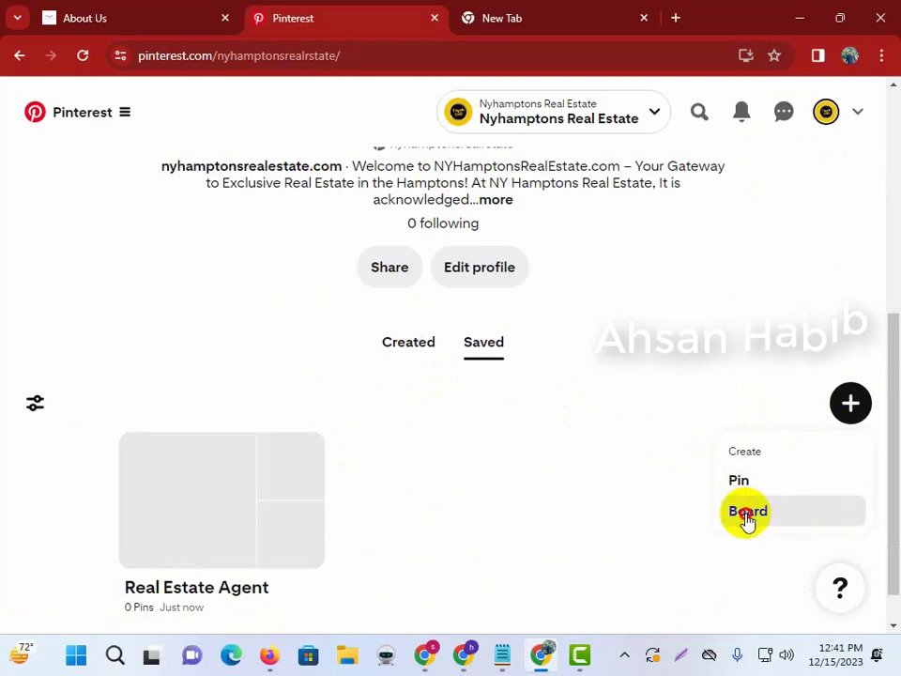
{"action": "left_click", "coordinate": [746, 515]}
{"action": "left_click", "coordinate": [354, 352]}
{"action": "left_click", "coordinate": [394, 393]}
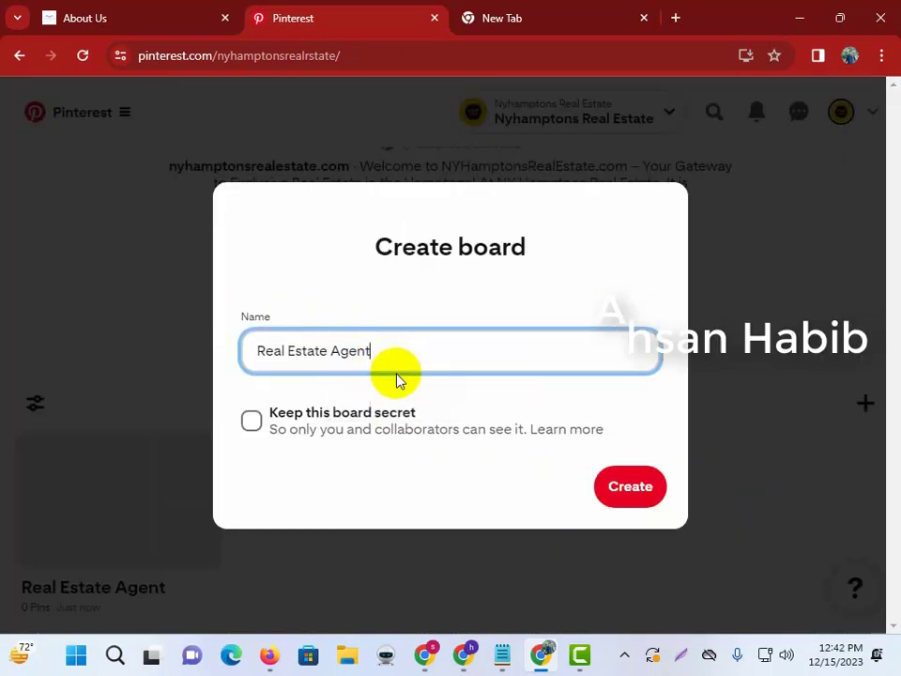
{"action": "double_click", "coordinate": [343, 354]}
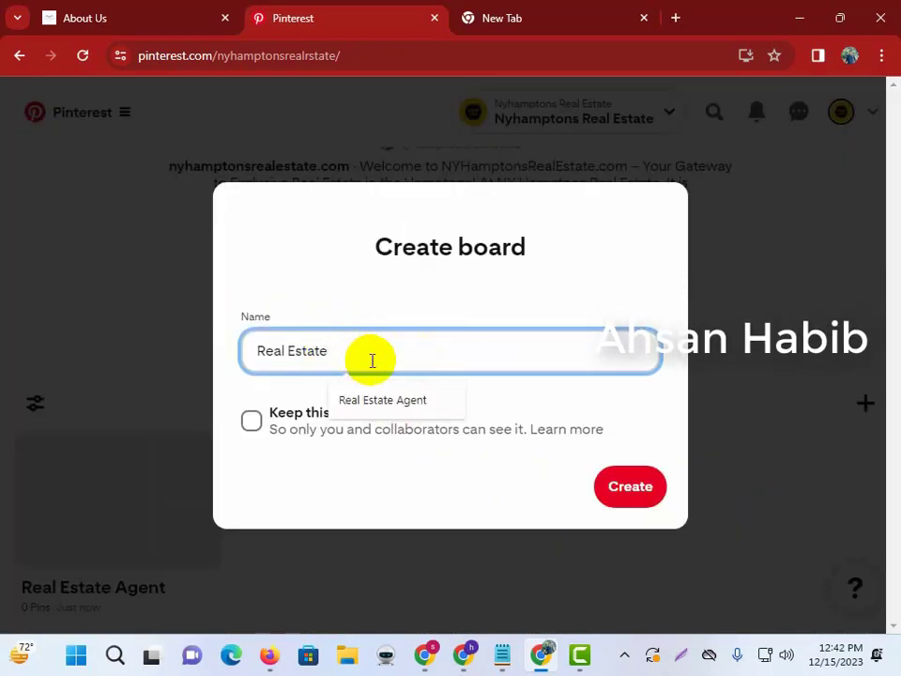
{"action": "left_click", "coordinate": [631, 487]}
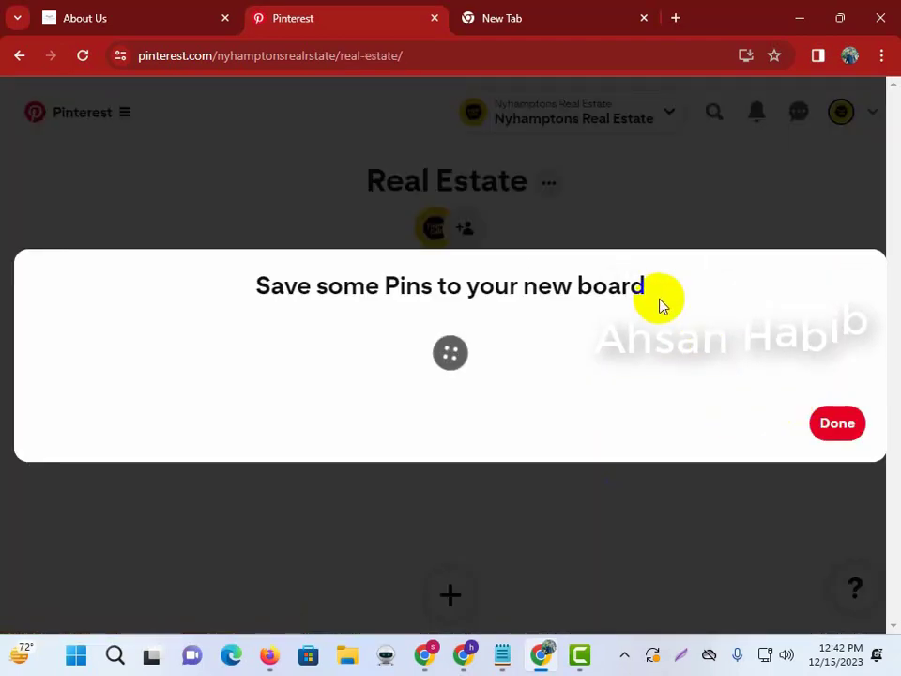
{"action": "scroll", "coordinate": [791, 538], "scroll_direction": "down", "scroll_amount": 3}
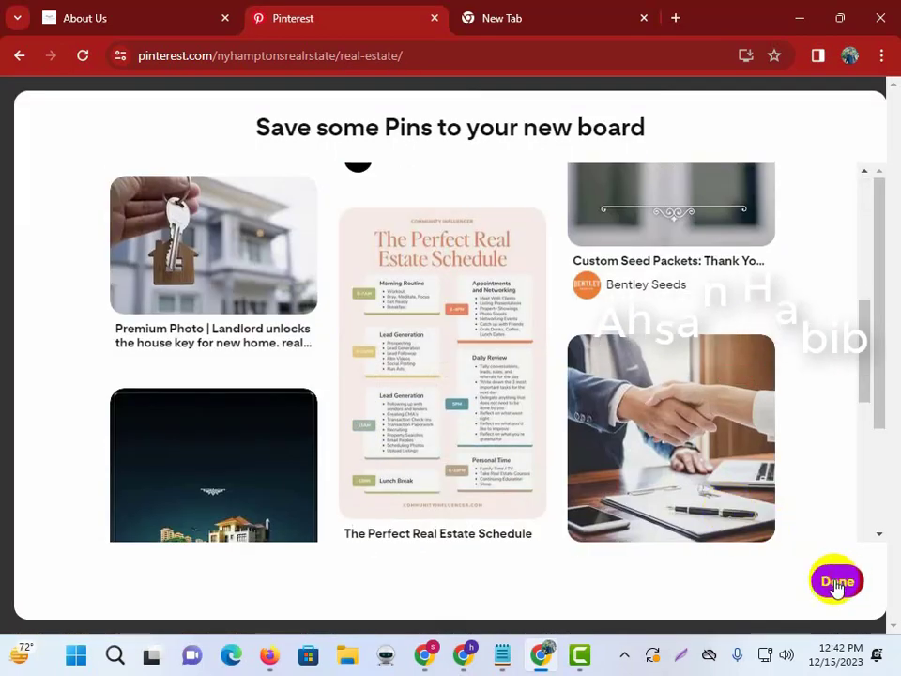
{"action": "left_click", "coordinate": [836, 584]}
Return to the profile and start another new board, then switch to a new browser tab.
{"action": "scroll", "coordinate": [500, 439], "scroll_direction": "down", "scroll_amount": 2}
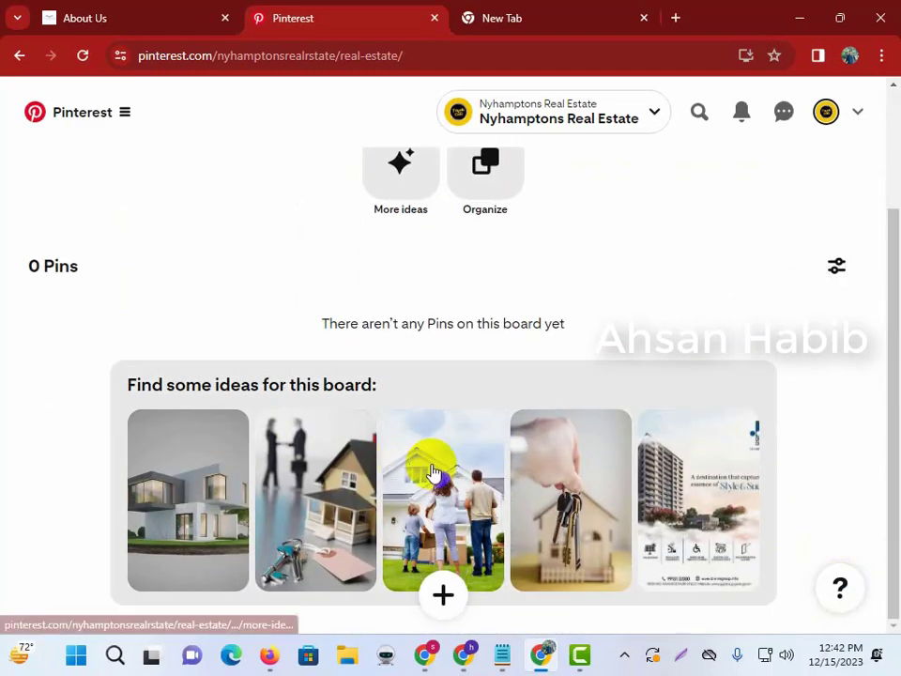
{"action": "scroll", "coordinate": [785, 201], "scroll_direction": "up", "scroll_amount": 2}
{"action": "left_click", "coordinate": [825, 111]}
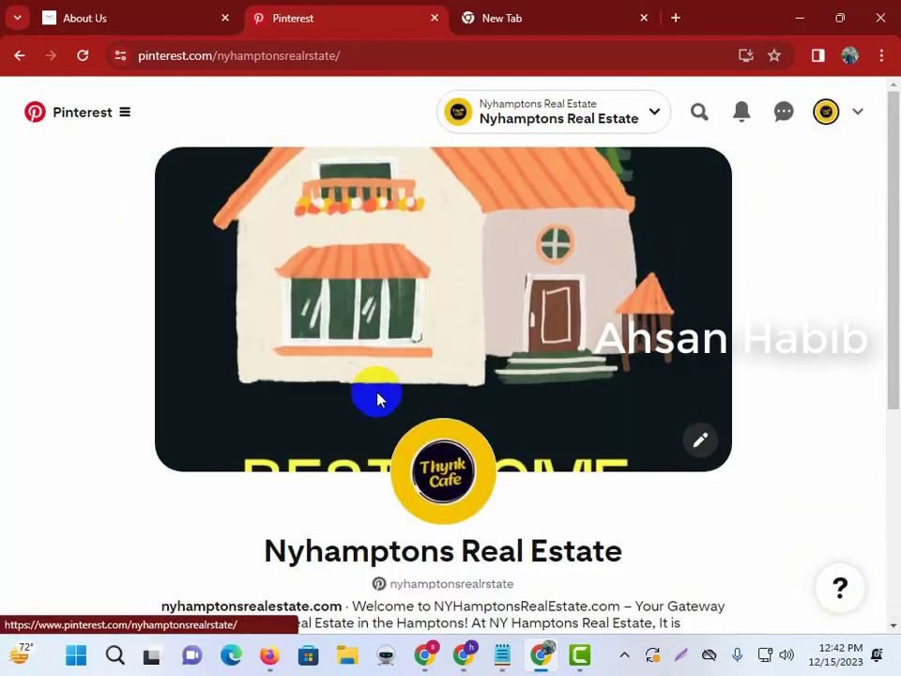
{"action": "scroll", "coordinate": [377, 401], "scroll_direction": "down", "scroll_amount": 5}
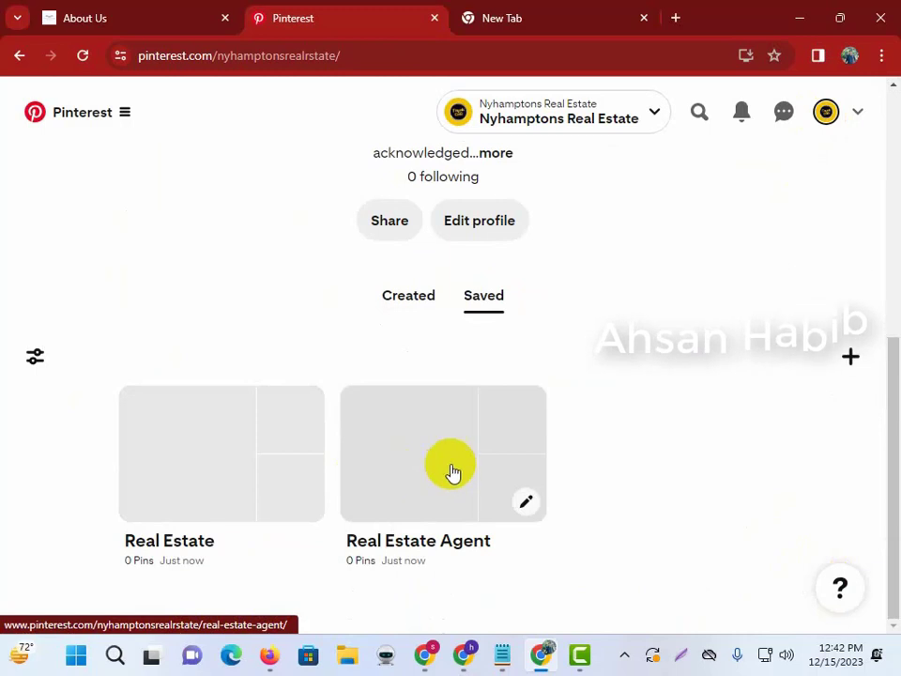
{"action": "left_click", "coordinate": [850, 357]}
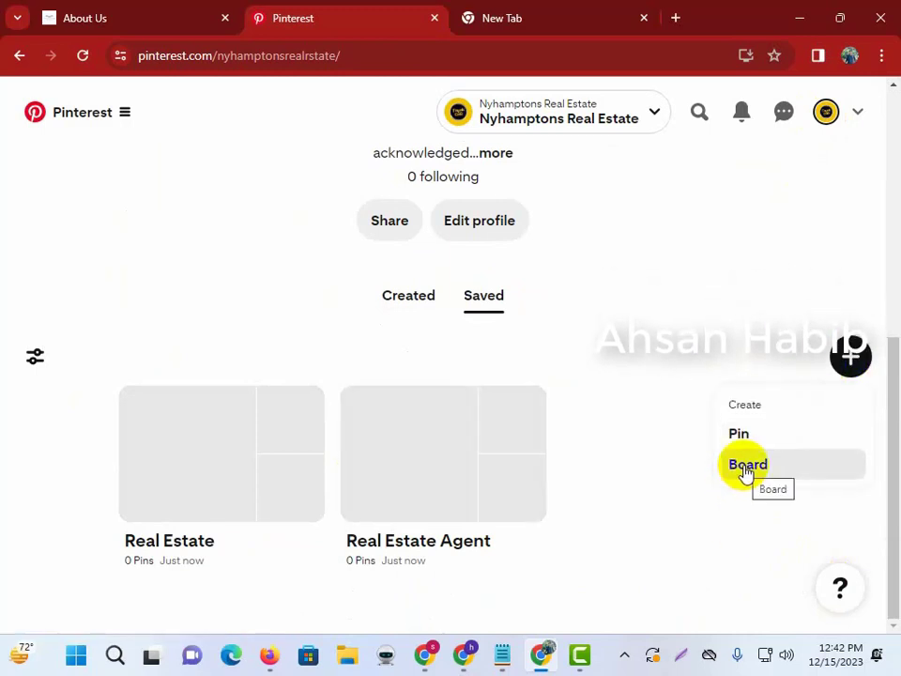
{"action": "left_click", "coordinate": [748, 467]}
{"action": "left_click", "coordinate": [504, 16]}
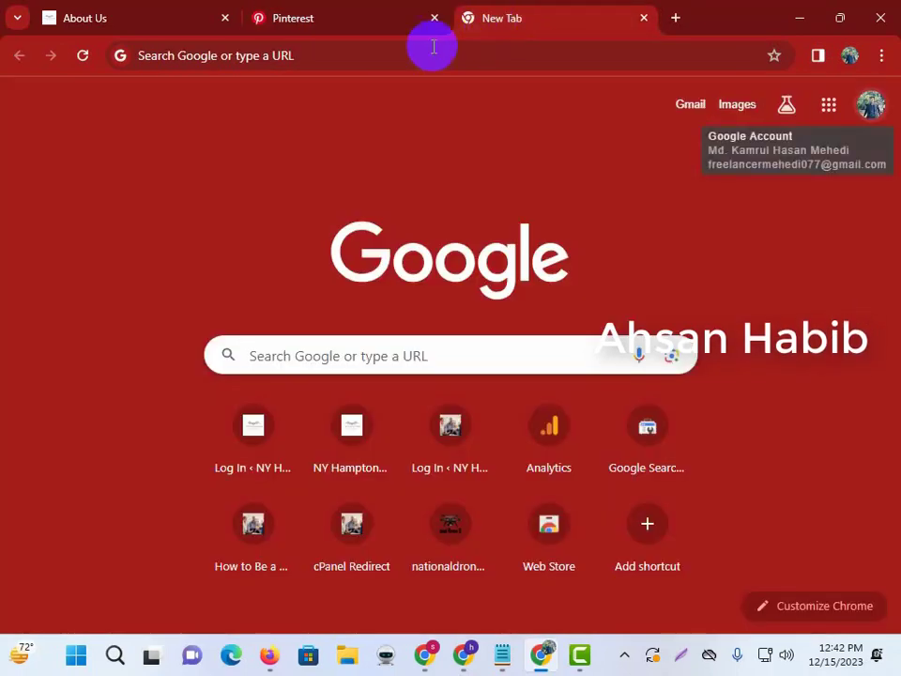
Search Google for 'real estate business' and copy the query text for the board name.
{"action": "left_click", "coordinate": [434, 47]}
{"action": "key", "text": "ctrl+v"}
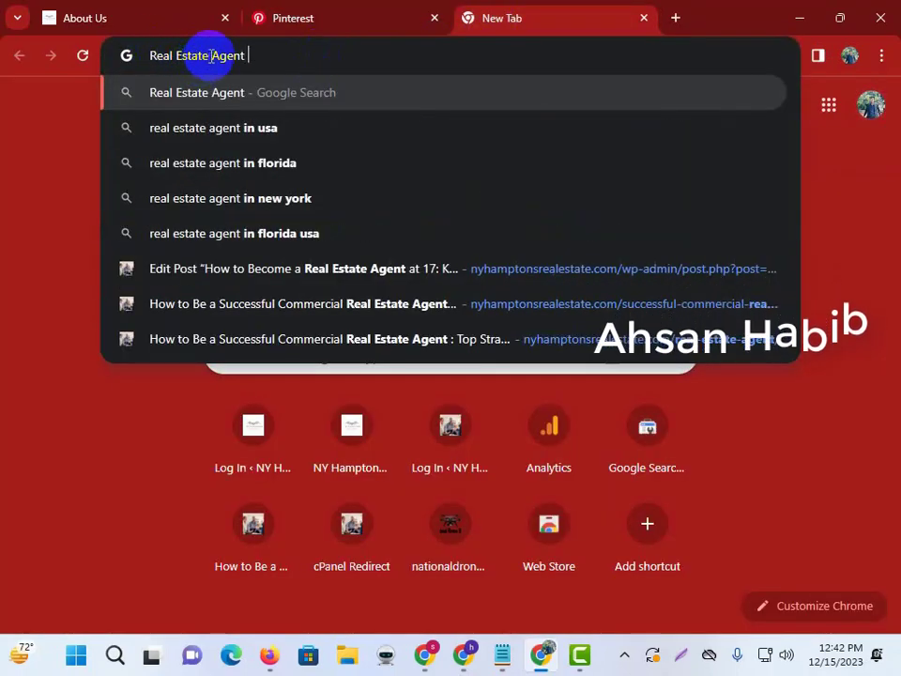
{"action": "key", "text": "BackSpace"}
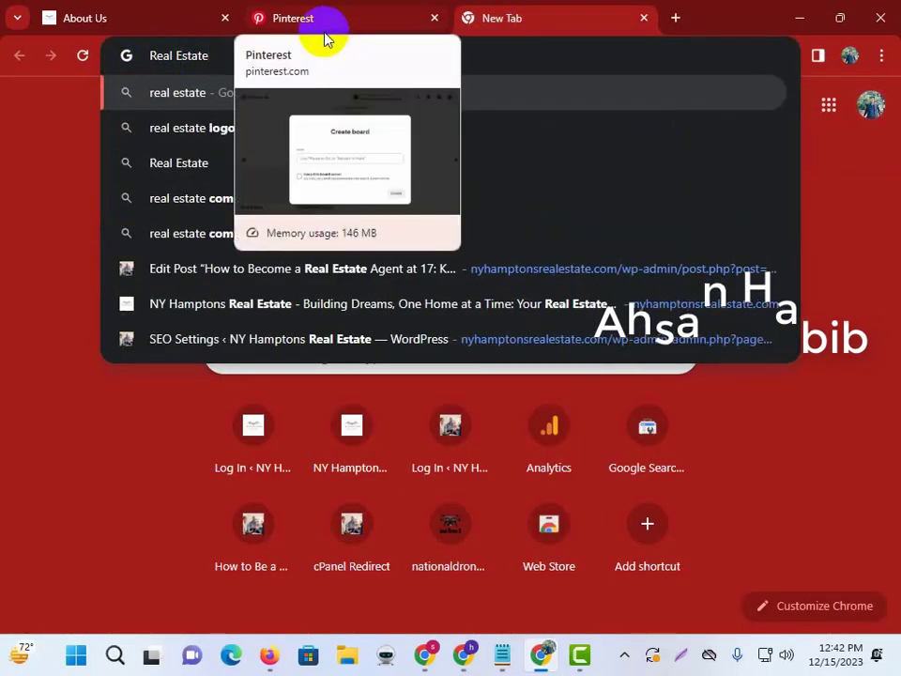
{"action": "left_click", "coordinate": [343, 108]}
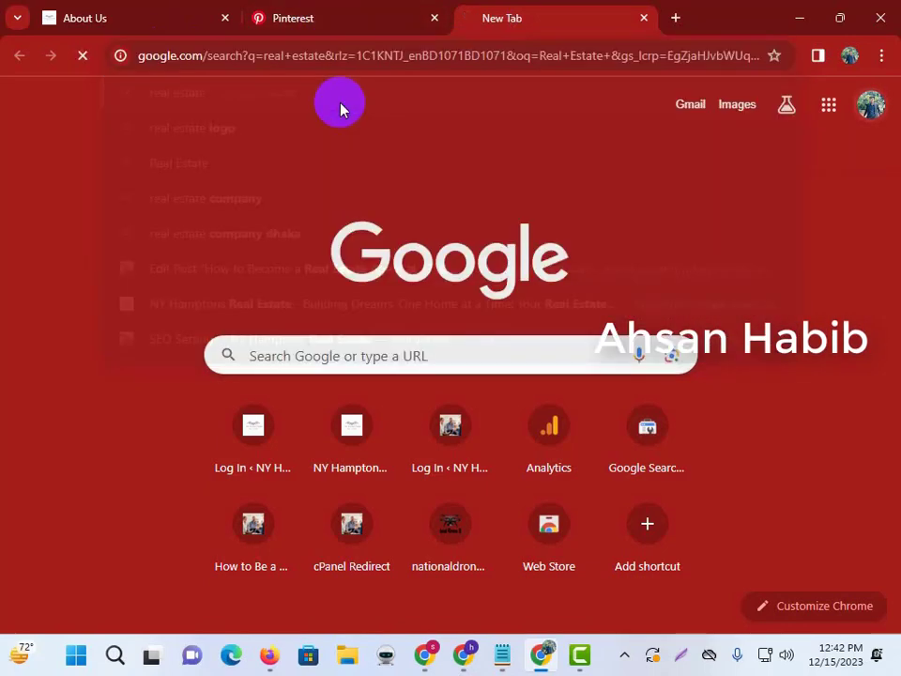
{"action": "left_click", "coordinate": [271, 115]}
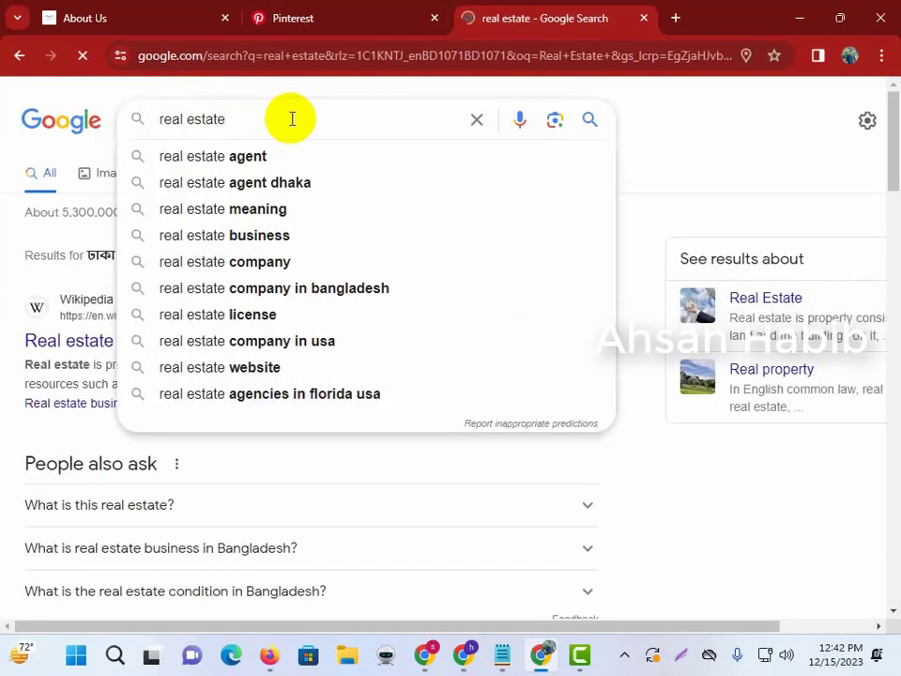
{"action": "left_click", "coordinate": [272, 236]}
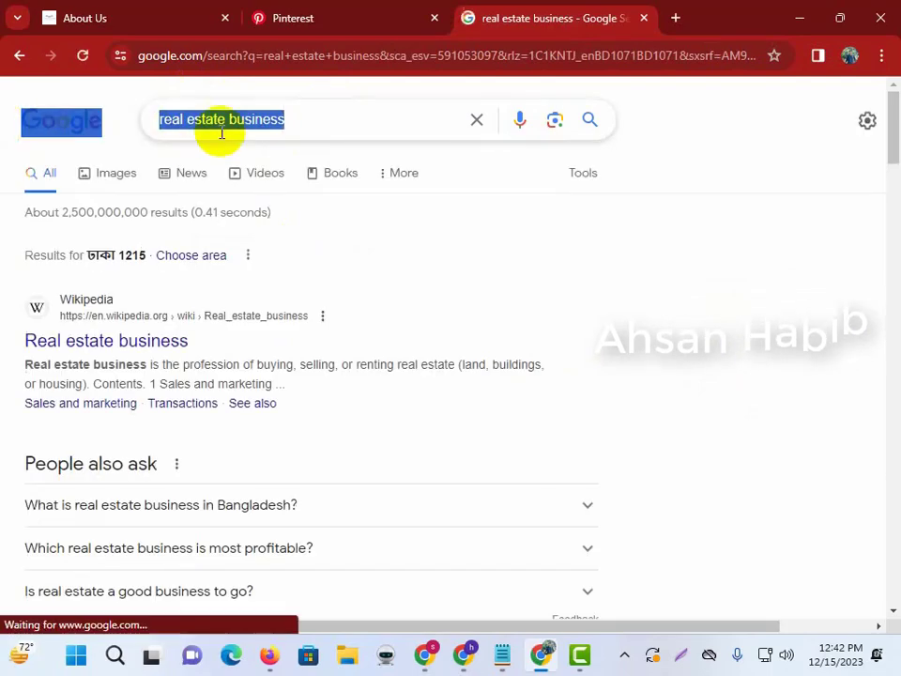
{"action": "double_click", "coordinate": [257, 120]}
{"action": "key", "text": "ctrl+a"}
{"action": "key", "text": "ctrl+c"}
{"action": "left_click", "coordinate": [141, 11]}
{"action": "left_click", "coordinate": [291, 18]}
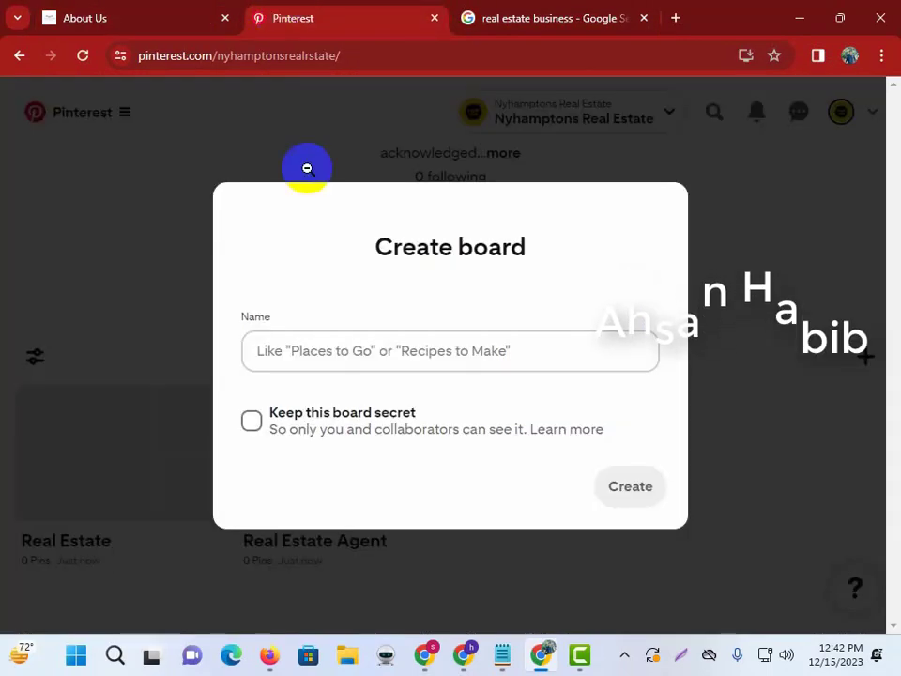
Create a board named 'Real Estate Business' from the pasted query text.
{"action": "left_click", "coordinate": [332, 346]}
{"action": "key", "text": "ctrl+v"}
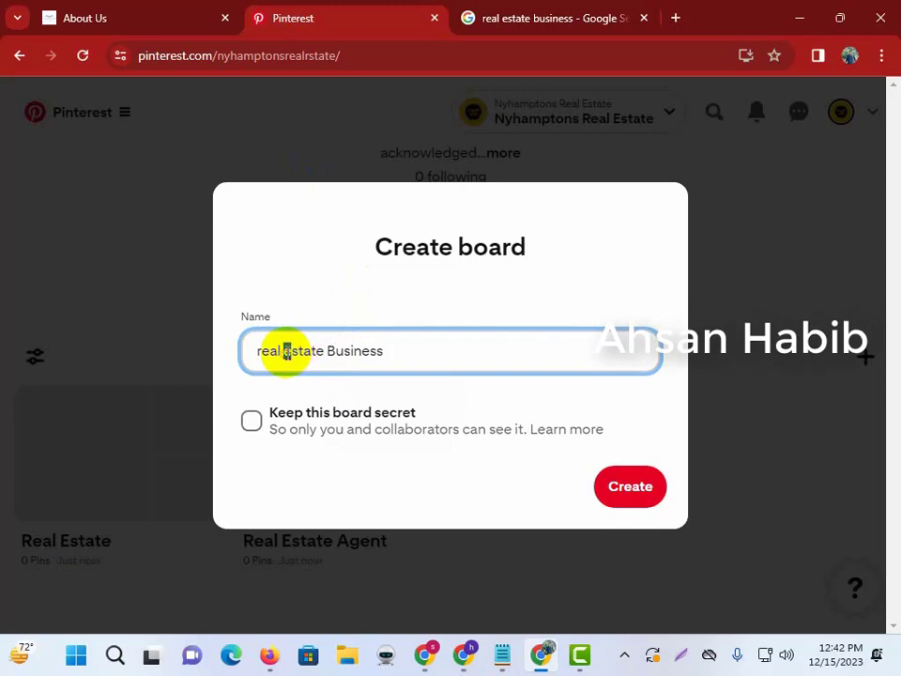
{"action": "type", "text": "R"}
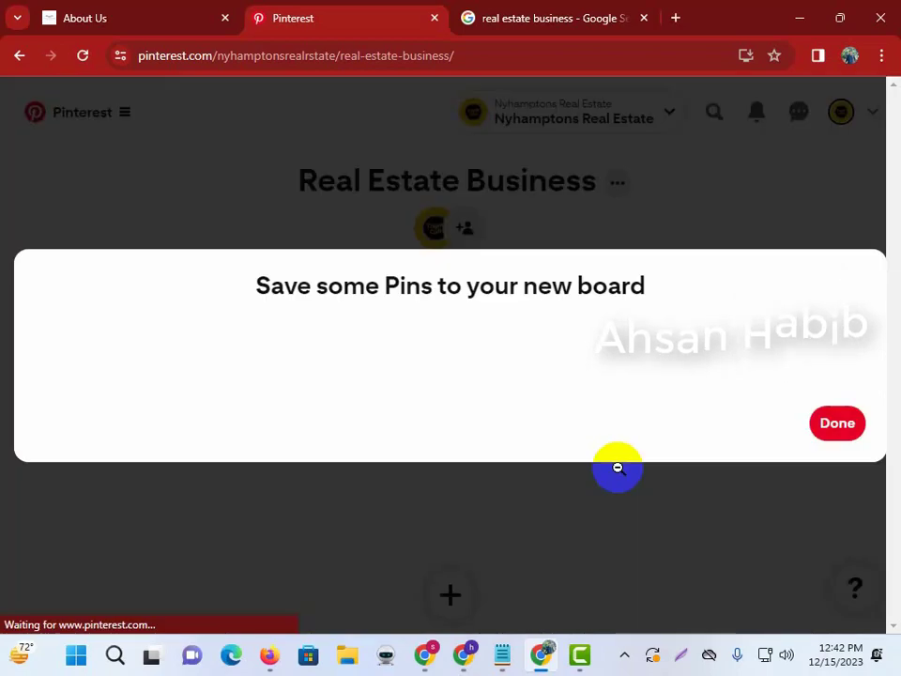
{"action": "left_click", "coordinate": [820, 438]}
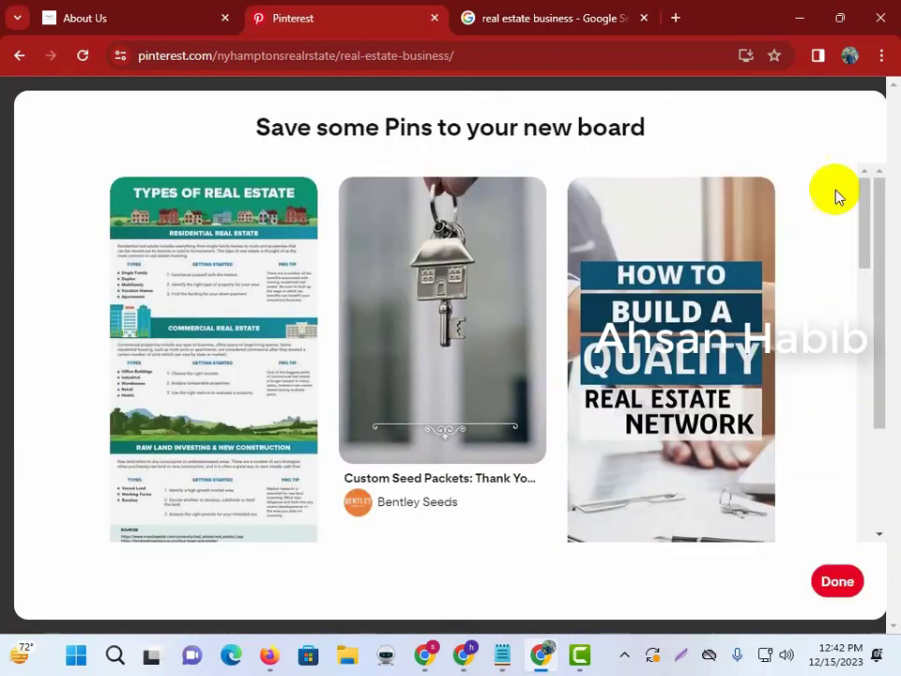
{"action": "left_click", "coordinate": [837, 581]}
Return to the profile to check all three real estate boards, then switch to Notepad.
{"action": "left_click", "coordinate": [826, 111]}
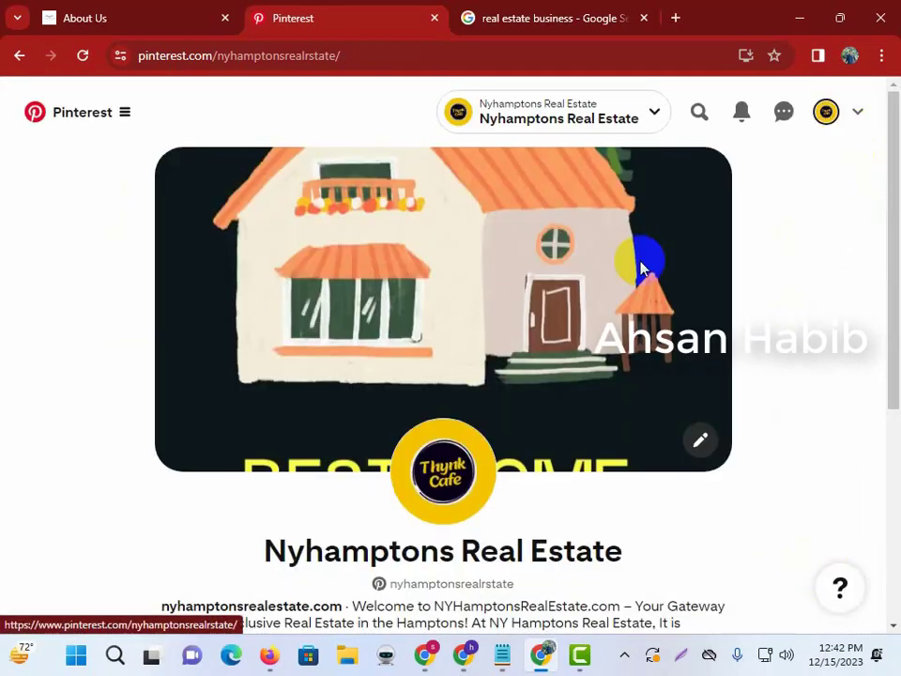
{"action": "scroll", "coordinate": [482, 392], "scroll_direction": "down", "scroll_amount": 5}
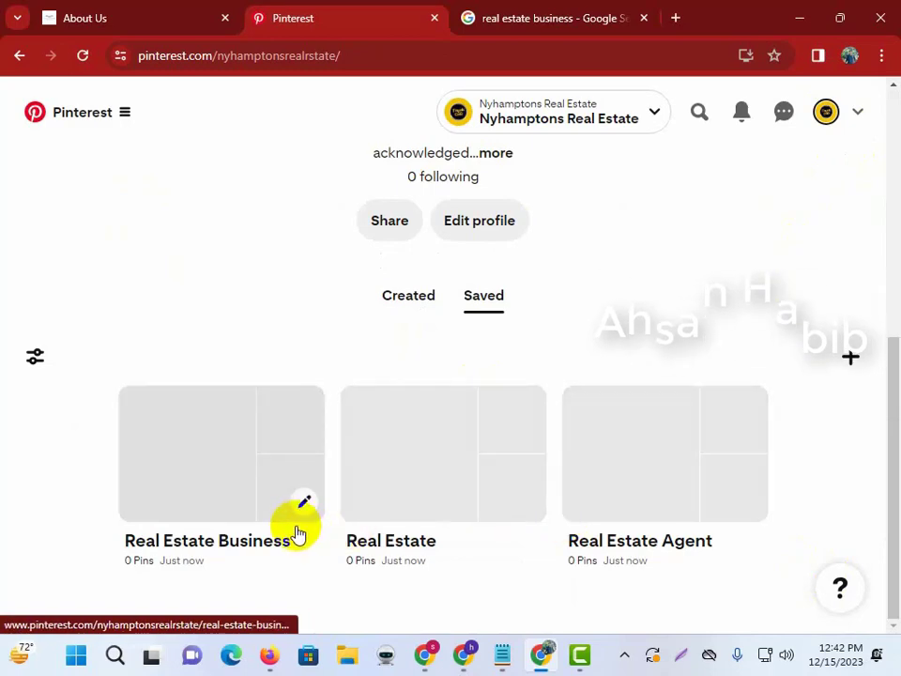
{"action": "scroll", "coordinate": [503, 467], "scroll_direction": "up", "scroll_amount": 4}
{"action": "scroll", "coordinate": [567, 489], "scroll_direction": "down", "scroll_amount": 3}
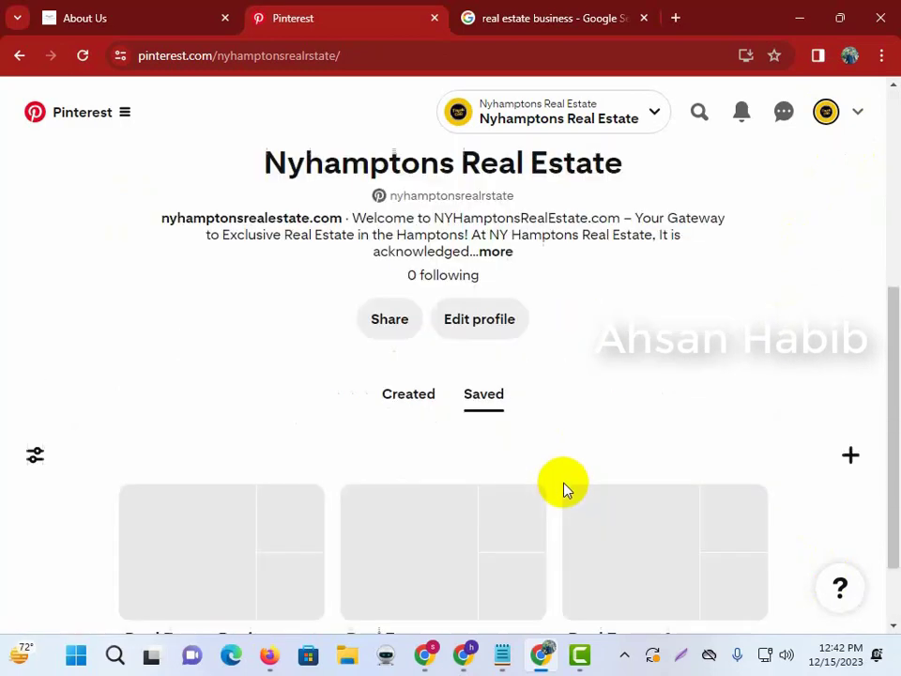
{"action": "left_click", "coordinate": [507, 660]}
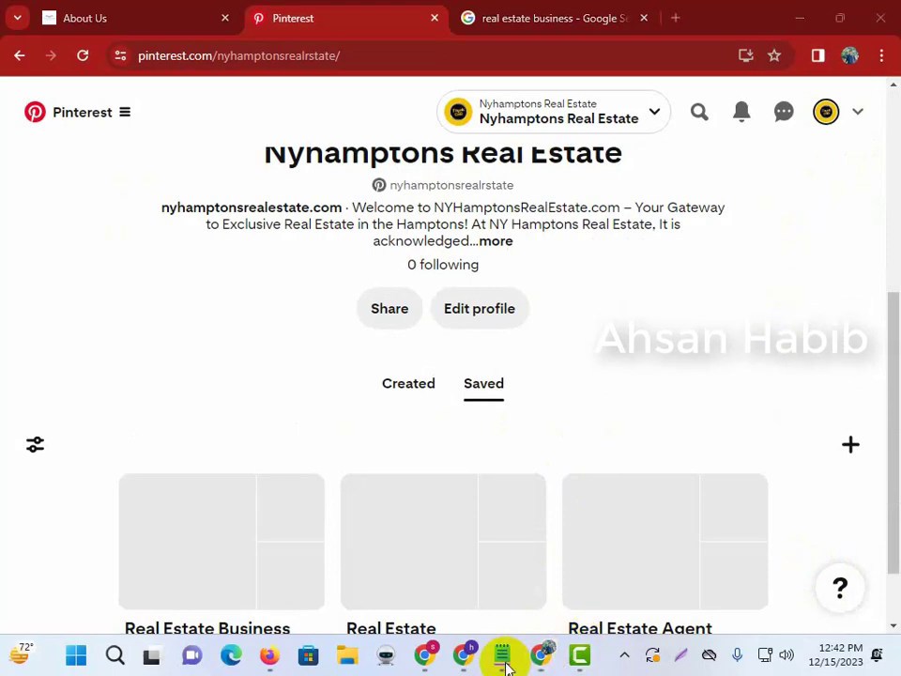
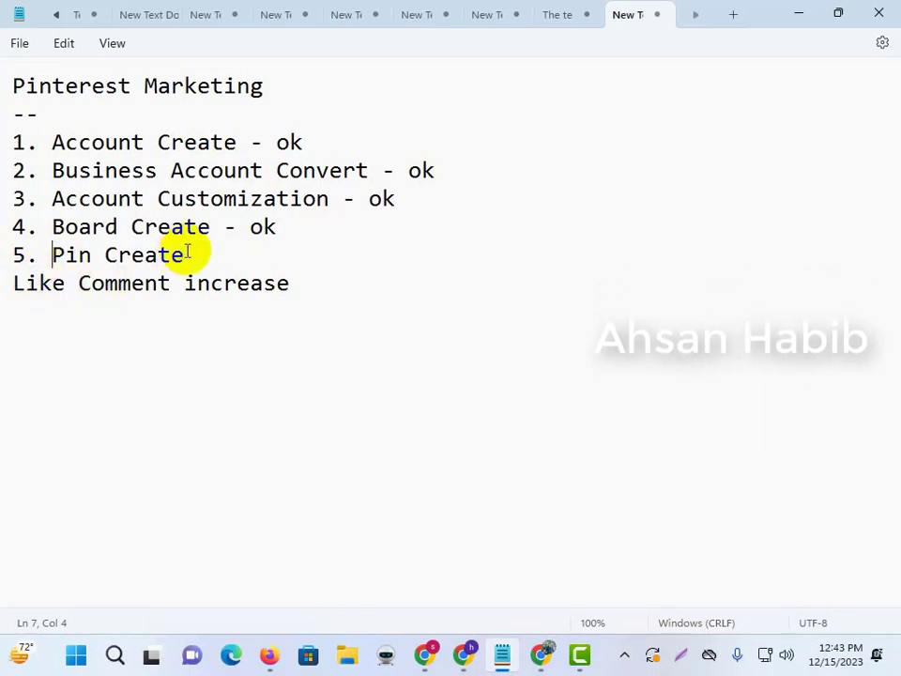
Add a dash after '5. Pin Create' in the Notepad checklist, then minimize Notepad.
{"action": "left_click", "coordinate": [111, 204]}
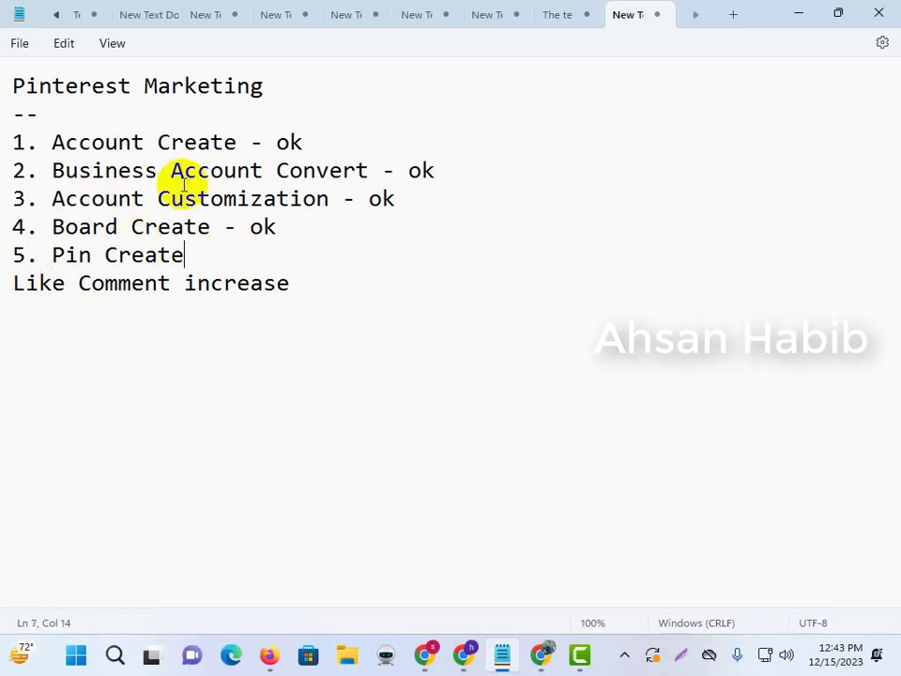
{"action": "left_click", "coordinate": [799, 14]}
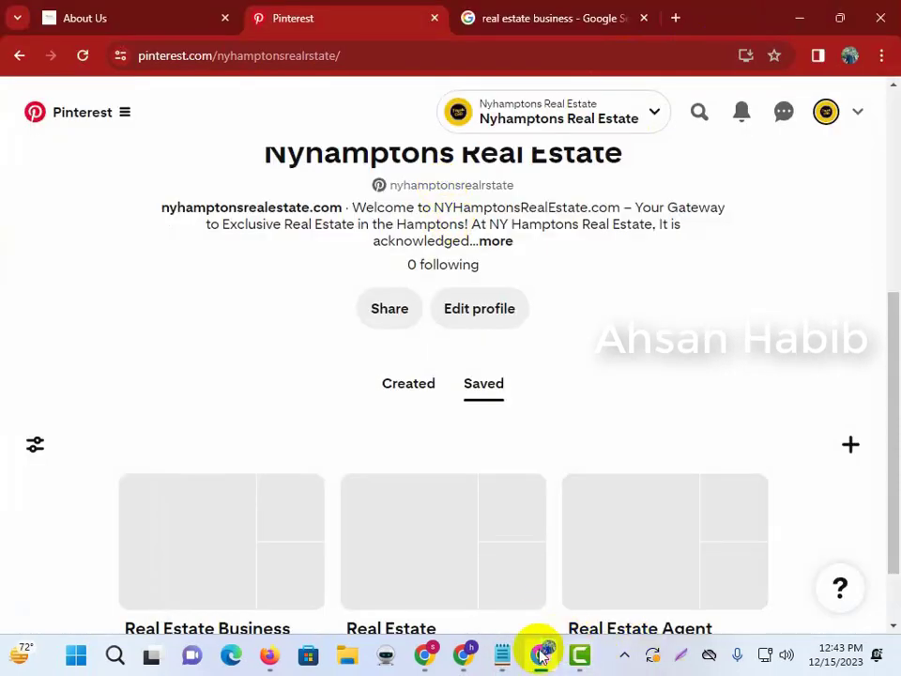
Return to the real estate website's window and open the commercial real estate agent blog post.
{"action": "left_click", "coordinate": [430, 660]}
{"action": "left_click", "coordinate": [461, 657]}
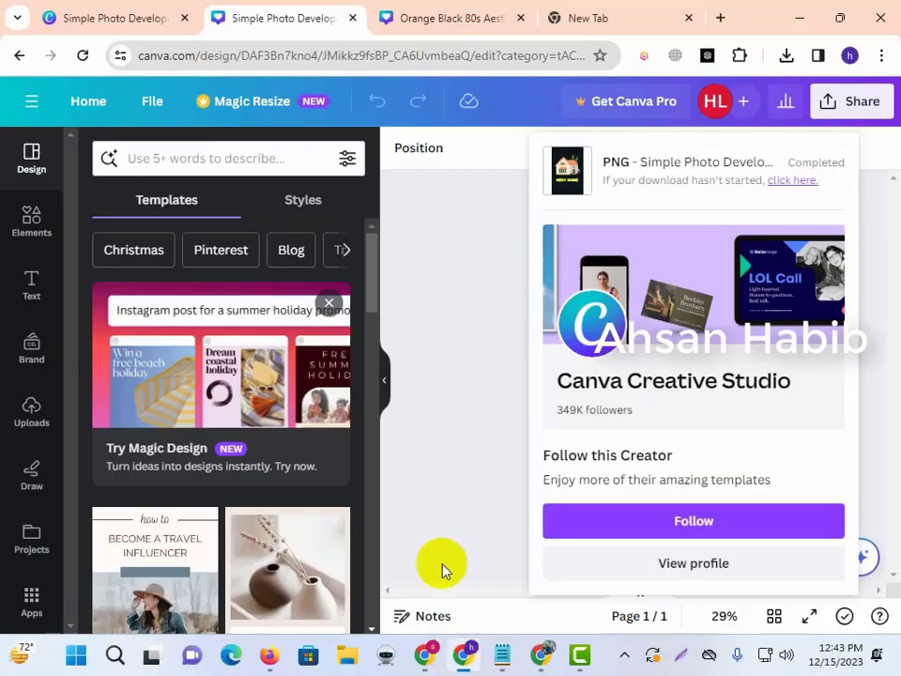
{"action": "left_click", "coordinate": [422, 653]}
{"action": "left_click", "coordinate": [537, 655]}
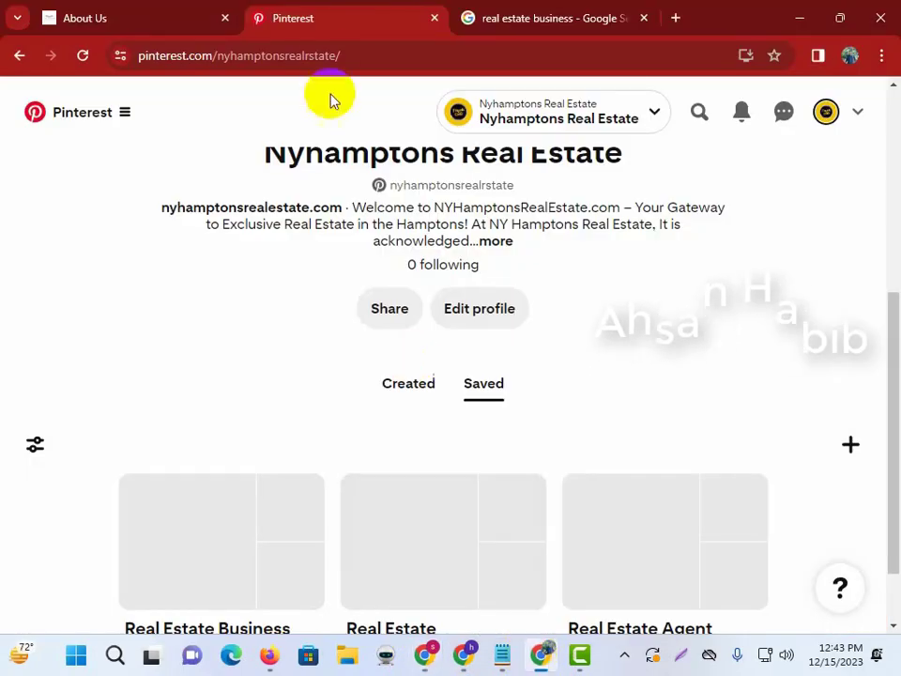
{"action": "left_click", "coordinate": [141, 8]}
{"action": "scroll", "coordinate": [217, 282], "scroll_direction": "up", "scroll_amount": 10}
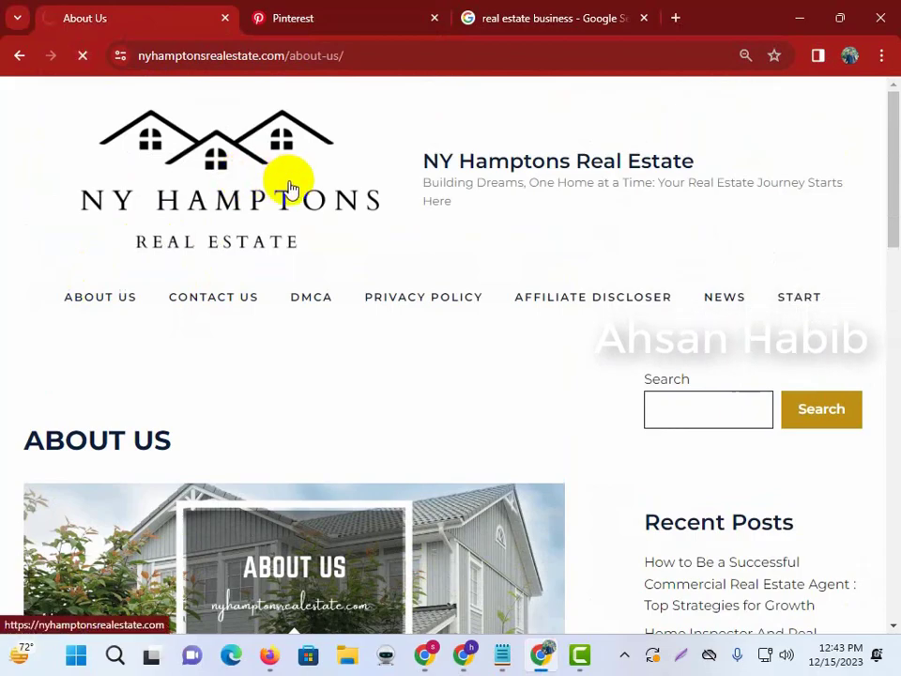
{"action": "scroll", "coordinate": [437, 543], "scroll_direction": "down", "scroll_amount": 2}
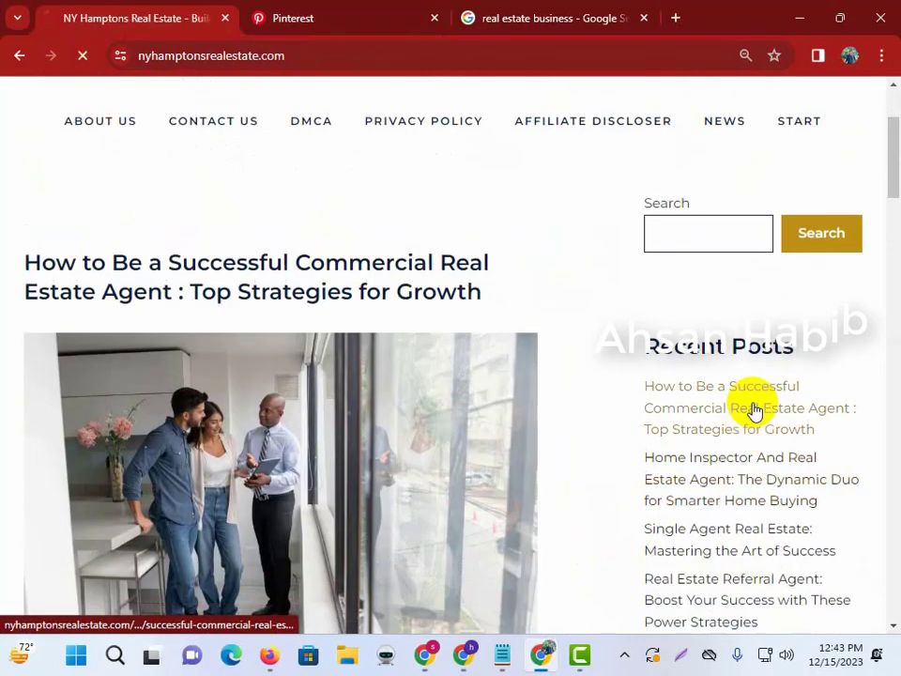
{"action": "left_click", "coordinate": [755, 412]}
{"action": "scroll", "coordinate": [302, 292], "scroll_direction": "down", "scroll_amount": 9}
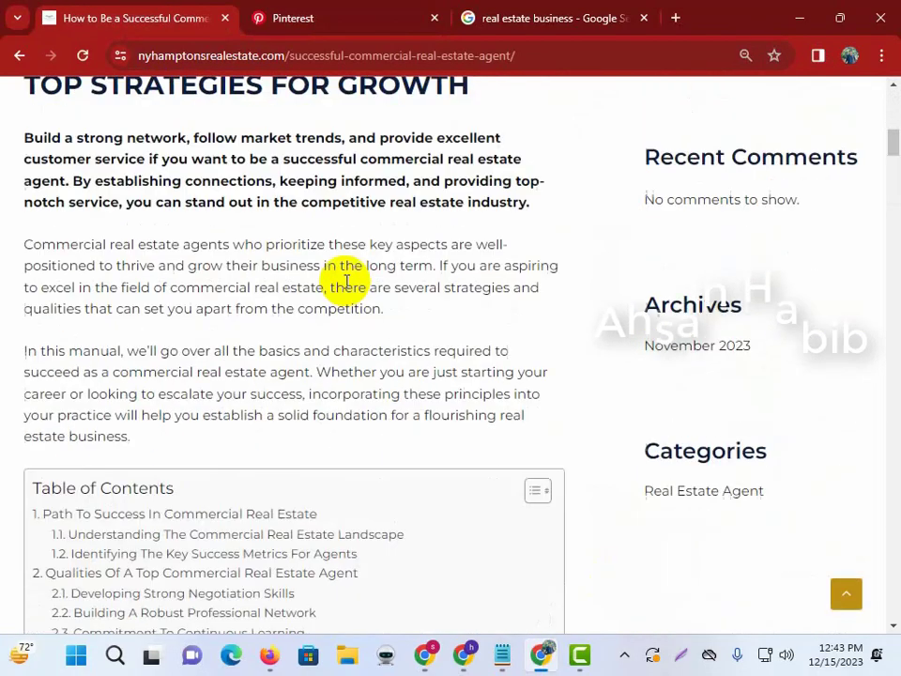
{"action": "scroll", "coordinate": [347, 282], "scroll_direction": "up", "scroll_amount": 5}
Save the post's main office-meeting photo to the Desktop.
{"action": "right_click", "coordinate": [316, 208]}
{"action": "left_click", "coordinate": [336, 221]}
{"action": "left_click", "coordinate": [287, 14]}
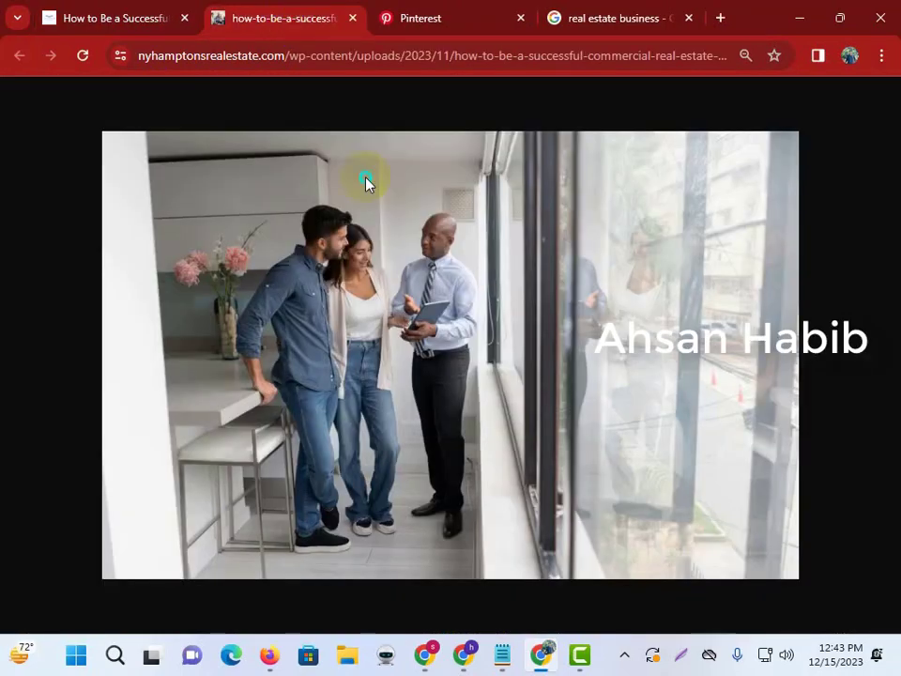
{"action": "right_click", "coordinate": [367, 183]}
{"action": "left_click", "coordinate": [396, 224]}
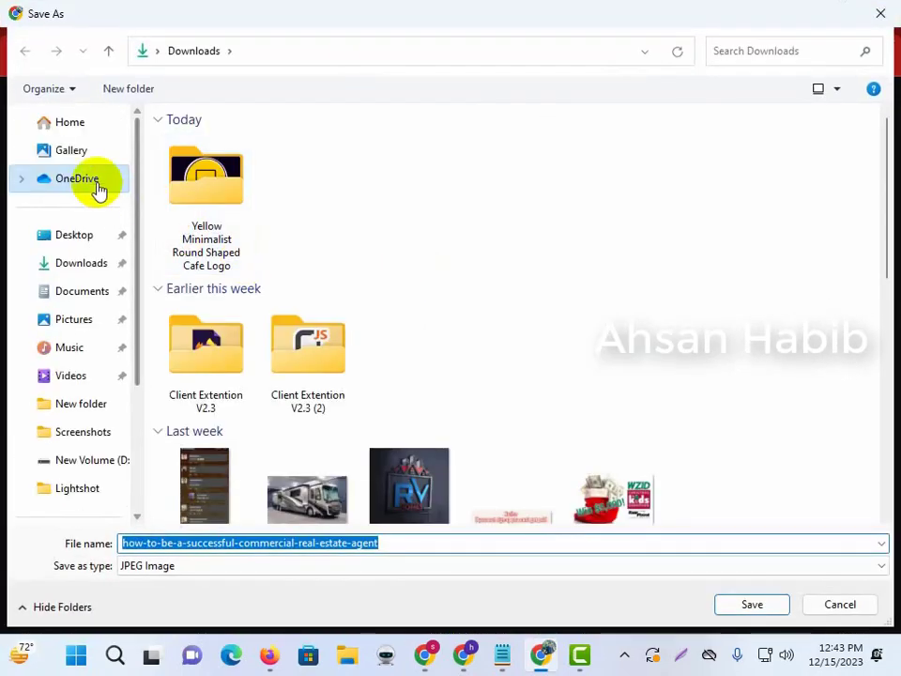
{"action": "left_click", "coordinate": [75, 235]}
{"action": "left_click", "coordinate": [752, 606]}
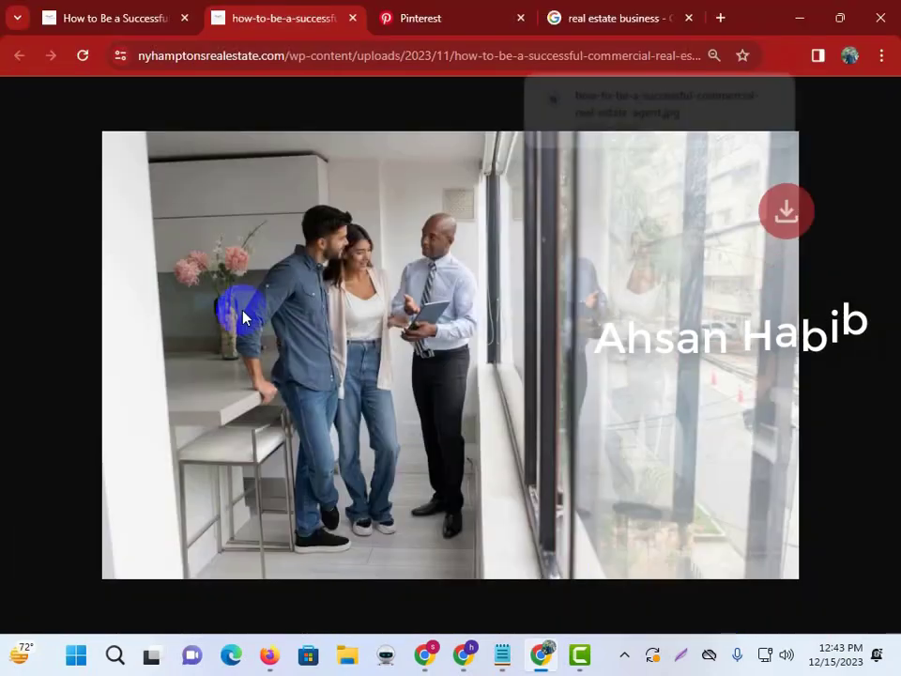
{"action": "left_click", "coordinate": [96, 13]}
Save the In The Black book cover image to the Desktop as well.
{"action": "scroll", "coordinate": [262, 302], "scroll_direction": "down", "scroll_amount": 8}
{"action": "scroll", "coordinate": [385, 404], "scroll_direction": "down", "scroll_amount": 15}
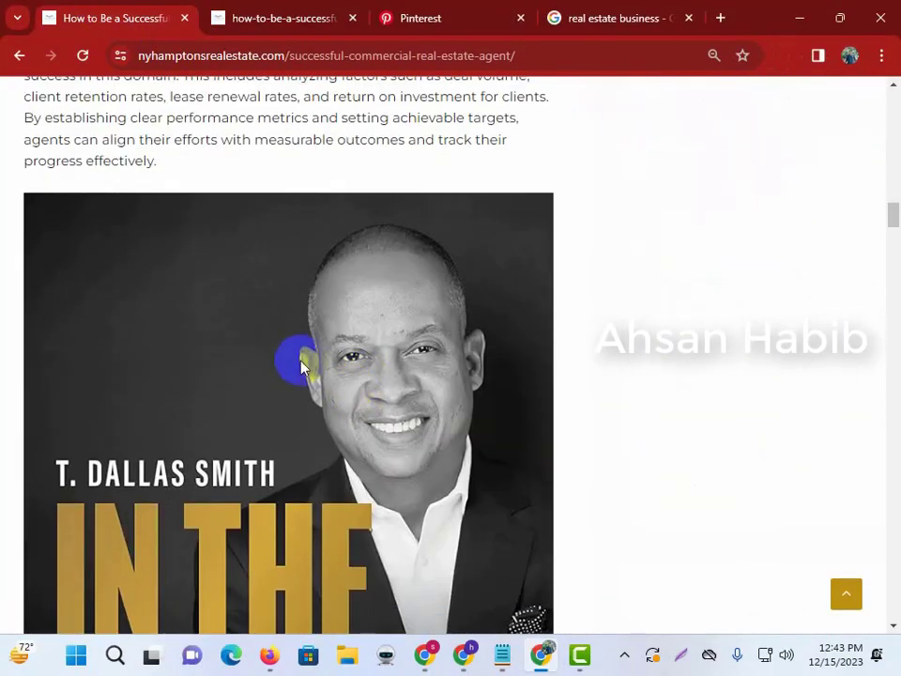
{"action": "right_click", "coordinate": [303, 362]}
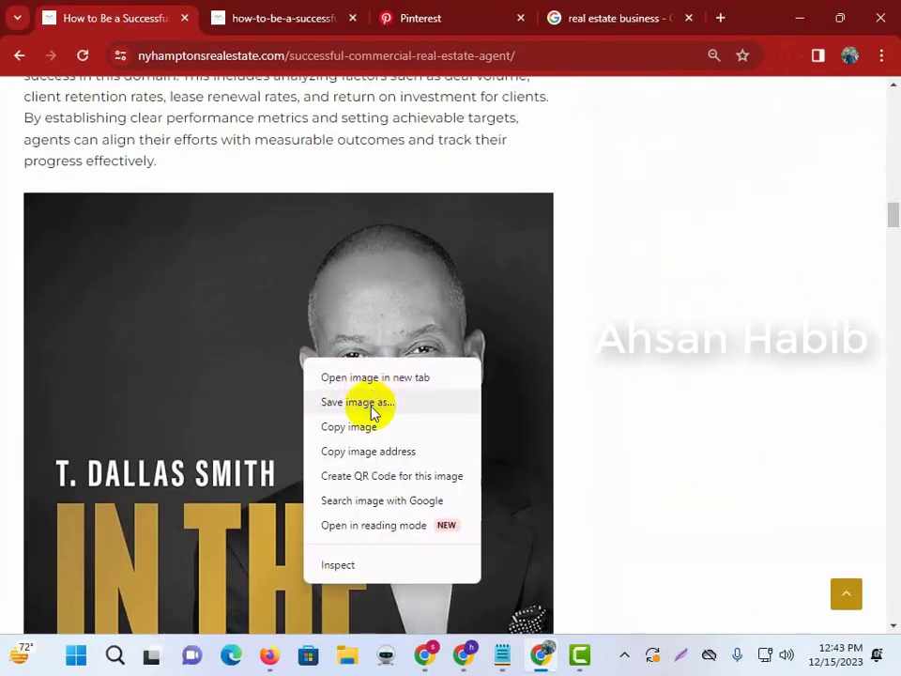
{"action": "left_click", "coordinate": [362, 378]}
{"action": "left_click", "coordinate": [351, 20]}
{"action": "right_click", "coordinate": [315, 174]}
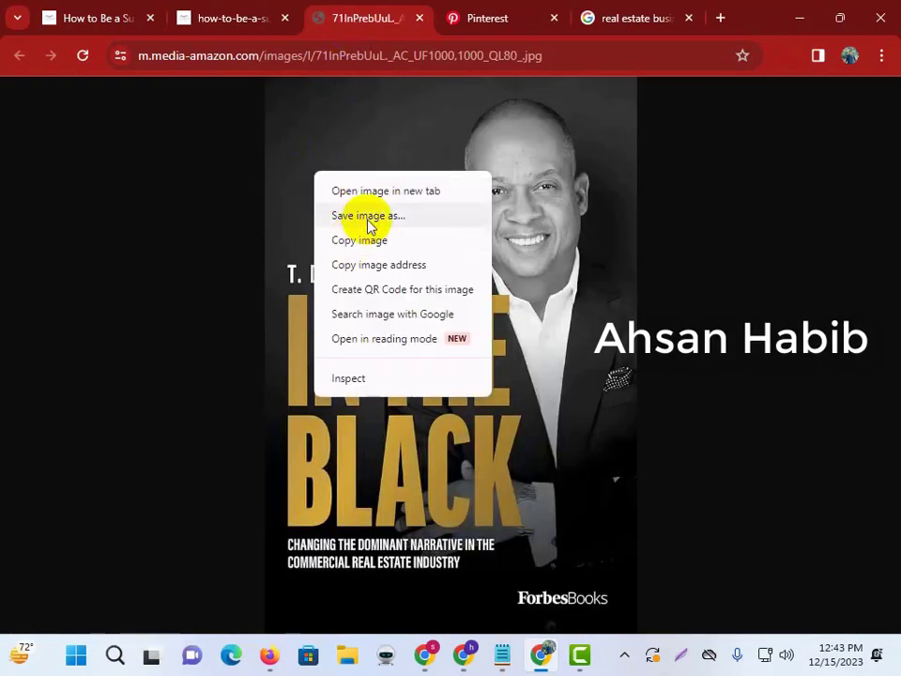
{"action": "left_click", "coordinate": [368, 218]}
{"action": "left_click", "coordinate": [756, 604]}
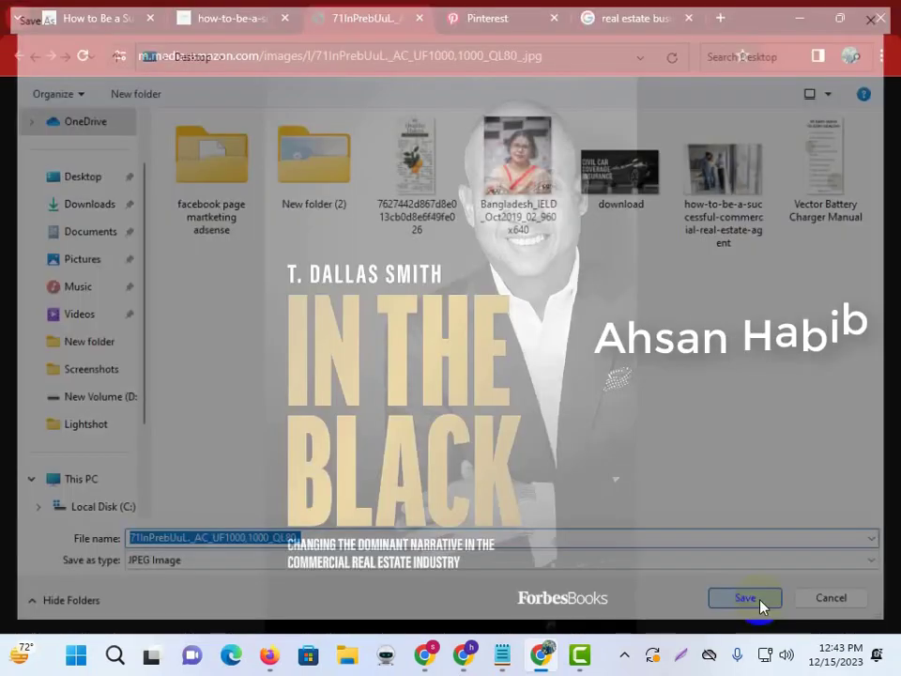
{"action": "left_click", "coordinate": [113, 16]}
Save the article's laptop photo to the computer.
{"action": "scroll", "coordinate": [206, 284], "scroll_direction": "down", "scroll_amount": 4}
{"action": "scroll", "coordinate": [539, 157], "scroll_direction": "down", "scroll_amount": 8}
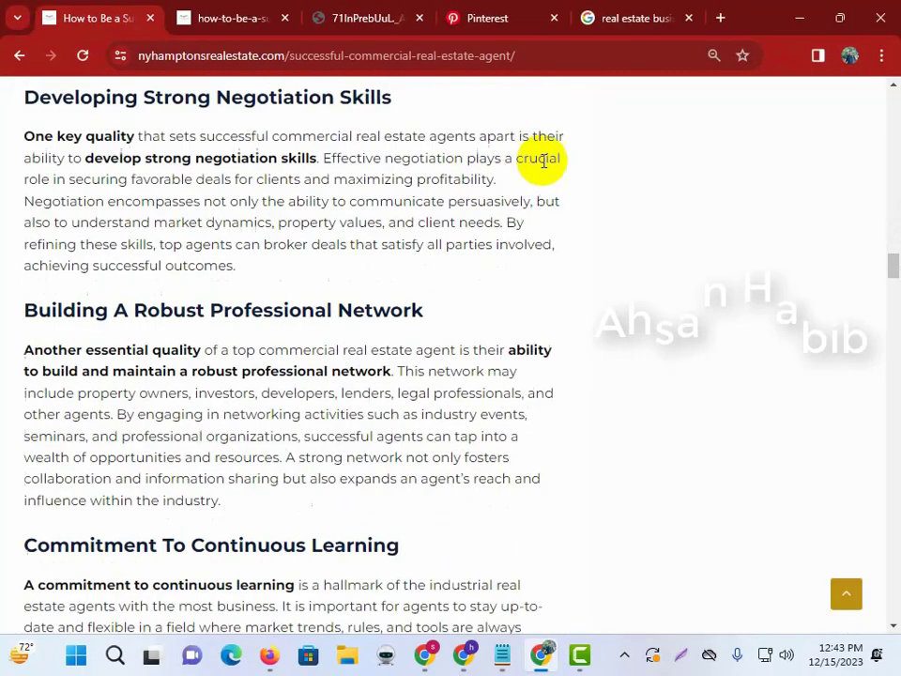
{"action": "scroll", "coordinate": [547, 209], "scroll_direction": "up", "scroll_amount": 5}
{"action": "scroll", "coordinate": [553, 224], "scroll_direction": "down", "scroll_amount": 7}
{"action": "scroll", "coordinate": [557, 245], "scroll_direction": "down", "scroll_amount": 15}
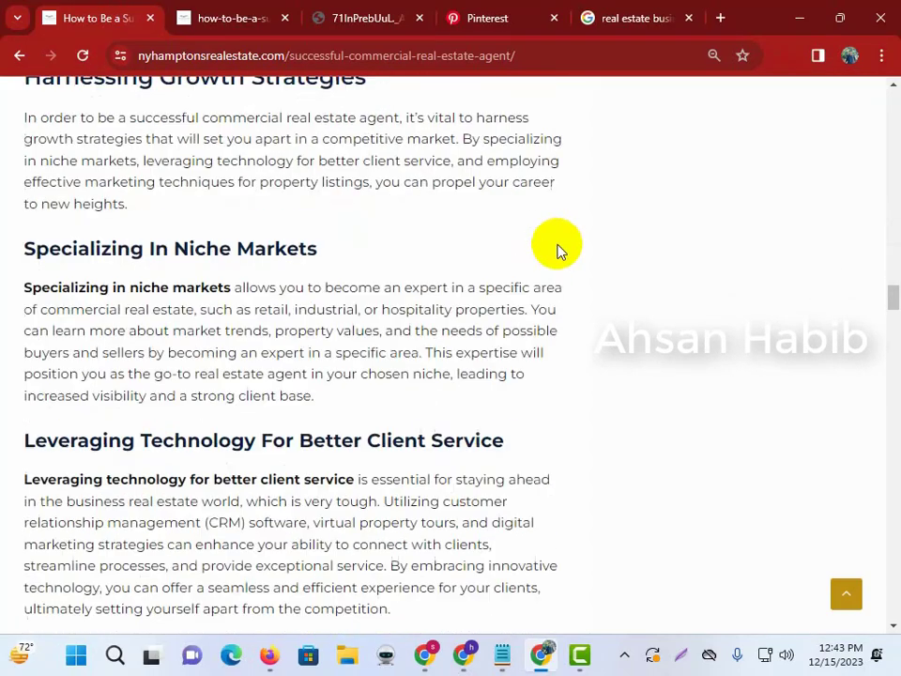
{"action": "scroll", "coordinate": [564, 262], "scroll_direction": "up", "scroll_amount": 4}
{"action": "scroll", "coordinate": [519, 267], "scroll_direction": "up", "scroll_amount": 1}
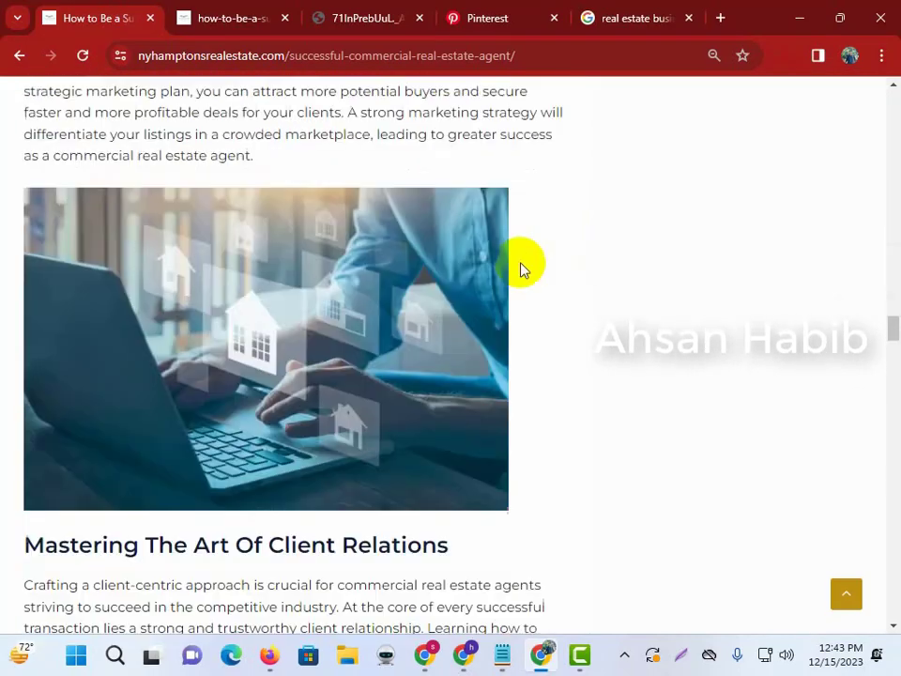
{"action": "scroll", "coordinate": [394, 215], "scroll_direction": "down", "scroll_amount": 2}
{"action": "right_click", "coordinate": [365, 161]}
{"action": "left_click", "coordinate": [398, 176]}
{"action": "left_click", "coordinate": [446, 7]}
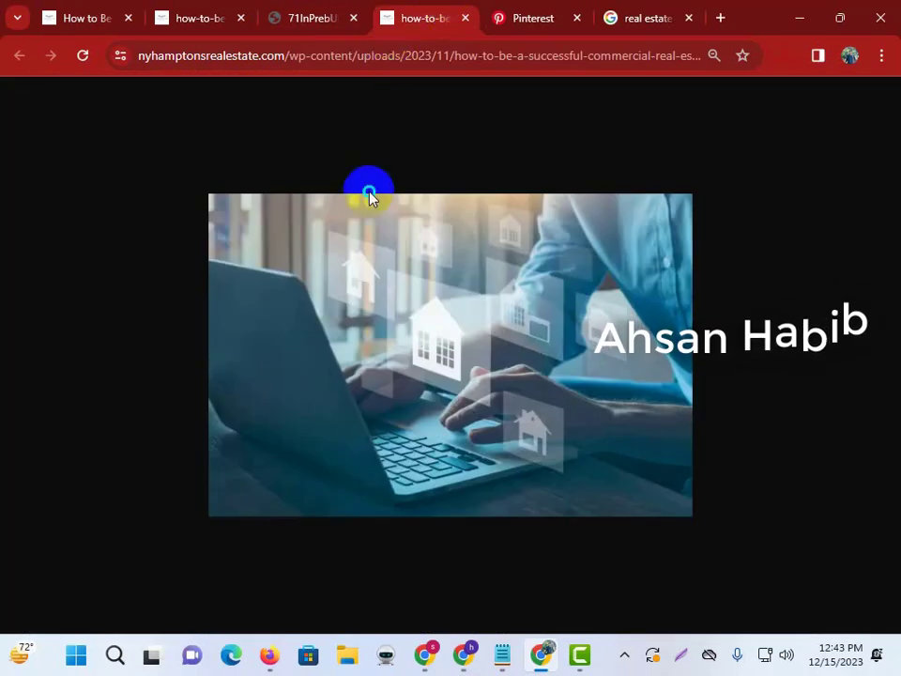
{"action": "right_click", "coordinate": [368, 192]}
{"action": "right_click", "coordinate": [305, 270]}
{"action": "left_click", "coordinate": [389, 319]}
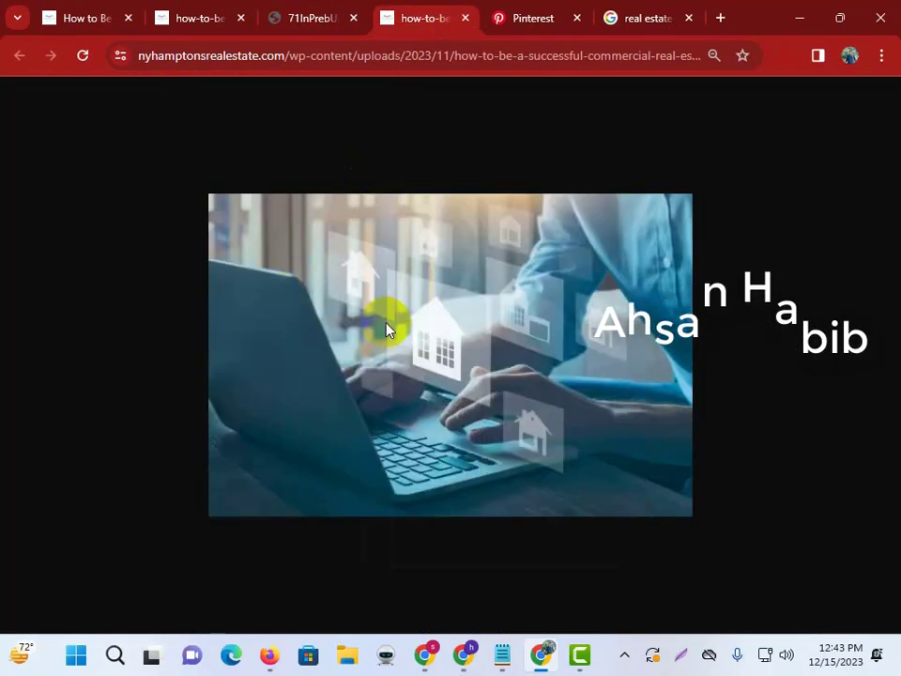
{"action": "left_click", "coordinate": [762, 604]}
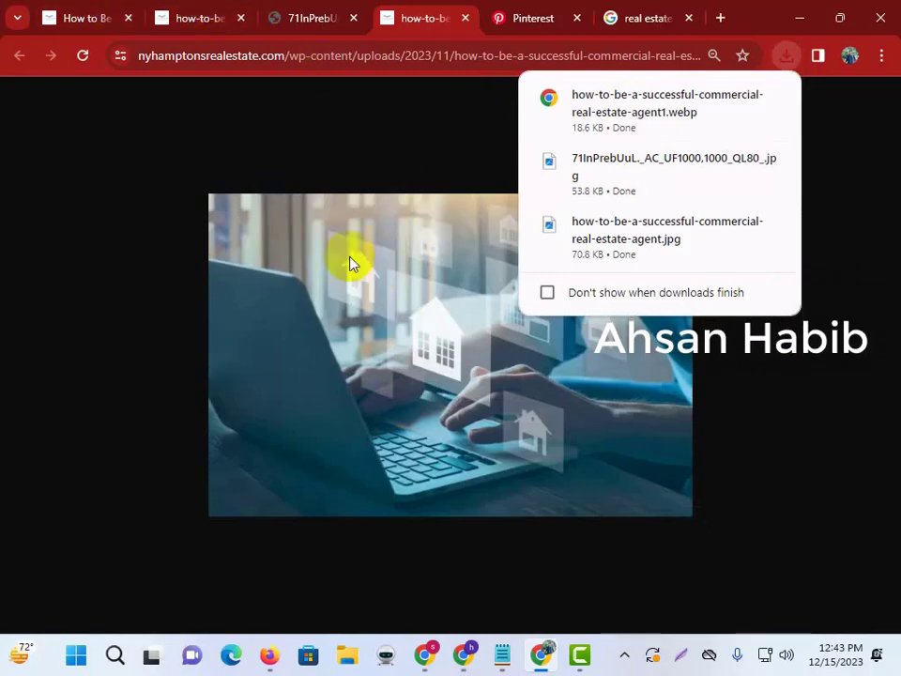
{"action": "left_click", "coordinate": [113, 12]}
Save the article's handshake photo to the computer.
{"action": "scroll", "coordinate": [282, 103], "scroll_direction": "down", "scroll_amount": 5}
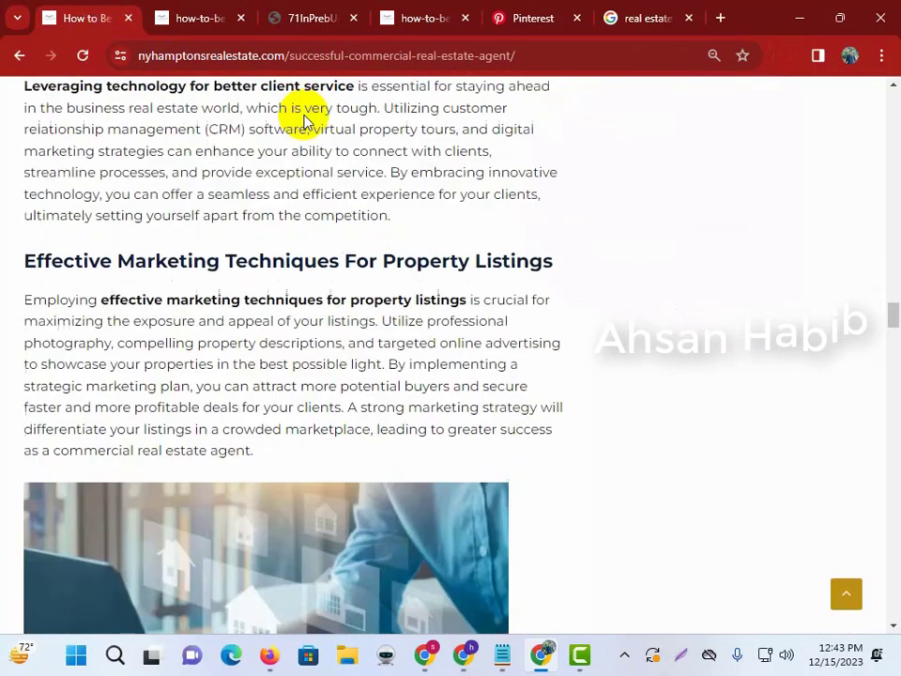
{"action": "scroll", "coordinate": [319, 137], "scroll_direction": "down", "scroll_amount": 5}
{"action": "scroll", "coordinate": [359, 134], "scroll_direction": "up", "scroll_amount": 10}
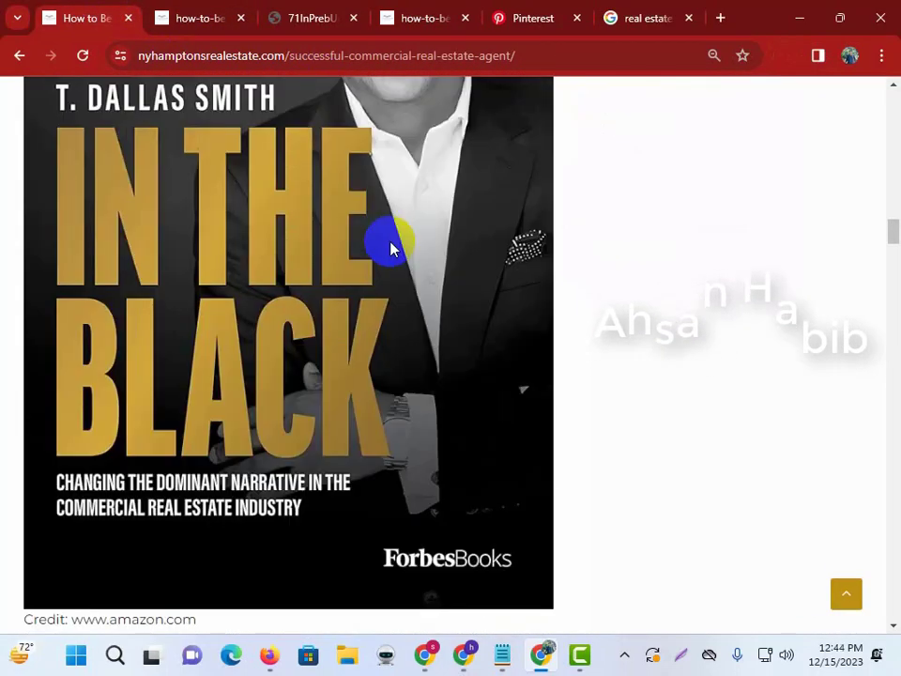
{"action": "scroll", "coordinate": [296, 192], "scroll_direction": "down", "scroll_amount": 15}
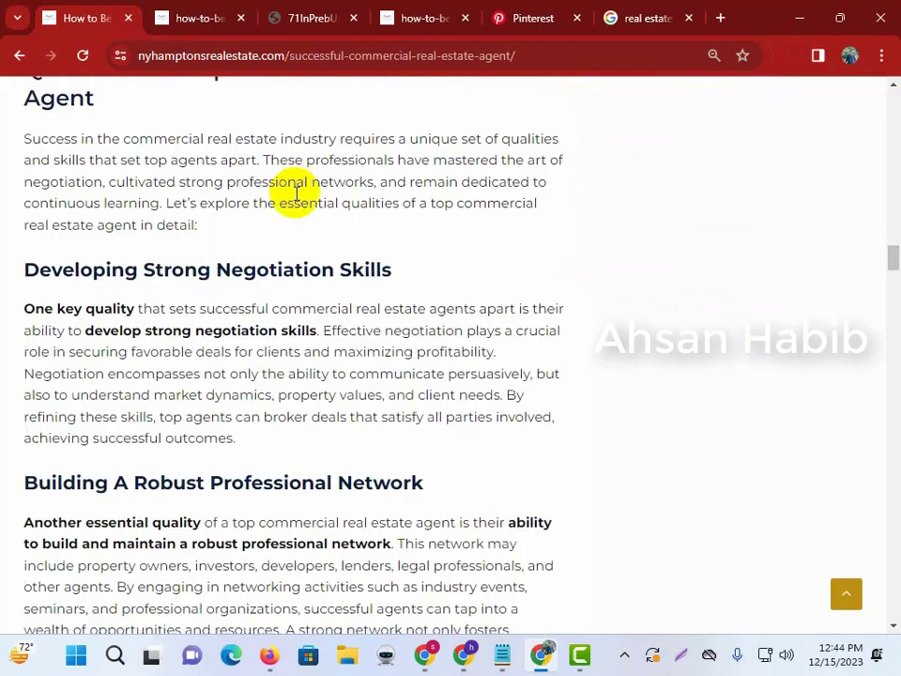
{"action": "scroll", "coordinate": [296, 202], "scroll_direction": "down", "scroll_amount": 10}
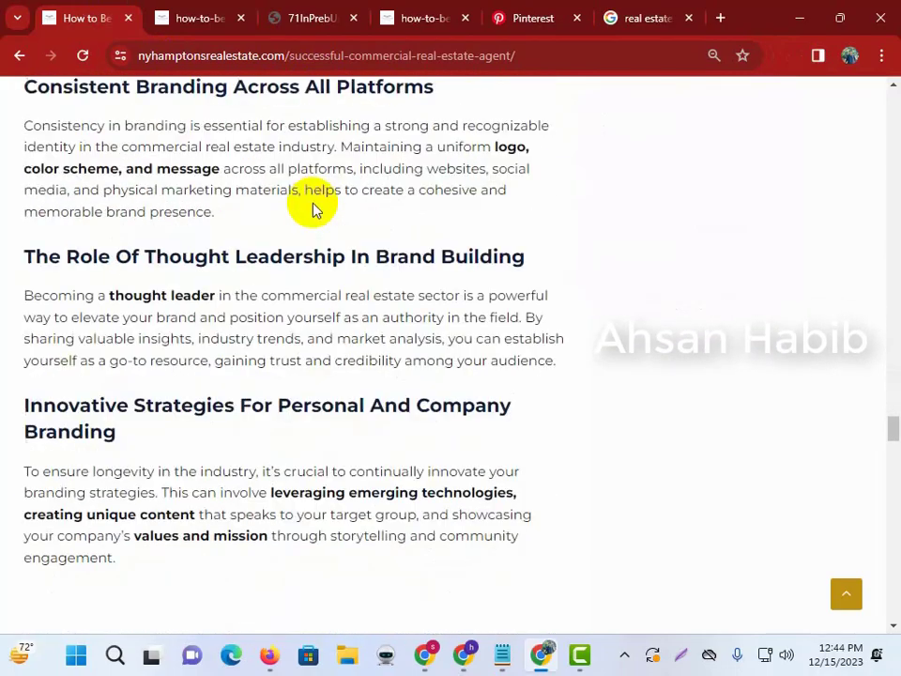
{"action": "scroll", "coordinate": [383, 186], "scroll_direction": "down", "scroll_amount": 10}
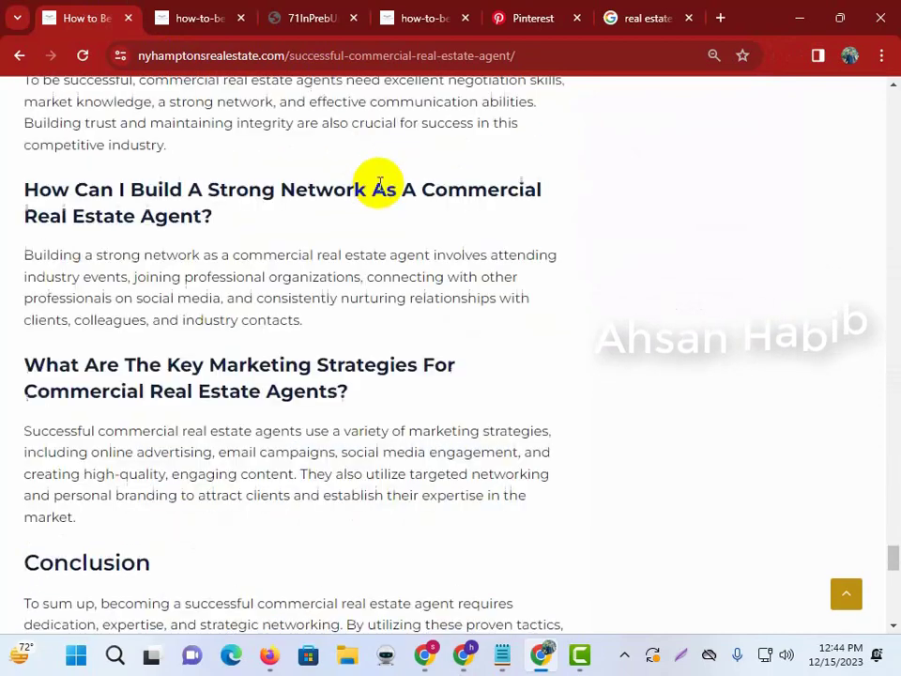
{"action": "scroll", "coordinate": [378, 185], "scroll_direction": "up", "scroll_amount": 5}
{"action": "right_click", "coordinate": [289, 228]}
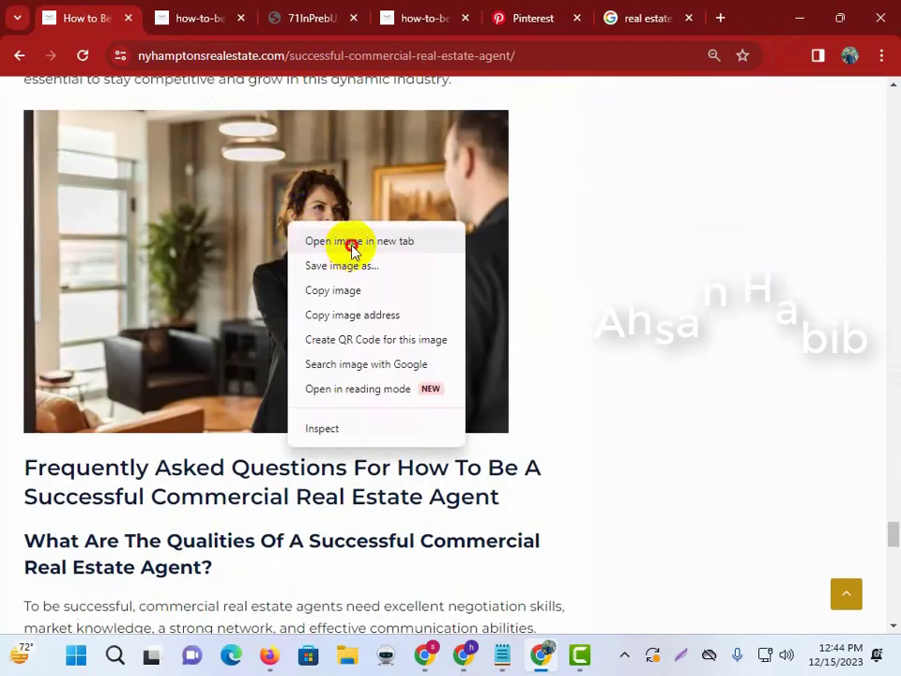
{"action": "left_click", "coordinate": [350, 242]}
{"action": "left_click", "coordinate": [438, 20]}
{"action": "right_click", "coordinate": [341, 248]}
{"action": "left_click", "coordinate": [393, 291]}
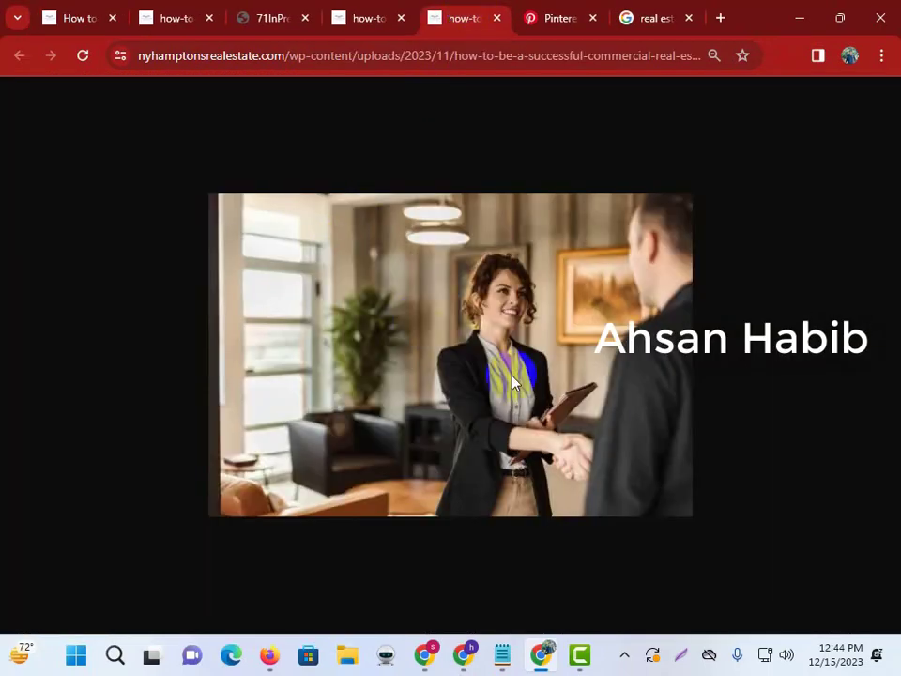
{"action": "left_click", "coordinate": [756, 607]}
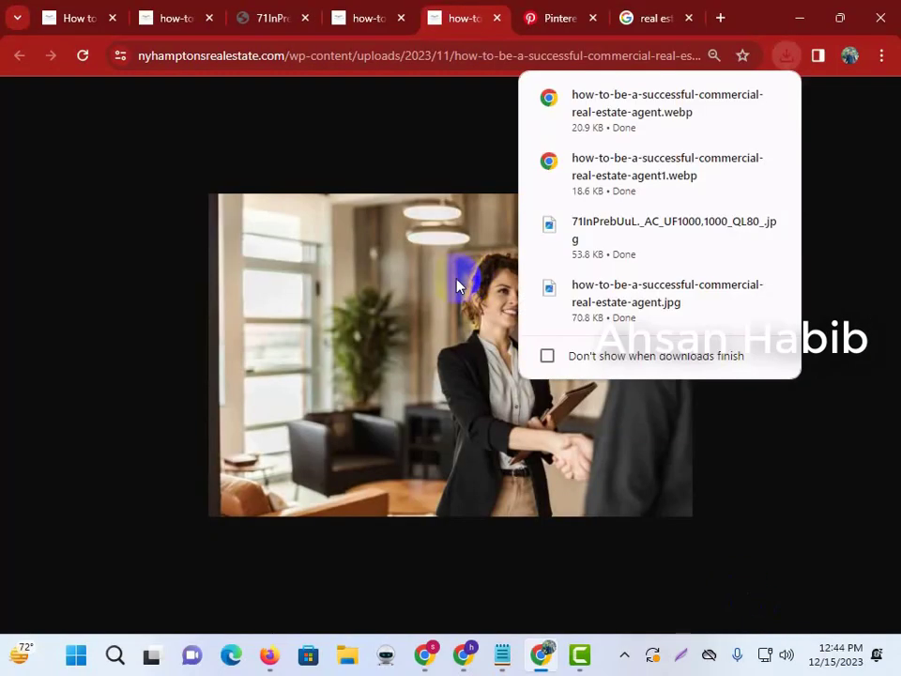
{"action": "left_click", "coordinate": [105, 15]}
Scroll back to the top of the NY Hamptons commercial real estate agent article.
{"action": "scroll", "coordinate": [334, 257], "scroll_direction": "up", "scroll_amount": 15}
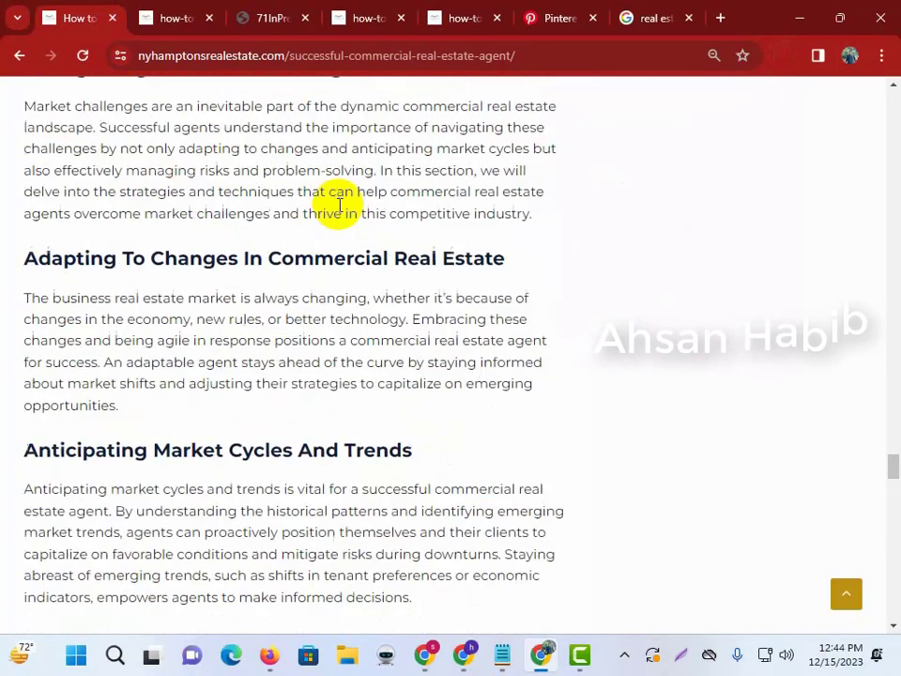
{"action": "left_click_drag", "start_coordinate": [894, 385], "coordinate": [887, 105]}
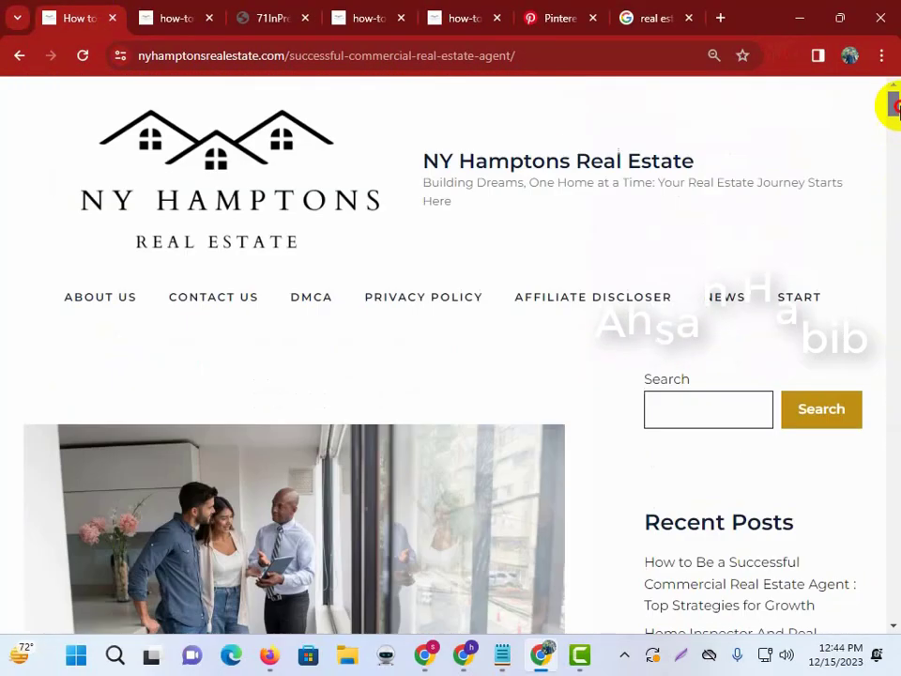
{"action": "scroll", "coordinate": [170, 202], "scroll_direction": "down", "scroll_amount": 3}
{"action": "scroll", "coordinate": [170, 202], "scroll_direction": "up", "scroll_amount": 3}
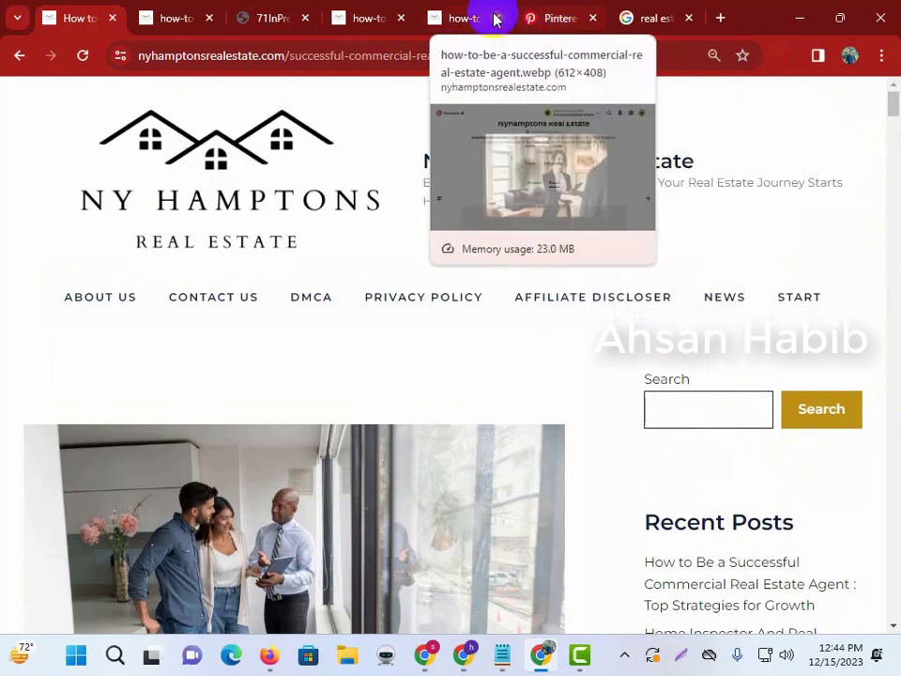
Show the Nyhamptons Real Estate profile with its three boards and open the + create menu.
{"action": "left_click", "coordinate": [551, 11]}
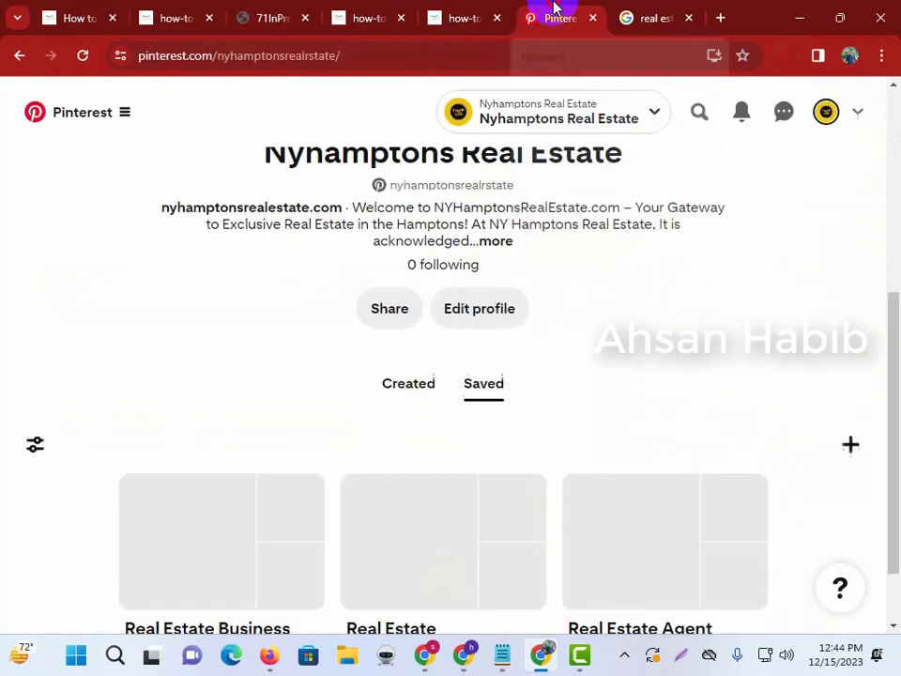
{"action": "scroll", "coordinate": [567, 94], "scroll_direction": "up", "scroll_amount": 5}
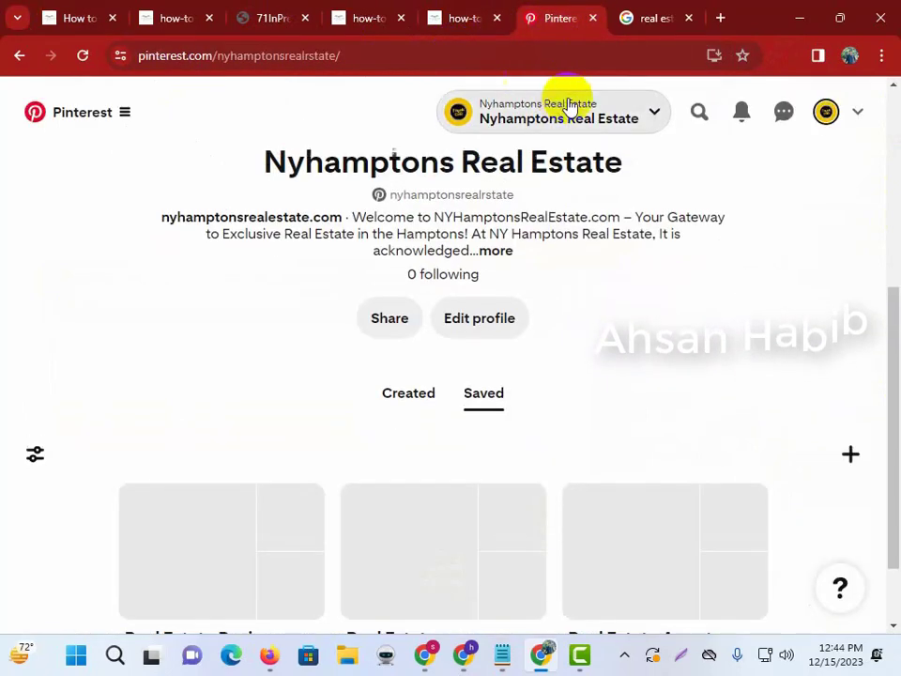
{"action": "scroll", "coordinate": [583, 174], "scroll_direction": "down", "scroll_amount": 4}
{"action": "scroll", "coordinate": [519, 224], "scroll_direction": "up", "scroll_amount": 4}
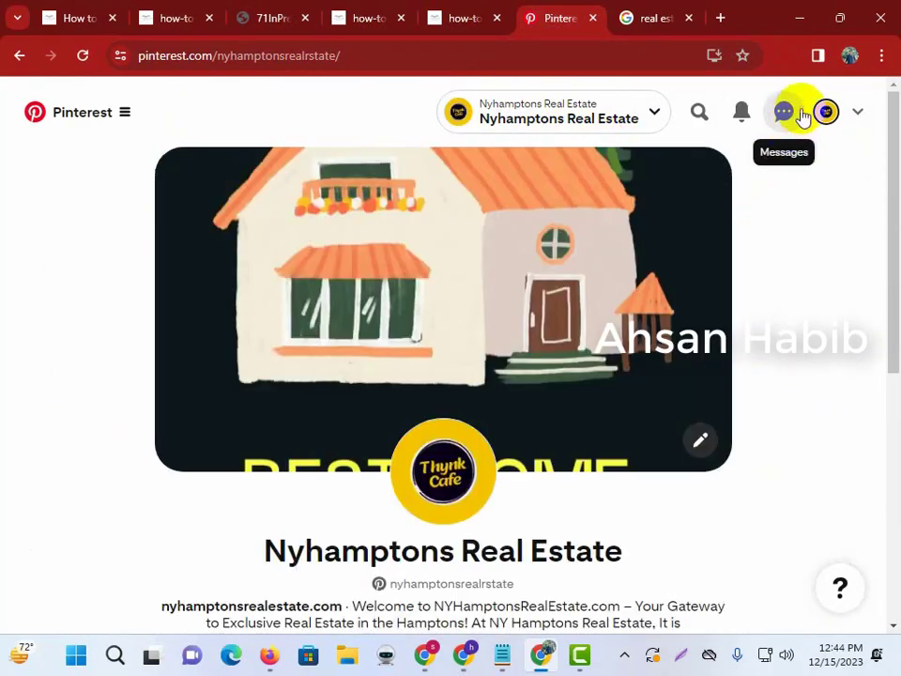
{"action": "left_click", "coordinate": [81, 122]}
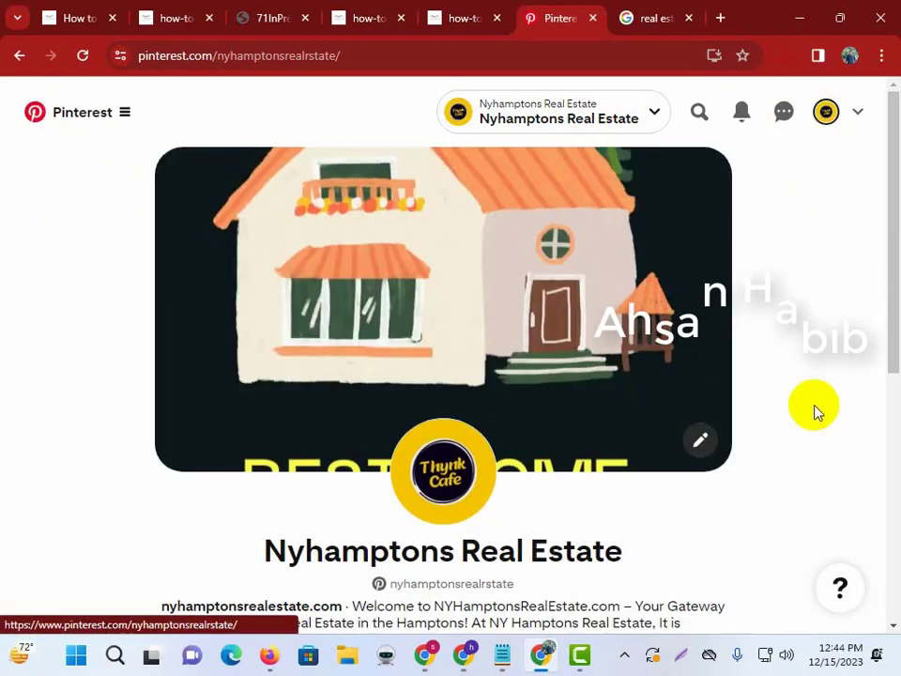
{"action": "scroll", "coordinate": [816, 412], "scroll_direction": "down", "scroll_amount": 5}
{"action": "left_click", "coordinate": [851, 353]}
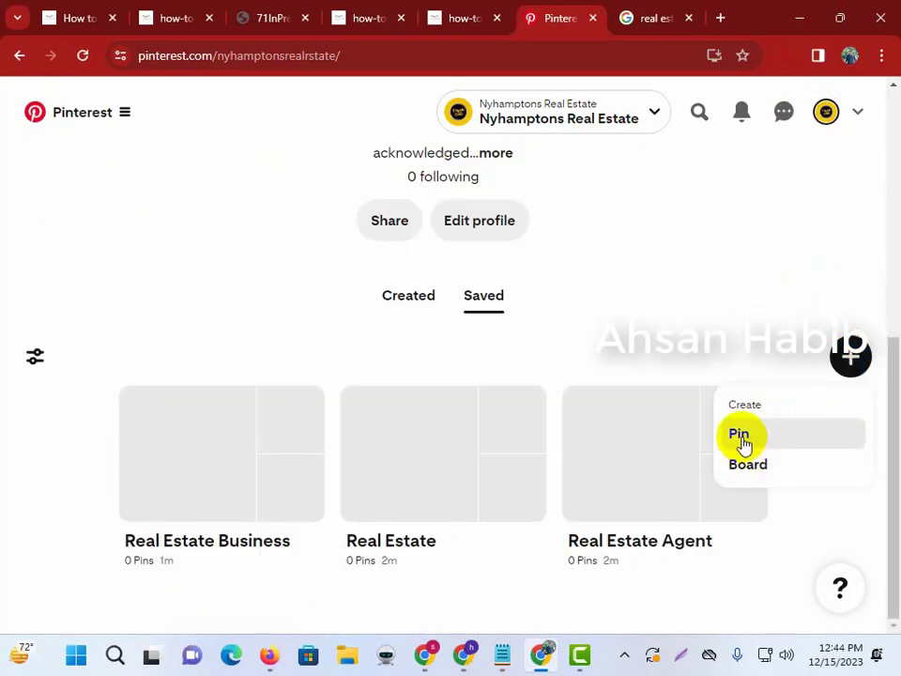
Choose Create Pin and upload the In The Black book cover from the Desktop as the pin image.
{"action": "left_click", "coordinate": [121, 114]}
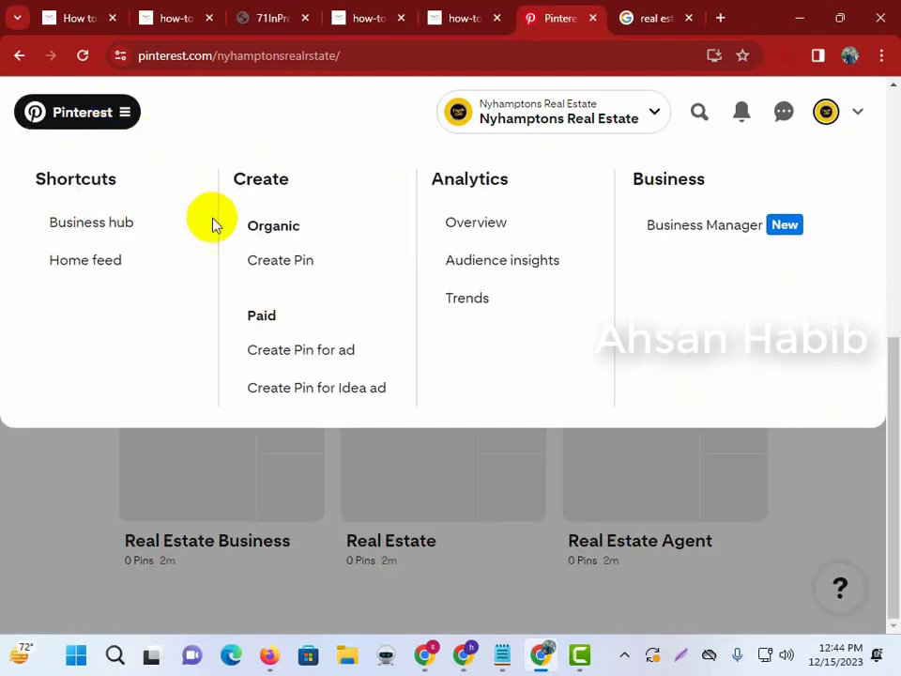
{"action": "left_click", "coordinate": [290, 274]}
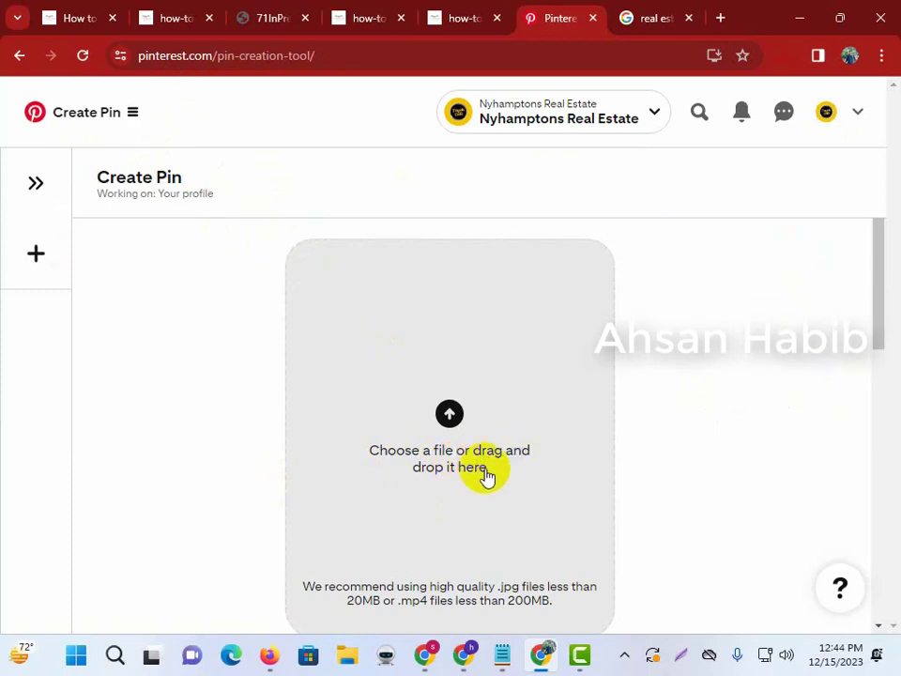
{"action": "left_click", "coordinate": [445, 436]}
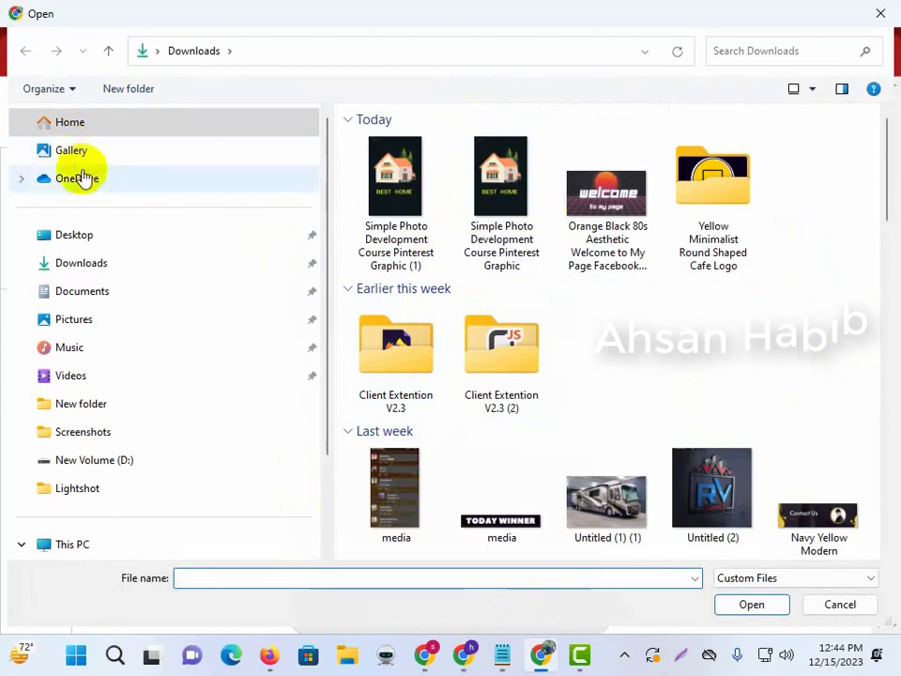
{"action": "left_click", "coordinate": [80, 239]}
{"action": "left_click", "coordinate": [627, 199]}
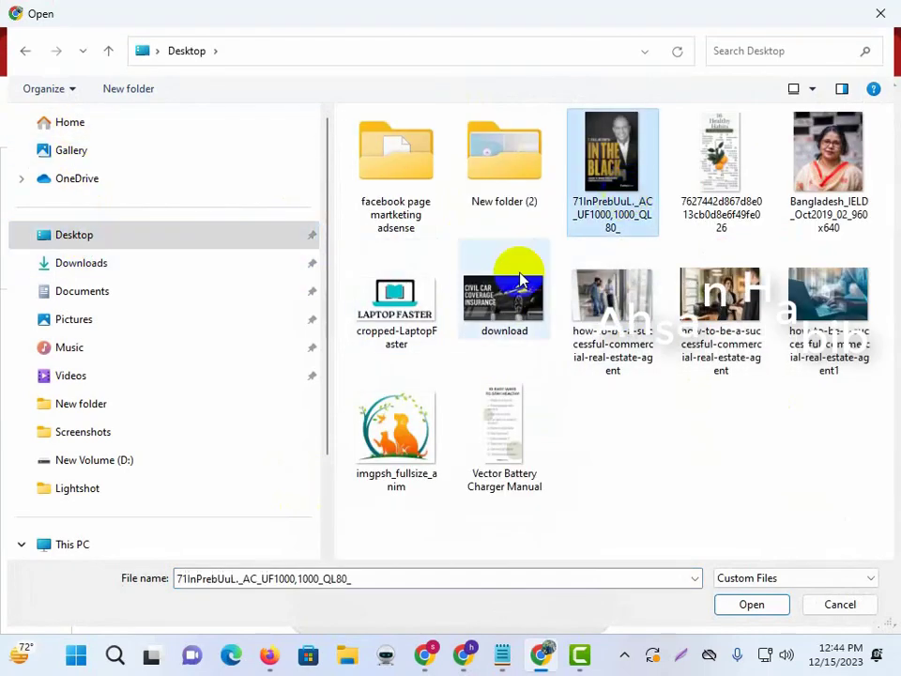
{"action": "left_click", "coordinate": [747, 606]}
{"action": "scroll", "coordinate": [505, 298], "scroll_direction": "down", "scroll_amount": 4}
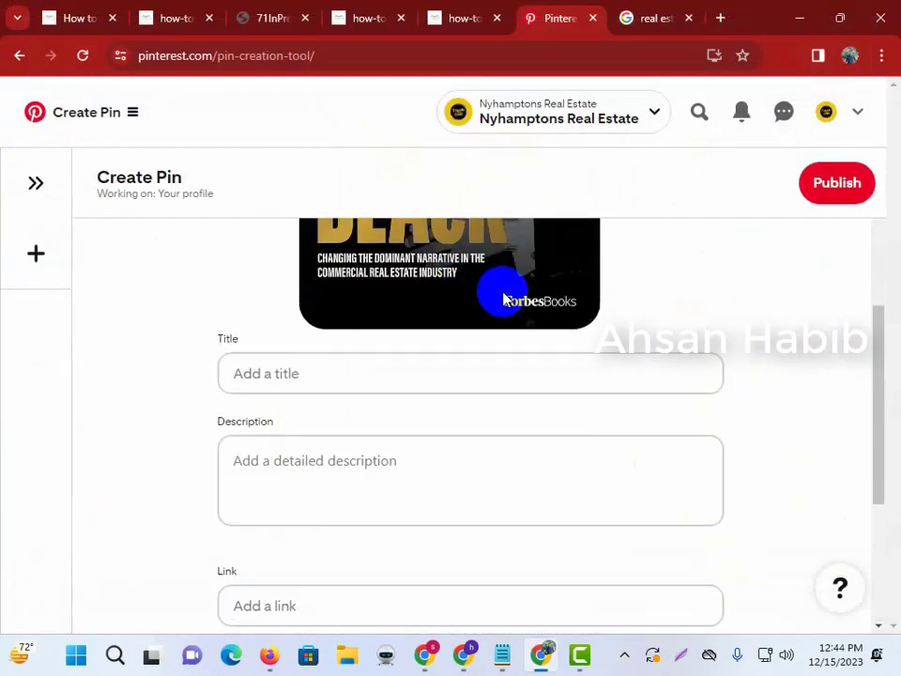
Copy the full heading of the NY Hamptons commercial real estate agent article.
{"action": "scroll", "coordinate": [493, 357], "scroll_direction": "up", "scroll_amount": 3}
{"action": "scroll", "coordinate": [469, 348], "scroll_direction": "down", "scroll_amount": 3}
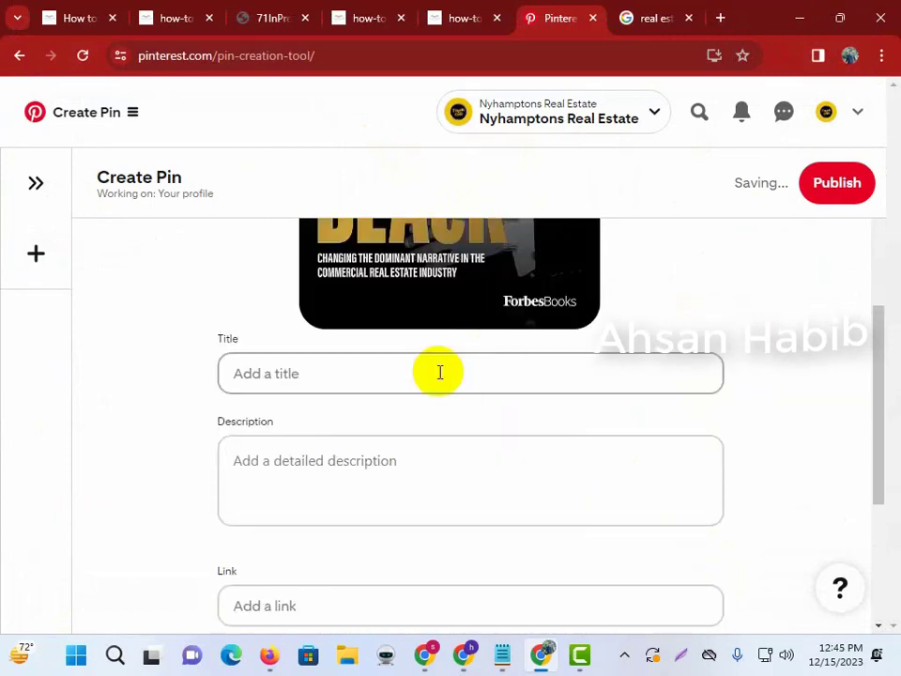
{"action": "left_click", "coordinate": [310, 377]}
{"action": "left_click", "coordinate": [250, 479]}
{"action": "scroll", "coordinate": [282, 451], "scroll_direction": "down", "scroll_amount": 3}
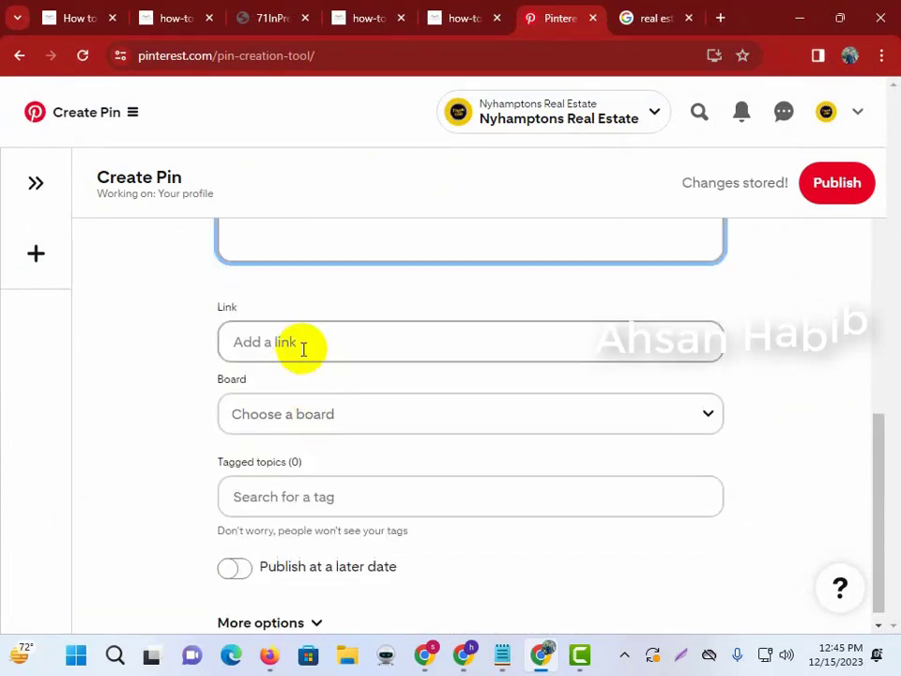
{"action": "scroll", "coordinate": [385, 389], "scroll_direction": "up", "scroll_amount": 3}
{"action": "left_click", "coordinate": [331, 374]}
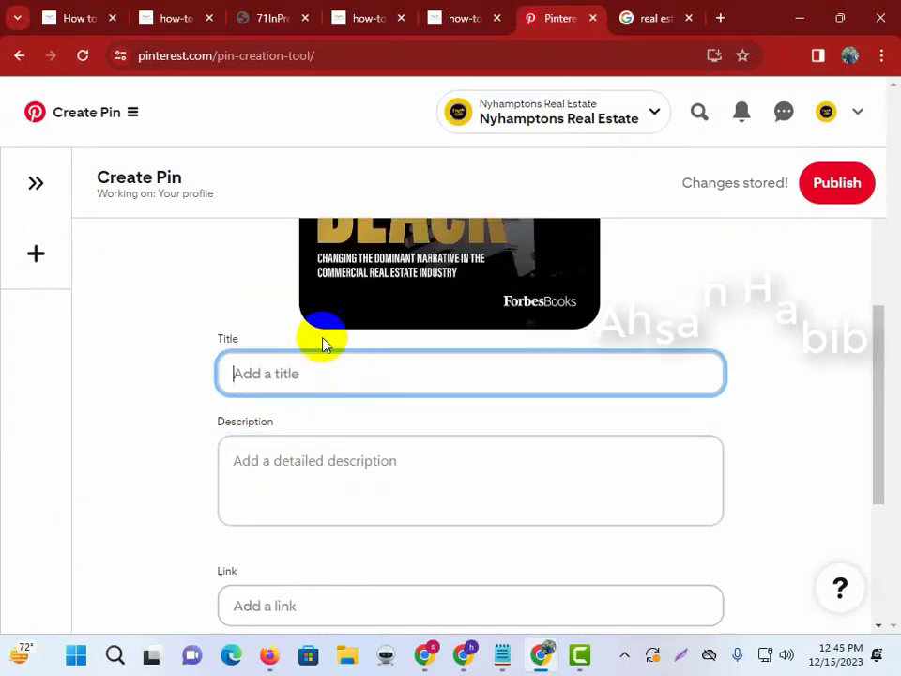
{"action": "left_click", "coordinate": [102, 9]}
{"action": "scroll", "coordinate": [244, 218], "scroll_direction": "down", "scroll_amount": 4}
{"action": "scroll", "coordinate": [278, 238], "scroll_direction": "up", "scroll_amount": 4}
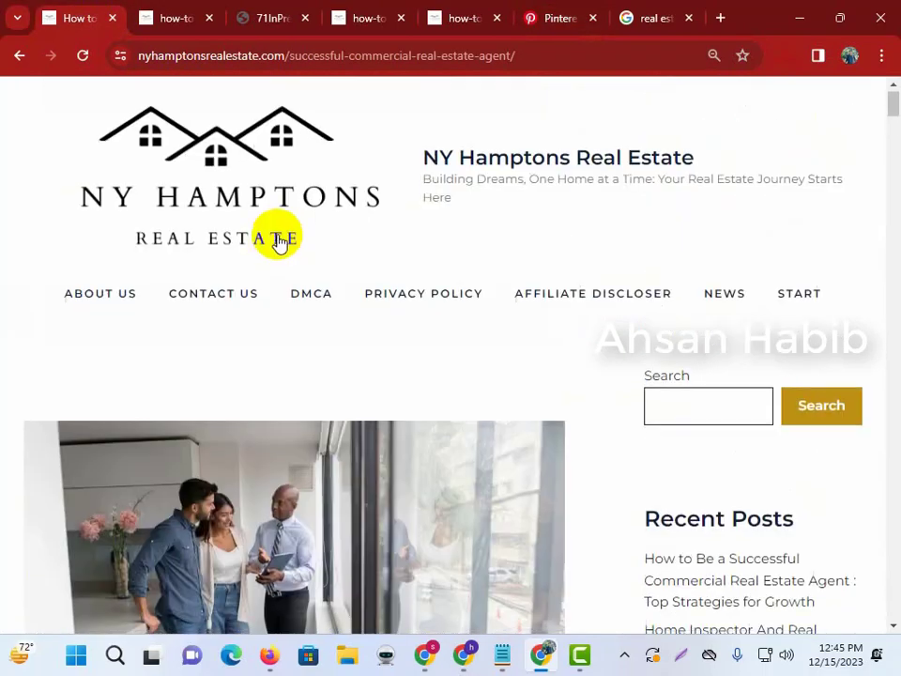
{"action": "scroll", "coordinate": [268, 234], "scroll_direction": "down", "scroll_amount": 6}
{"action": "double_click", "coordinate": [268, 232]}
{"action": "left_click", "coordinate": [268, 234]}
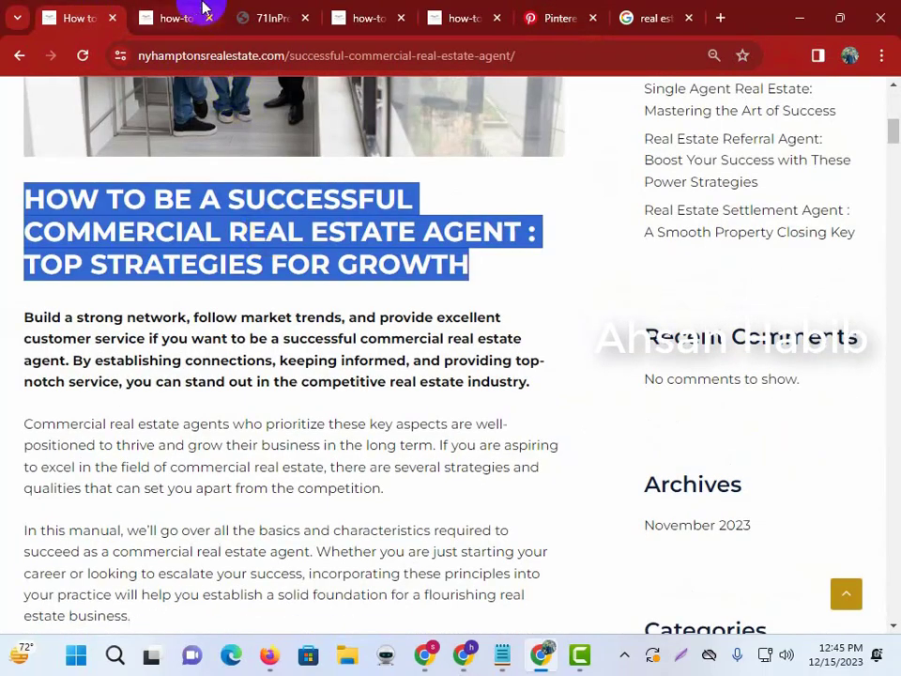
In the pin title, delete ': TOP STRATEGIES FOR GROWTH' so only the main heading remains.
{"action": "left_click", "coordinate": [203, 9]}
{"action": "left_click", "coordinate": [244, 12]}
{"action": "left_click", "coordinate": [183, 17]}
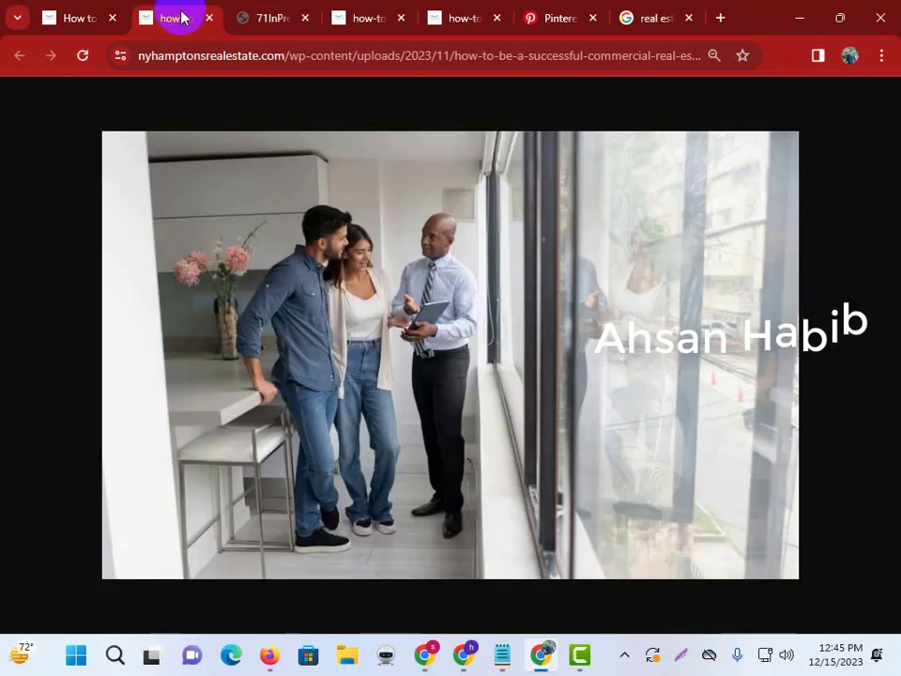
{"action": "left_click", "coordinate": [266, 10]}
{"action": "left_click", "coordinate": [365, 9]}
{"action": "left_click", "coordinate": [455, 9]}
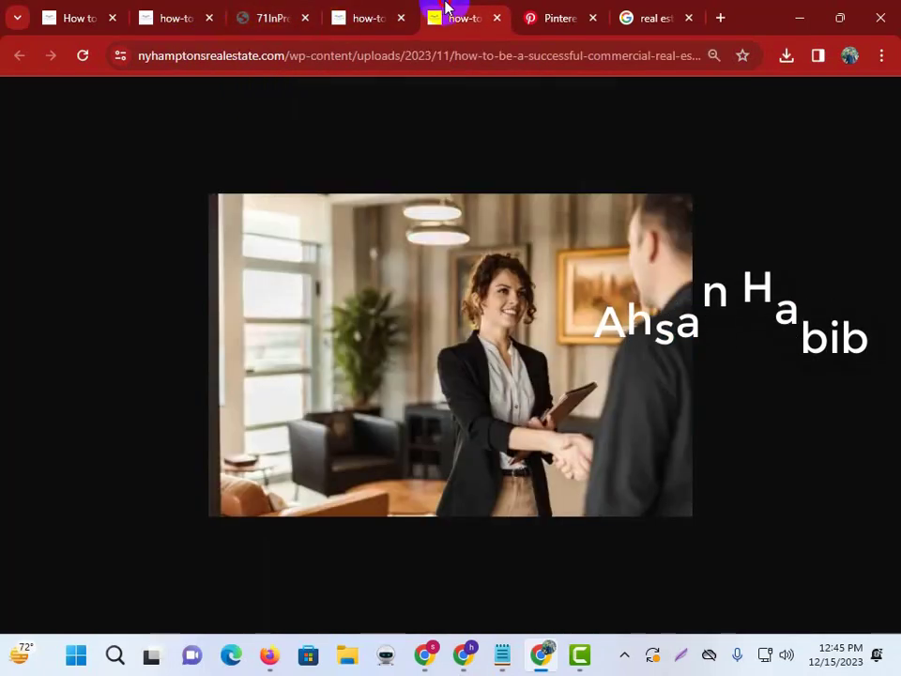
{"action": "left_click", "coordinate": [558, 10]}
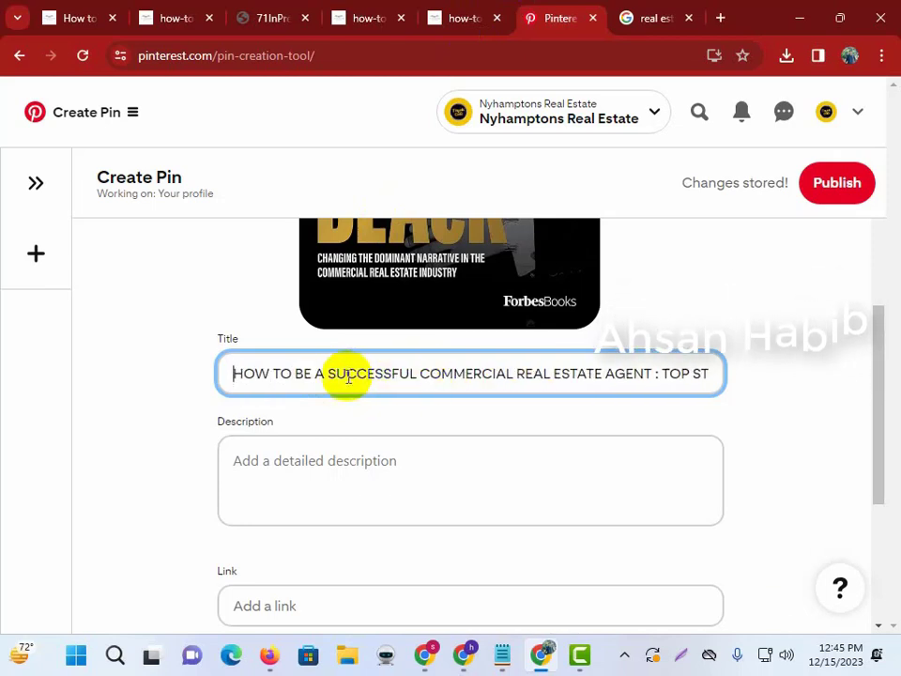
{"action": "left_click_drag", "start_coordinate": [657, 376], "coordinate": [897, 385]}
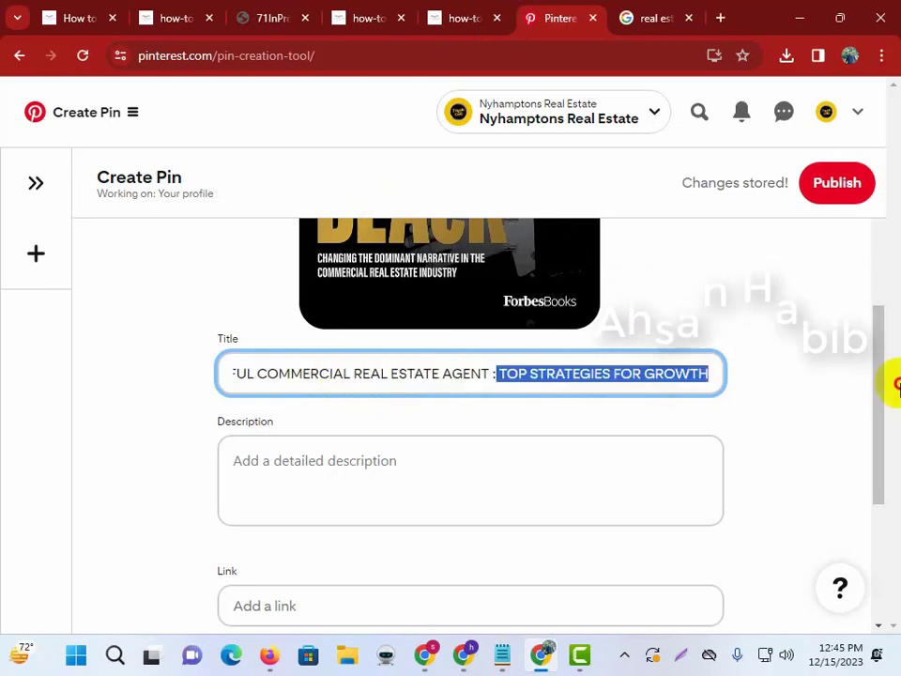
{"action": "key", "text": "BackSpace"}
{"action": "key", "text": "BackSpace"}
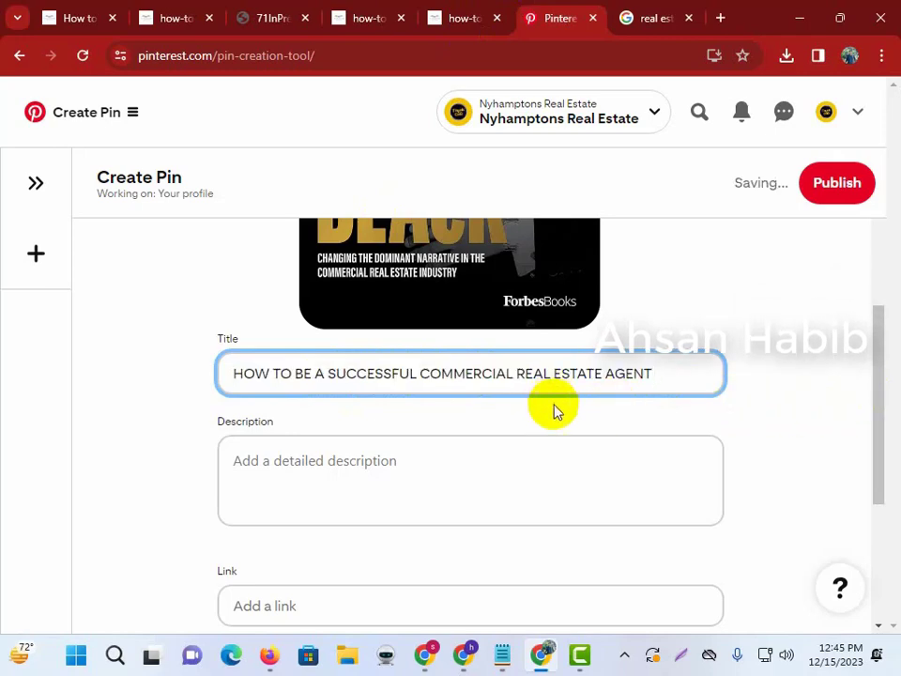
{"action": "scroll", "coordinate": [207, 413], "scroll_direction": "down", "scroll_amount": 1}
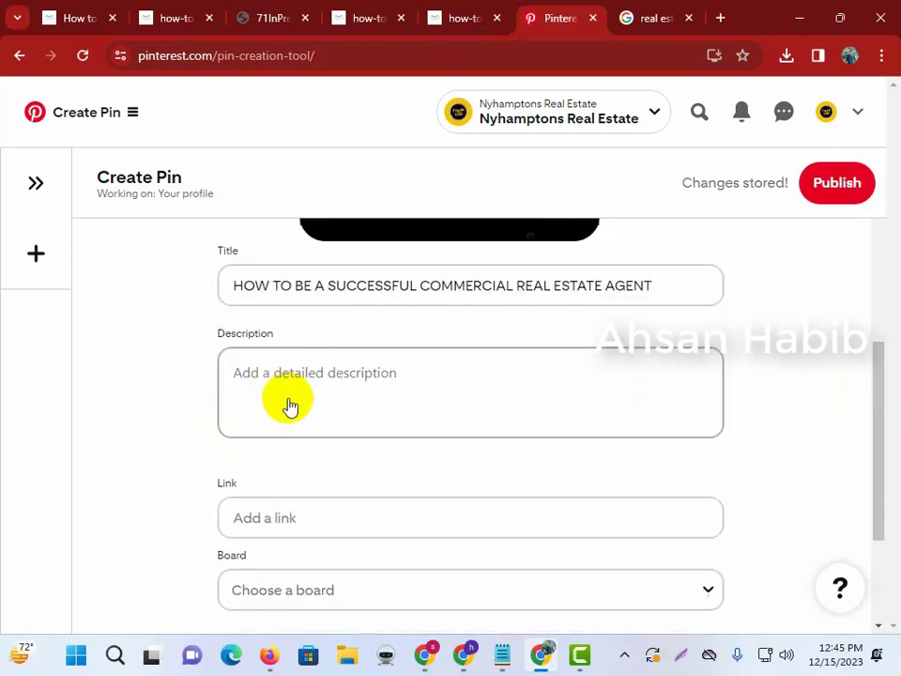
Paste the article's opening paragraph, starting at 'Build', into the pin description.
{"action": "left_click", "coordinate": [311, 399]}
{"action": "left_click", "coordinate": [75, 17]}
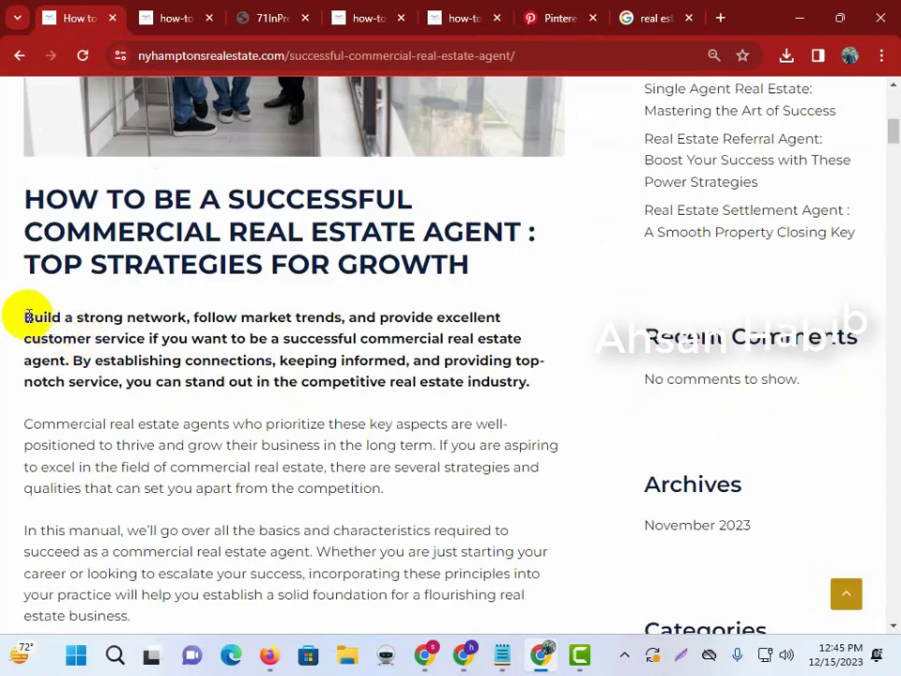
{"action": "left_click_drag", "start_coordinate": [29, 316], "coordinate": [560, 381]}
{"action": "key", "text": "ctrl+c"}
{"action": "left_click", "coordinate": [206, 12]}
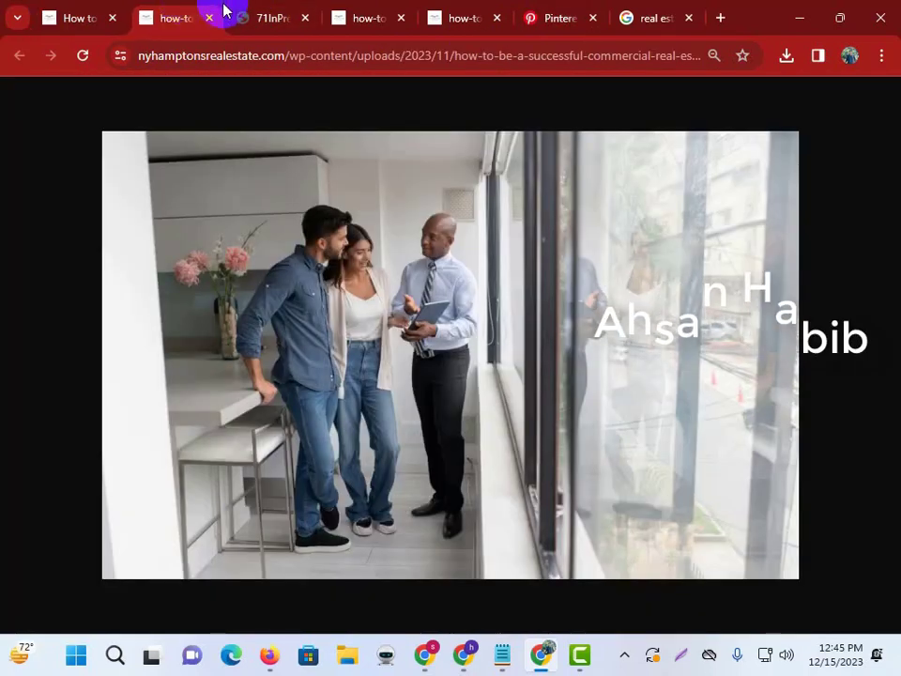
{"action": "left_click", "coordinate": [239, 11]}
{"action": "left_click", "coordinate": [367, 18]}
{"action": "left_click", "coordinate": [550, 18]}
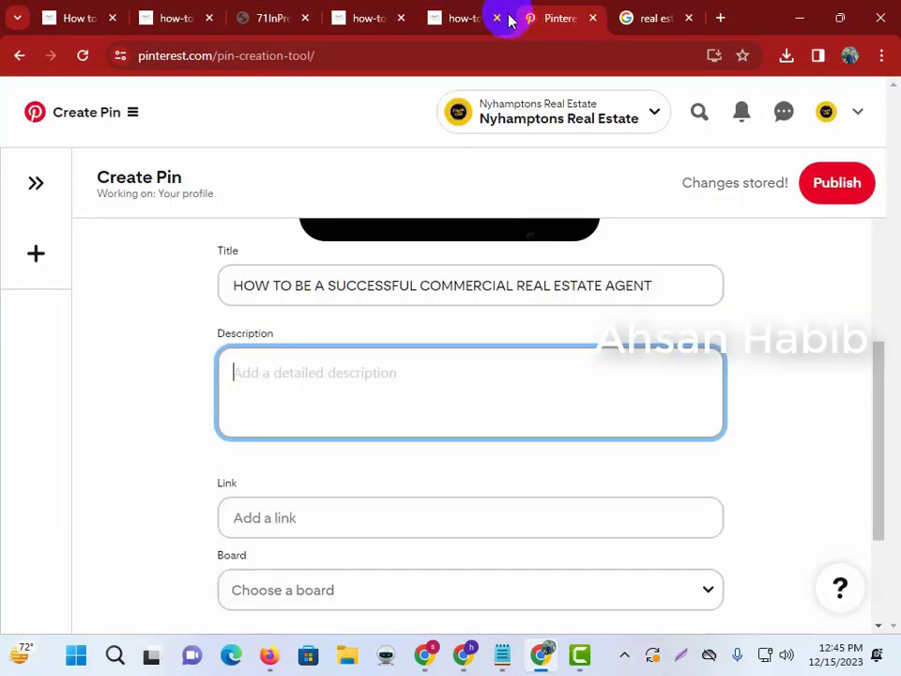
{"action": "key", "text": "ctrl+v"}
{"action": "key", "text": "Return"}
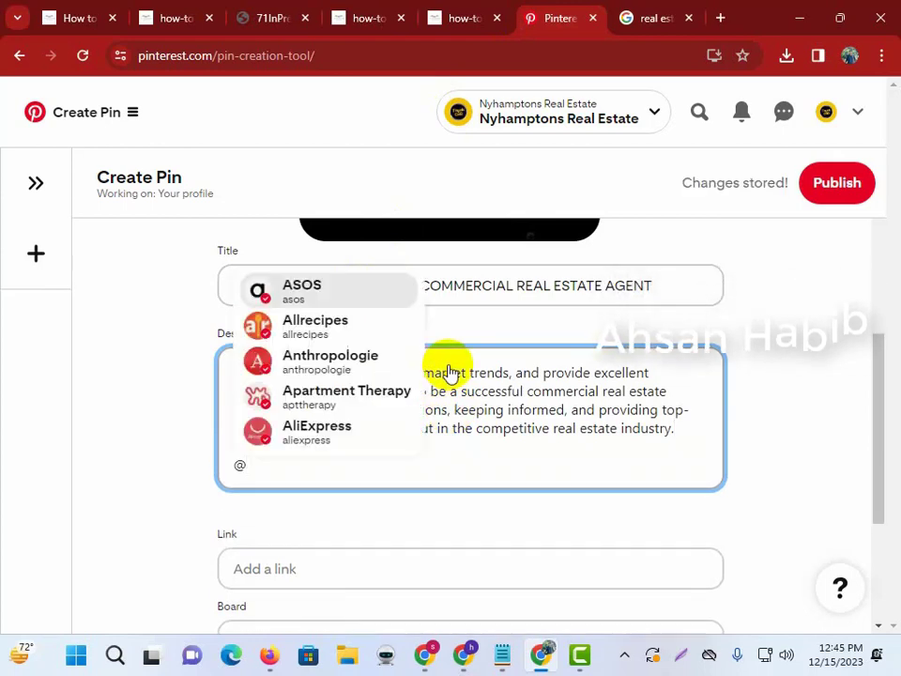
End the description with the hashtags #realestate #realestateagent.
{"action": "key", "text": "BackSpace"}
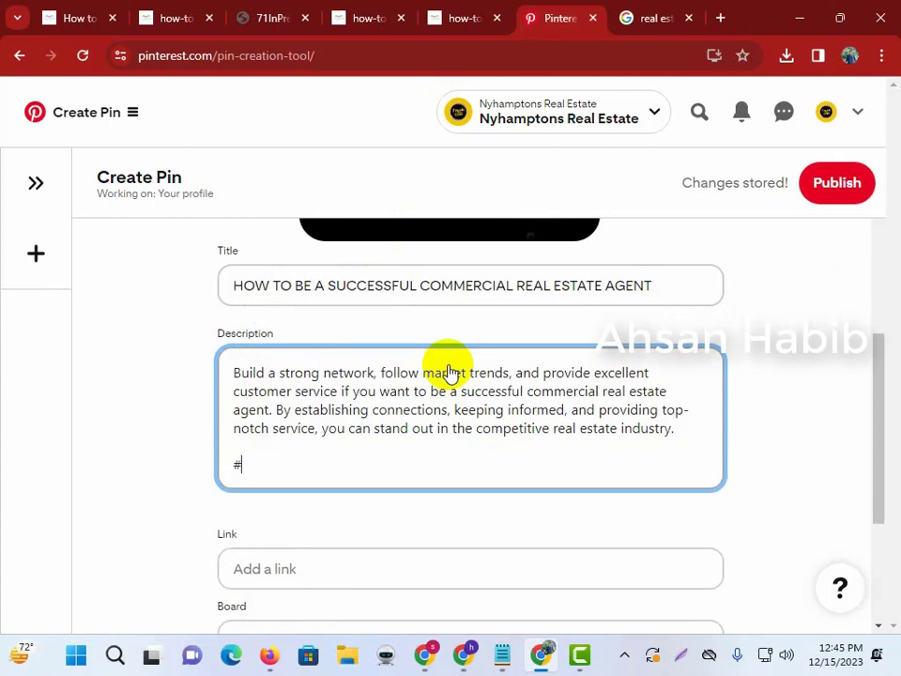
{"action": "type", "text": "#realestate"}
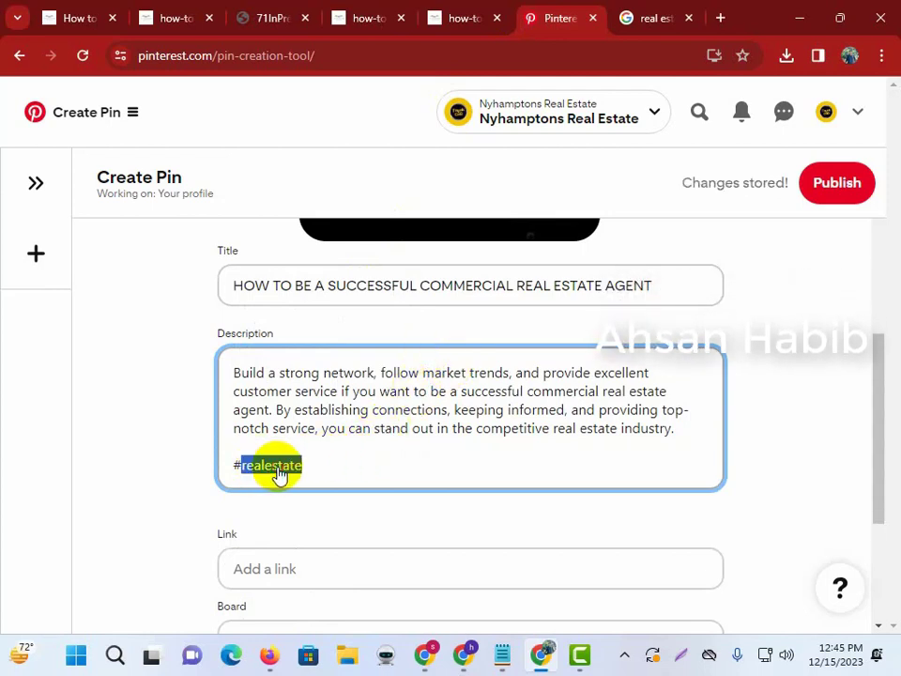
{"action": "left_click", "coordinate": [279, 474]}
{"action": "left_click", "coordinate": [365, 470]}
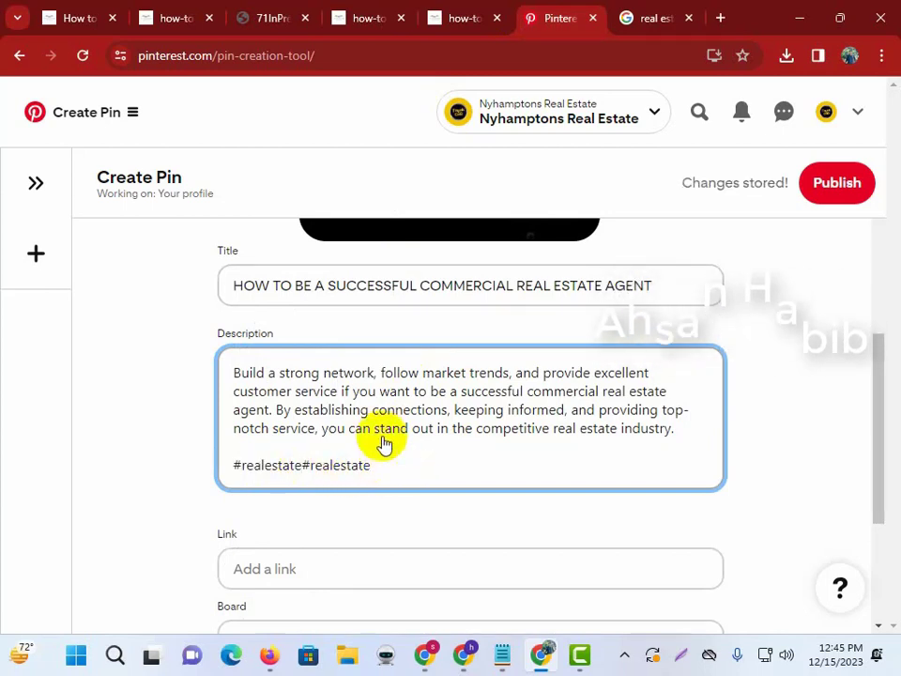
{"action": "key", "text": "BackSpace"}
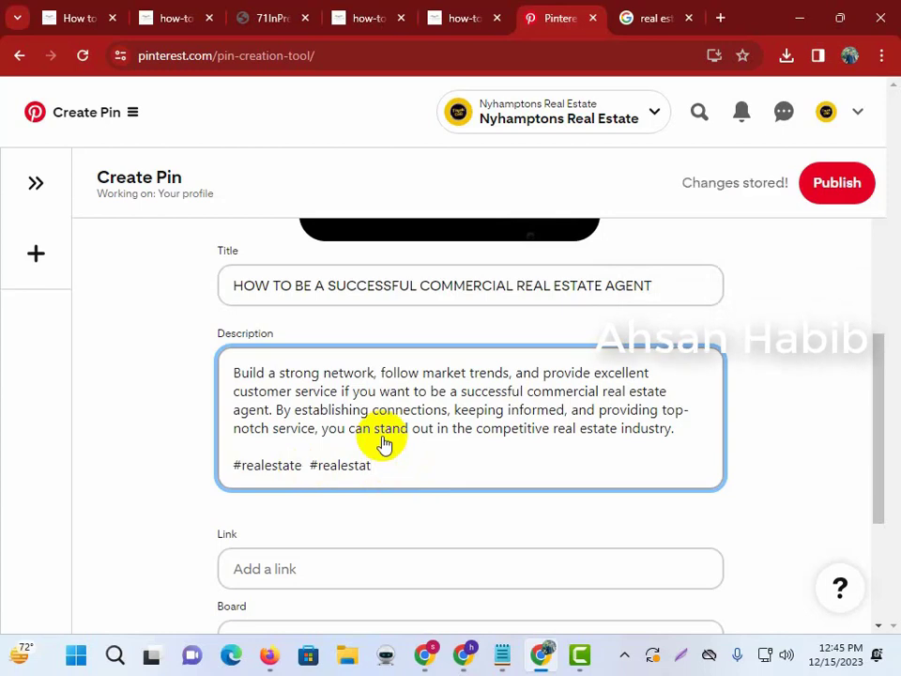
{"action": "type", "text": "eagent"}
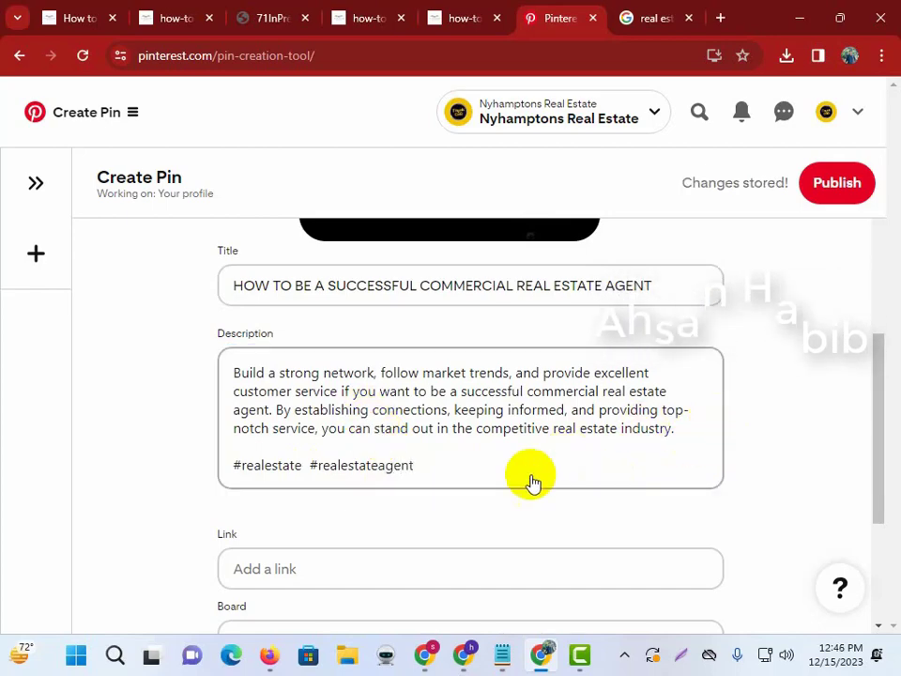
{"action": "scroll", "coordinate": [422, 477], "scroll_direction": "down", "scroll_amount": 3}
{"action": "left_click", "coordinate": [287, 330]}
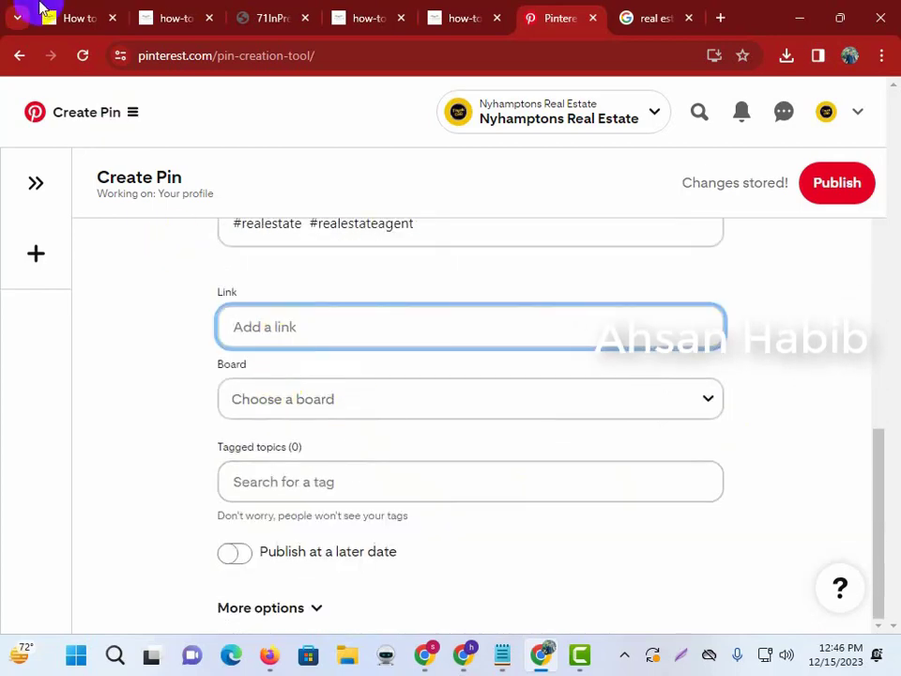
Paste the article's web address into the pin's Link field.
{"action": "left_click", "coordinate": [41, 8]}
{"action": "left_click", "coordinate": [192, 55]}
{"action": "key", "text": "ctrl+c"}
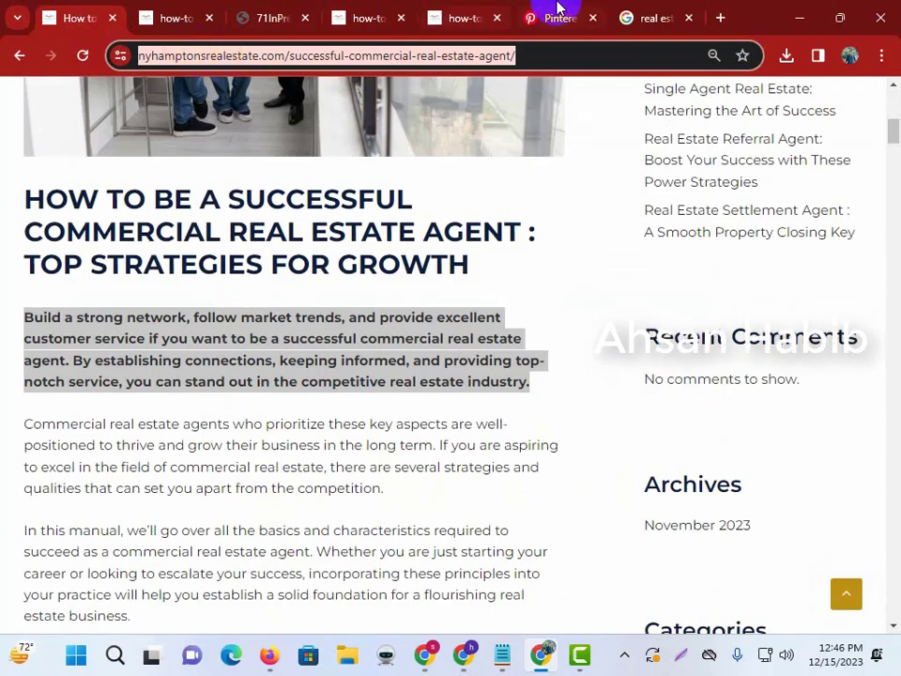
{"action": "left_click", "coordinate": [559, 9]}
{"action": "key", "text": "ctrl+v"}
Save the pin to the Real Estate Agent board.
{"action": "left_click", "coordinate": [292, 398]}
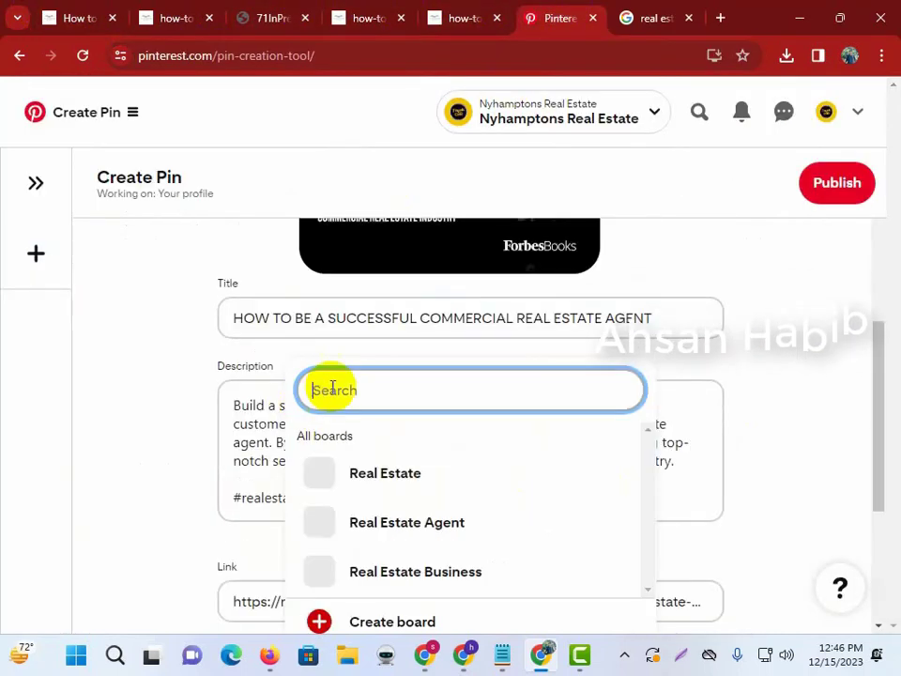
{"action": "left_click", "coordinate": [215, 362]}
{"action": "scroll", "coordinate": [224, 394], "scroll_direction": "up", "scroll_amount": 2}
{"action": "scroll", "coordinate": [280, 393], "scroll_direction": "down", "scroll_amount": 4}
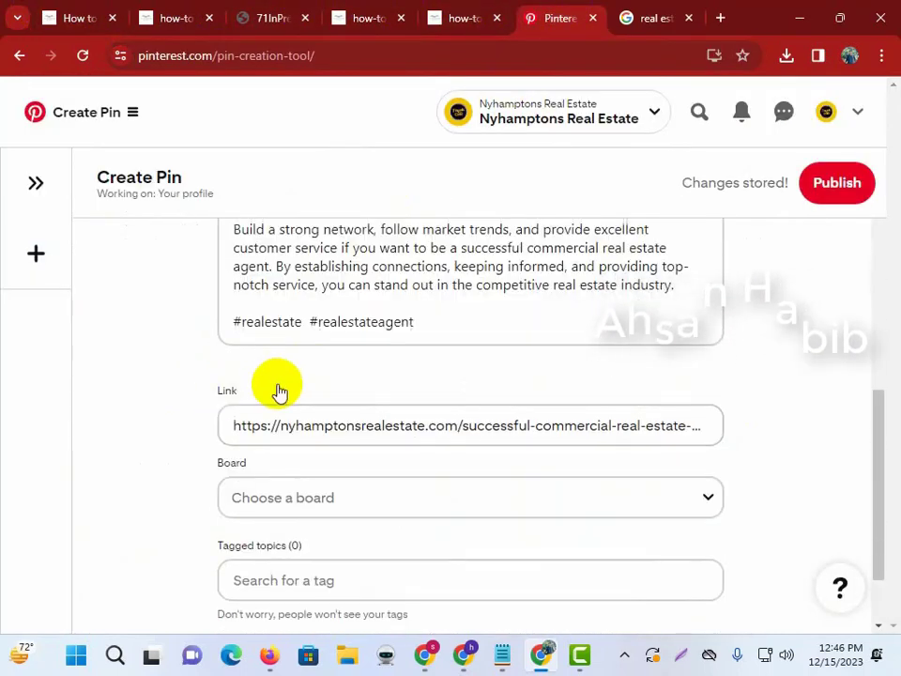
{"action": "scroll", "coordinate": [185, 431], "scroll_direction": "down", "scroll_amount": 1}
{"action": "left_click", "coordinate": [324, 398]}
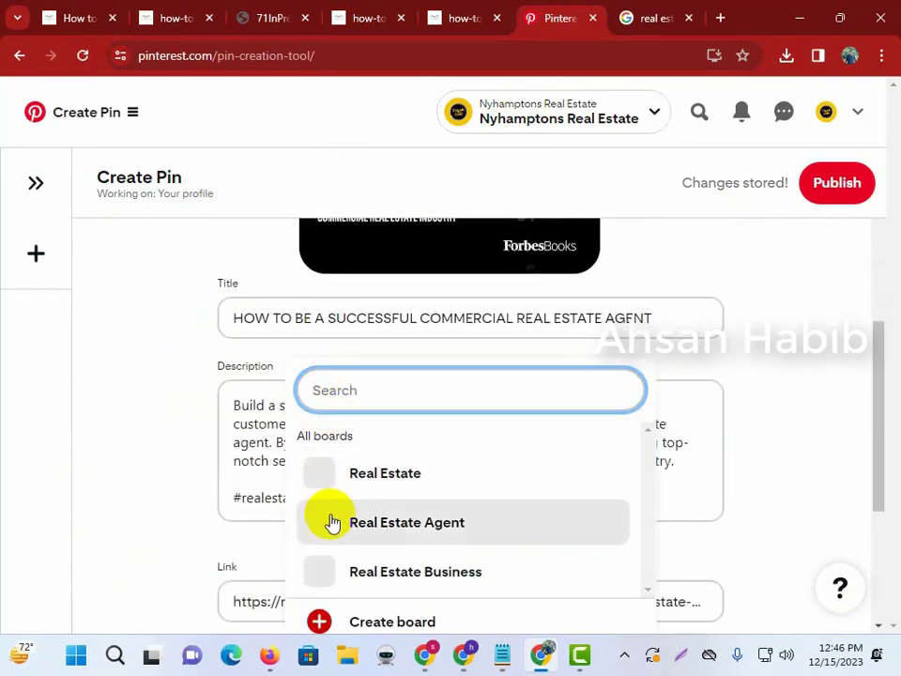
{"action": "left_click", "coordinate": [411, 528]}
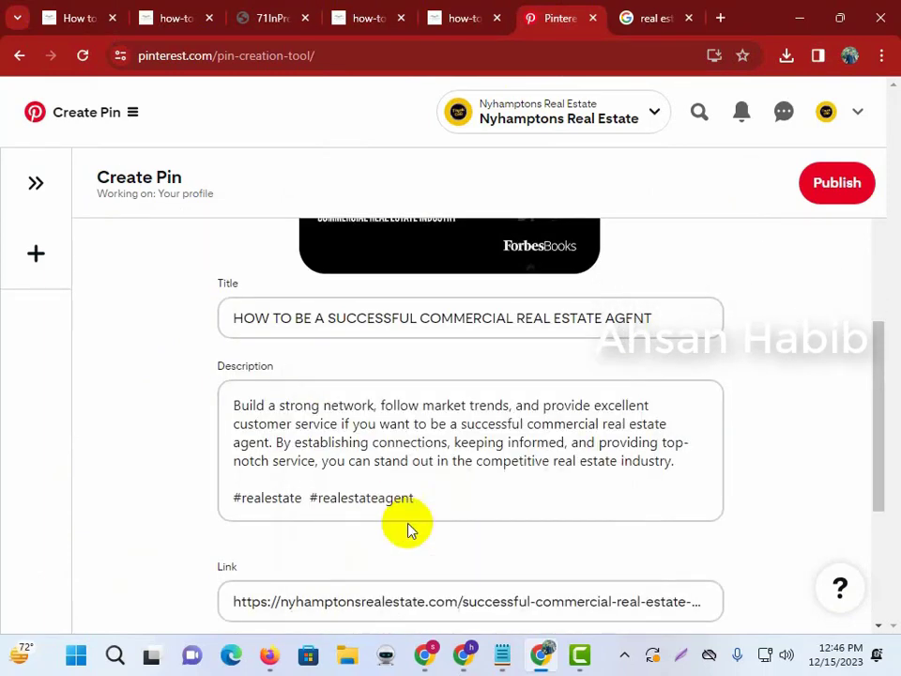
{"action": "scroll", "coordinate": [127, 417], "scroll_direction": "down", "scroll_amount": 3}
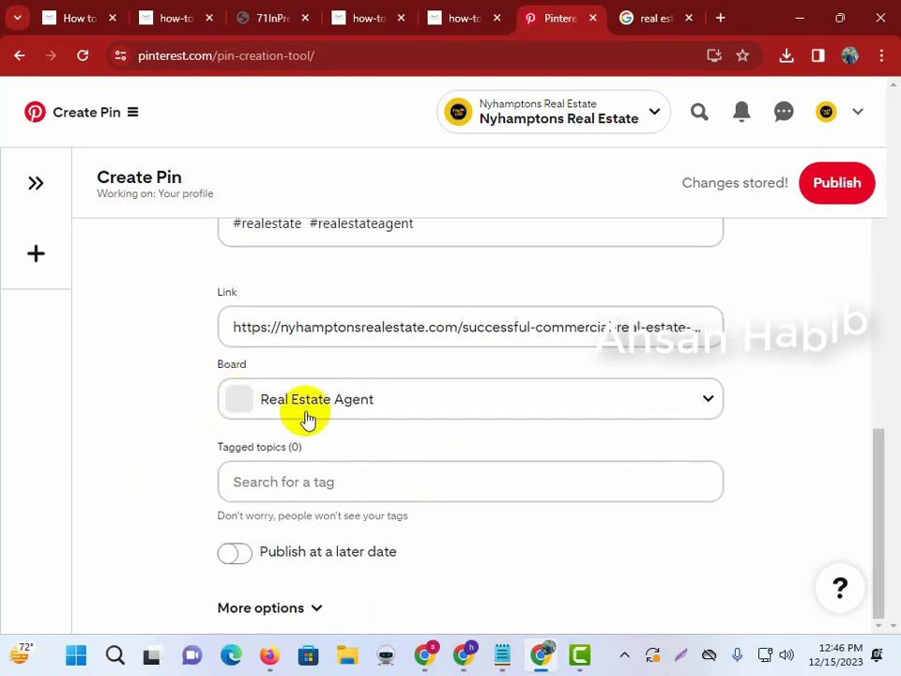
Add the Real Estate Buying topic tag to the pin.
{"action": "left_click", "coordinate": [239, 478]}
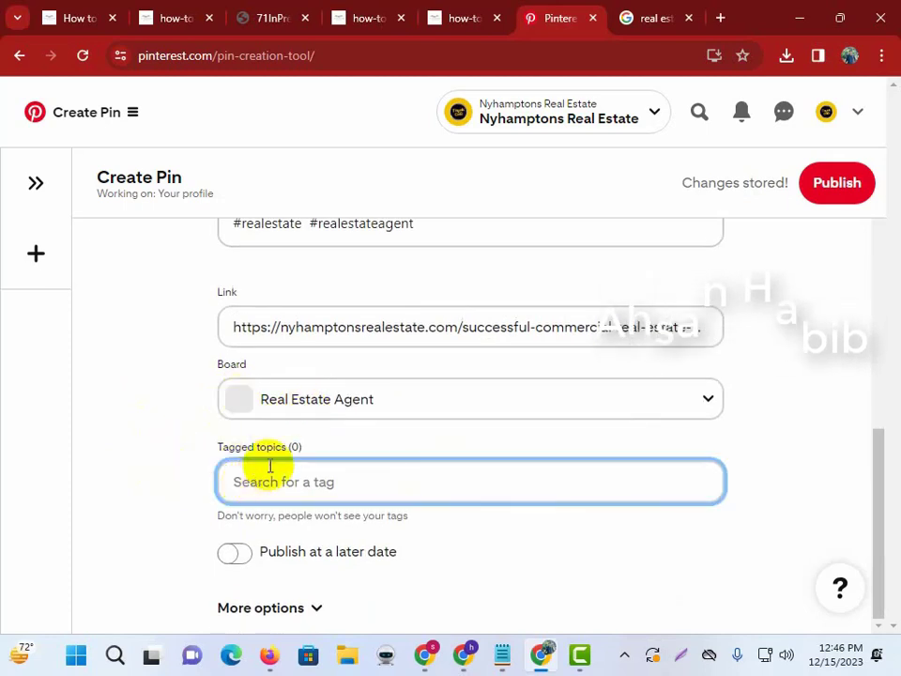
{"action": "type", "text": "rea"}
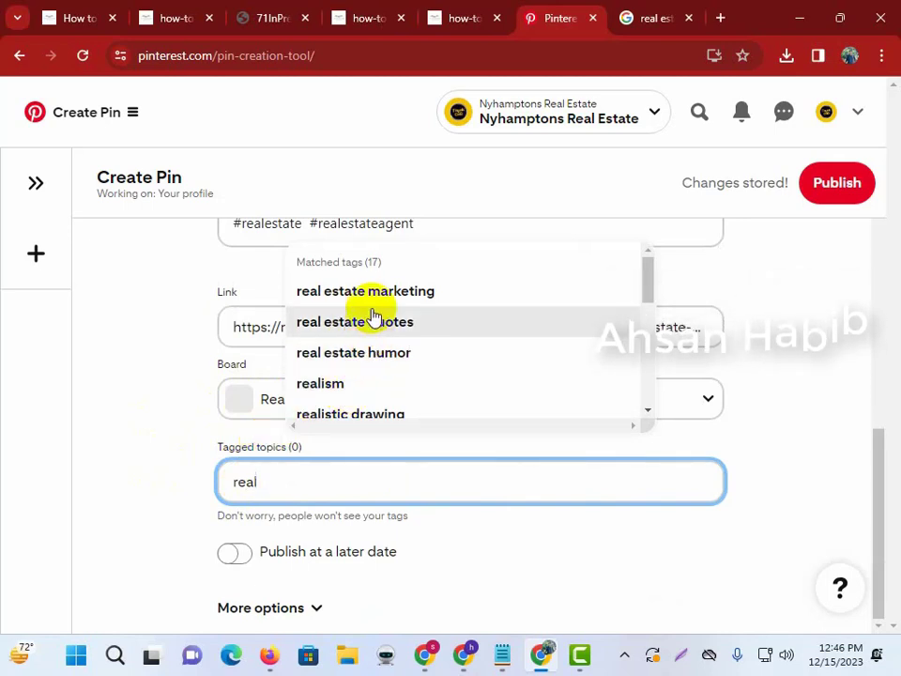
{"action": "type", "text": "l"}
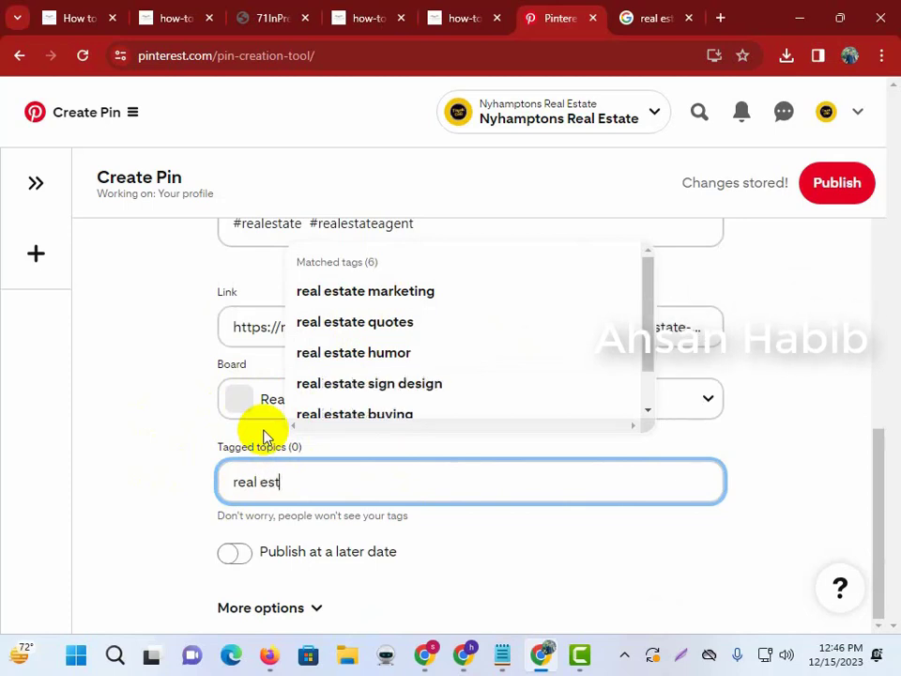
{"action": "scroll", "coordinate": [478, 374], "scroll_direction": "down", "scroll_amount": 1}
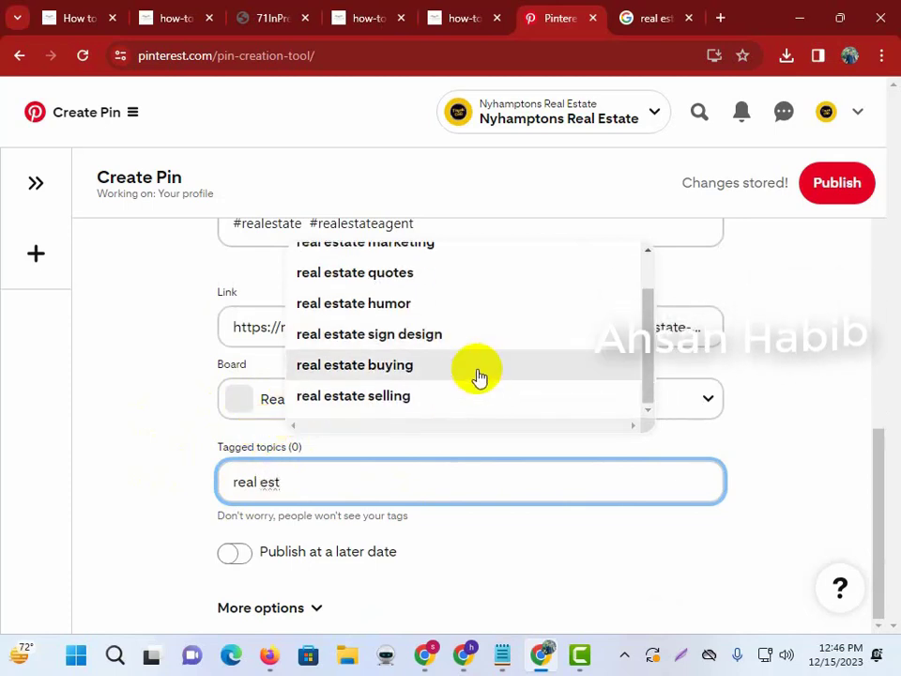
{"action": "left_click", "coordinate": [416, 369]}
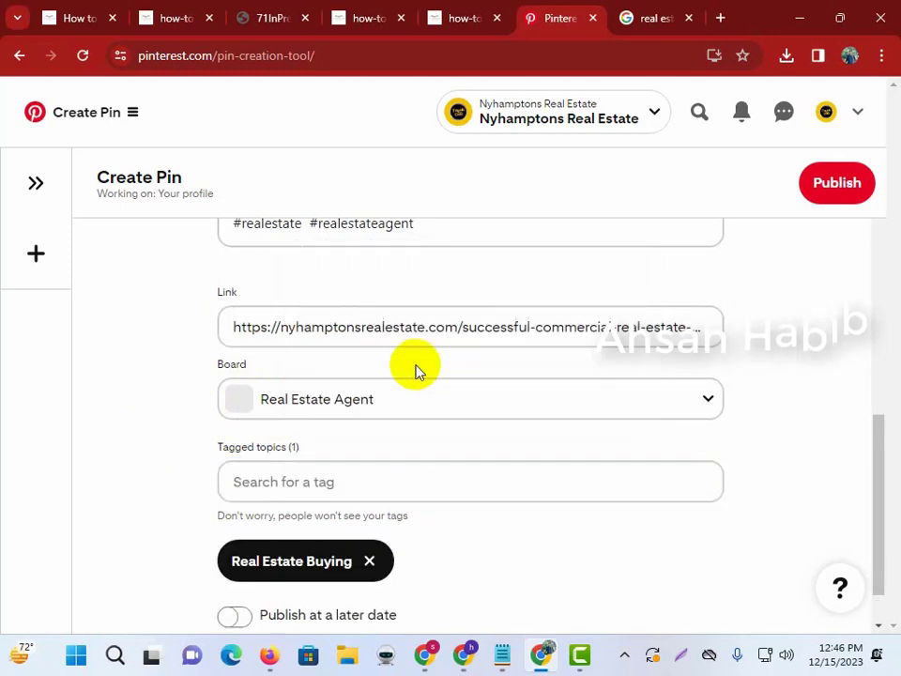
Add the Real Estate Marketing topic tag and publish the pin.
{"action": "left_click", "coordinate": [323, 483]}
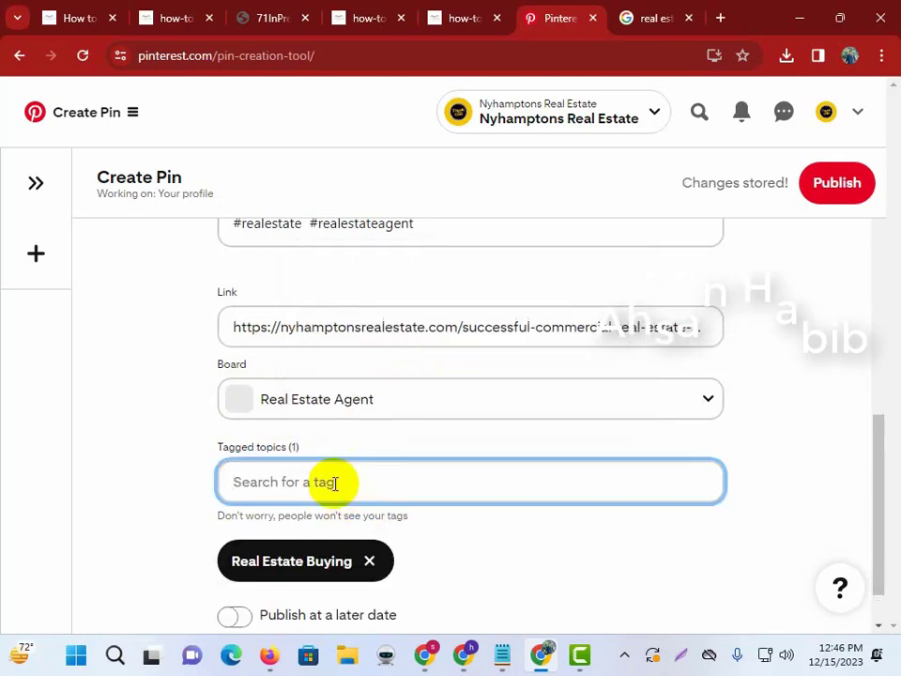
{"action": "type", "text": "real"}
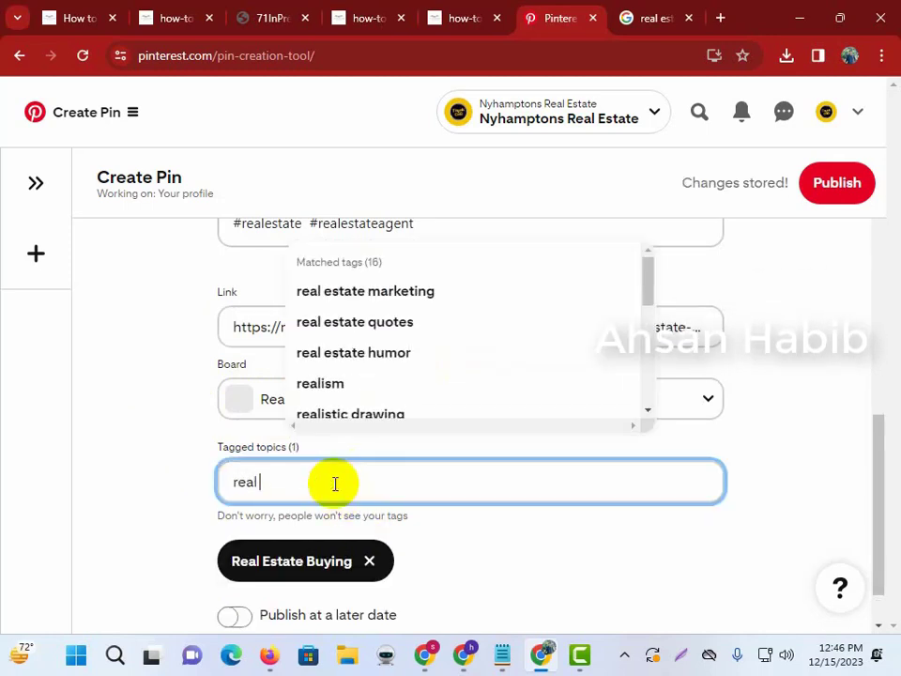
{"action": "type", "text": " estat"}
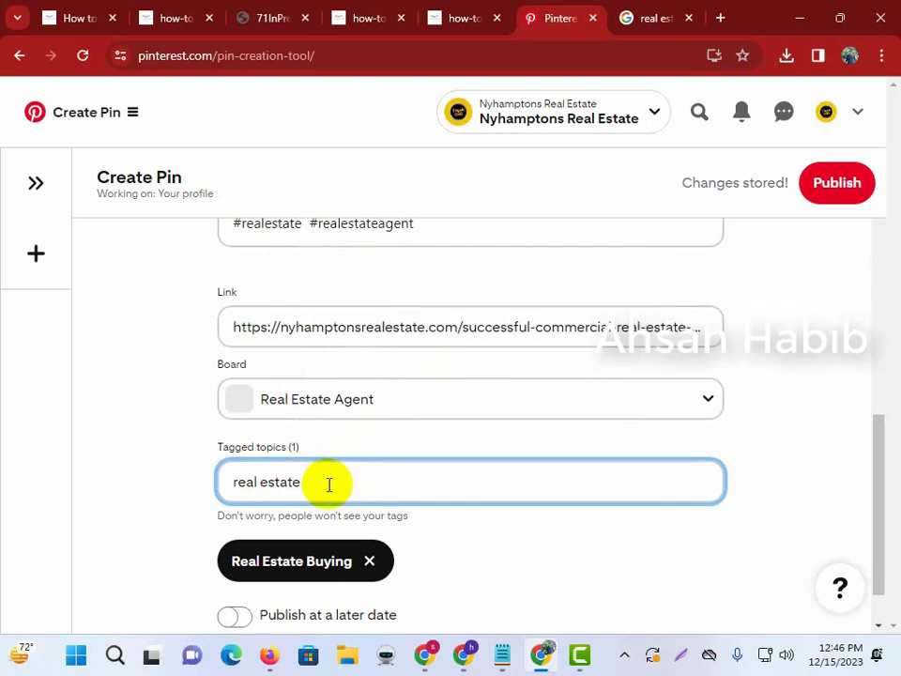
{"action": "left_click", "coordinate": [330, 487]}
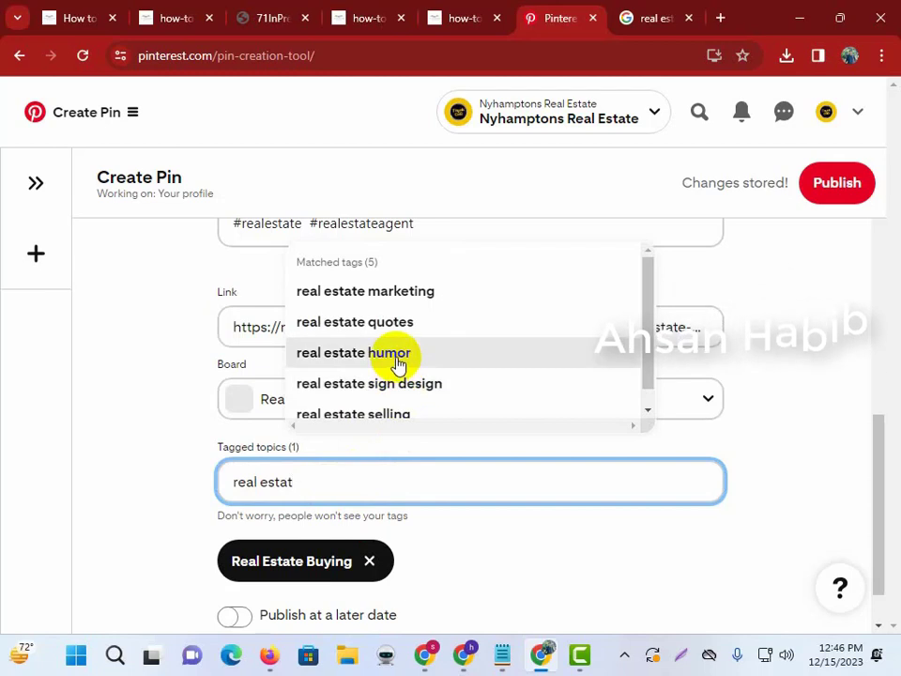
{"action": "left_click", "coordinate": [403, 291]}
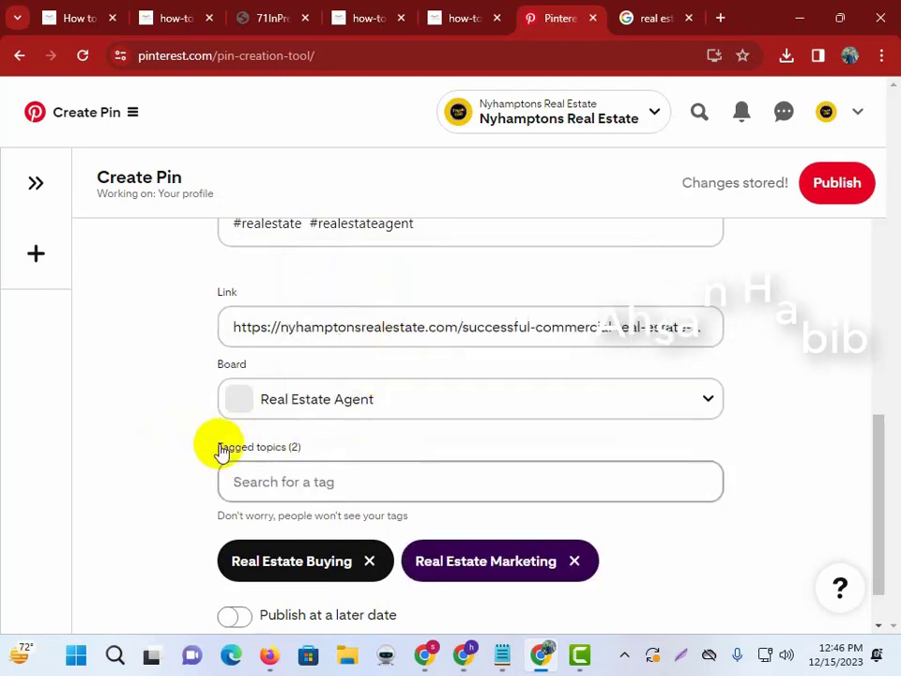
{"action": "scroll", "coordinate": [304, 568], "scroll_direction": "down", "scroll_amount": 1}
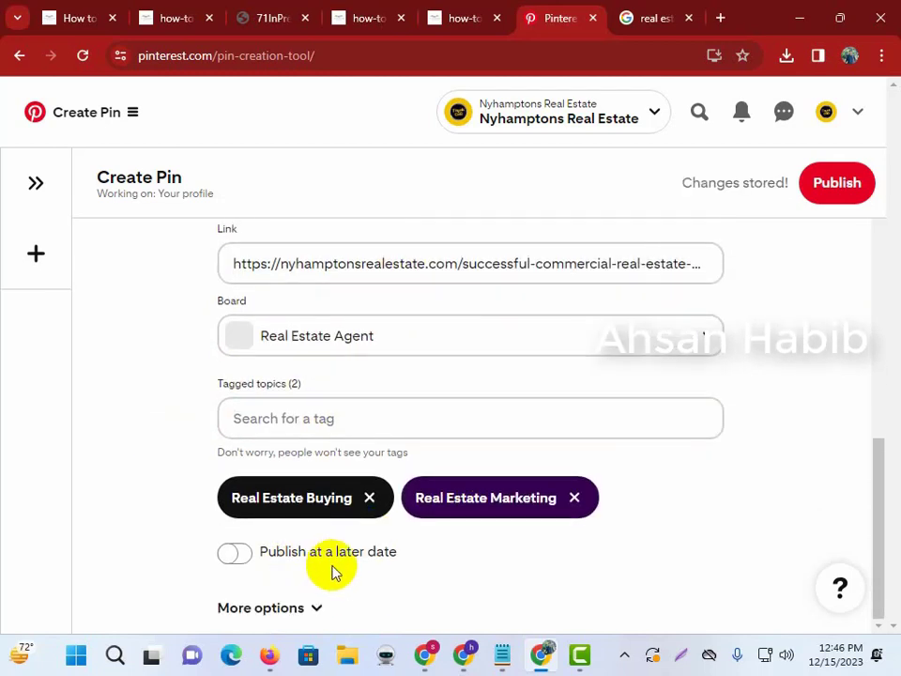
{"action": "scroll", "coordinate": [527, 527], "scroll_direction": "up", "scroll_amount": 5}
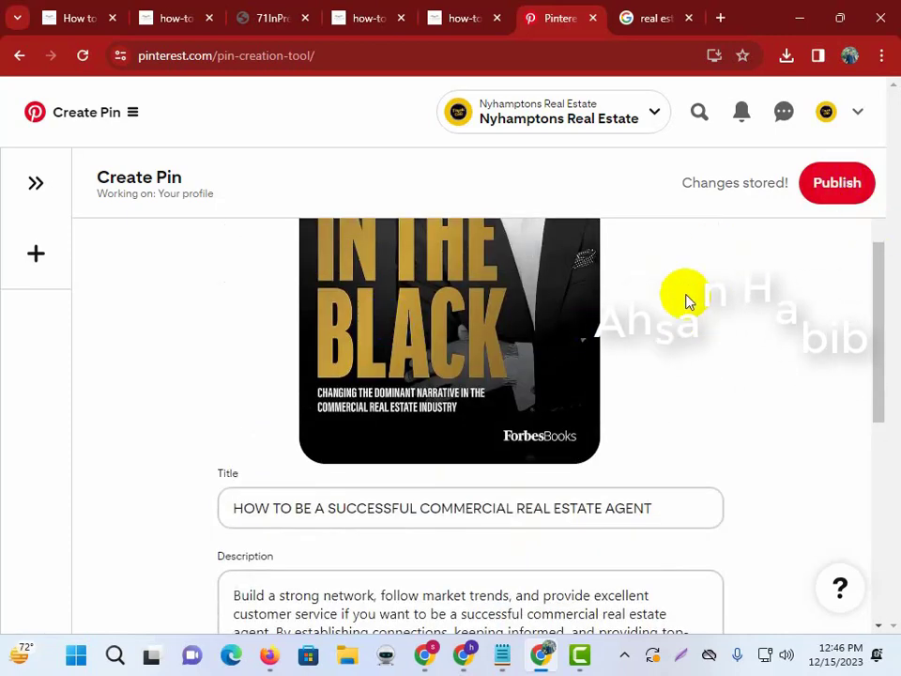
{"action": "scroll", "coordinate": [582, 366], "scroll_direction": "down", "scroll_amount": 6}
{"action": "scroll", "coordinate": [879, 394], "scroll_direction": "up", "scroll_amount": 7}
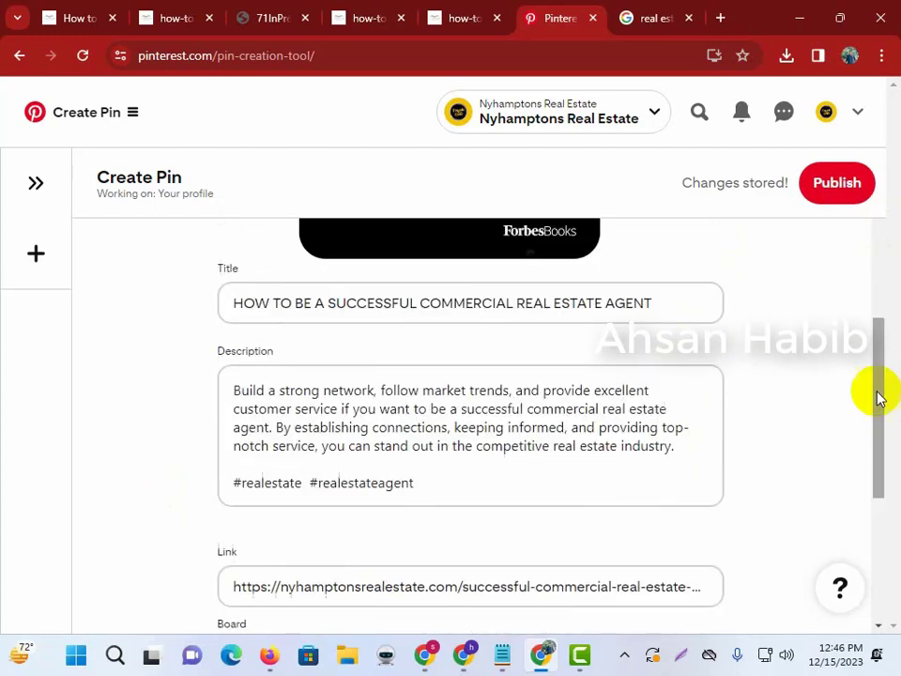
{"action": "left_click", "coordinate": [872, 193]}
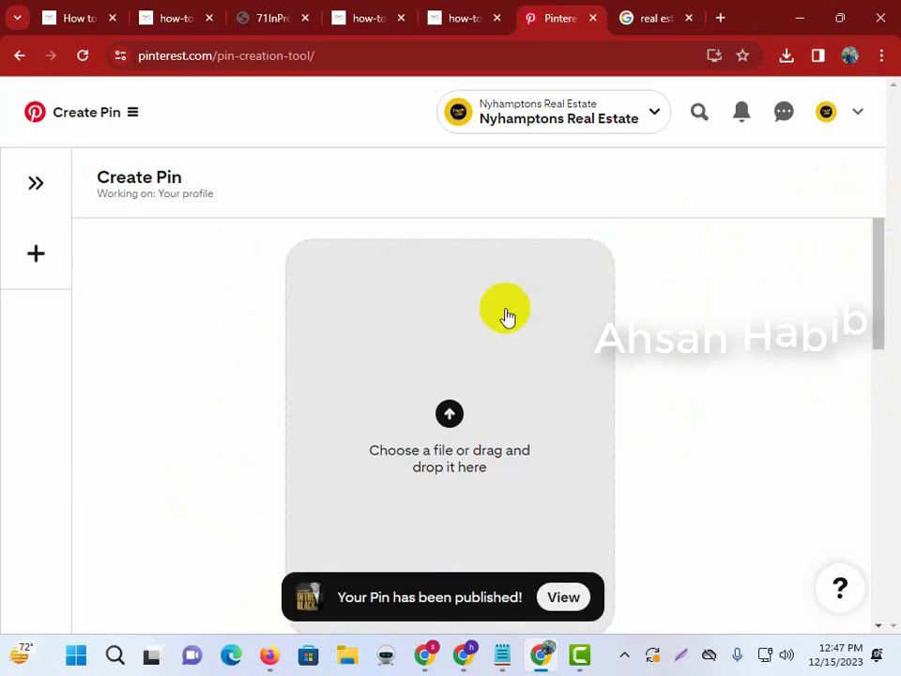
Open the published pin and follow its link to confirm it opens the article.
{"action": "scroll", "coordinate": [452, 399], "scroll_direction": "down", "scroll_amount": 4}
{"action": "scroll", "coordinate": [553, 402], "scroll_direction": "up", "scroll_amount": 4}
{"action": "scroll", "coordinate": [563, 400], "scroll_direction": "down", "scroll_amount": 4}
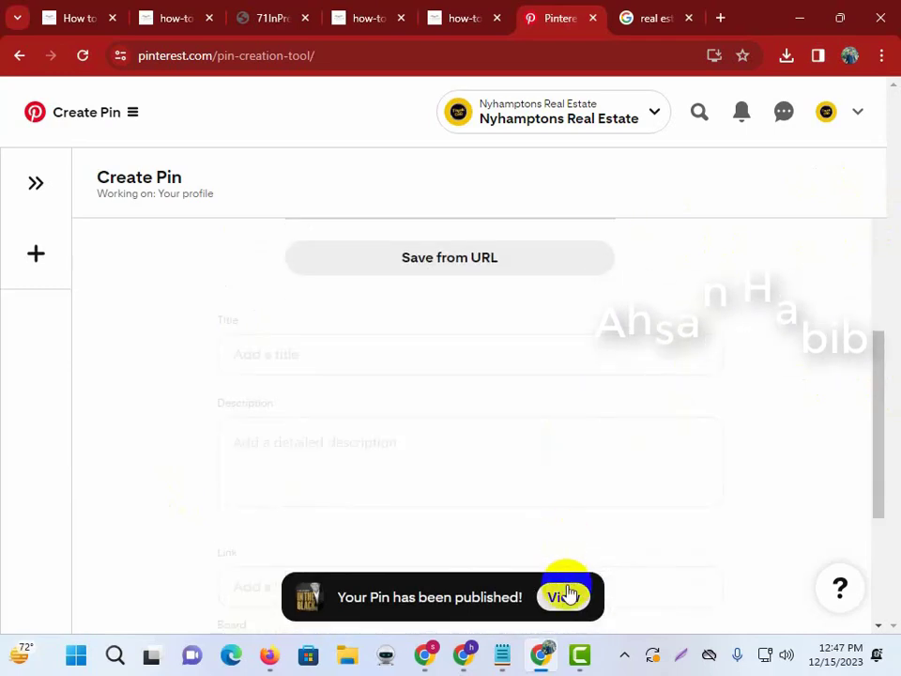
{"action": "left_click", "coordinate": [569, 595]}
{"action": "scroll", "coordinate": [187, 270], "scroll_direction": "down", "scroll_amount": 5}
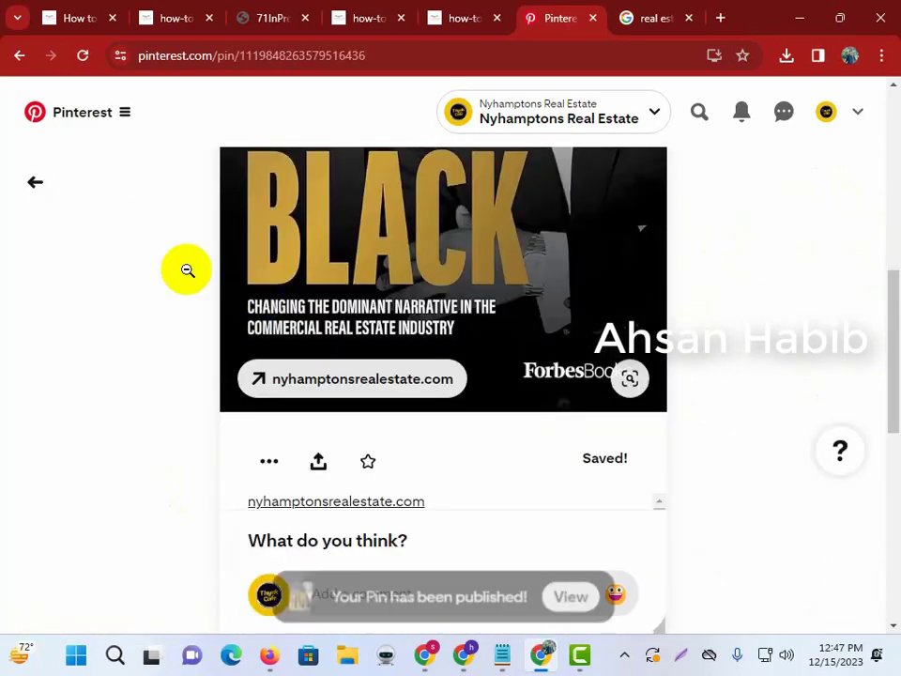
{"action": "left_click", "coordinate": [320, 59]}
{"action": "scroll", "coordinate": [389, 358], "scroll_direction": "down", "scroll_amount": 3}
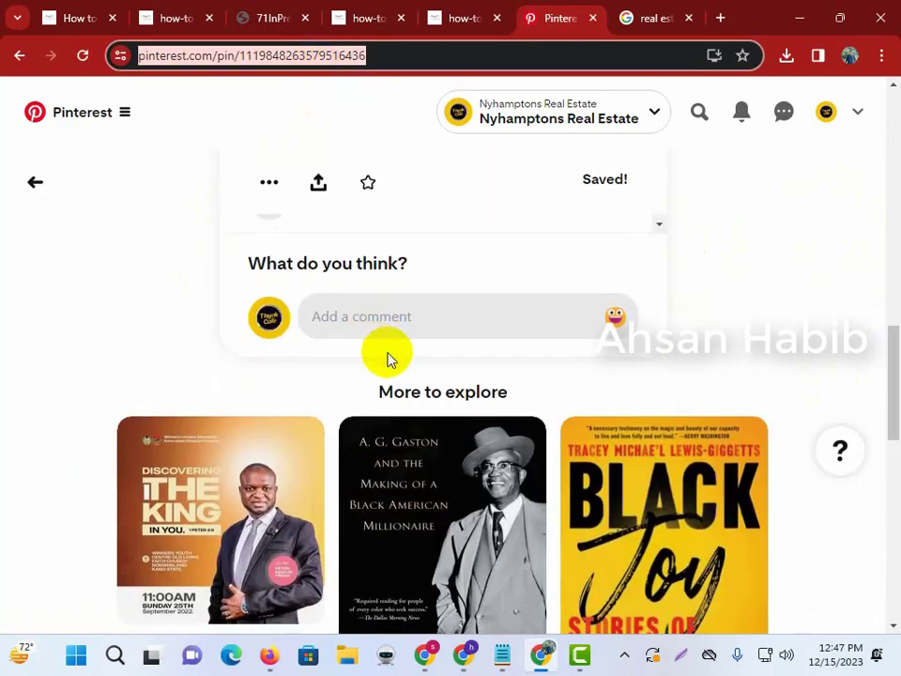
{"action": "scroll", "coordinate": [405, 323], "scroll_direction": "up", "scroll_amount": 4}
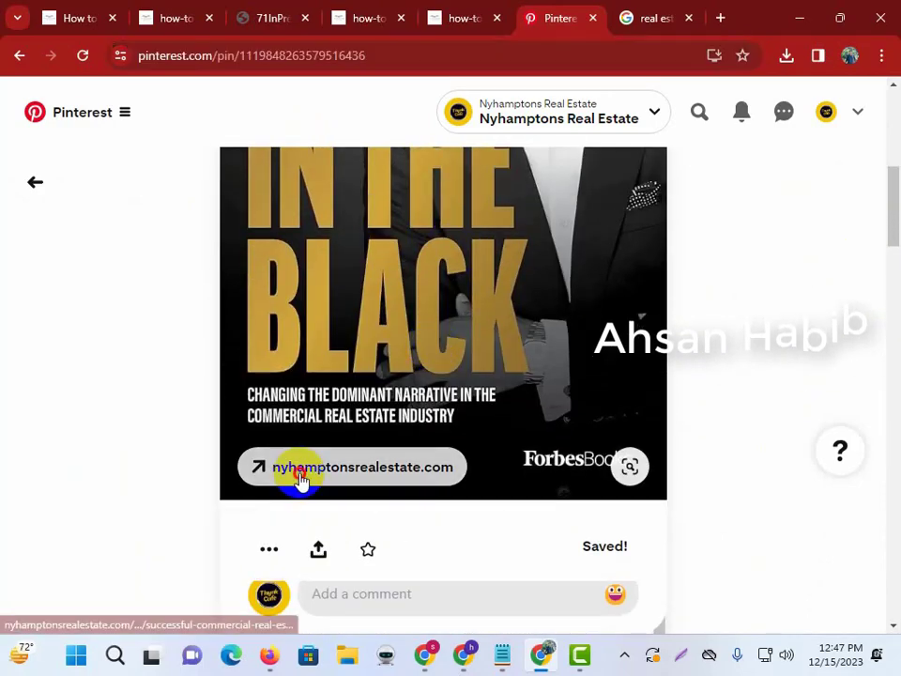
{"action": "left_click", "coordinate": [302, 477]}
Close the article and go to the Nyhamptons Real Estate profile page.
{"action": "scroll", "coordinate": [322, 402], "scroll_direction": "down", "scroll_amount": 8}
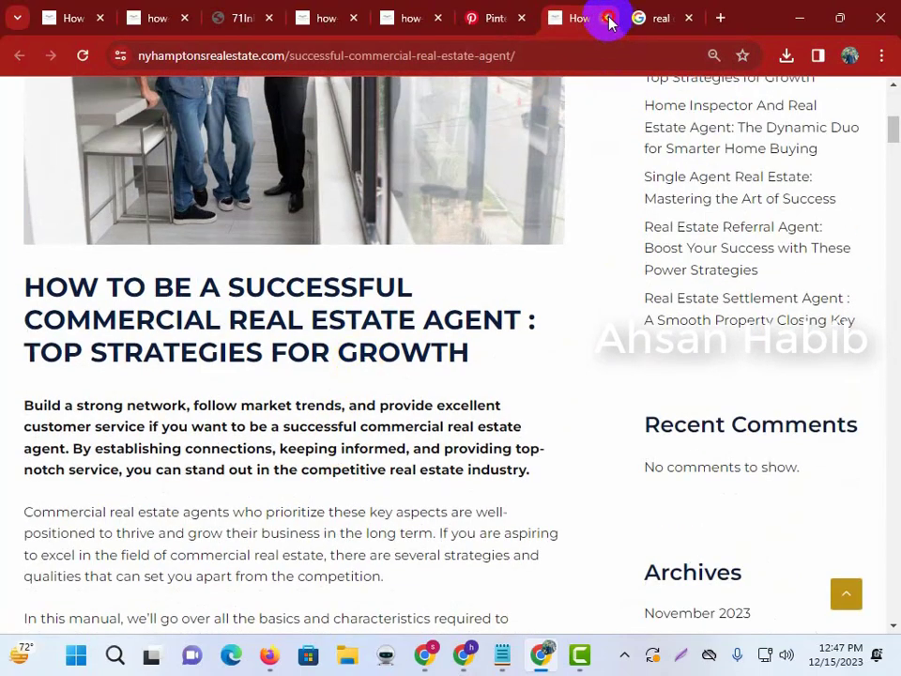
{"action": "left_click", "coordinate": [609, 18]}
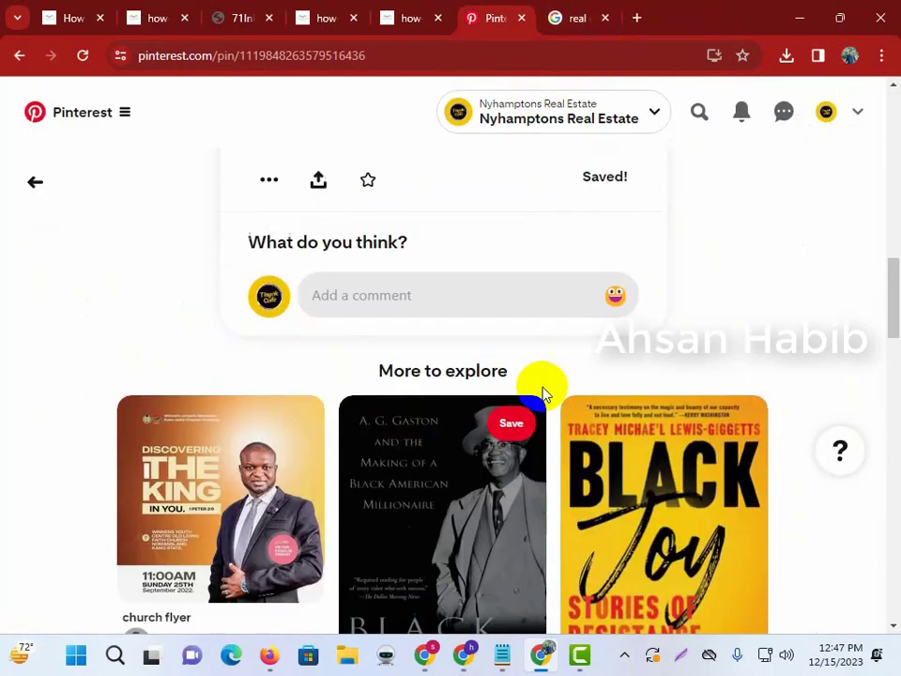
{"action": "scroll", "coordinate": [672, 395], "scroll_direction": "up", "scroll_amount": 5}
{"action": "left_click", "coordinate": [829, 130]}
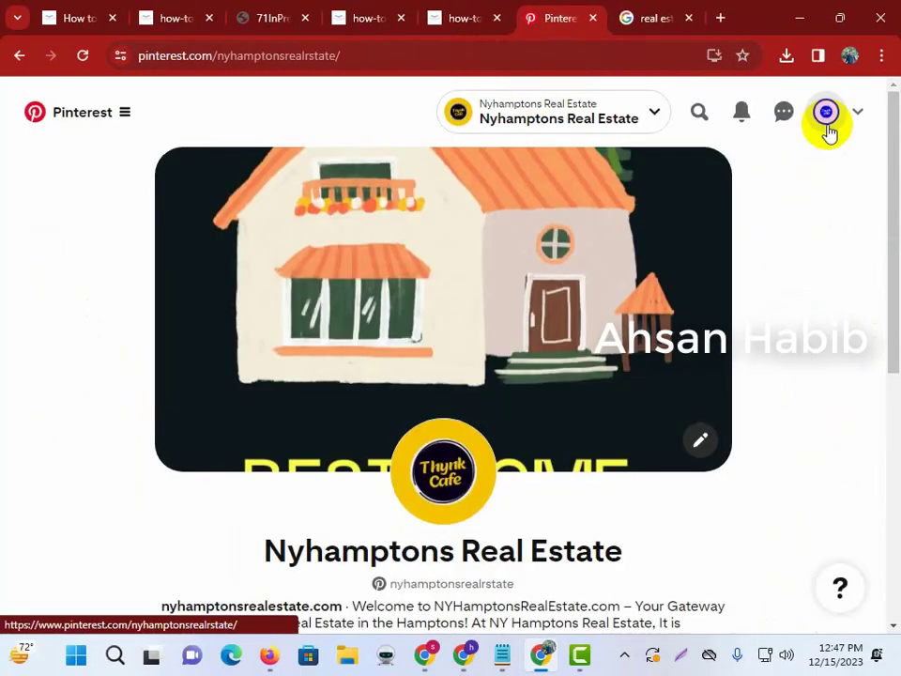
Browse the profile's three boards, then bring up the menu with Create and Analytics options.
{"action": "left_click", "coordinate": [695, 116]}
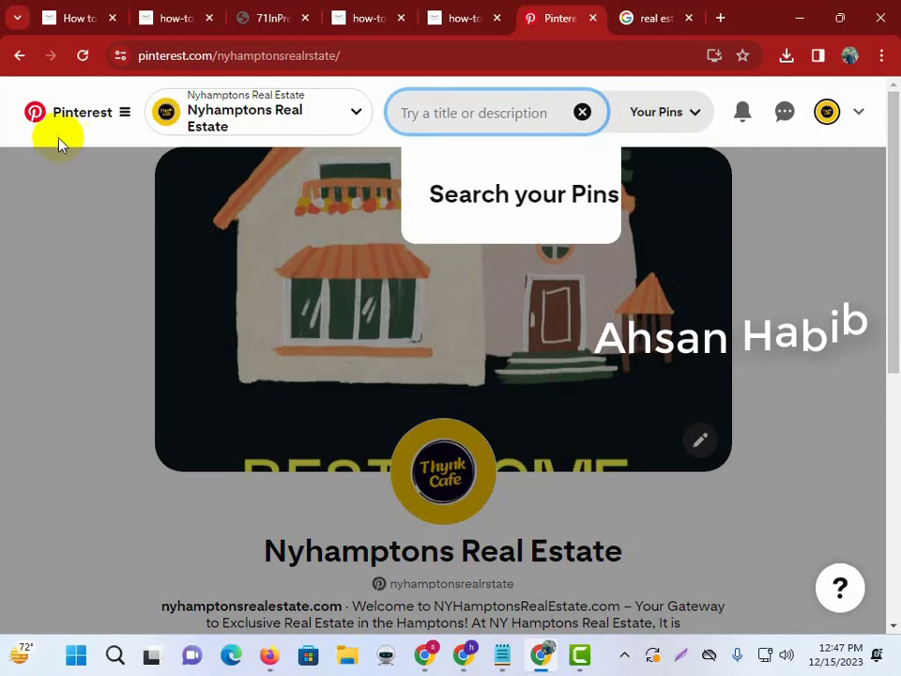
{"action": "left_click", "coordinate": [58, 125]}
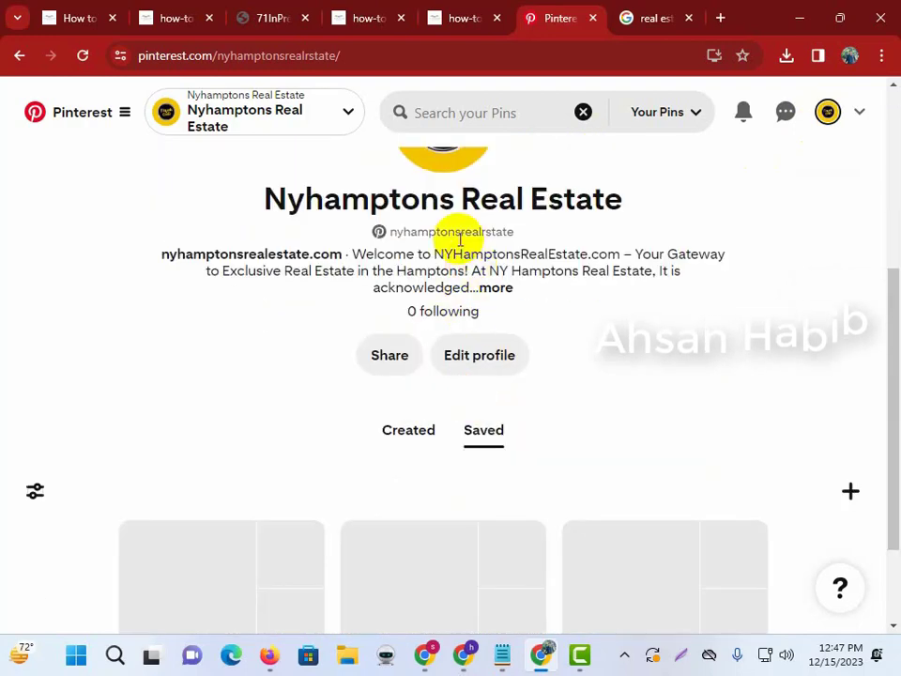
{"action": "scroll", "coordinate": [450, 227], "scroll_direction": "up", "scroll_amount": 1}
{"action": "scroll", "coordinate": [469, 241], "scroll_direction": "down", "scroll_amount": 1}
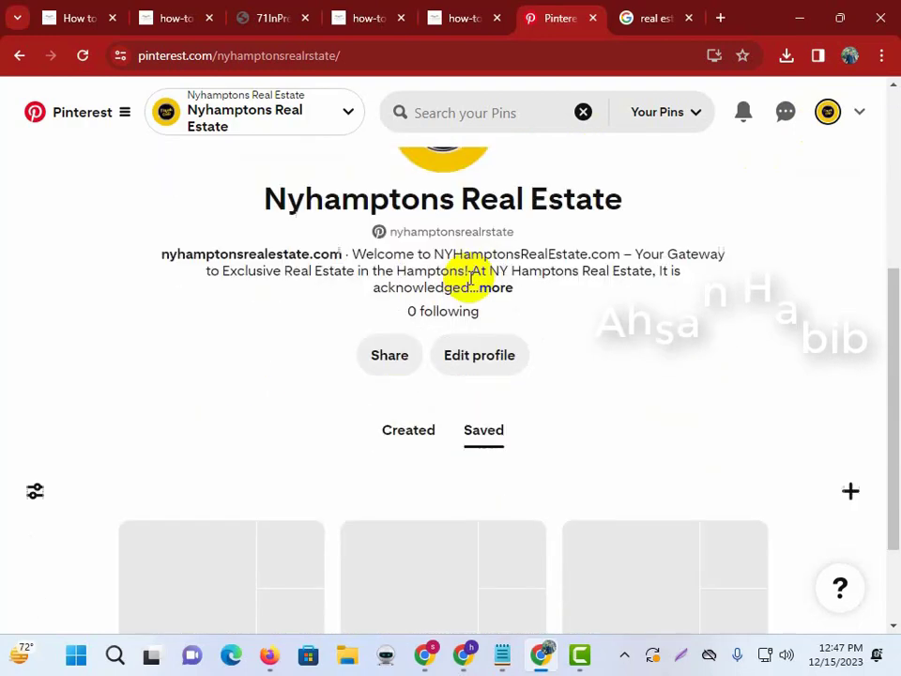
{"action": "scroll", "coordinate": [460, 305], "scroll_direction": "down", "scroll_amount": 1}
{"action": "scroll", "coordinate": [461, 309], "scroll_direction": "up", "scroll_amount": 3}
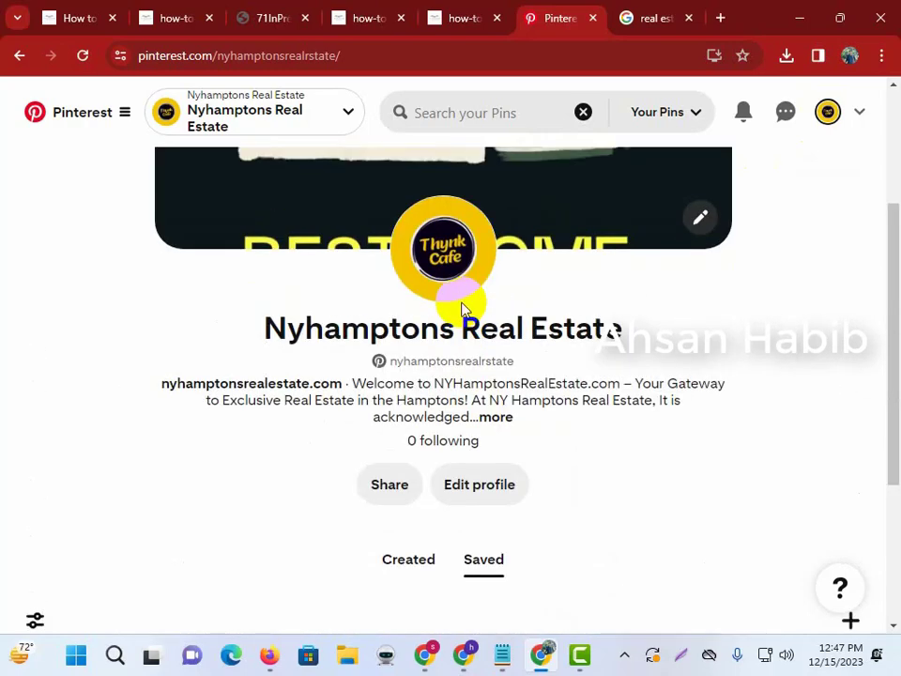
{"action": "scroll", "coordinate": [394, 357], "scroll_direction": "down", "scroll_amount": 3}
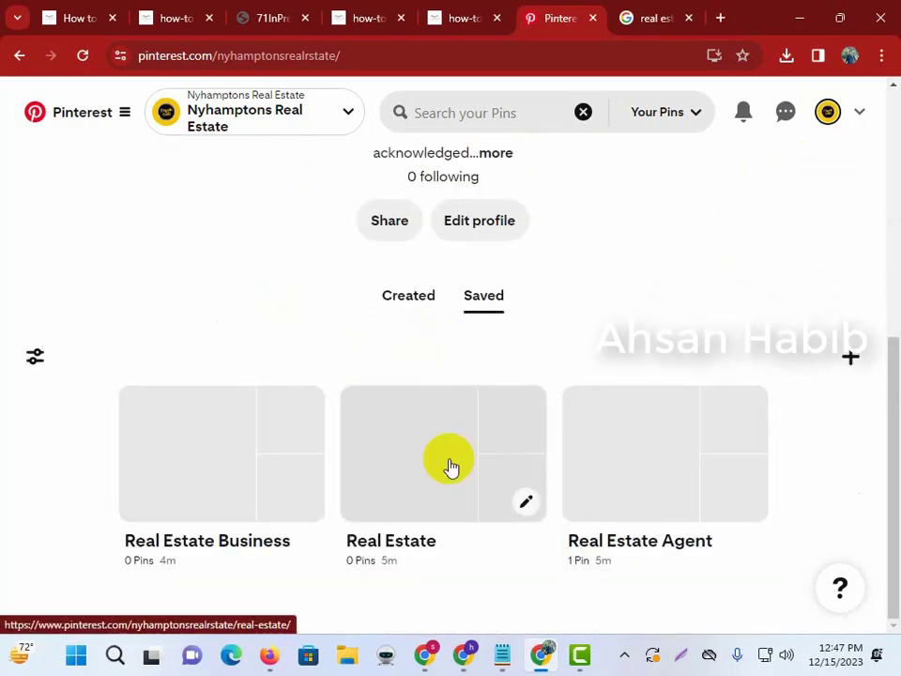
{"action": "scroll", "coordinate": [526, 460], "scroll_direction": "up", "scroll_amount": 3}
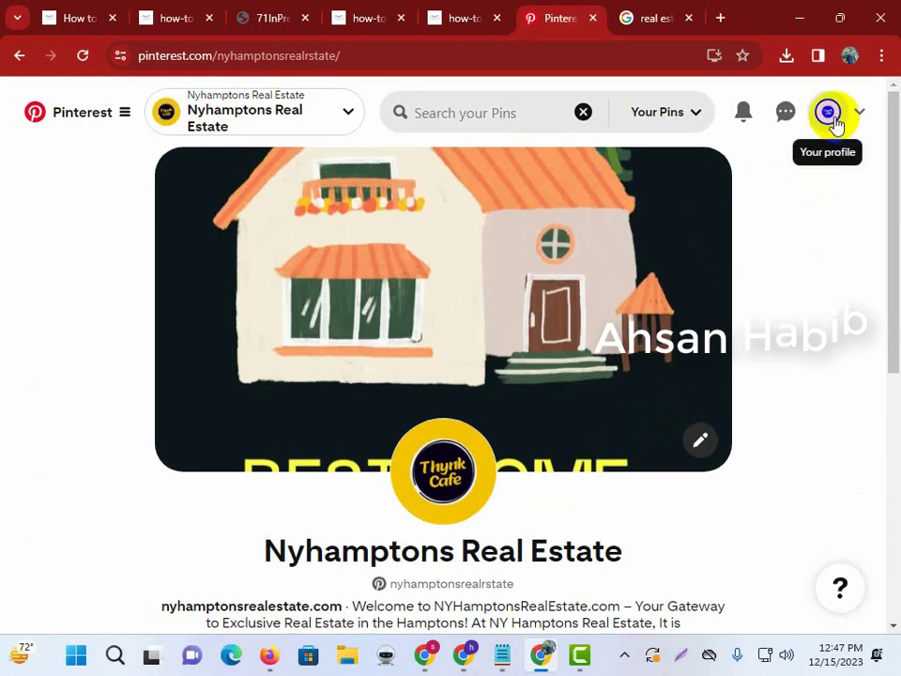
{"action": "left_click", "coordinate": [100, 120]}
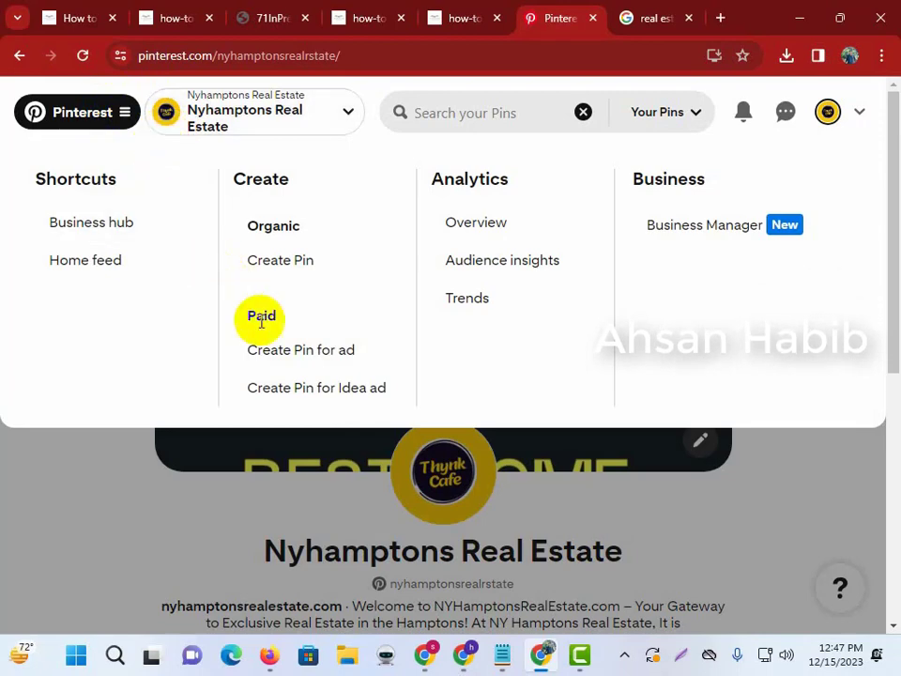
Start a new pin with the commercial real estate agent handshake image.
{"action": "left_click", "coordinate": [301, 262]}
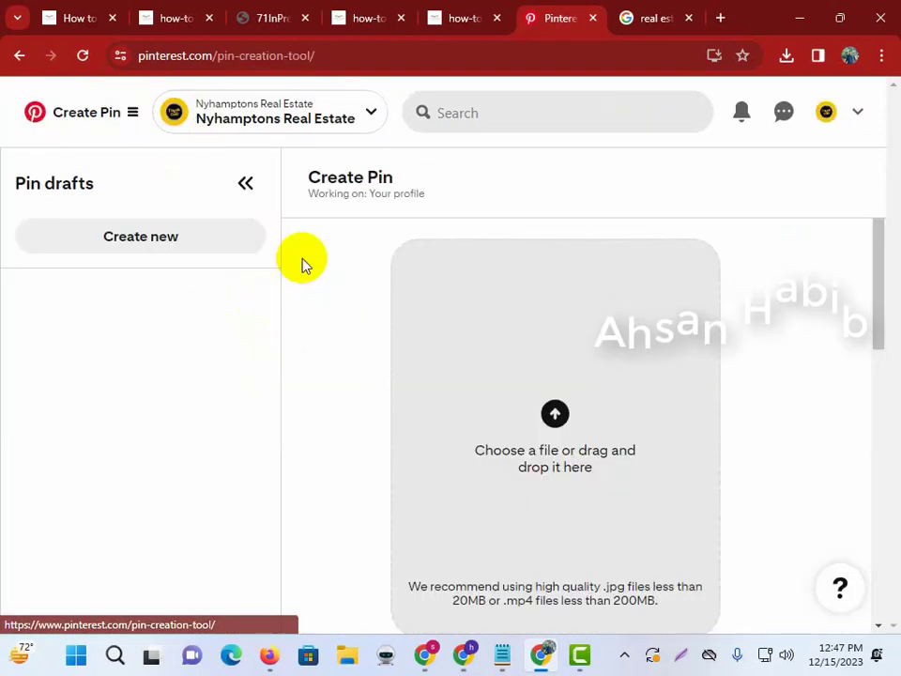
{"action": "left_click", "coordinate": [528, 368]}
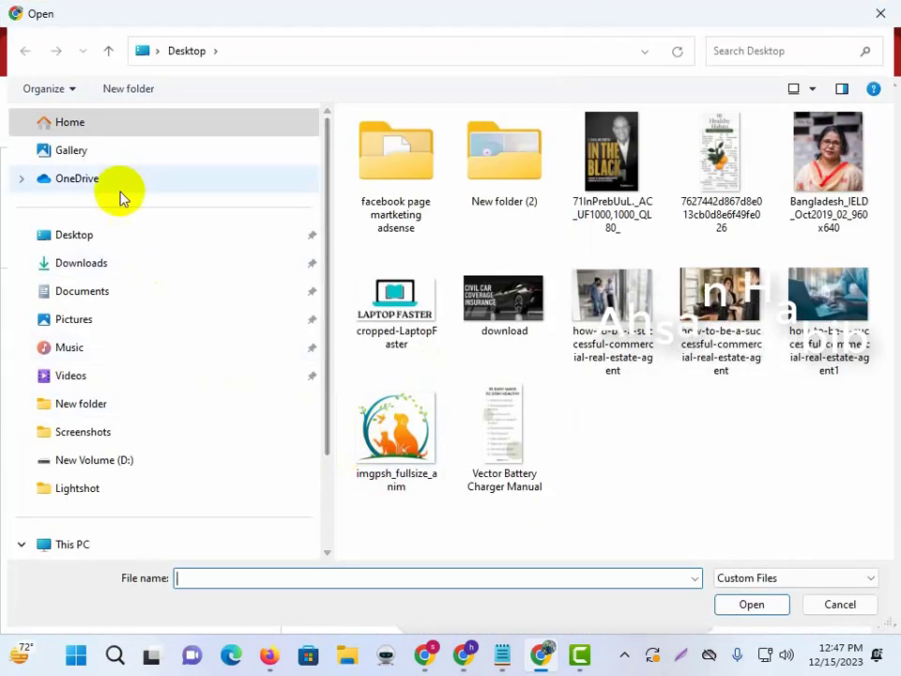
{"action": "left_click", "coordinate": [693, 286]}
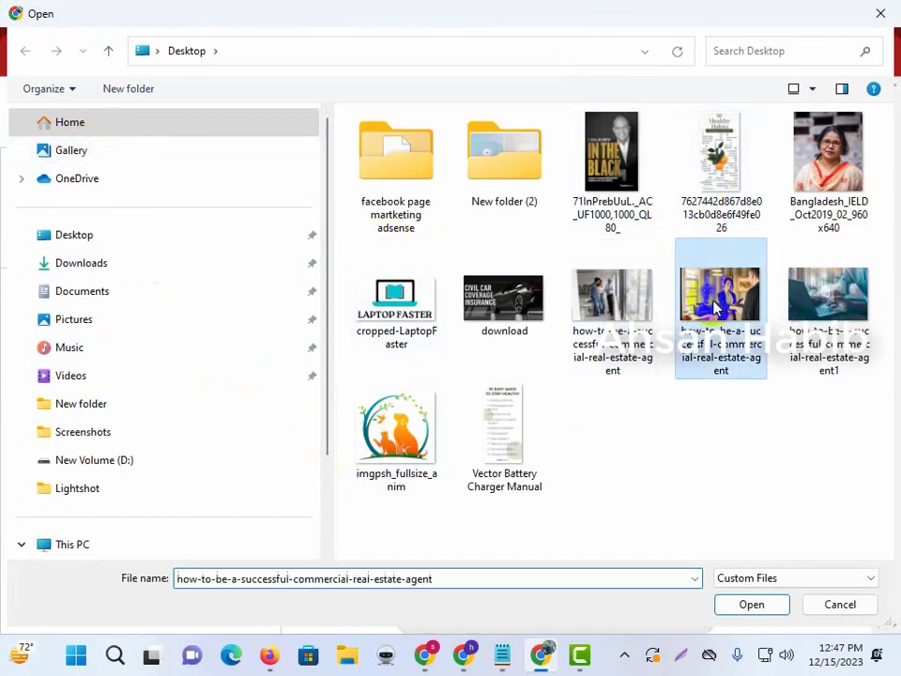
{"action": "left_click", "coordinate": [724, 606]}
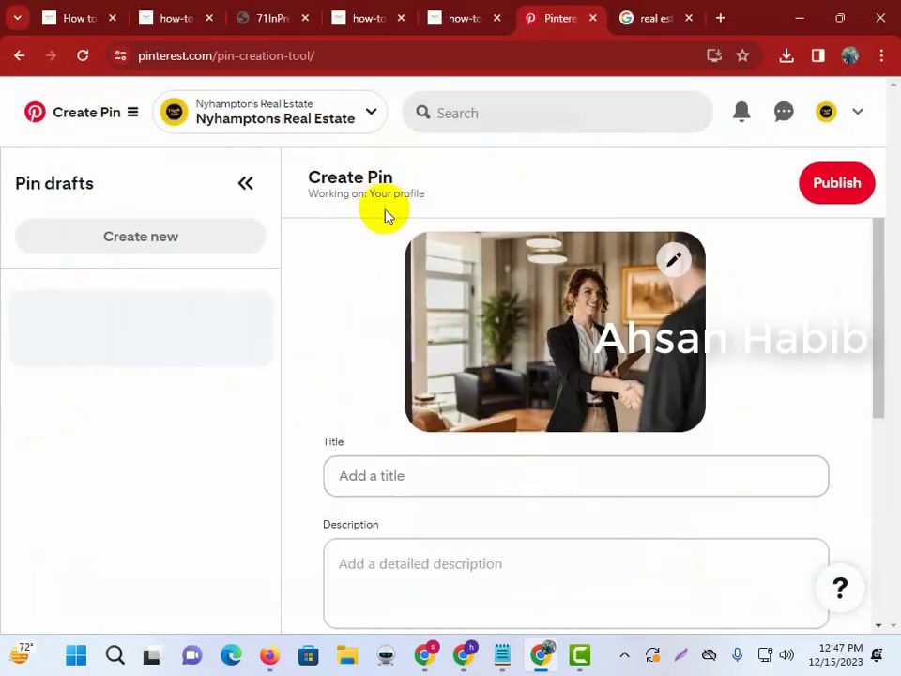
Select the main heading of the commercial real estate agent article.
{"action": "scroll", "coordinate": [405, 287], "scroll_direction": "down", "scroll_amount": 3}
{"action": "scroll", "coordinate": [403, 280], "scroll_direction": "up", "scroll_amount": 2}
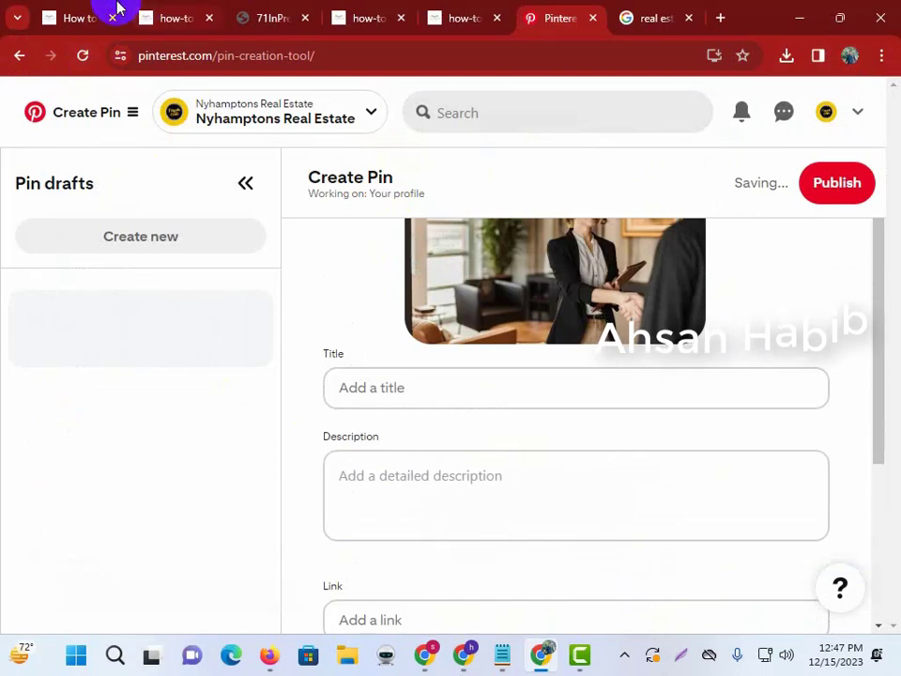
{"action": "left_click", "coordinate": [116, 9]}
{"action": "left_click_drag", "start_coordinate": [30, 192], "coordinate": [527, 236]}
{"action": "key", "text": "ctrl+c"}
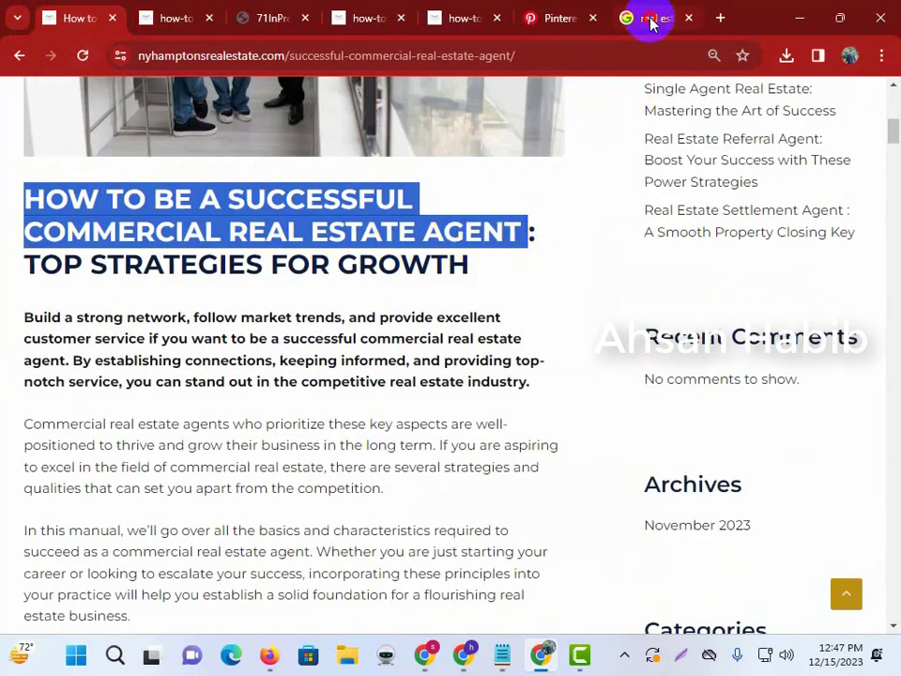
Search Google for the copied commercial real estate agent article heading.
{"action": "left_click", "coordinate": [653, 19]}
{"action": "left_click", "coordinate": [298, 117]}
{"action": "key", "text": "ctrl+a"}
{"action": "key", "text": "ctrl+v"}
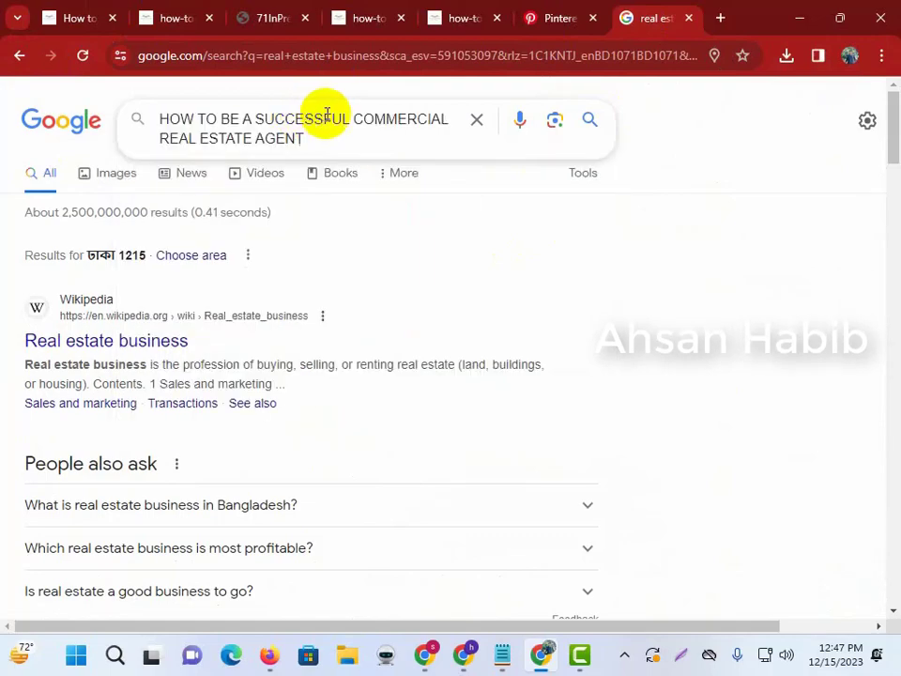
{"action": "key", "text": "Return"}
Copy the question 'How do I market myself as a commercial real estate agent?'.
{"action": "scroll", "coordinate": [282, 234], "scroll_direction": "down", "scroll_amount": 10}
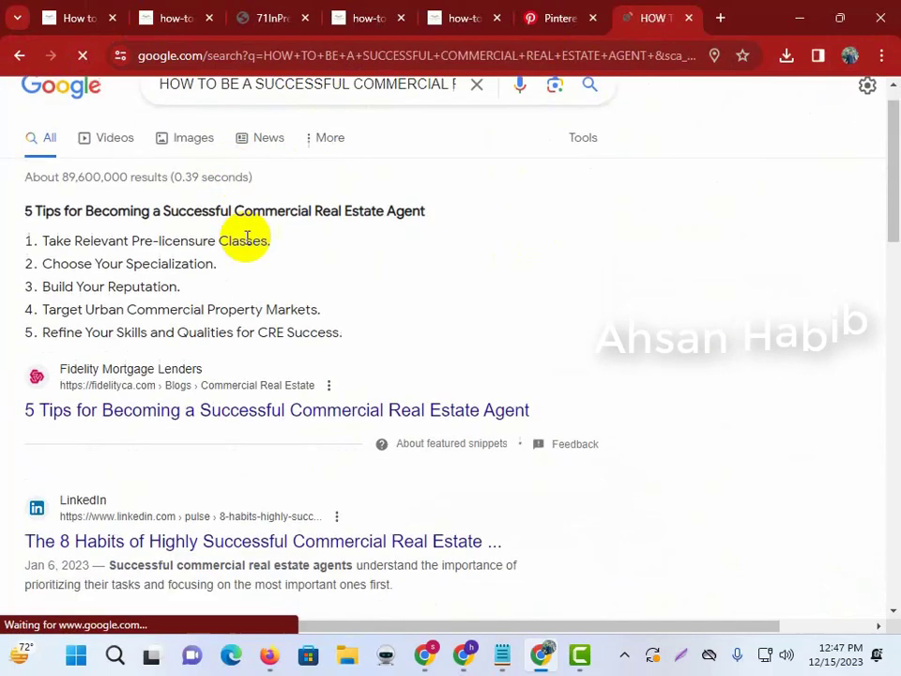
{"action": "scroll", "coordinate": [338, 338], "scroll_direction": "up", "scroll_amount": 8}
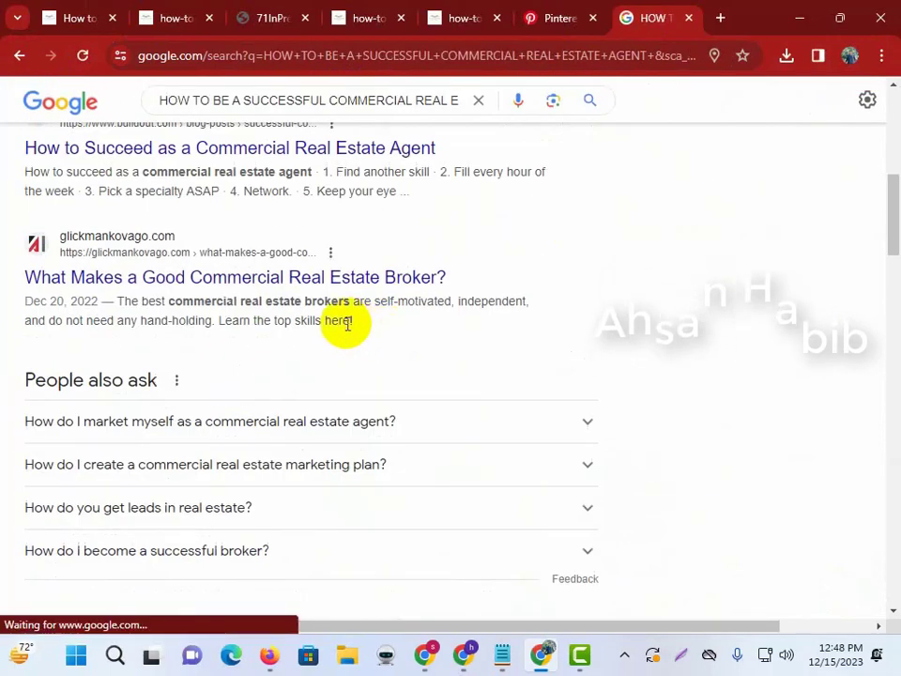
{"action": "scroll", "coordinate": [234, 338], "scroll_direction": "down", "scroll_amount": 1}
{"action": "left_click_drag", "start_coordinate": [8, 333], "coordinate": [419, 354]}
{"action": "key", "text": "ctrl+c"}
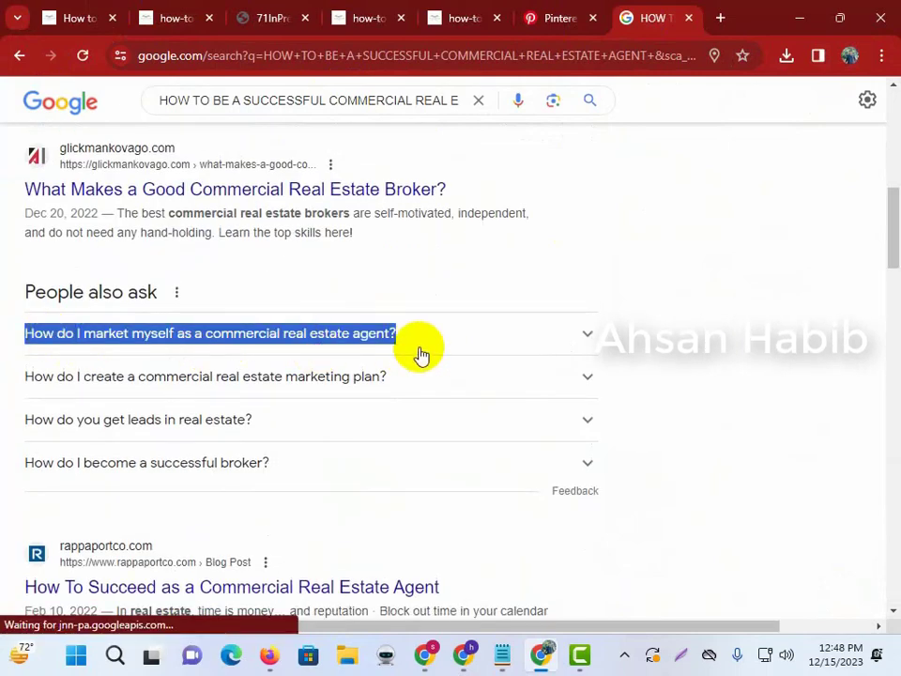
{"action": "left_click", "coordinate": [270, 15]}
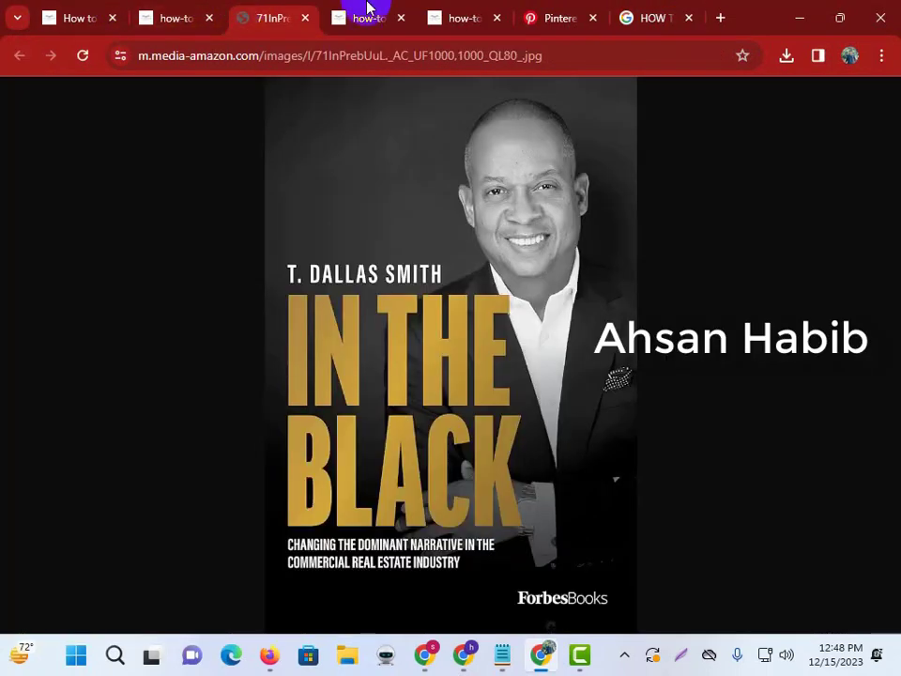
{"action": "left_click", "coordinate": [550, 11]}
Paste the marketing question as the pin's title and into its description.
{"action": "left_click", "coordinate": [402, 390]}
{"action": "key", "text": "ctrl+v"}
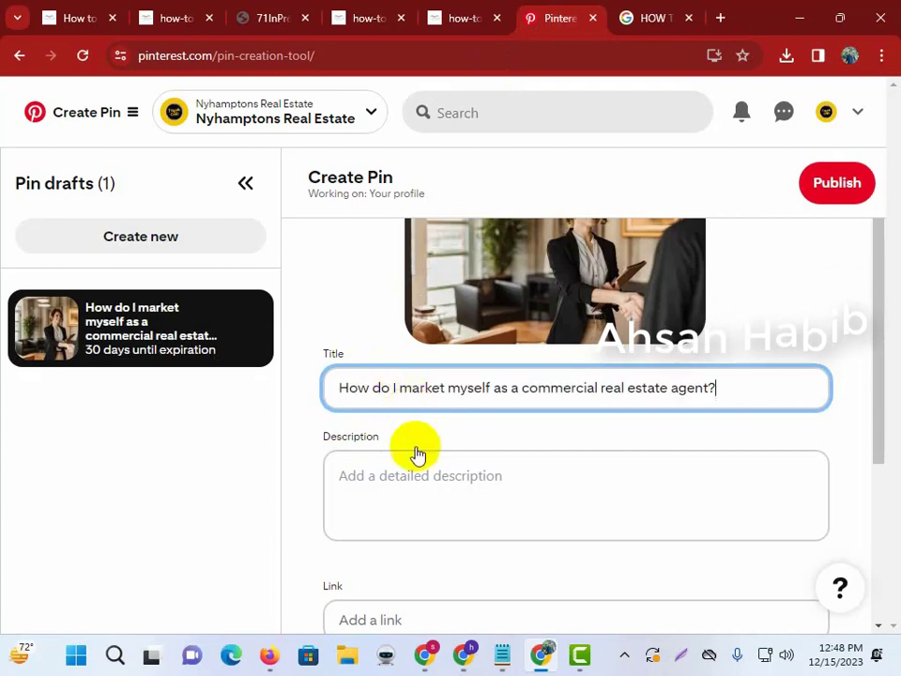
{"action": "left_click", "coordinate": [430, 506]}
{"action": "key", "text": "ctrl+v"}
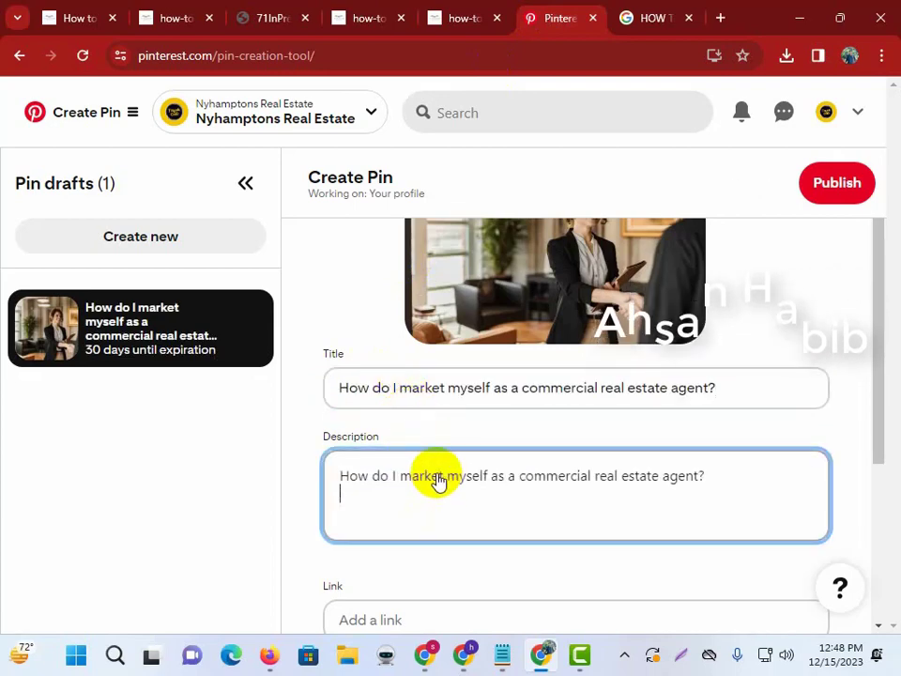
Append the first sentence of the Commercial real estate agents paragraph to the description.
{"action": "left_click", "coordinate": [82, 9]}
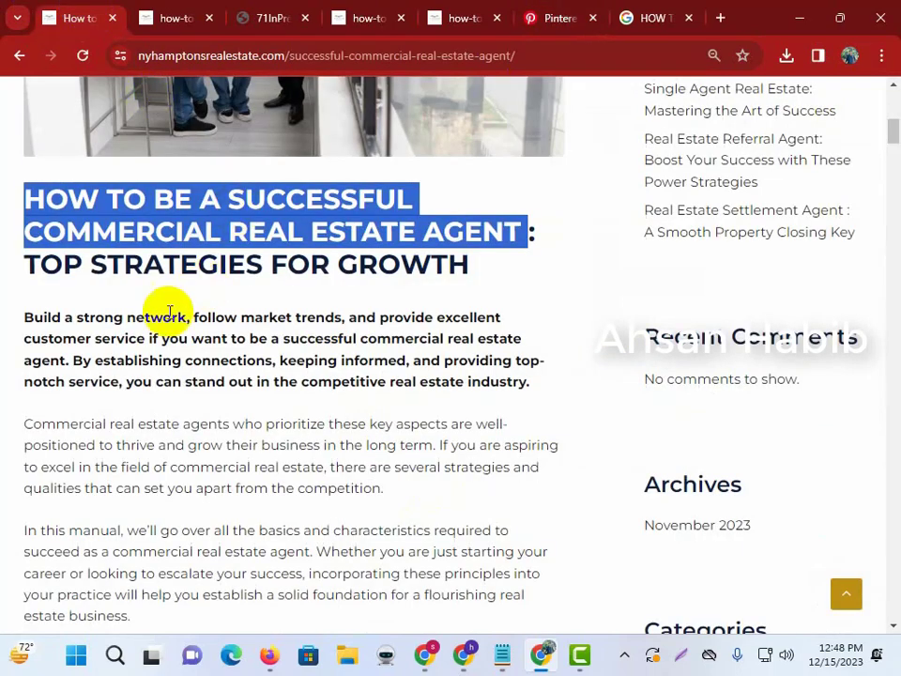
{"action": "left_click_drag", "start_coordinate": [25, 429], "coordinate": [371, 449]}
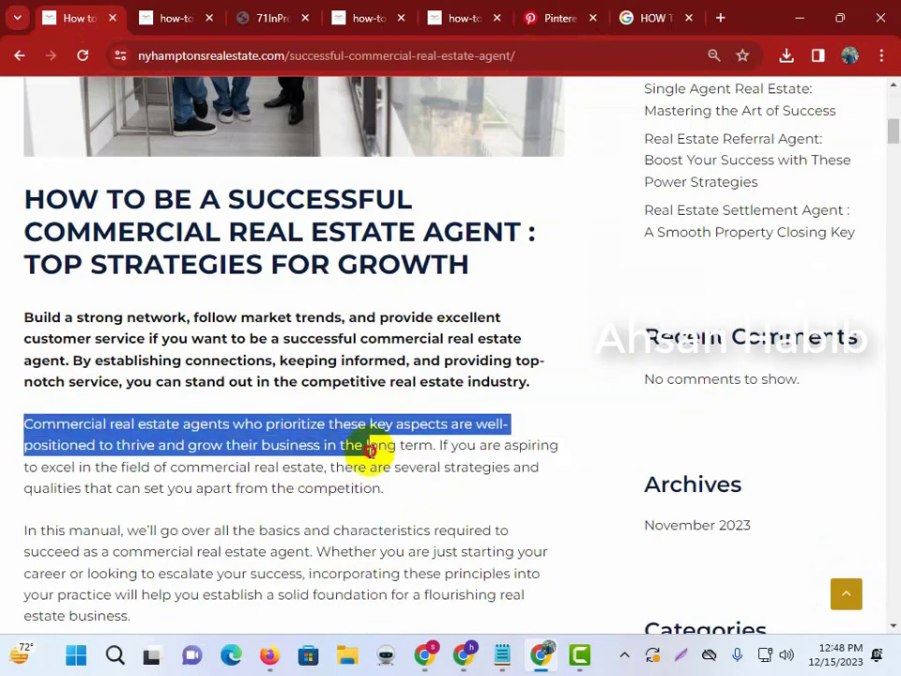
{"action": "left_click", "coordinate": [657, 16]}
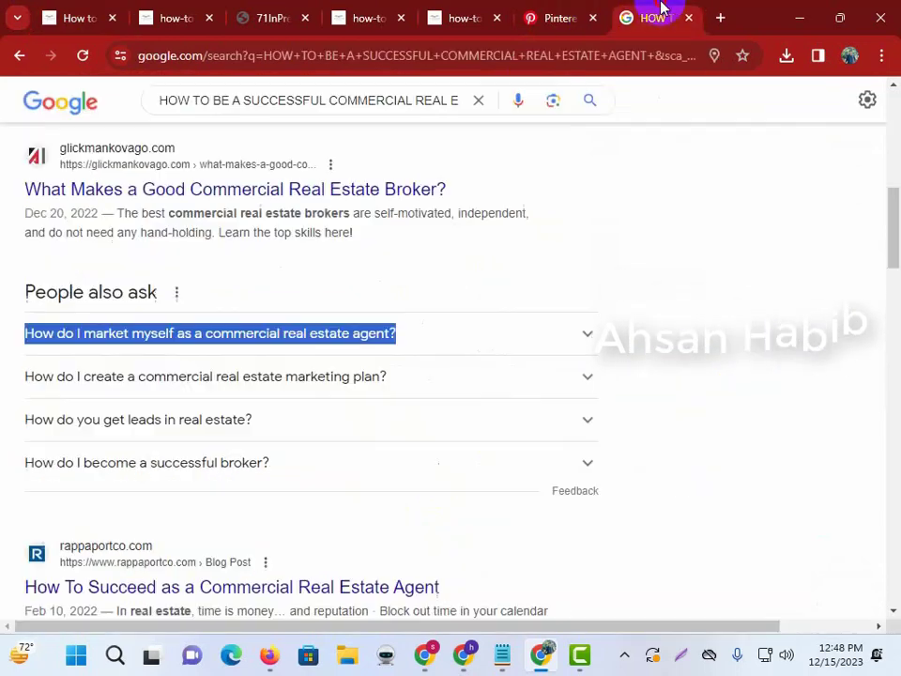
{"action": "left_click", "coordinate": [596, 11]}
{"action": "type", "text": "Commercial real estate agents who prioritize these key aspects are well-positioned to thrive and grow their business in the long term."}
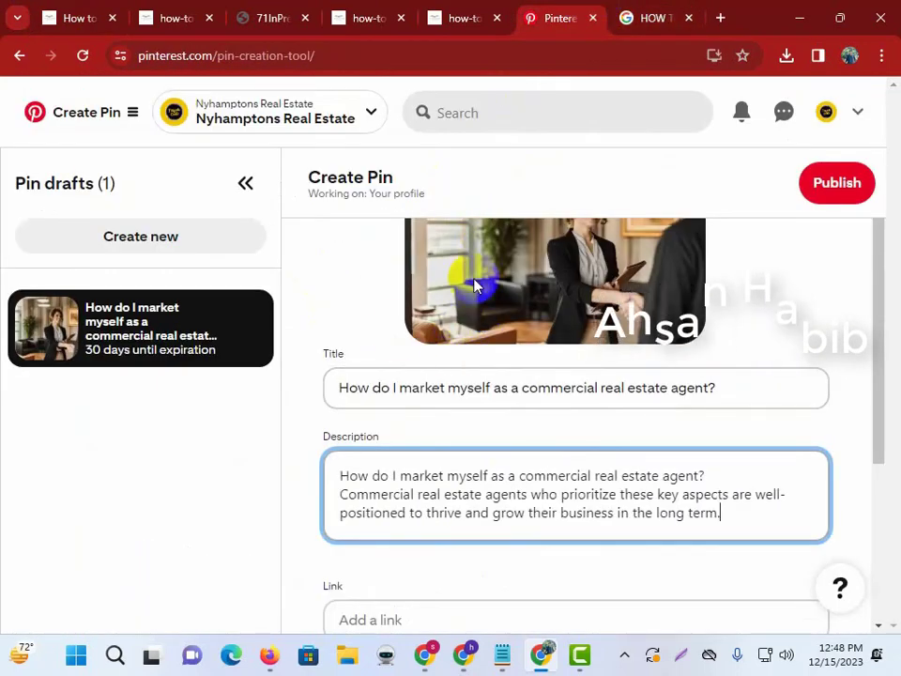
Set the pin's link to the commercial real estate agent article's web address.
{"action": "scroll", "coordinate": [404, 376], "scroll_direction": "down", "scroll_amount": 3}
{"action": "left_click", "coordinate": [370, 359]}
{"action": "left_click", "coordinate": [85, 31]}
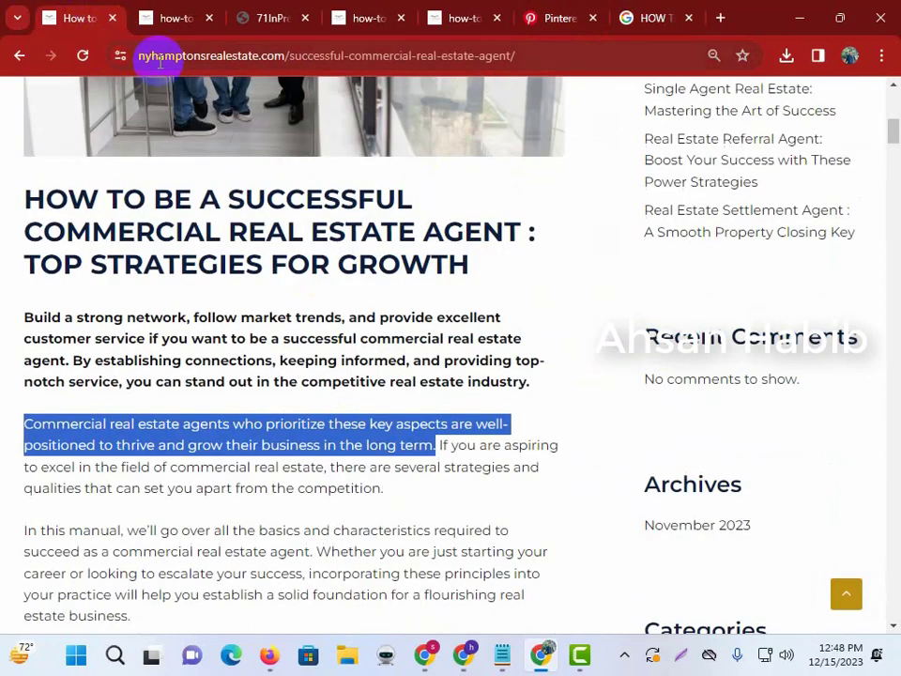
{"action": "left_click", "coordinate": [201, 54]}
{"action": "left_click", "coordinate": [583, 8]}
{"action": "key", "text": "ctrl+v"}
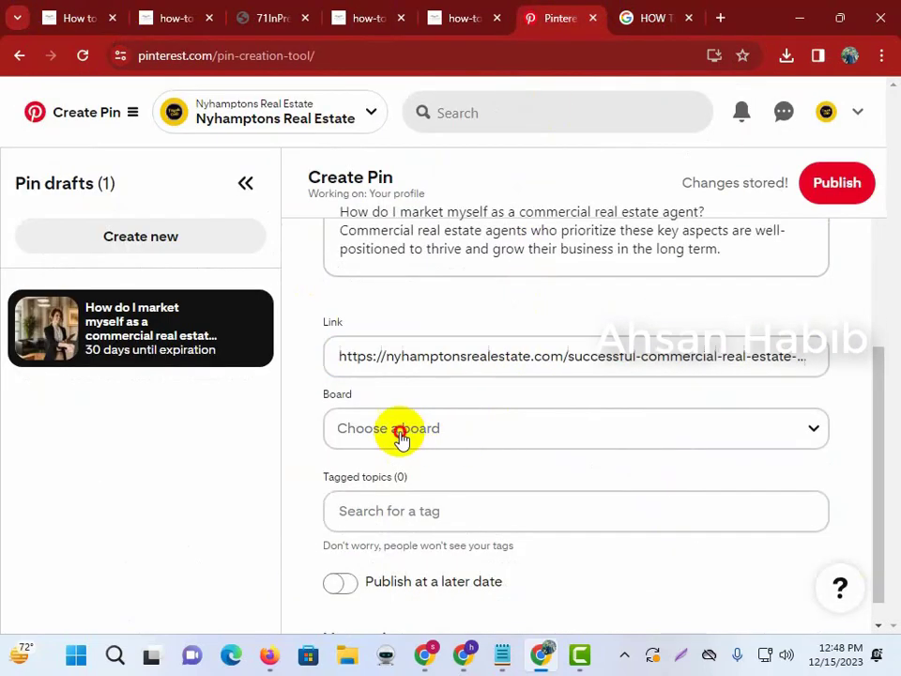
Put the pin on the Real Estate Agent board and tag it Real Estate Humor.
{"action": "left_click", "coordinate": [400, 430]}
{"action": "left_click", "coordinate": [483, 301]}
{"action": "scroll", "coordinate": [433, 450], "scroll_direction": "down", "scroll_amount": 1}
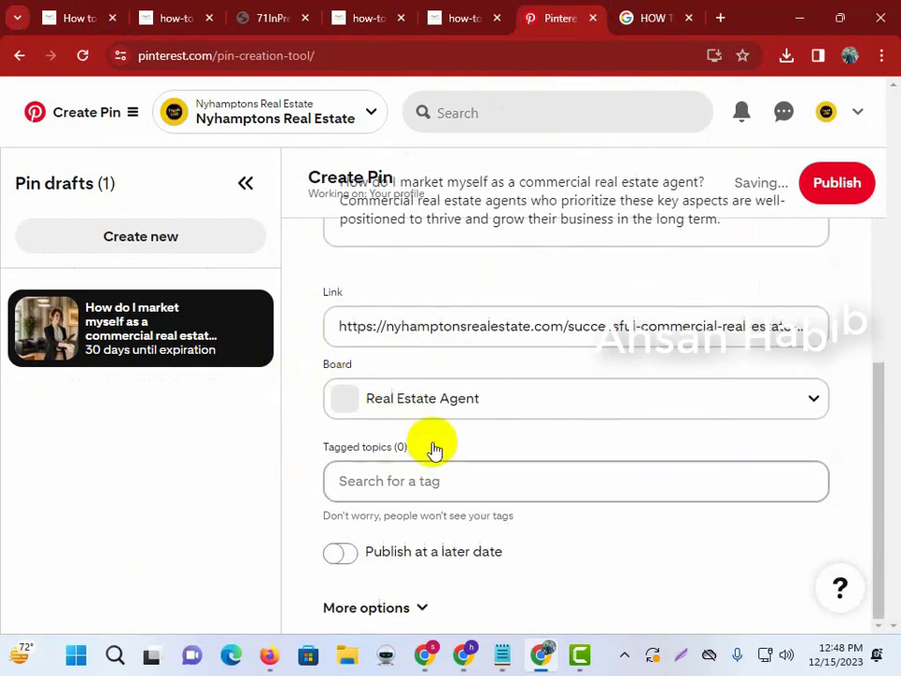
{"action": "left_click", "coordinate": [428, 481]}
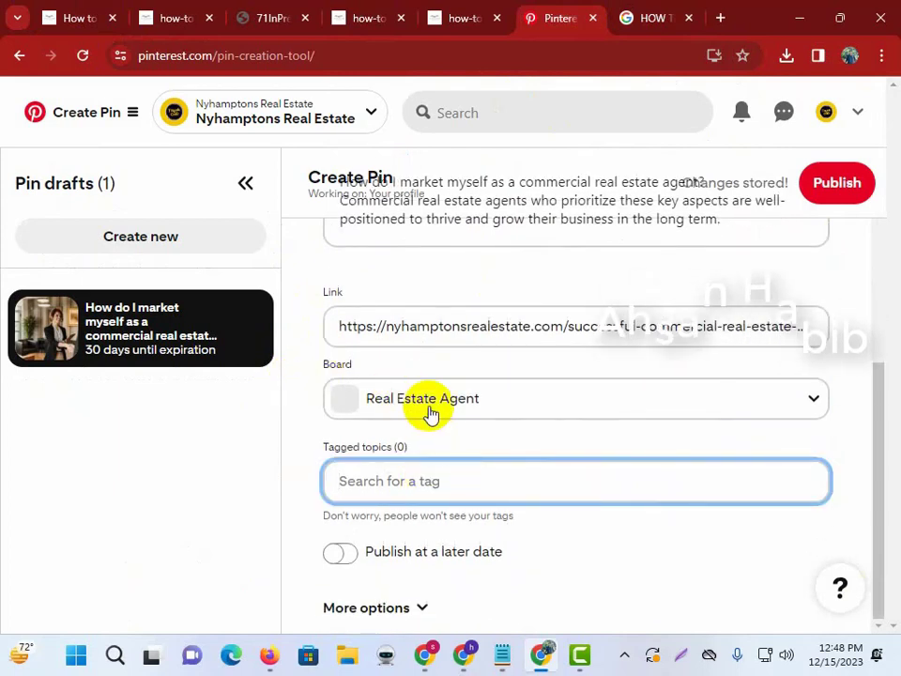
{"action": "type", "text": "real"}
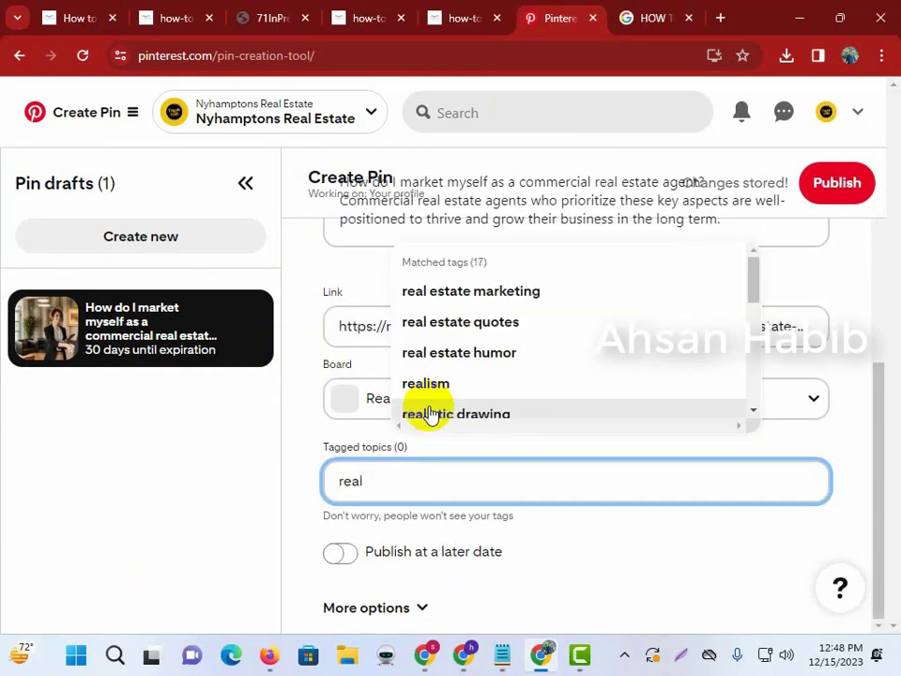
{"action": "left_click", "coordinate": [490, 354]}
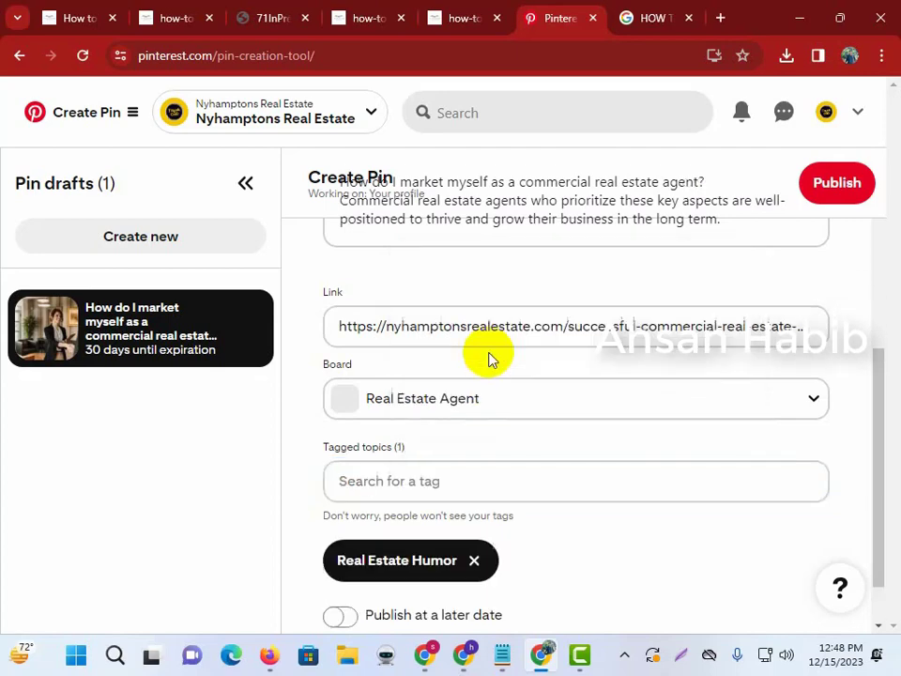
{"action": "scroll", "coordinate": [518, 487], "scroll_direction": "down", "scroll_amount": 1}
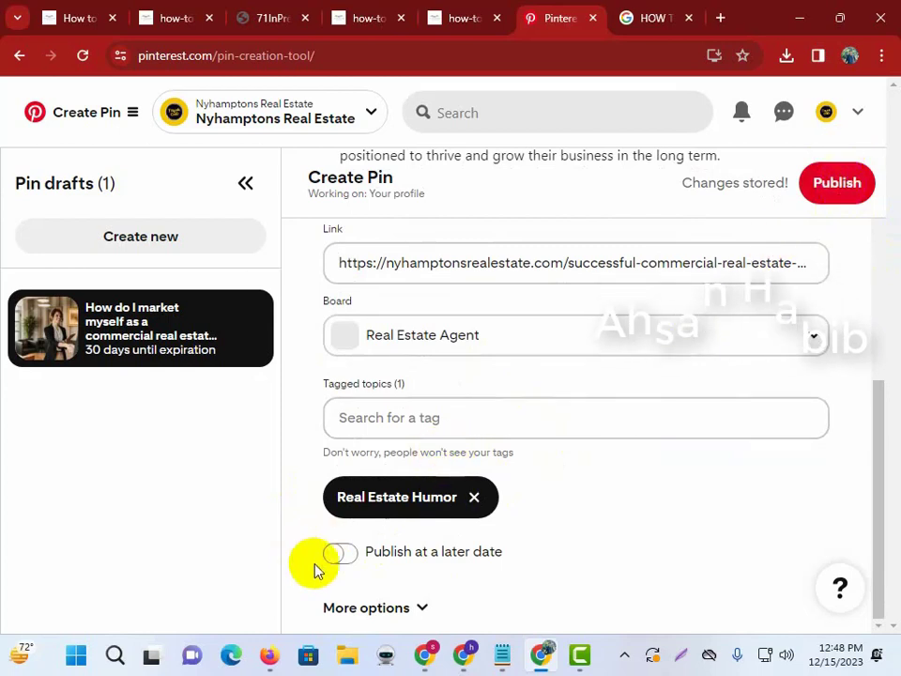
Set the pin to publish later, on December 15 at 05:00 PM.
{"action": "left_click", "coordinate": [342, 554]}
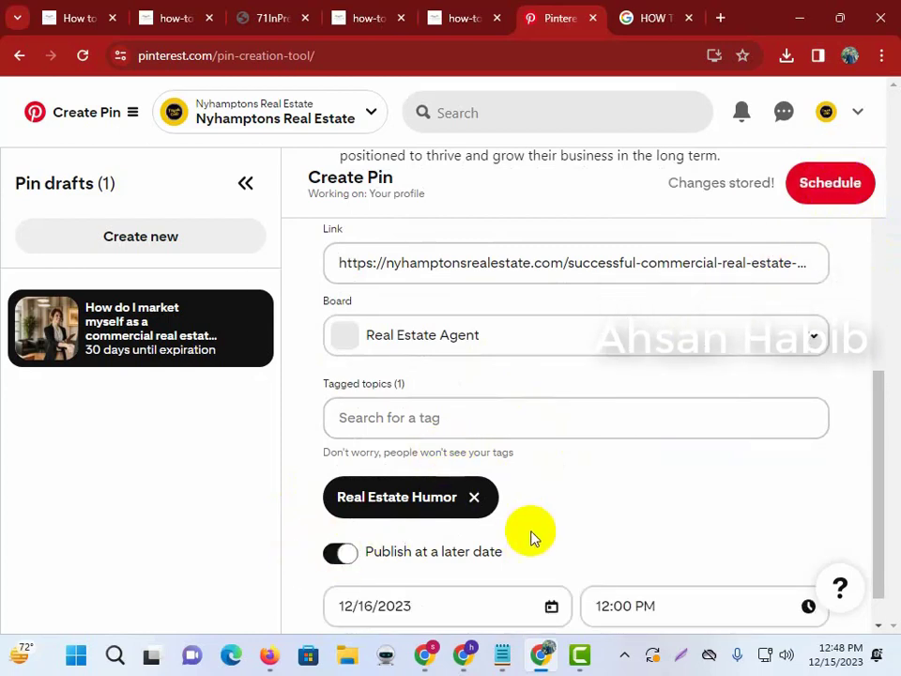
{"action": "scroll", "coordinate": [533, 538], "scroll_direction": "down", "scroll_amount": 1}
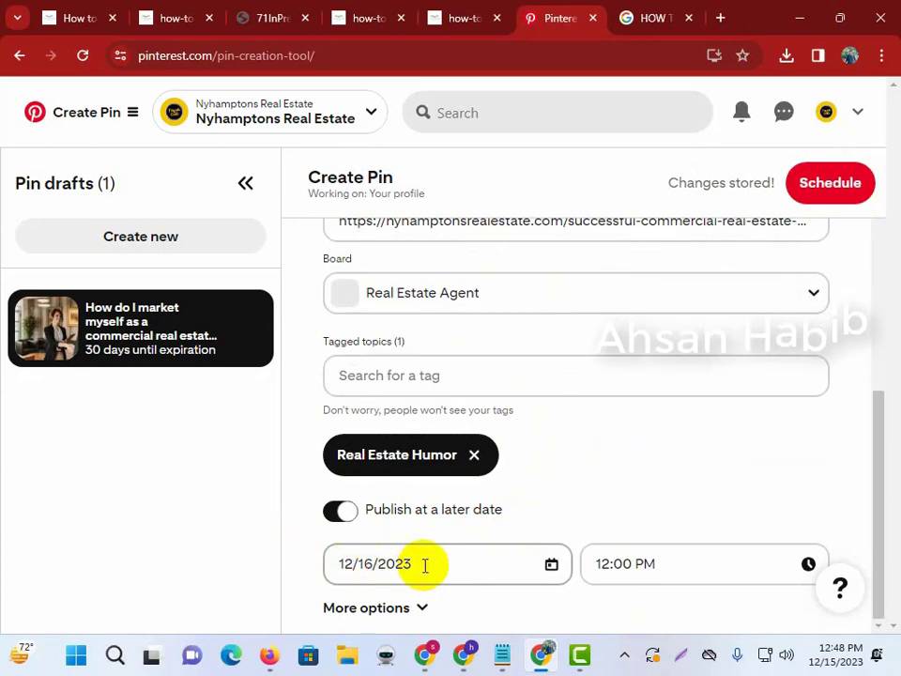
{"action": "left_click", "coordinate": [381, 560]}
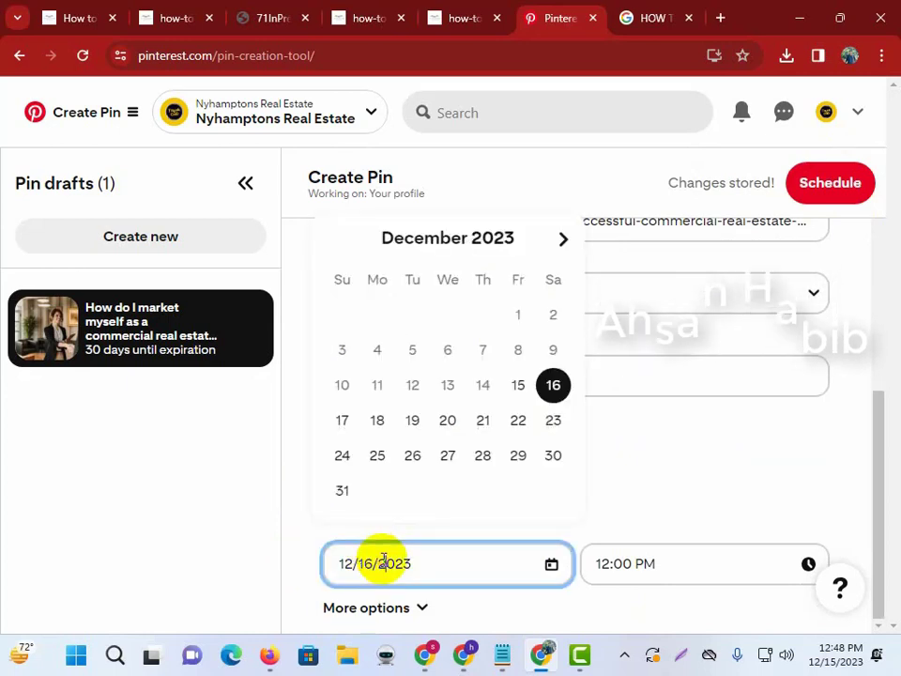
{"action": "left_click", "coordinate": [514, 385]}
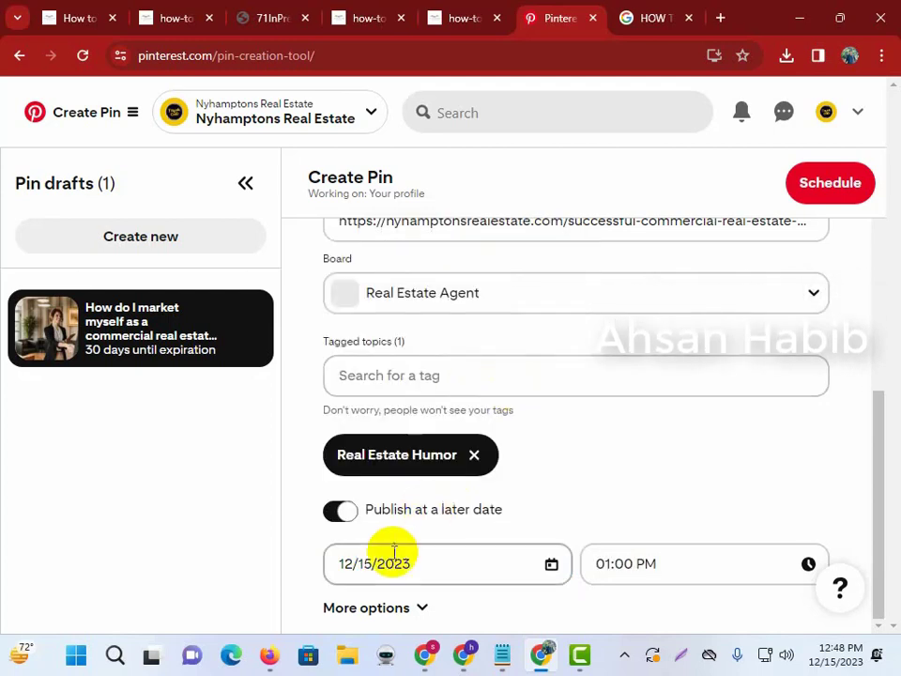
{"action": "left_click", "coordinate": [623, 564]}
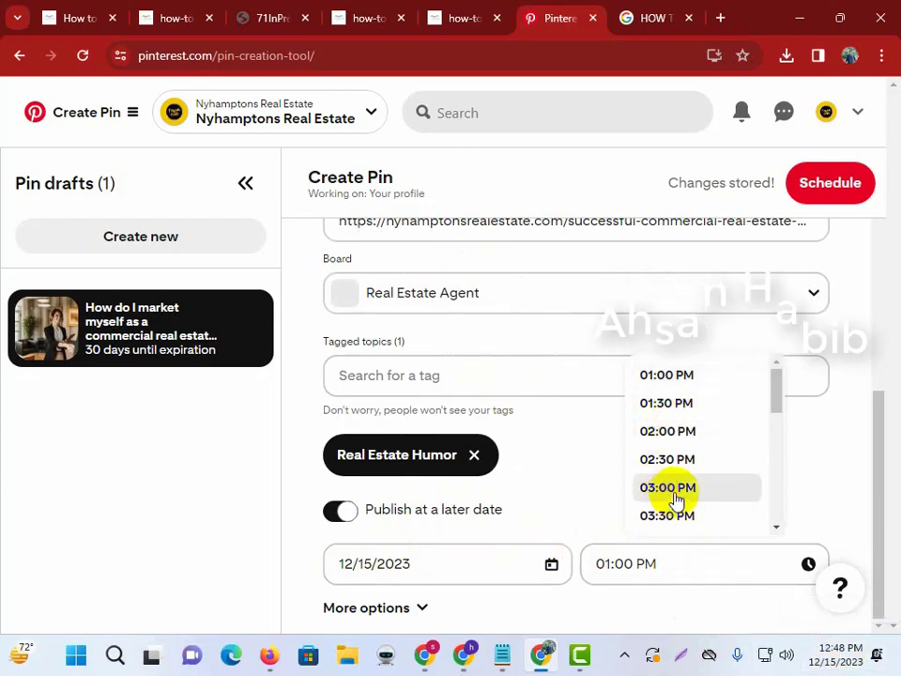
{"action": "scroll", "coordinate": [676, 500], "scroll_direction": "down", "scroll_amount": 2}
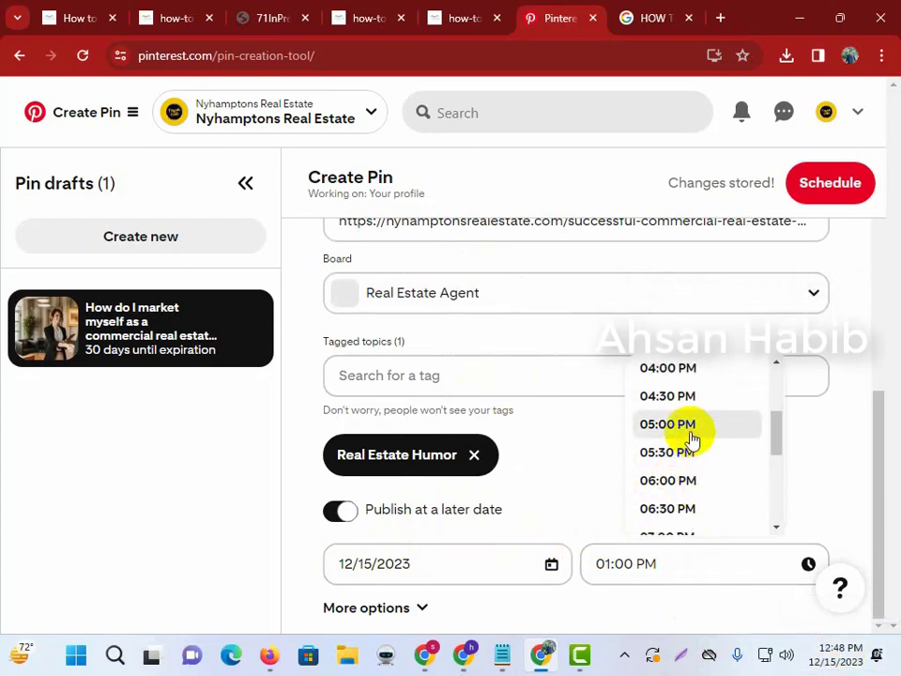
{"action": "left_click", "coordinate": [691, 435]}
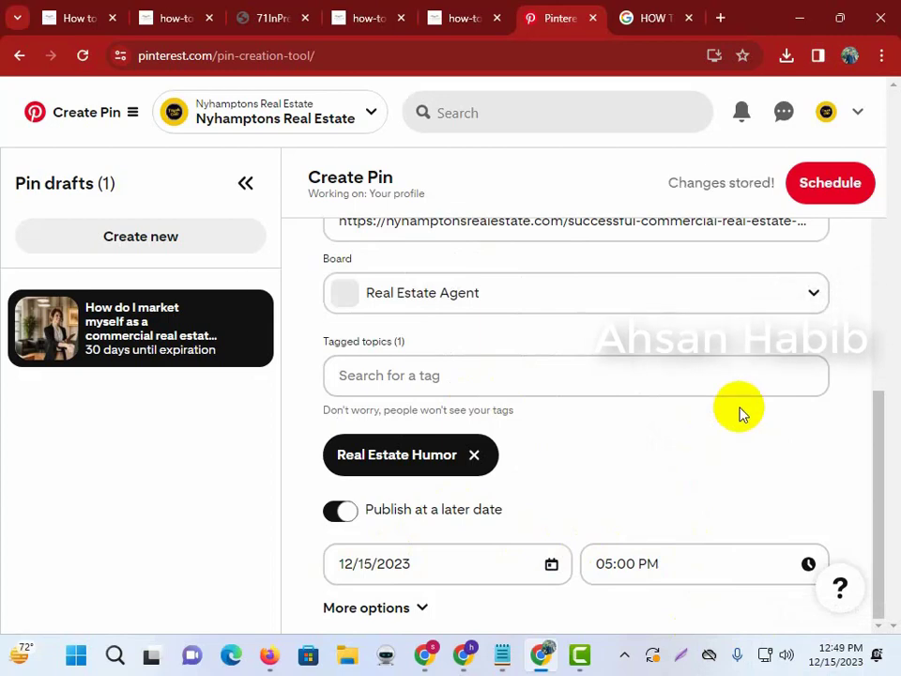
{"action": "scroll", "coordinate": [676, 451], "scroll_direction": "up", "scroll_amount": 5}
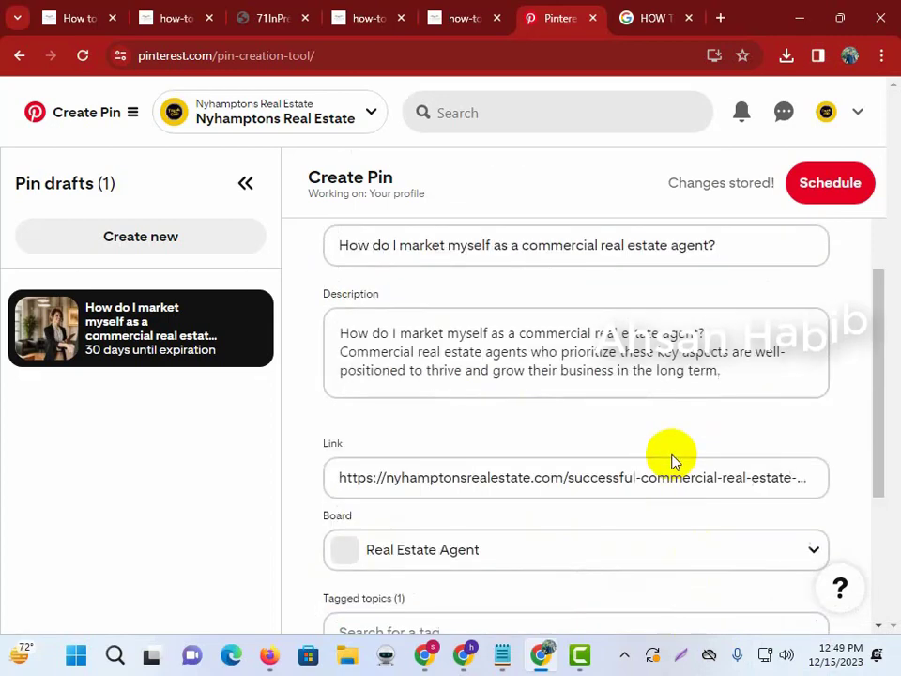
{"action": "scroll", "coordinate": [703, 433], "scroll_direction": "down", "scroll_amount": 5}
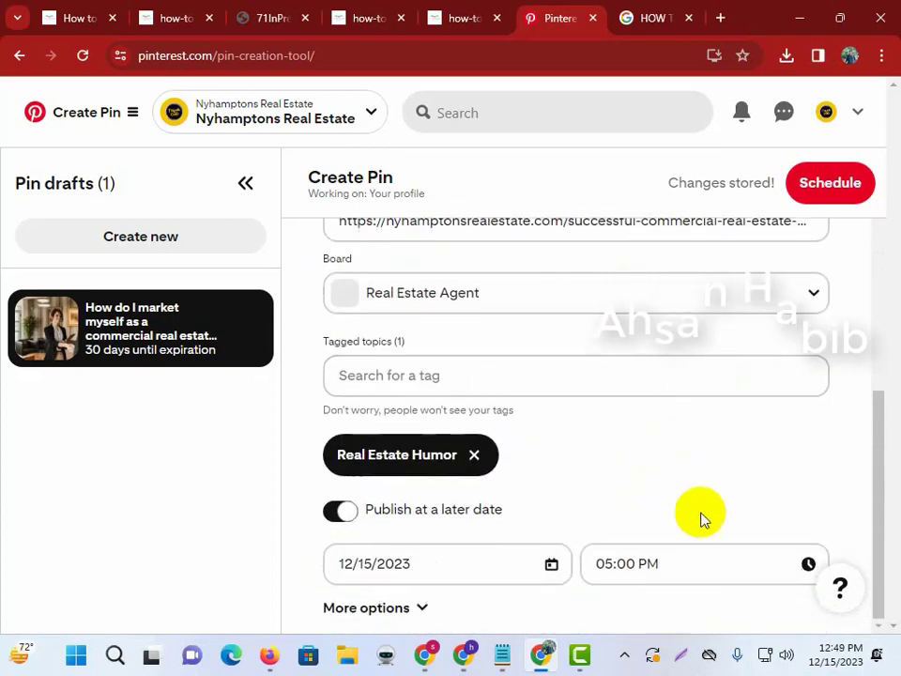
{"action": "left_click", "coordinate": [845, 187]}
Confirm scheduling the pin for Fri 12/15 at 05:00 PM and bring up the Notepad checklist.
{"action": "left_click", "coordinate": [530, 460]}
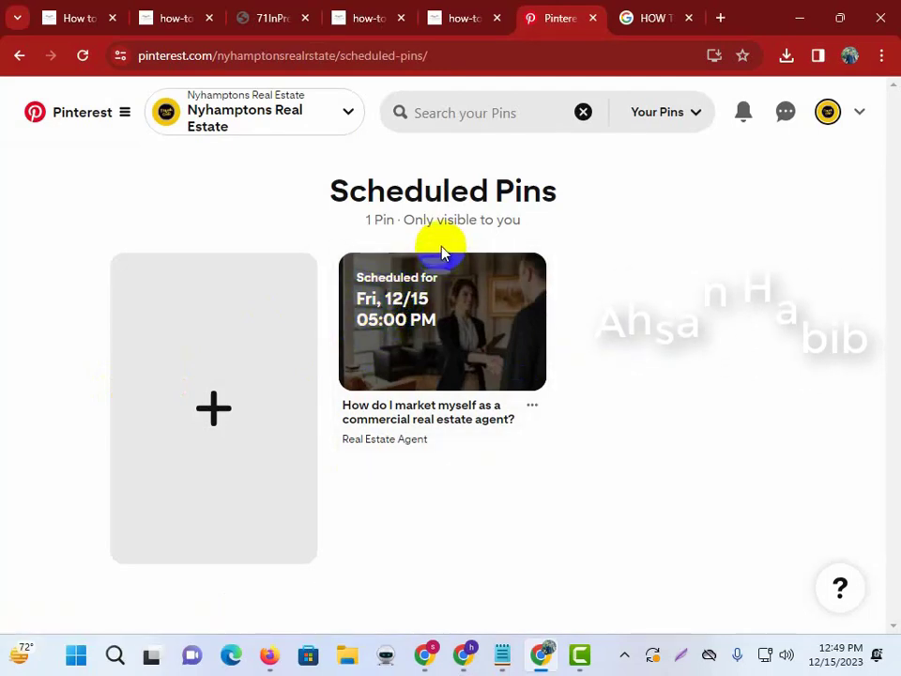
{"action": "left_click", "coordinate": [504, 657]}
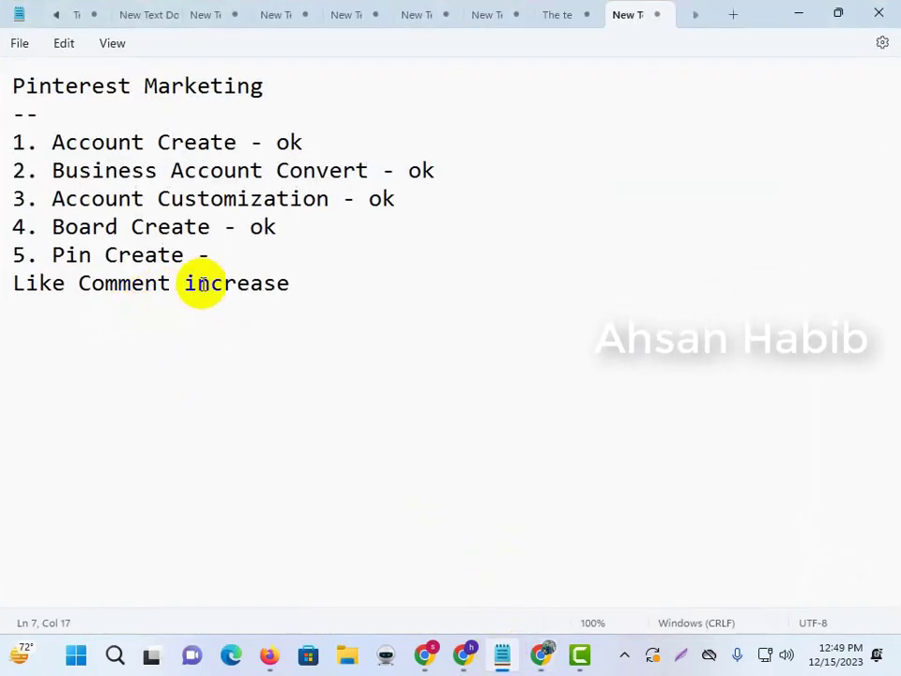
{"action": "left_click", "coordinate": [796, 13]}
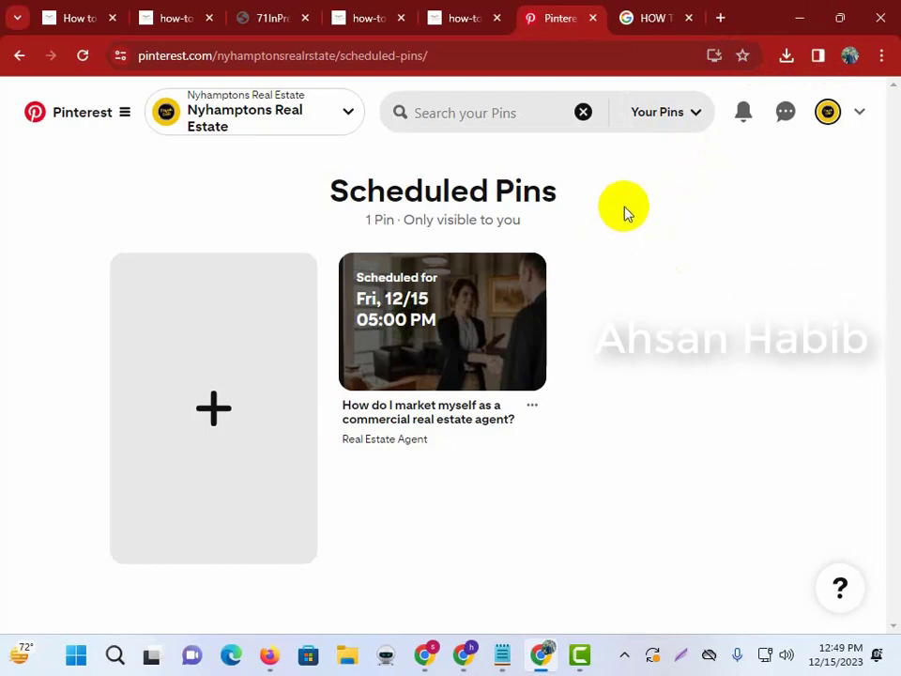
{"action": "double_click", "coordinate": [511, 189]}
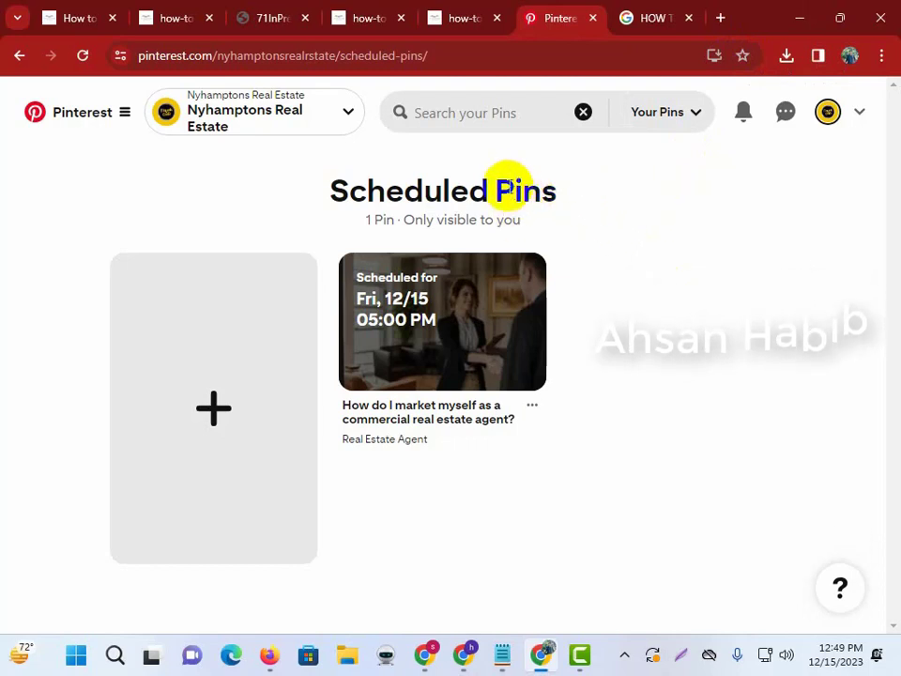
{"action": "left_click", "coordinate": [586, 151]}
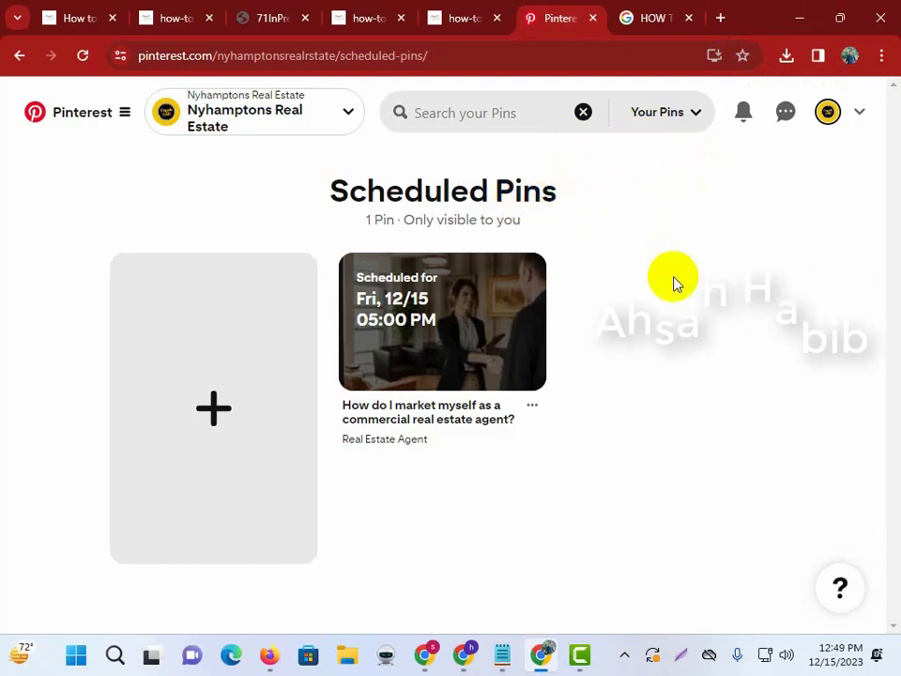
{"action": "left_click", "coordinate": [827, 110]}
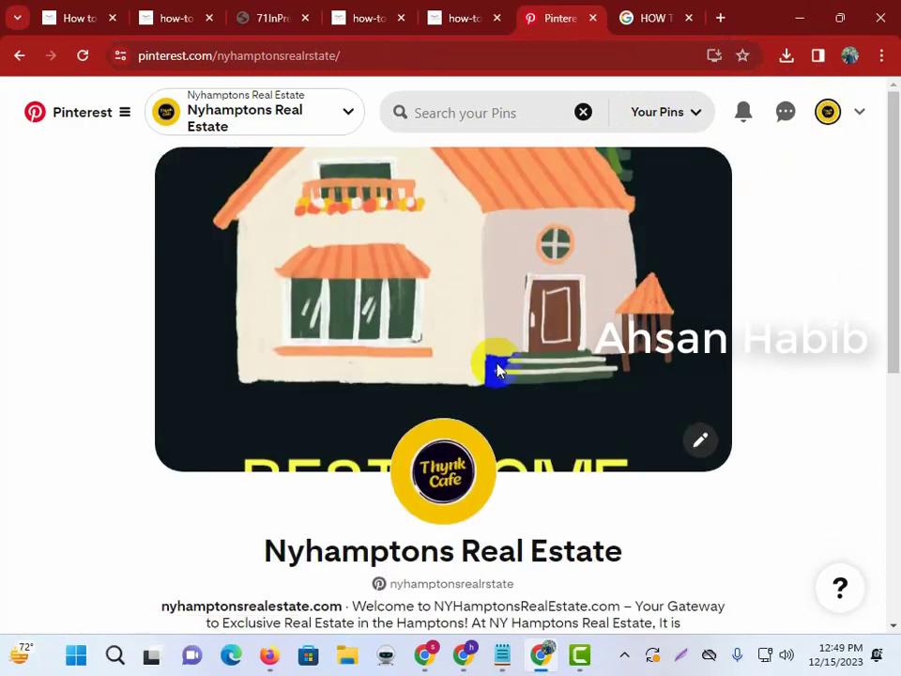
{"action": "left_click", "coordinate": [501, 653]}
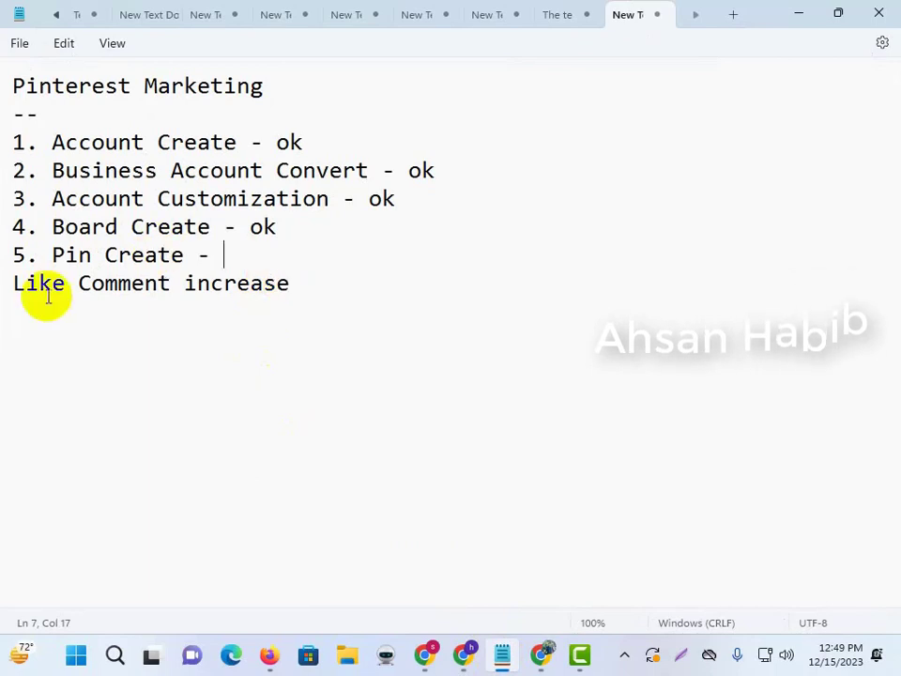
Number the last checklist line '6. Like Comment increase' and add an empty line below it.
{"action": "triple_click", "coordinate": [2, 287]}
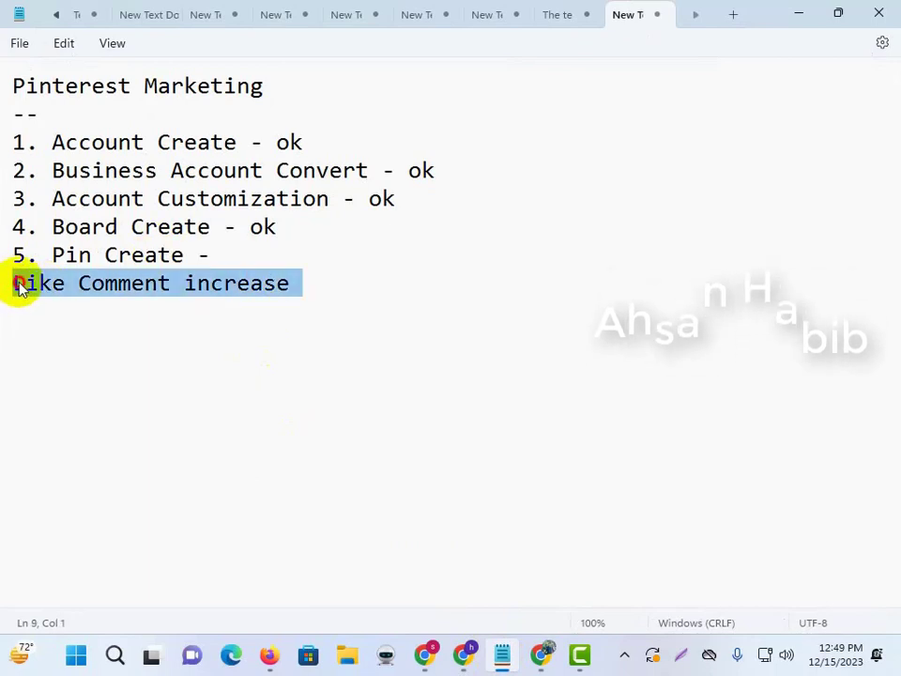
{"action": "left_click", "coordinate": [15, 283]}
{"action": "type", "text": "6."}
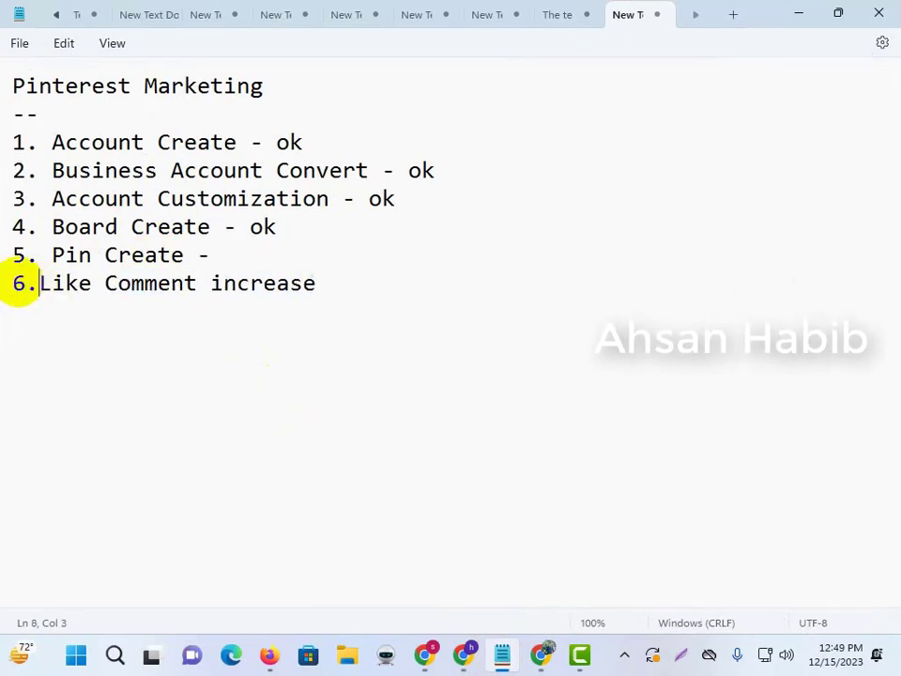
{"action": "left_click", "coordinate": [335, 279]}
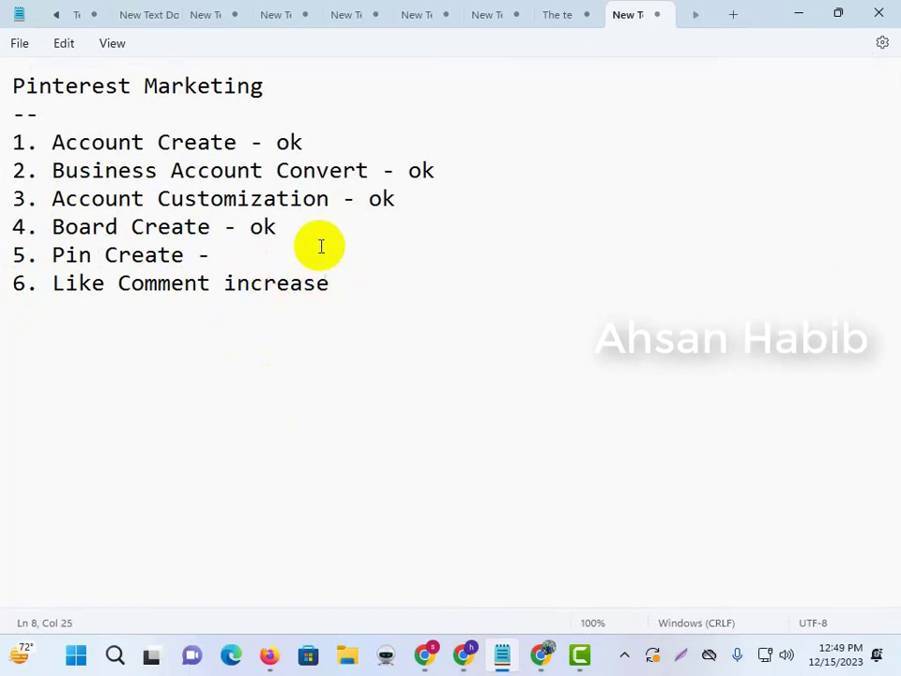
{"action": "key", "text": "Return"}
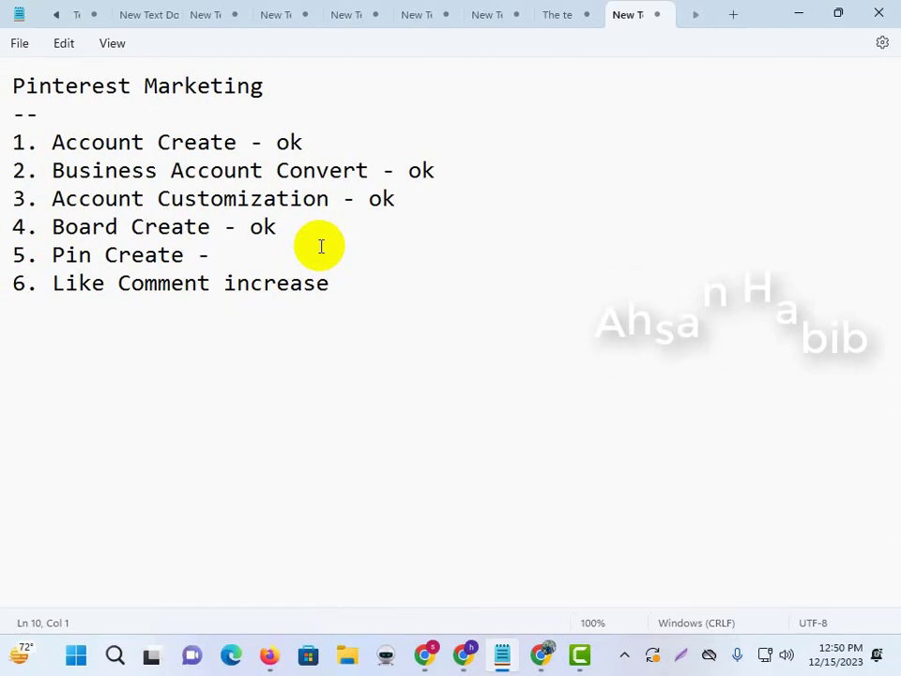
Mark the Pin Create and Like Comment increase lines '- ok', then select the whole checklist.
{"action": "left_click_drag", "start_coordinate": [291, 228], "coordinate": [238, 230]}
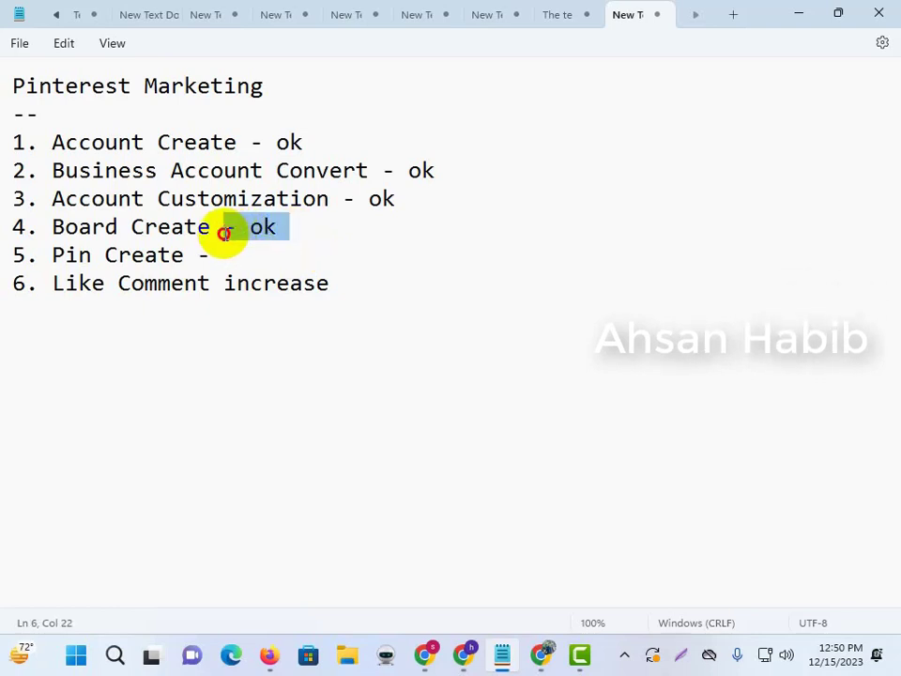
{"action": "left_click", "coordinate": [219, 253]}
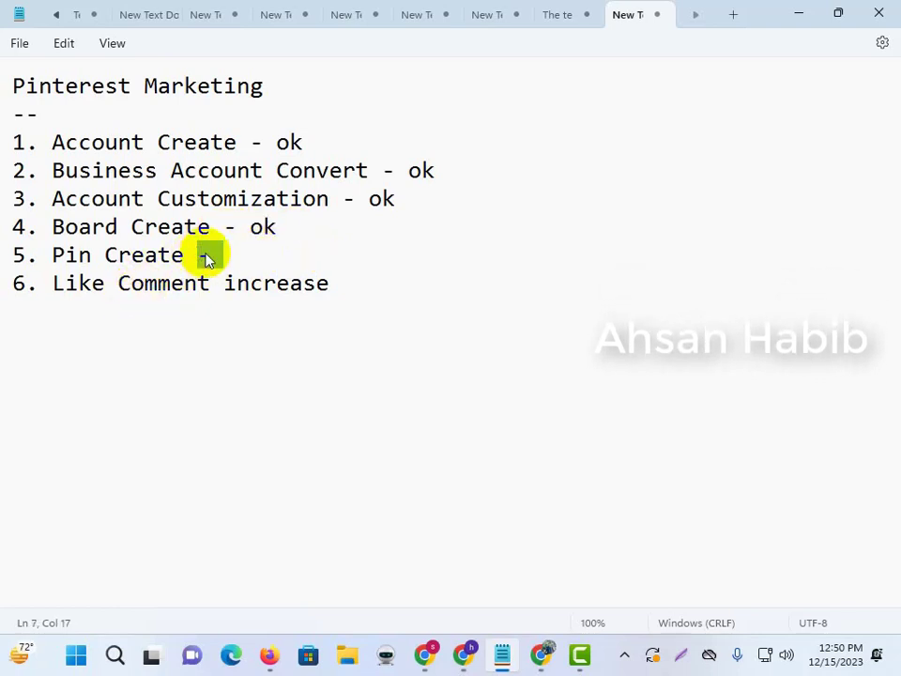
{"action": "left_click", "coordinate": [376, 287]}
{"action": "type", "text": "- ok"}
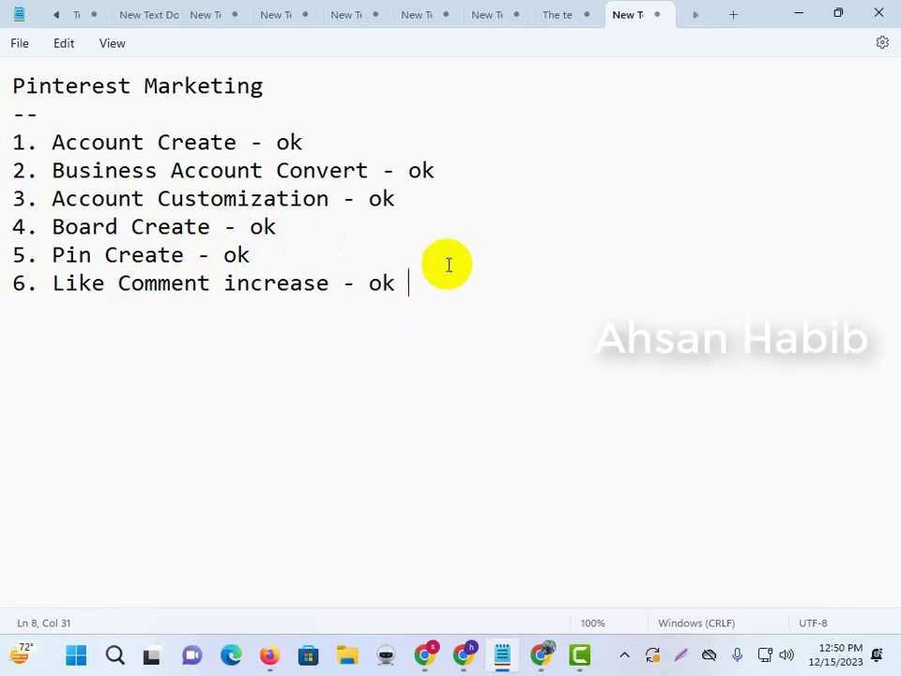
{"action": "left_click_drag", "start_coordinate": [405, 322], "coordinate": [4, 84]}
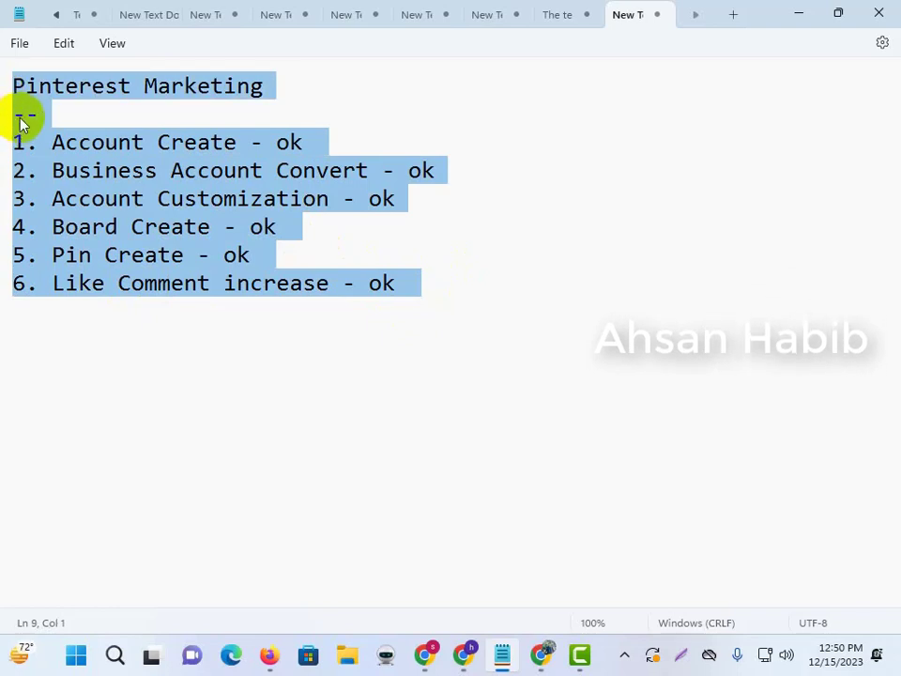